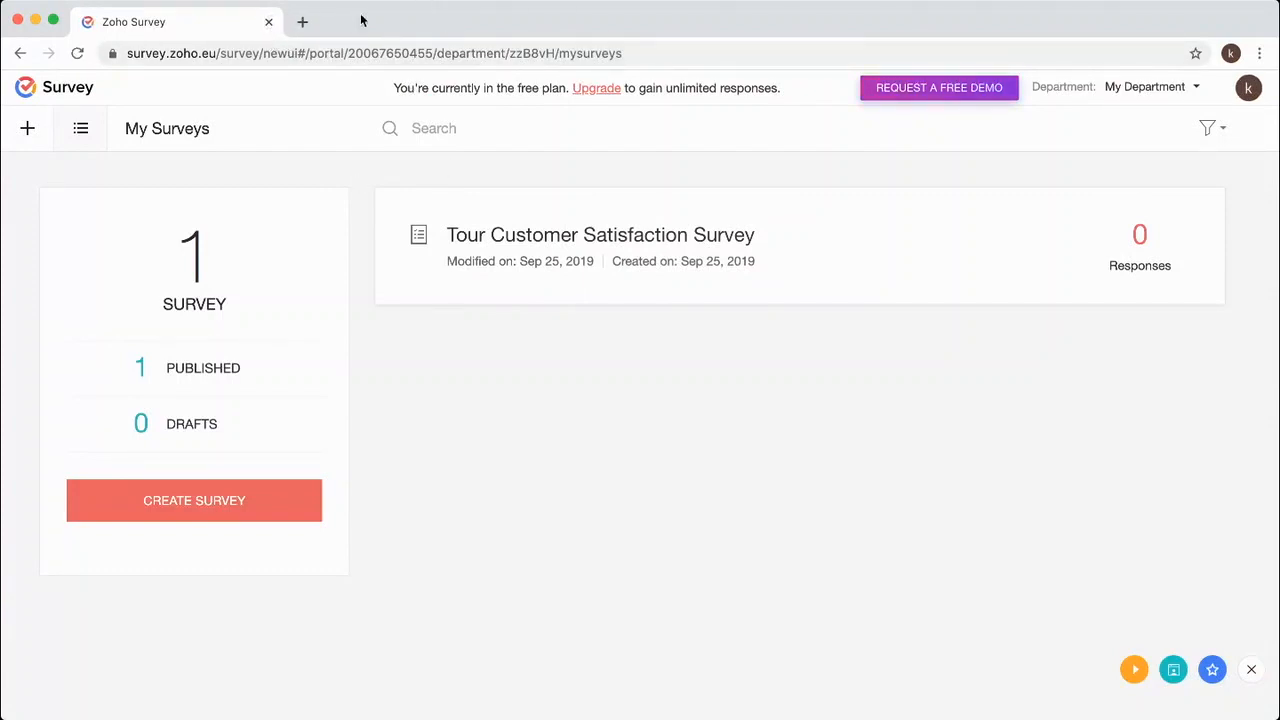
Sign out of the current Zoho Survey account and go to the sign-in page.
click(1248, 88)
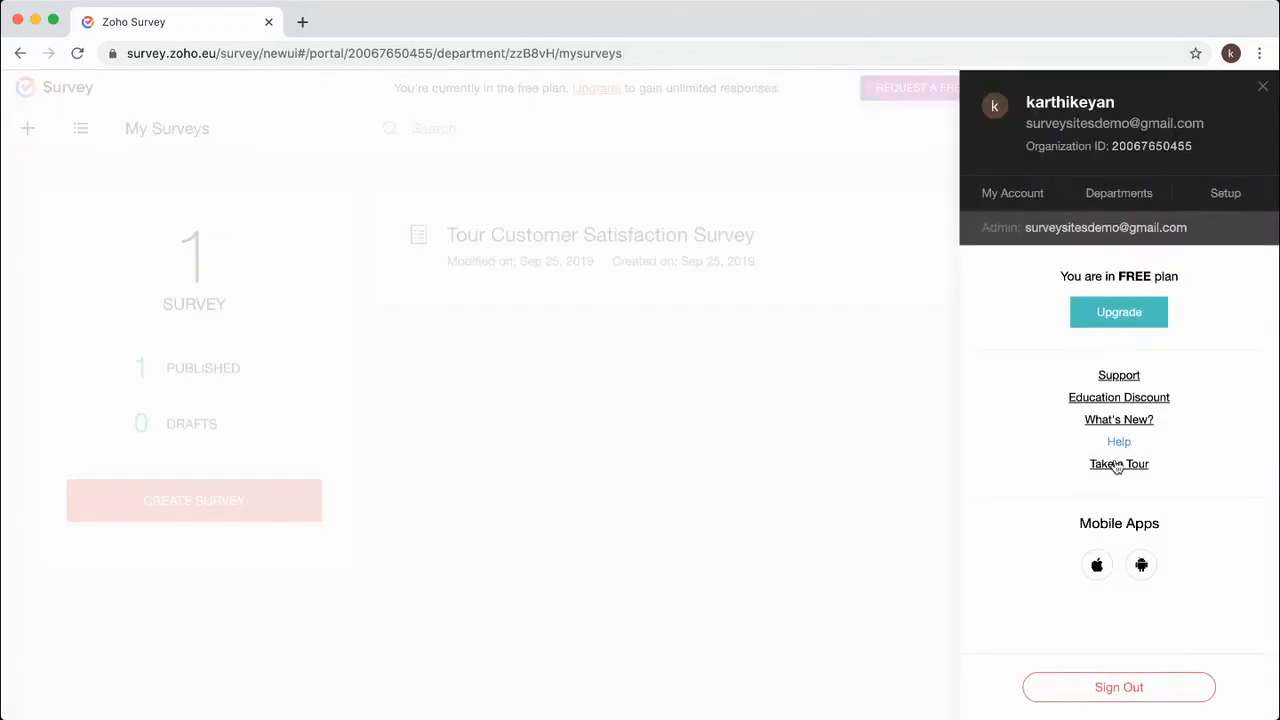
click(1134, 687)
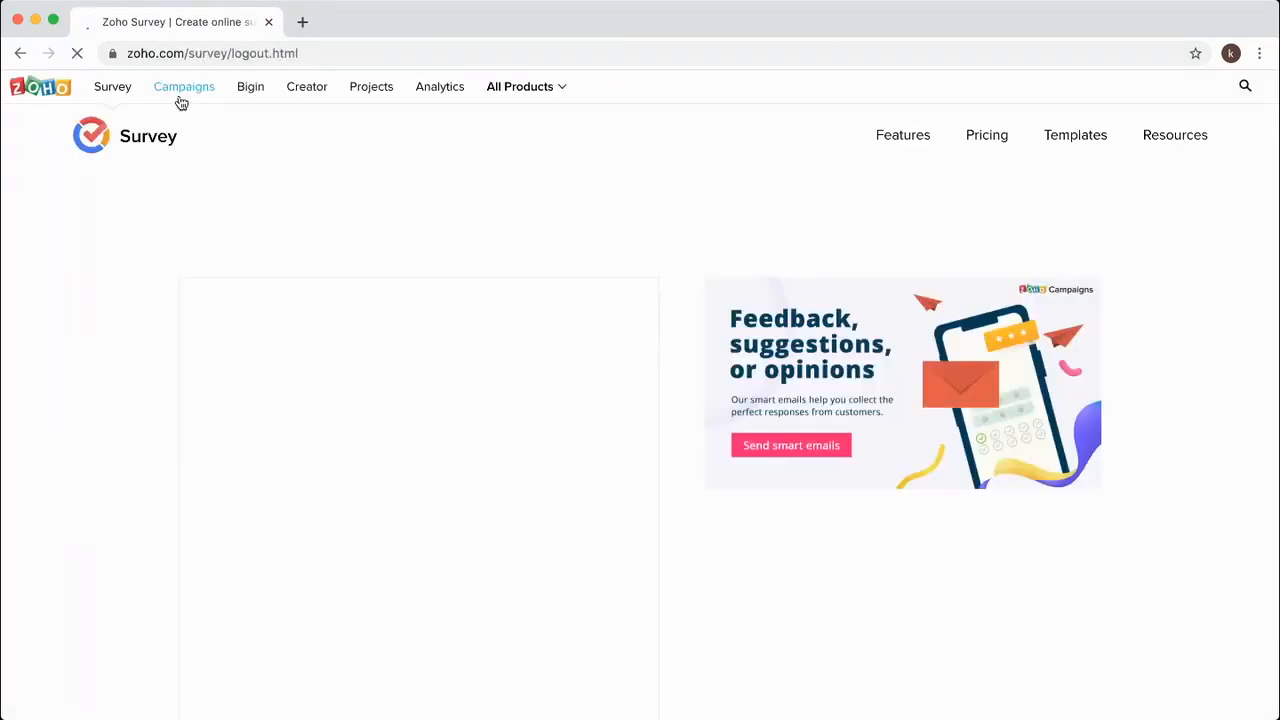
click(1150, 88)
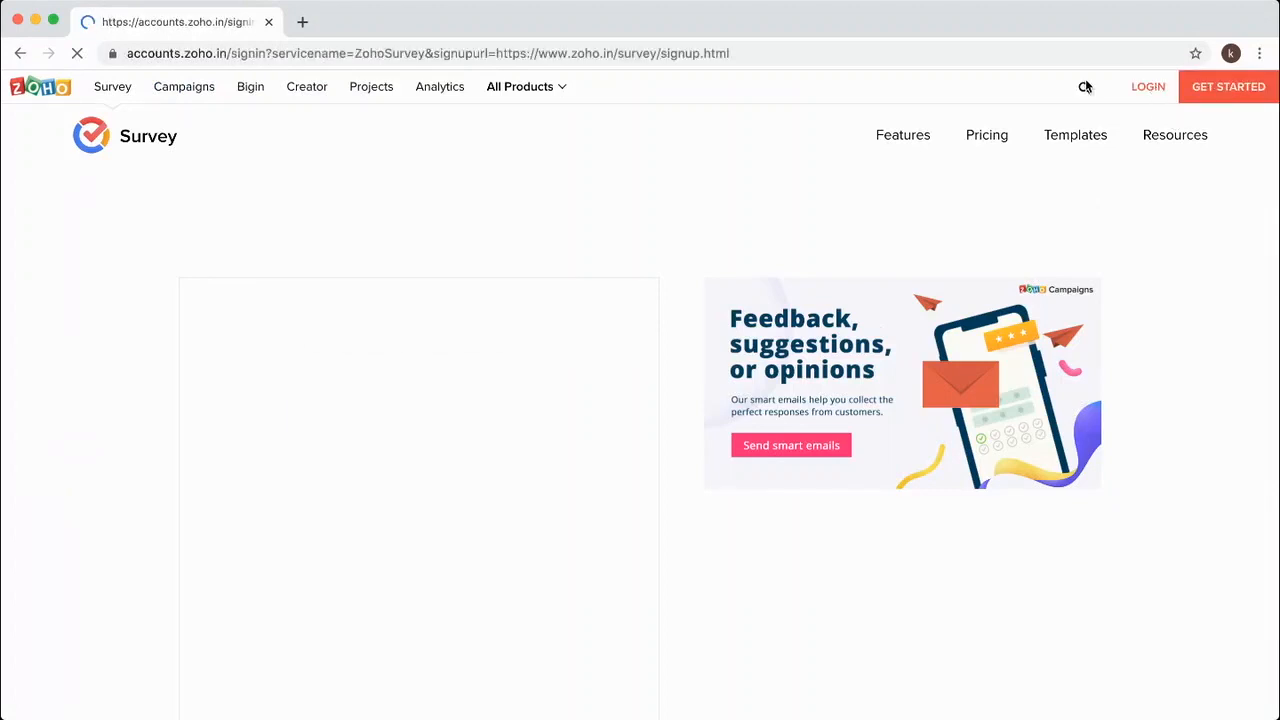
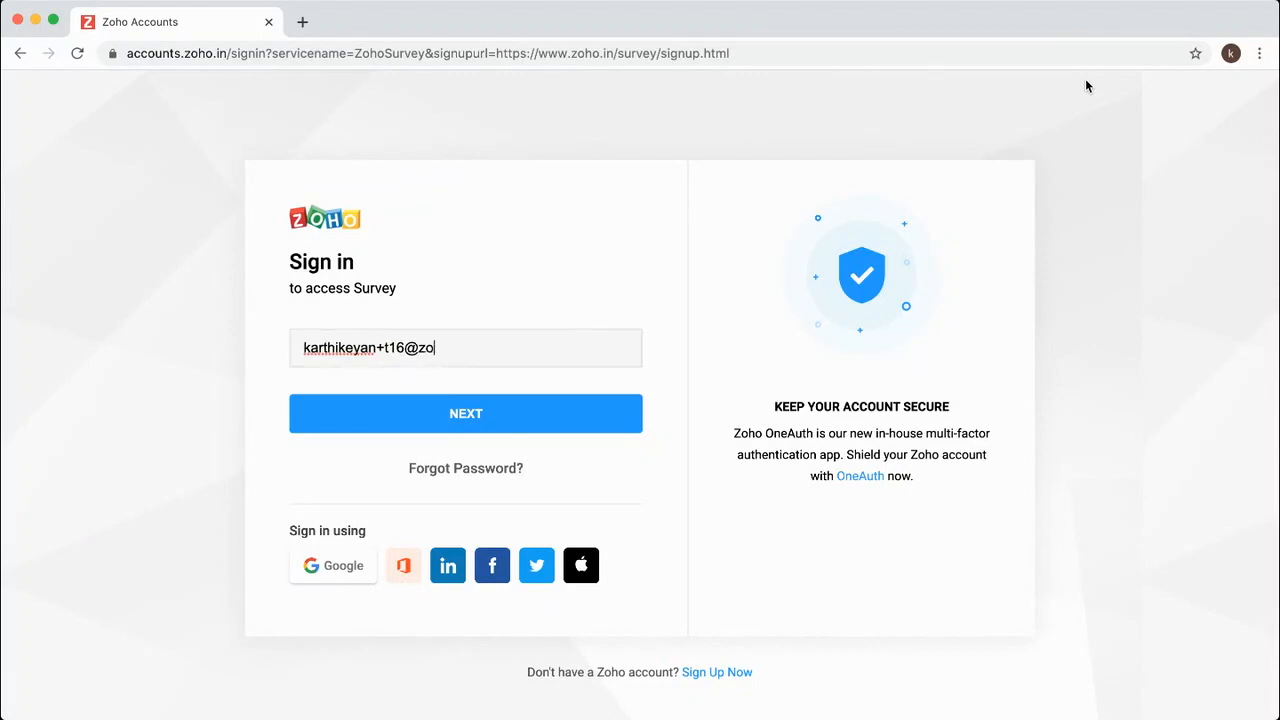
Sign in with the other test account's e-mail address and its saved password.
key(Return)
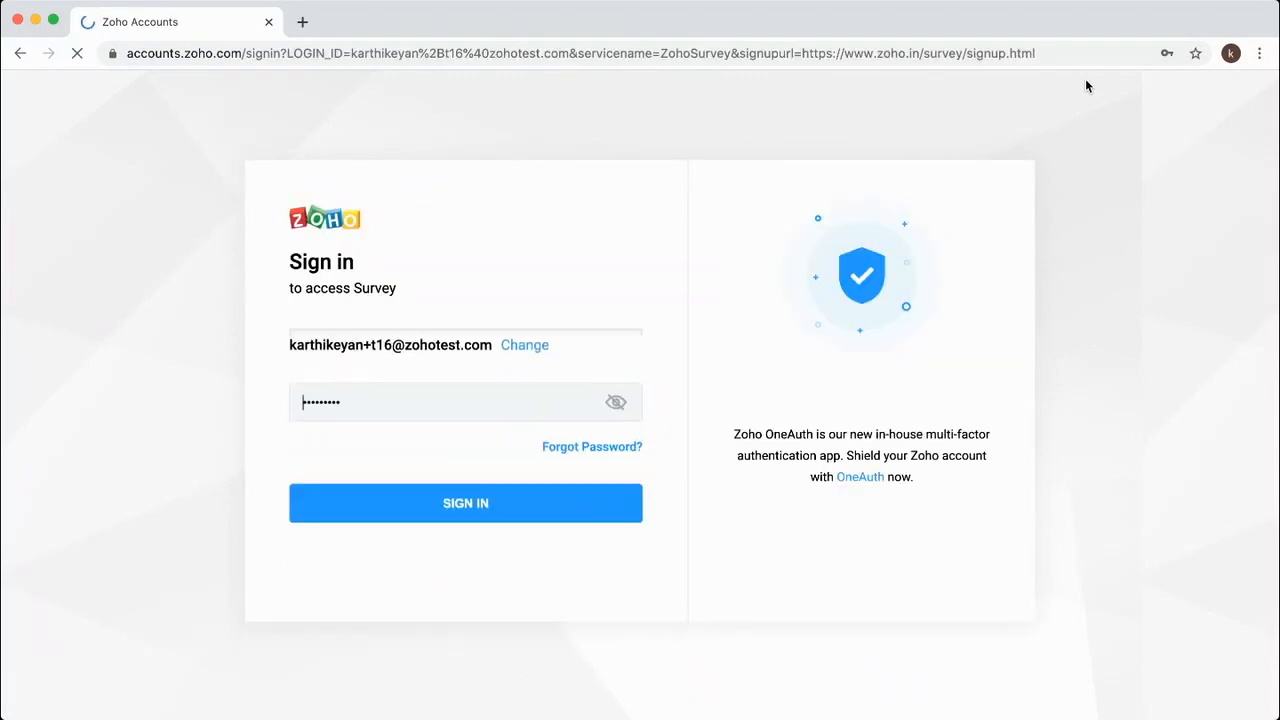
key(Return)
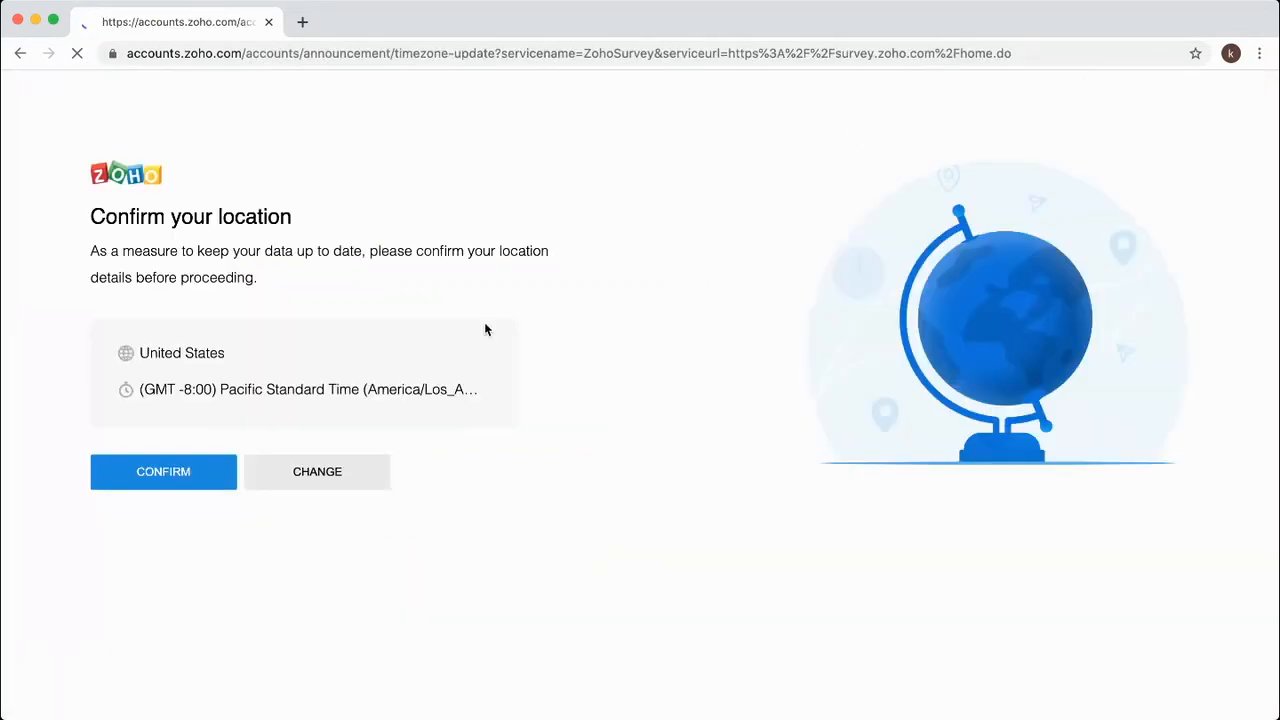
Confirm the United States / Pacific Standard Time location and open the Customer Satisfaction Survey templates.
click(172, 481)
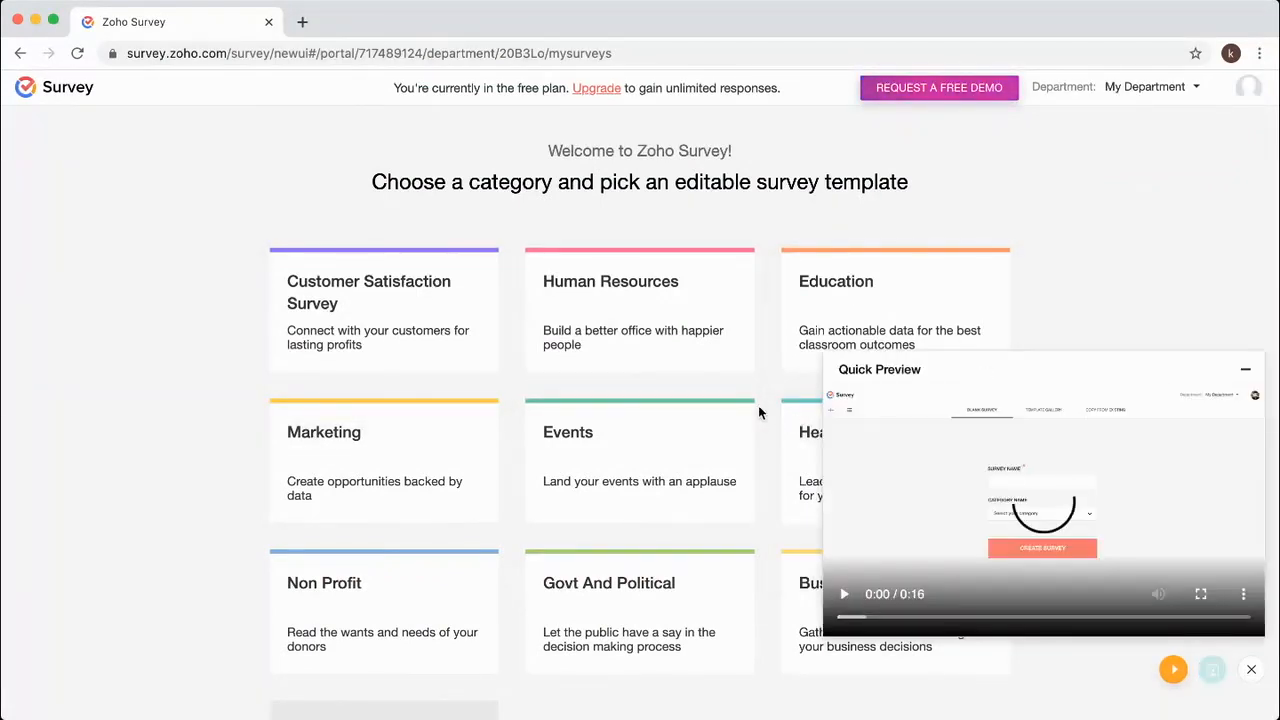
click(1245, 372)
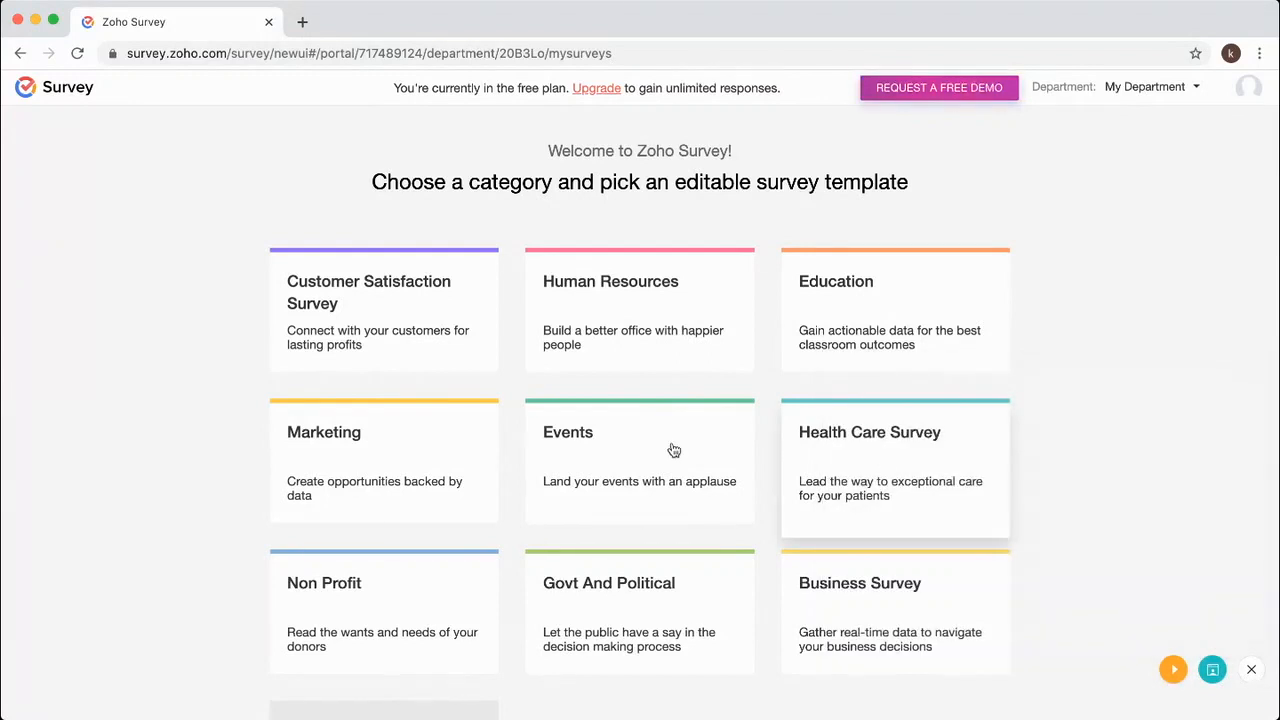
scroll(192, 356, down, 2)
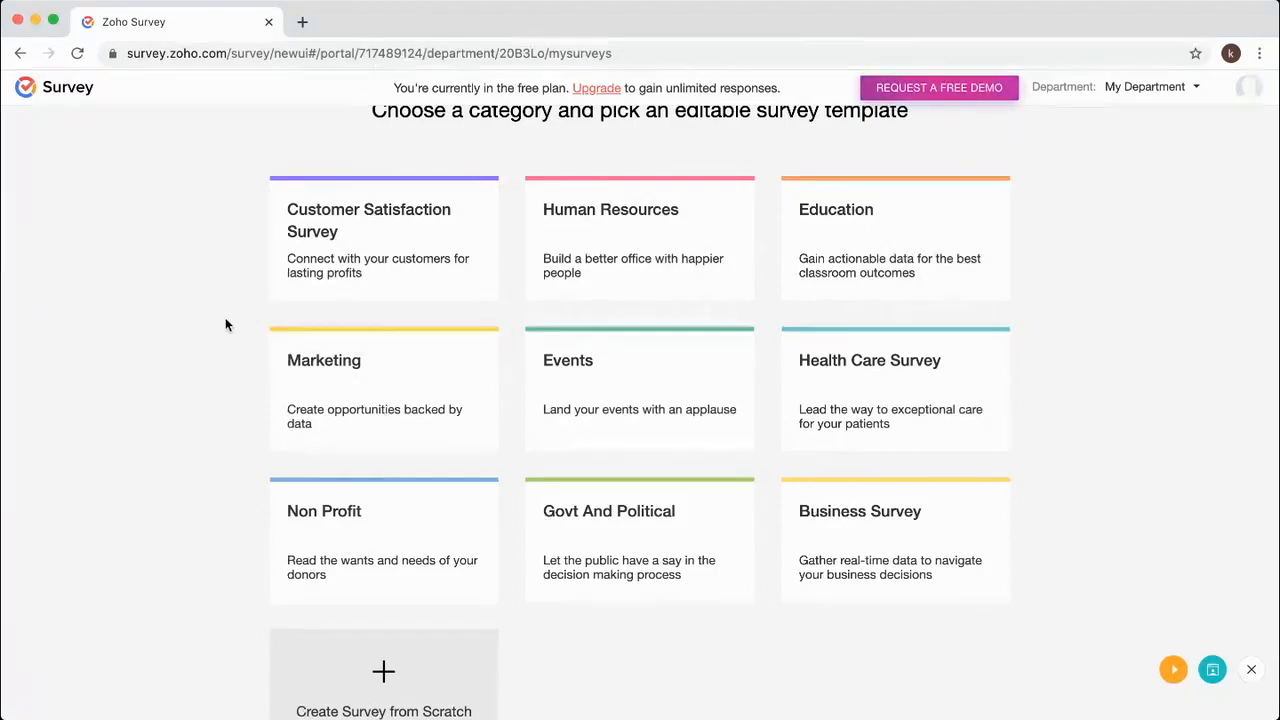
scroll(226, 319, down, 2)
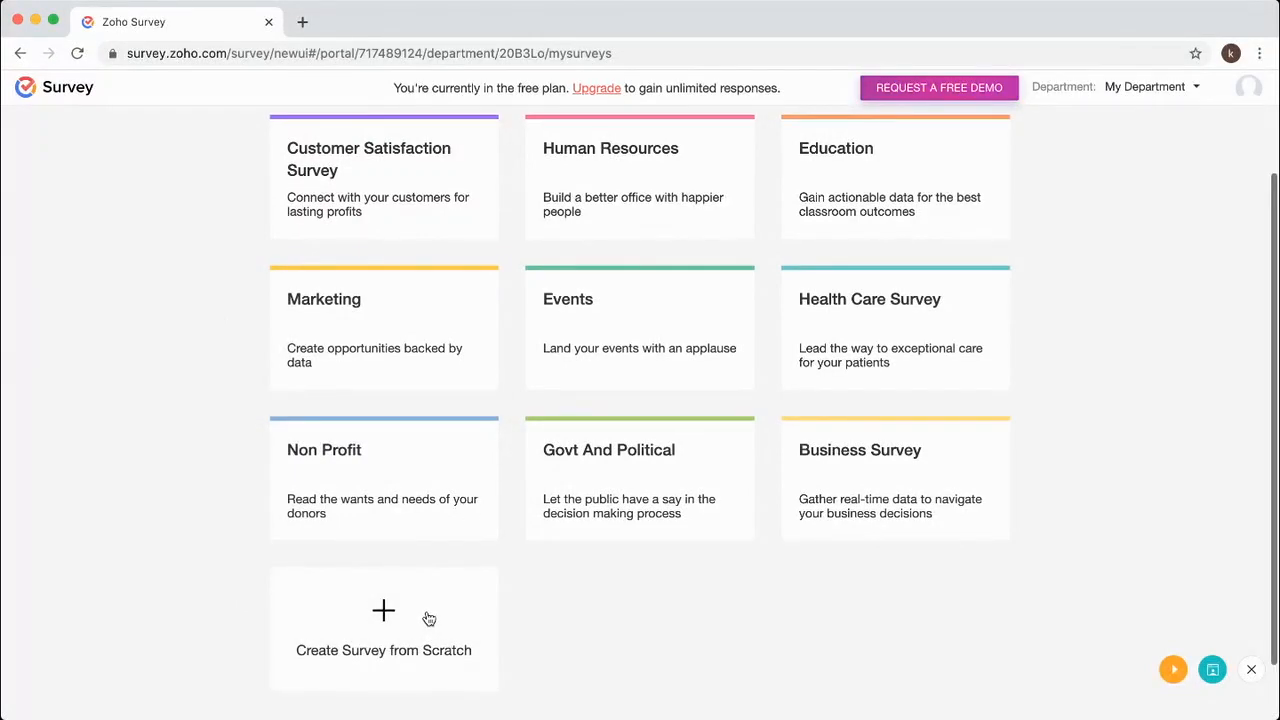
scroll(224, 437, up, 3)
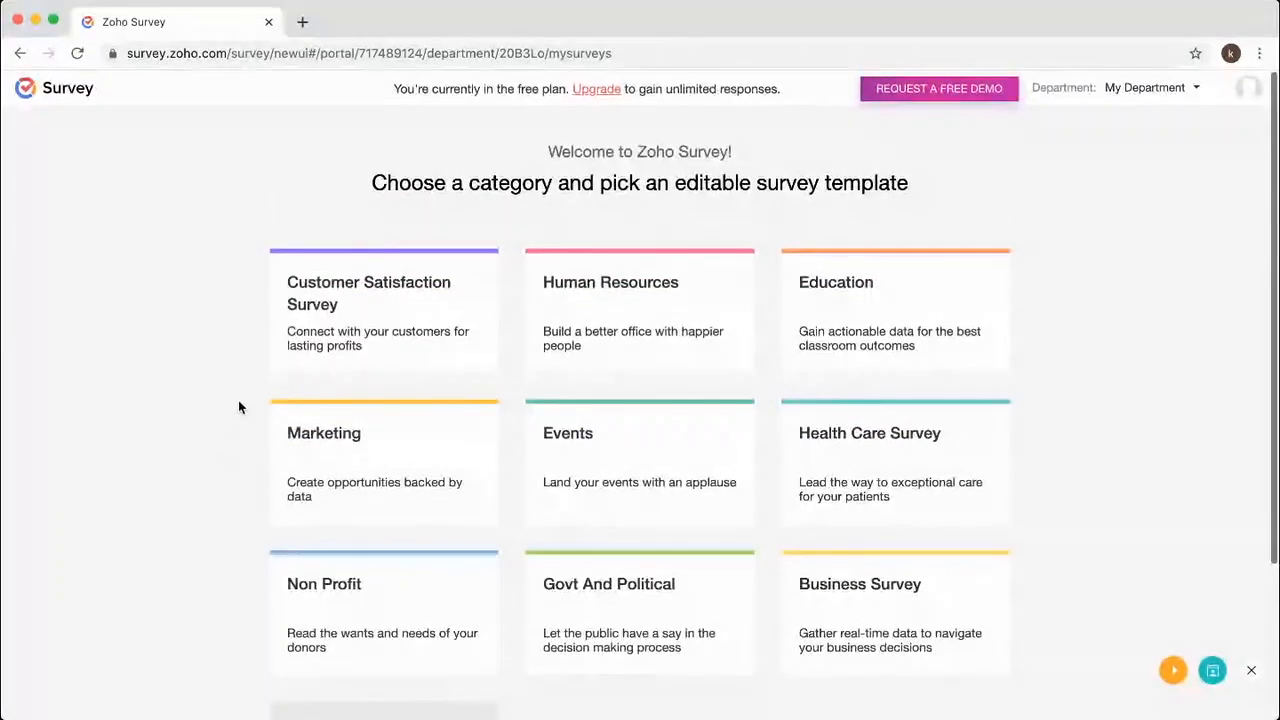
click(471, 378)
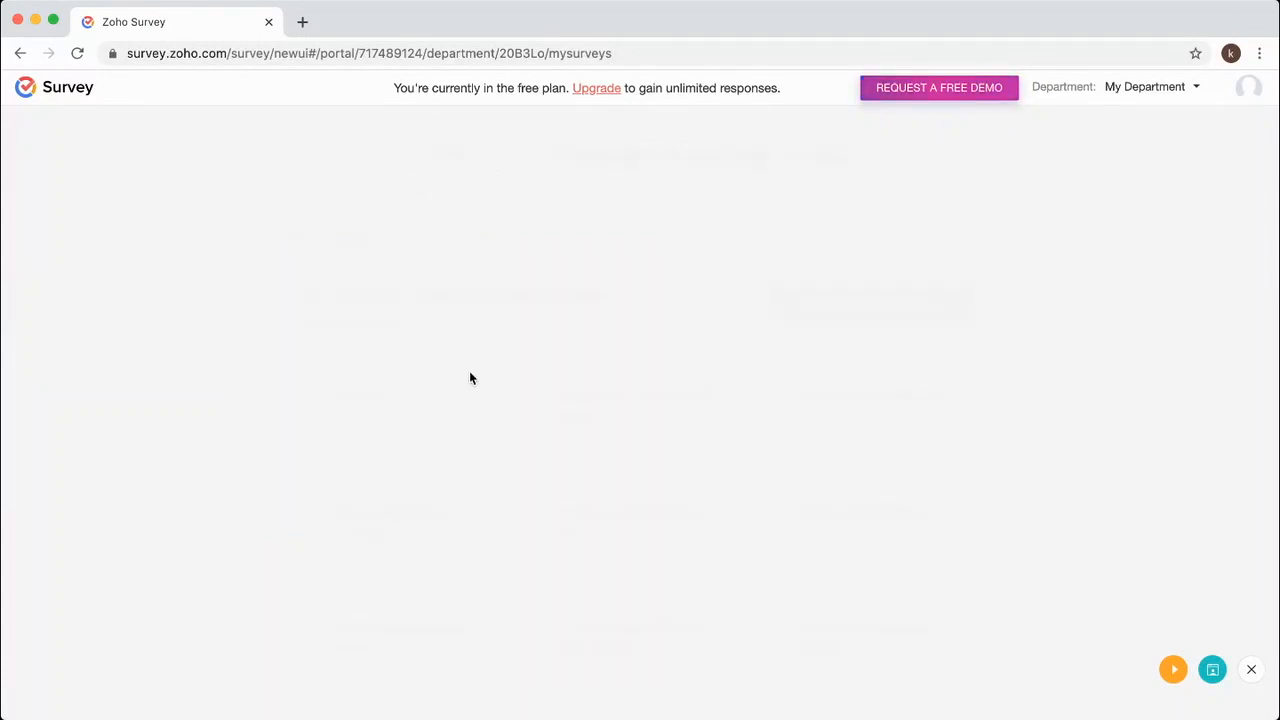
Preview the Customer Feedback Survey template's questions, then use it to create a new survey.
scroll(168, 472, down, 4)
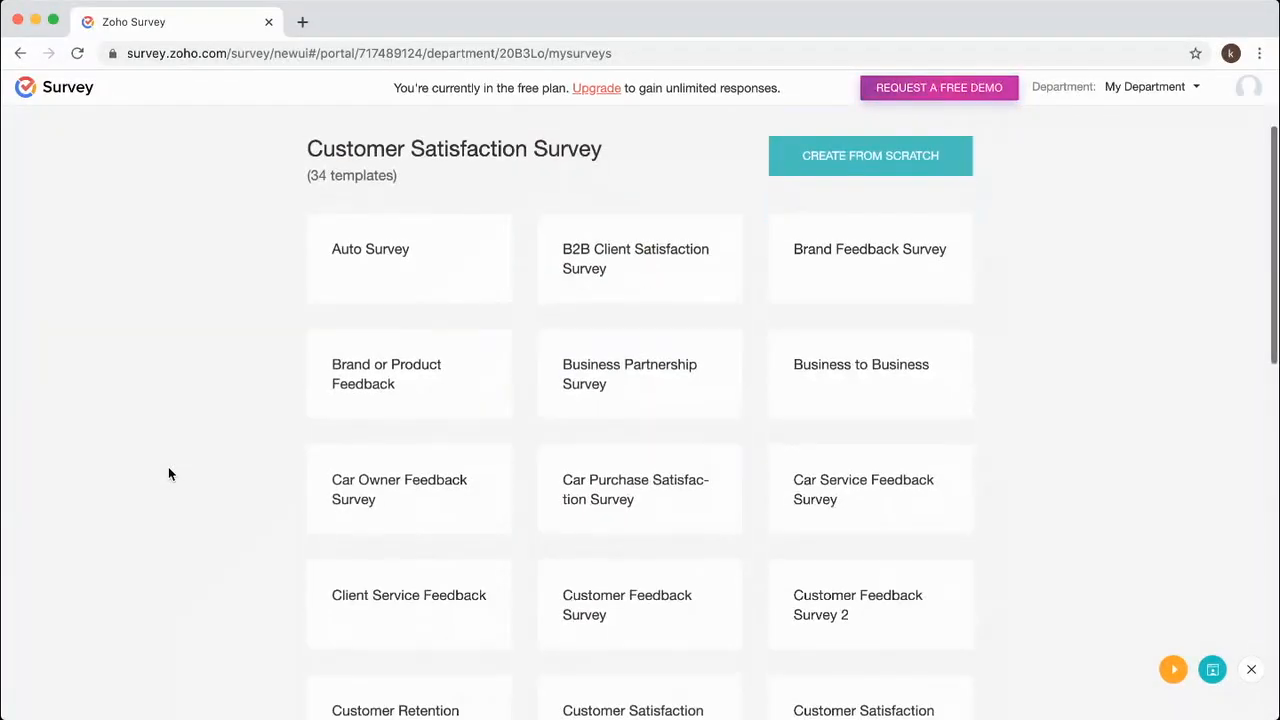
scroll(168, 468, down, 3)
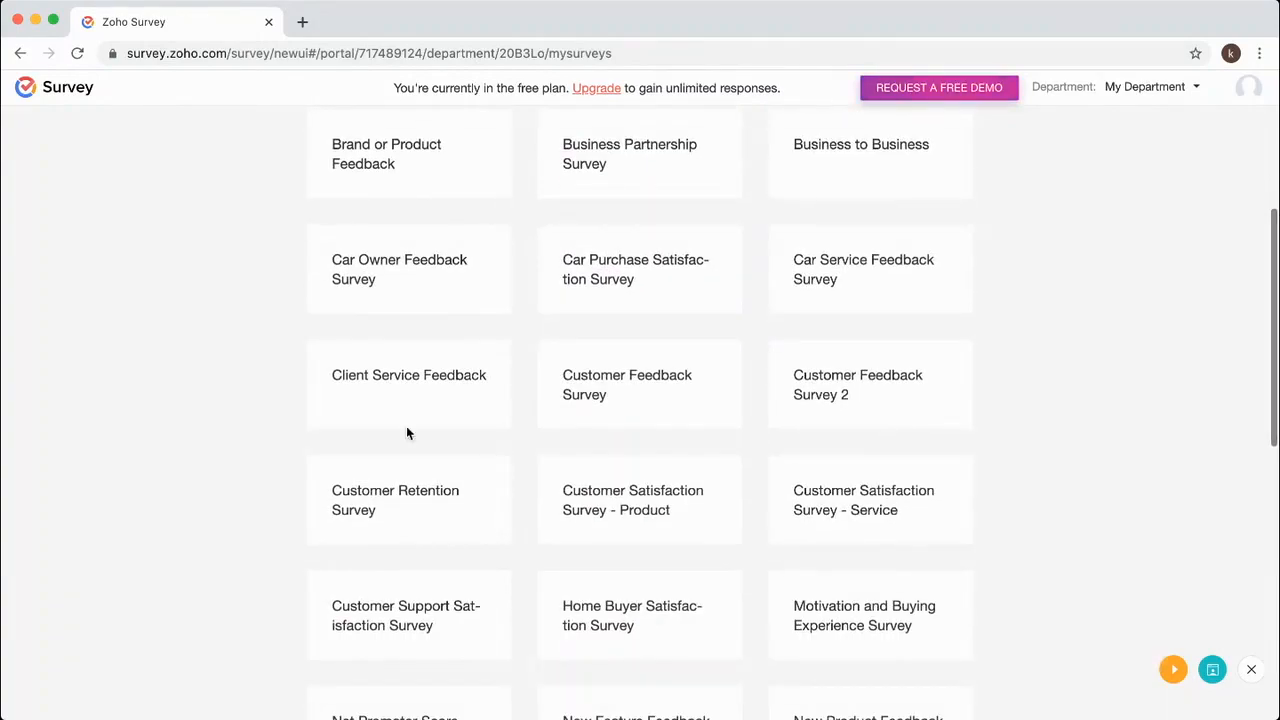
mouse_move(646, 404)
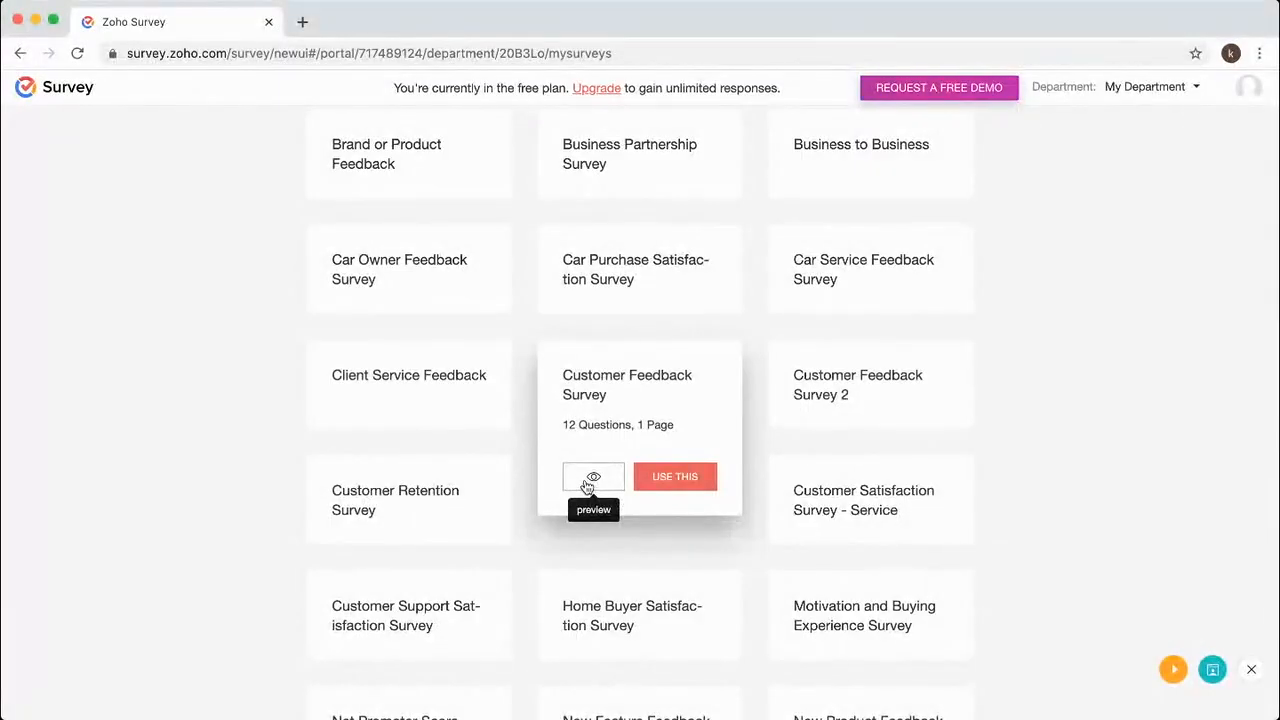
click(590, 479)
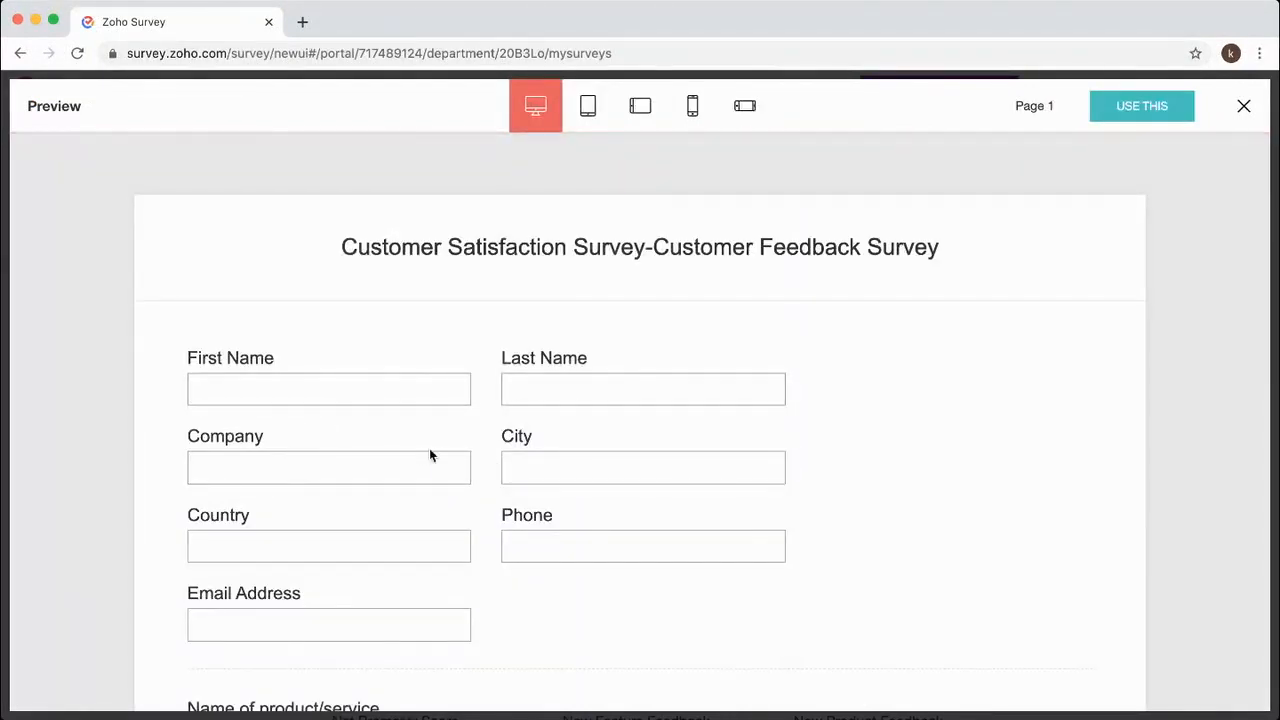
scroll(490, 465, down, 5)
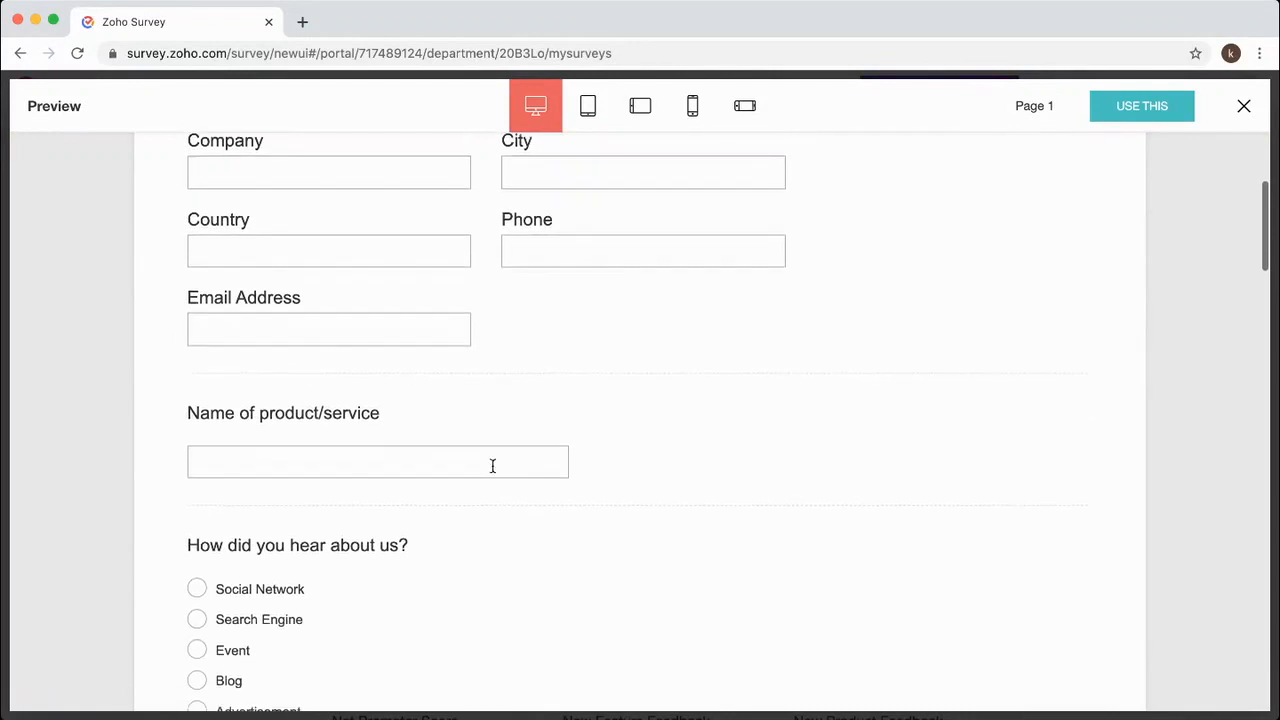
scroll(492, 465, down, 4)
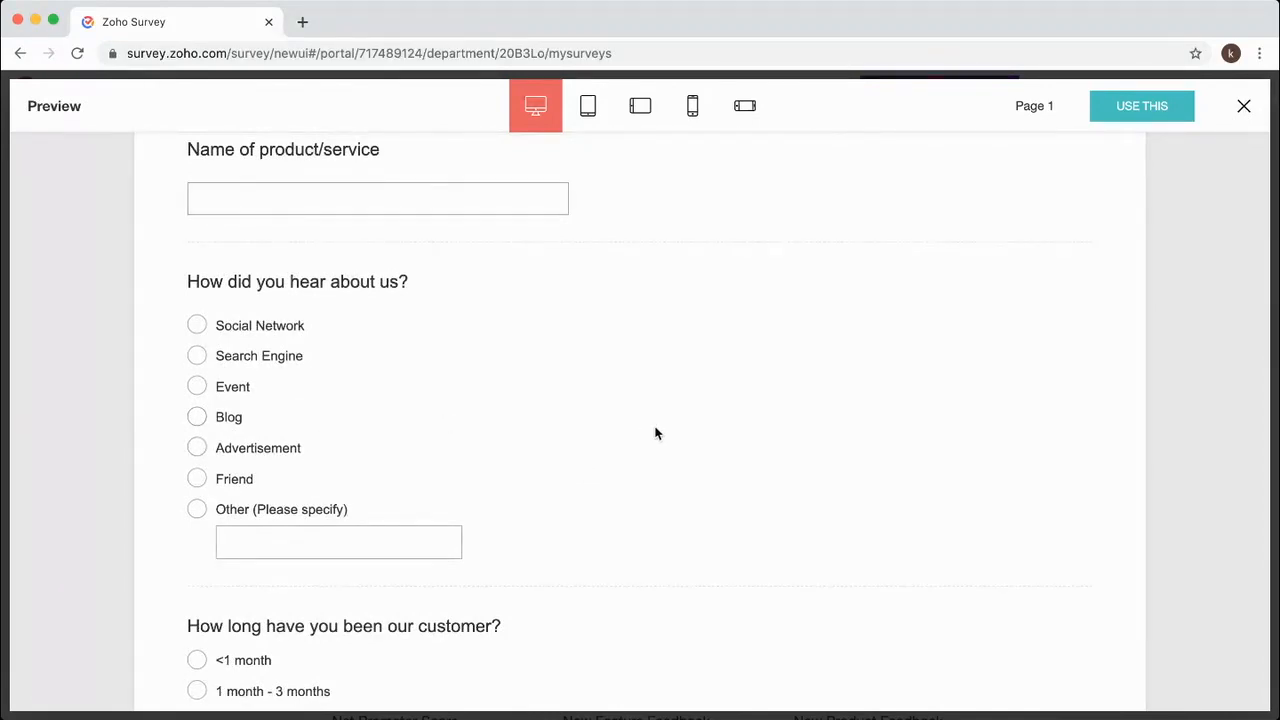
scroll(655, 432, down, 10)
scroll(655, 432, up, 5)
scroll(655, 432, down, 2)
scroll(655, 432, down, 4)
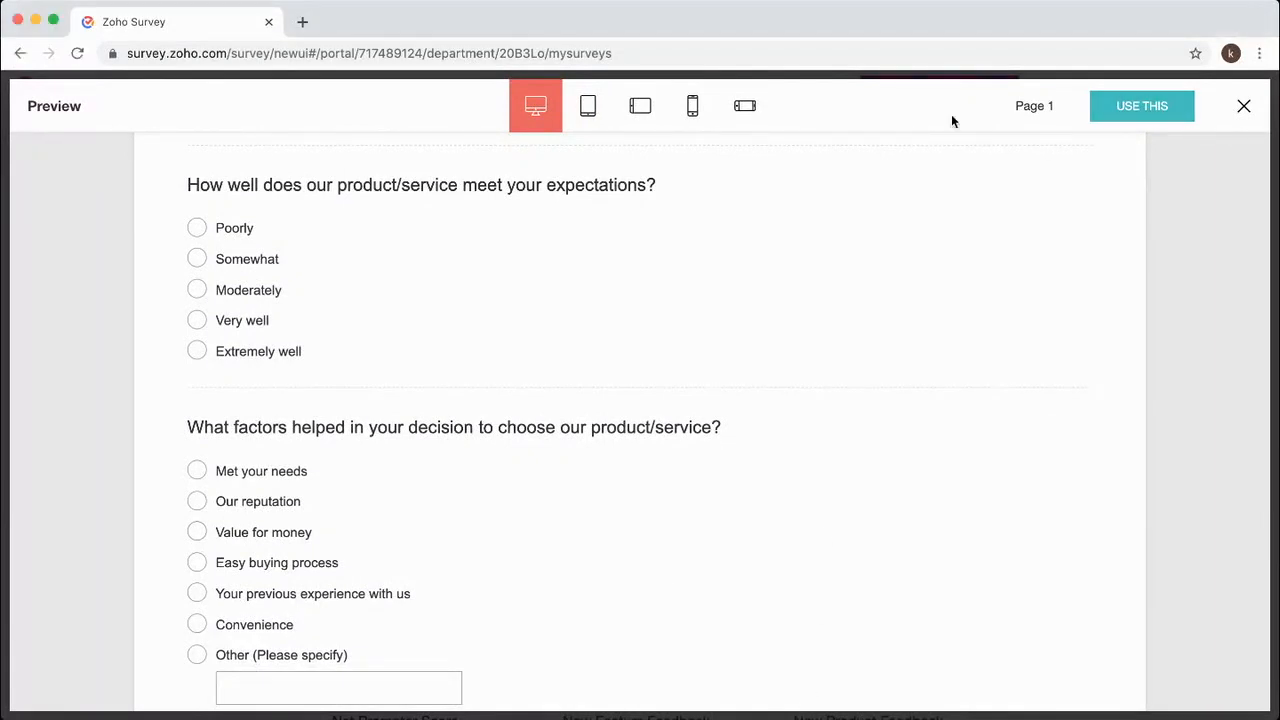
click(1103, 100)
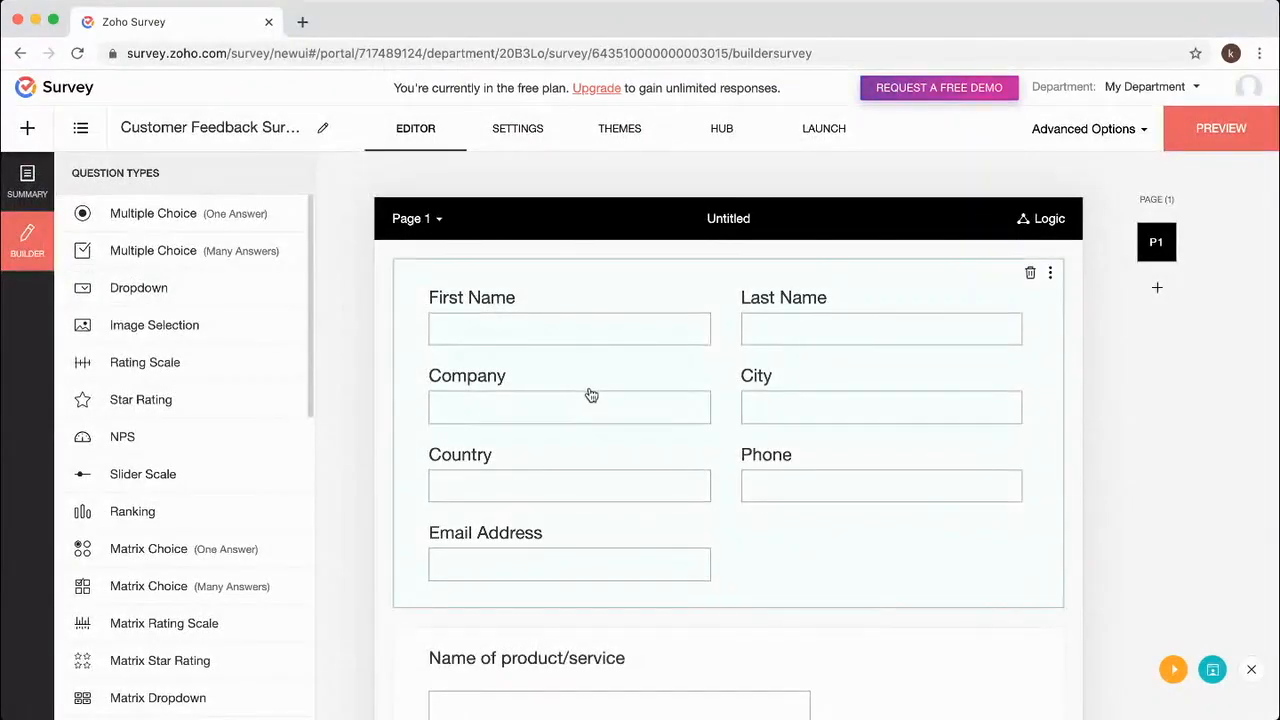
Try adding a Multiple Choice (One Answer) question below Email Address, then dismiss the PLUS upgrade prompt.
scroll(591, 395, down, 5)
scroll(591, 395, down, 10)
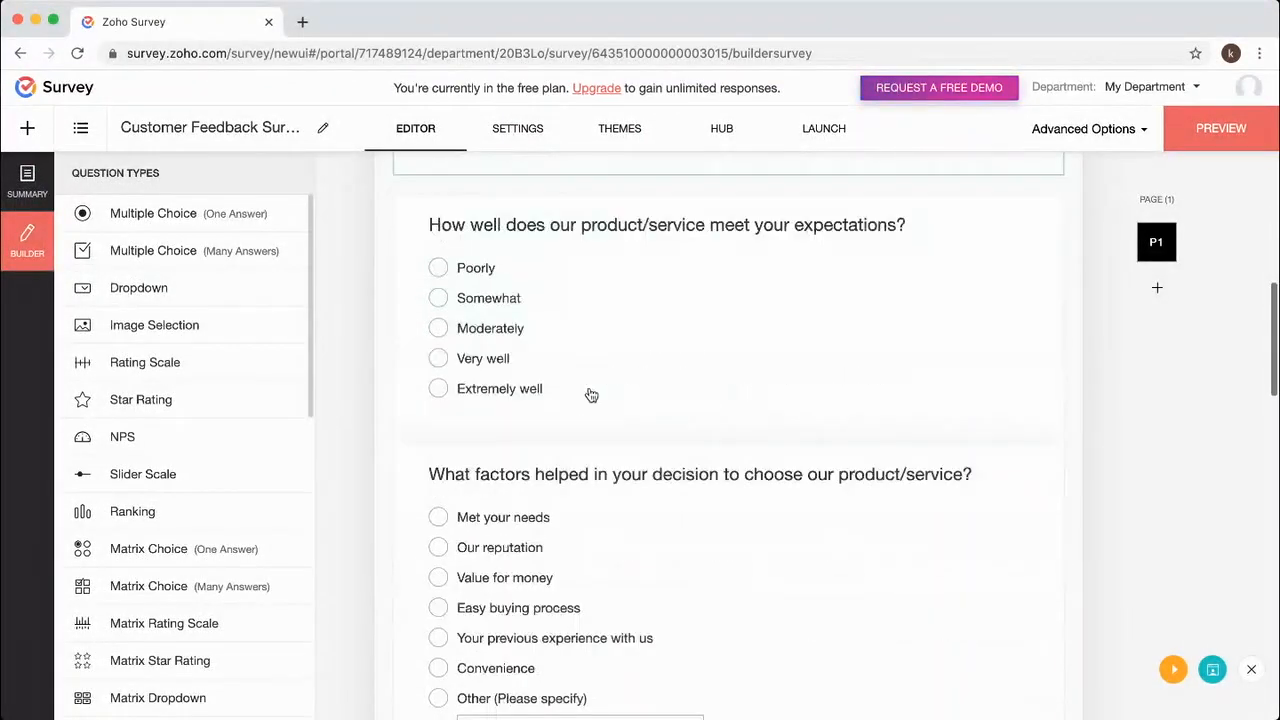
scroll(591, 395, down, 10)
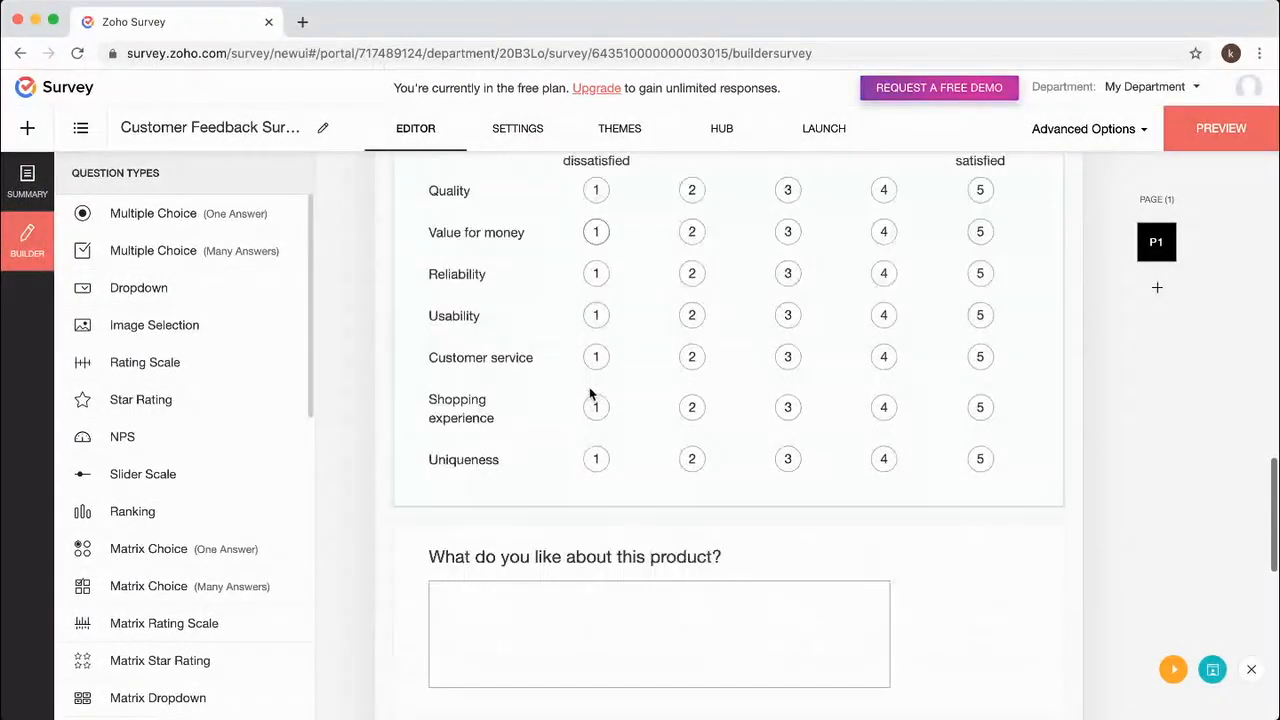
scroll(591, 395, down, 5)
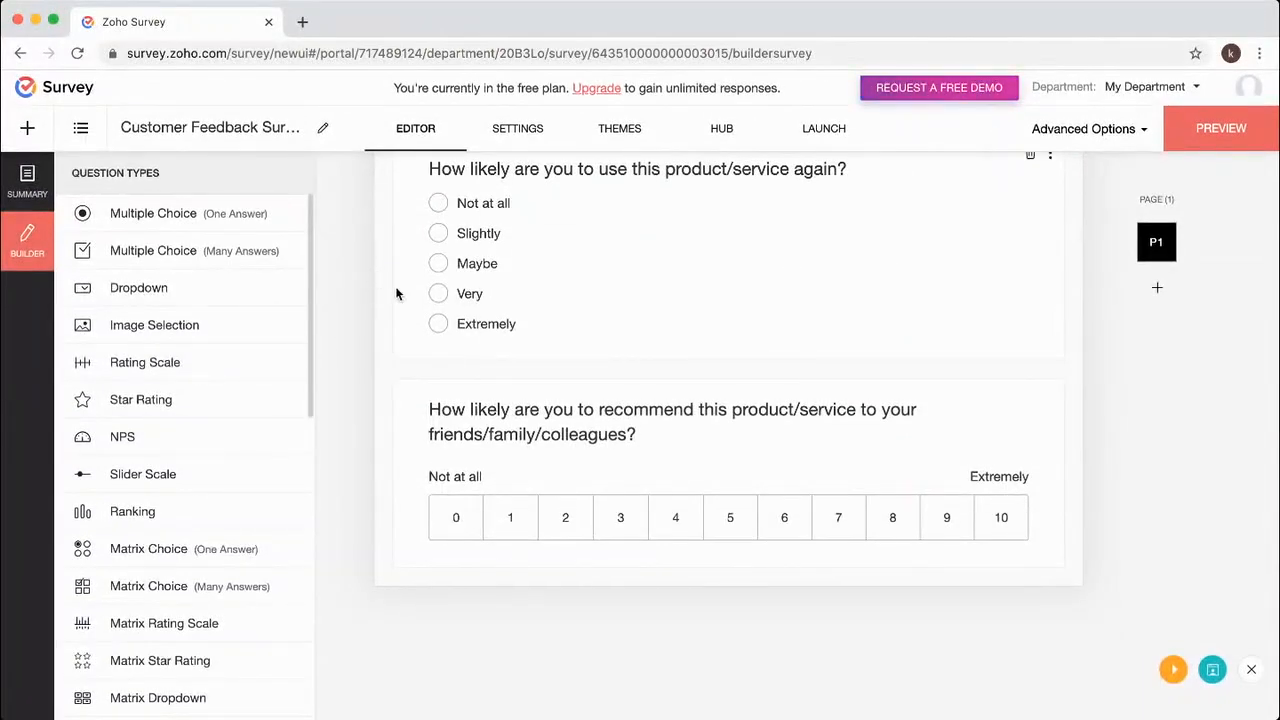
scroll(397, 291, up, 9)
scroll(404, 301, up, 15)
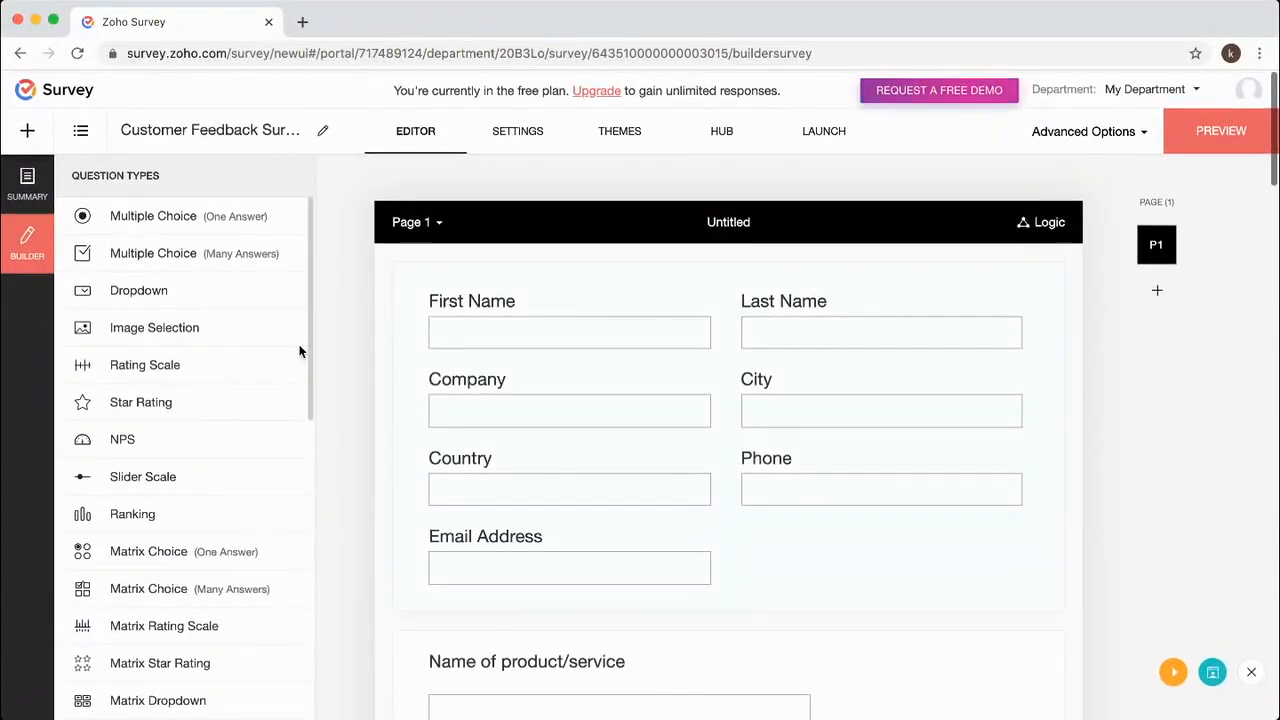
drag(130, 213, 623, 632)
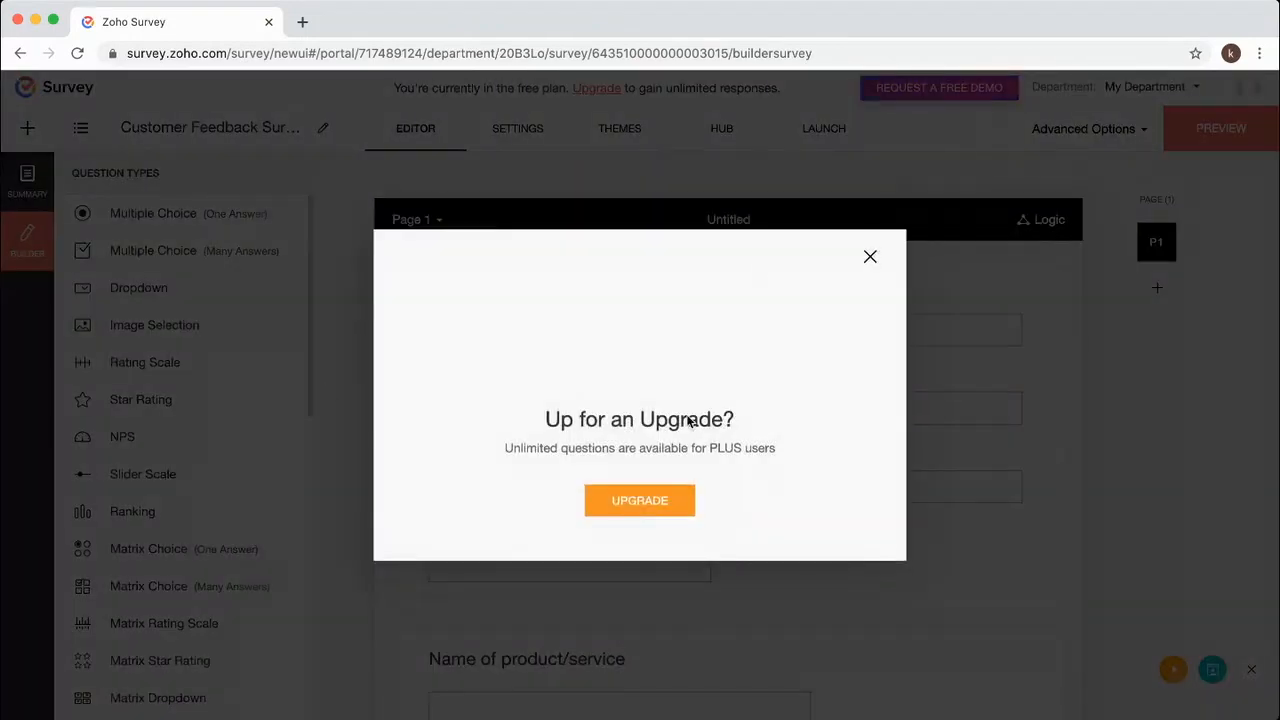
click(869, 259)
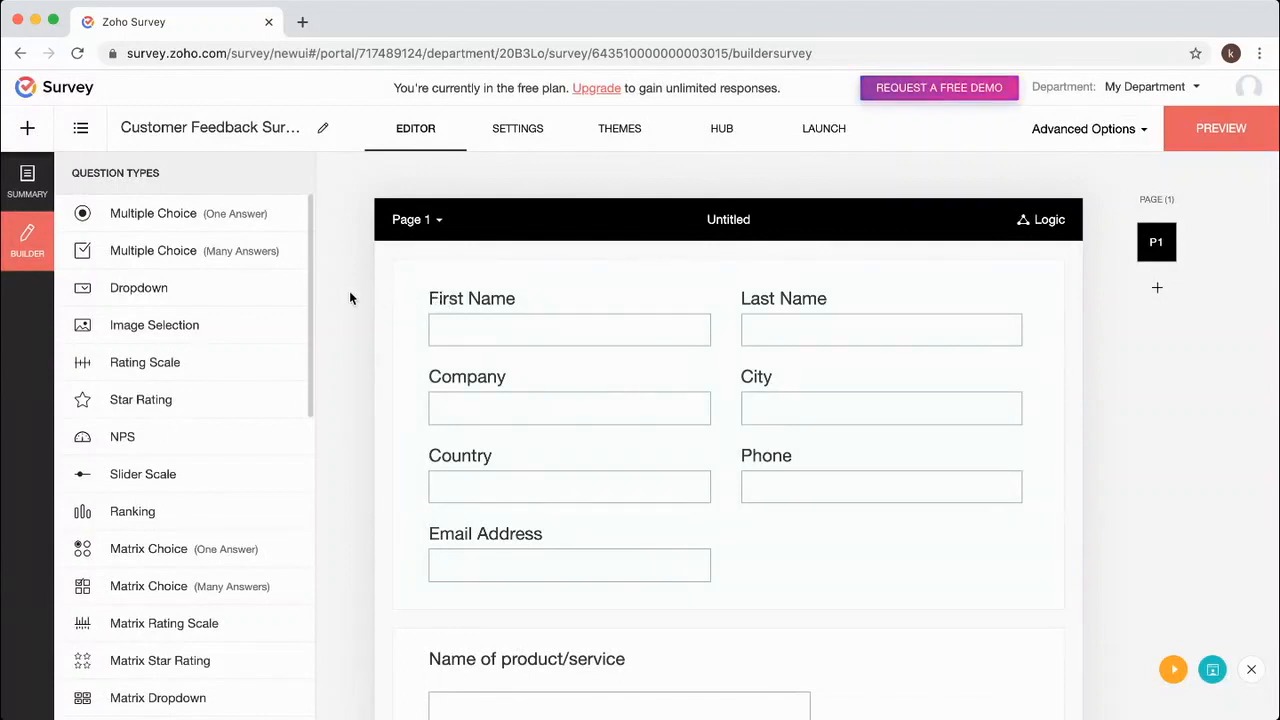
scroll(353, 290, down, 1)
scroll(353, 294, up, 1)
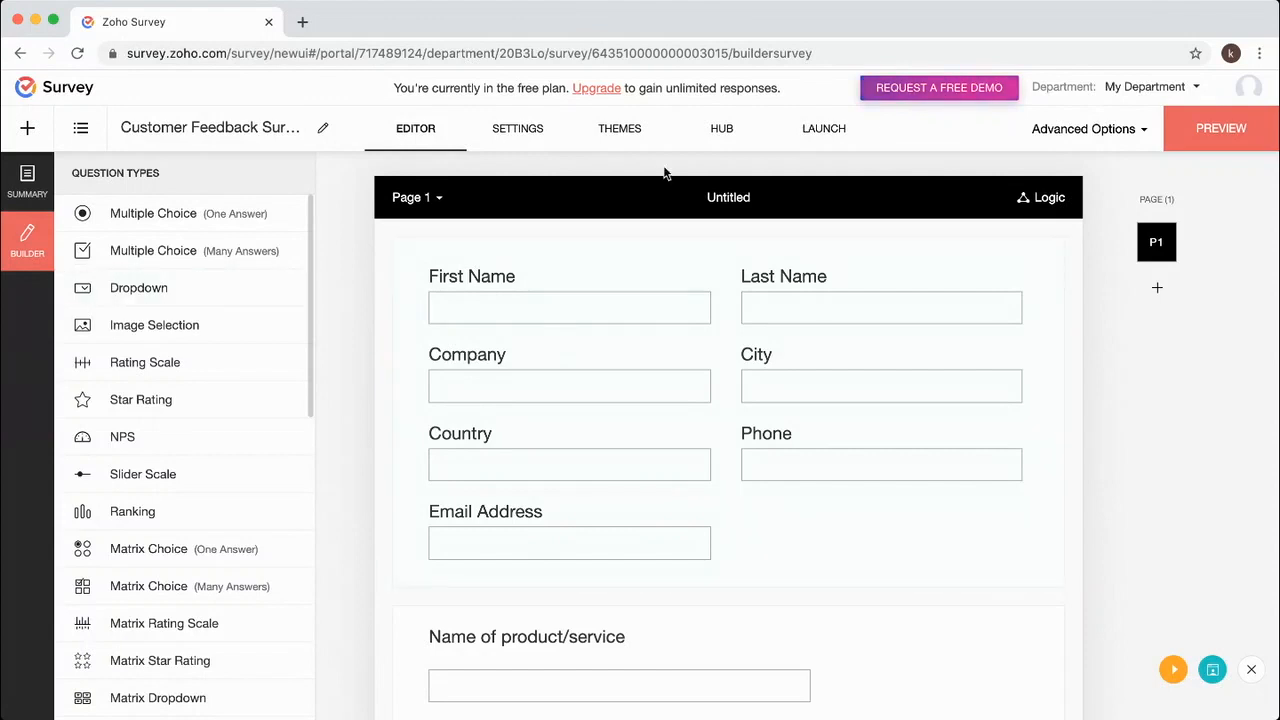
Publish the Customer Feedback Survey, copy its online survey link, and open a new browser tab.
click(810, 133)
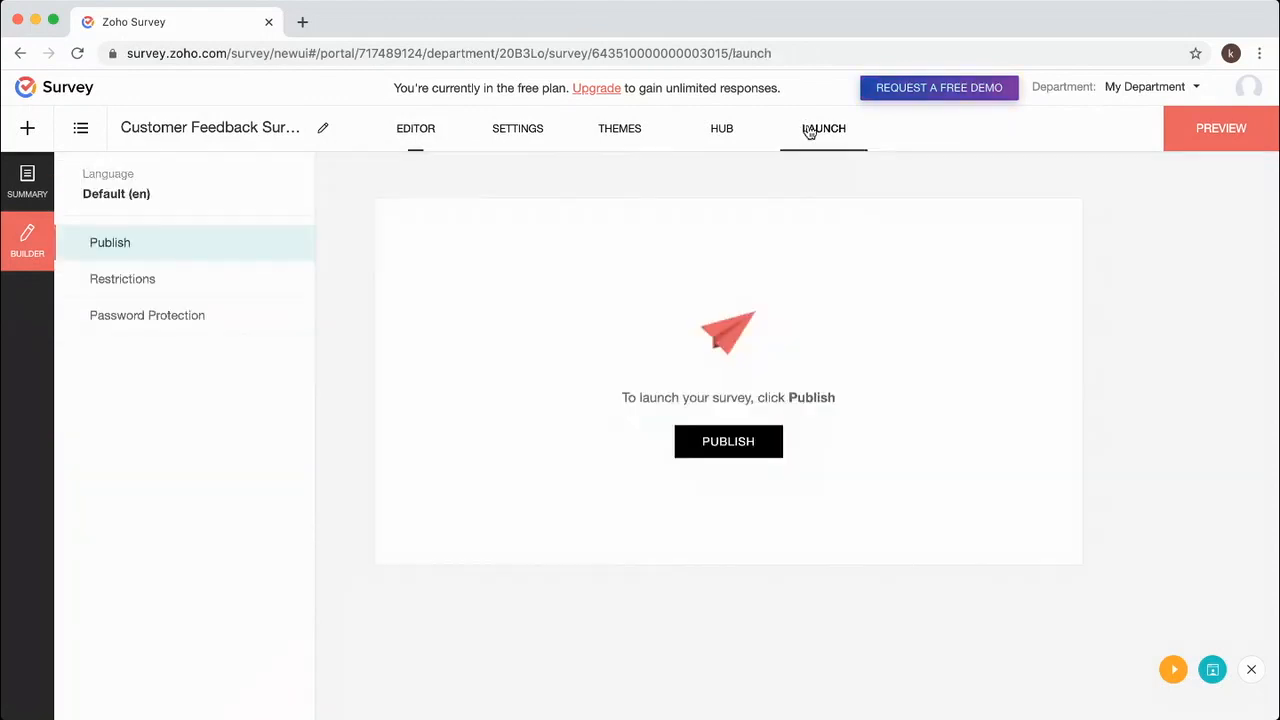
click(740, 449)
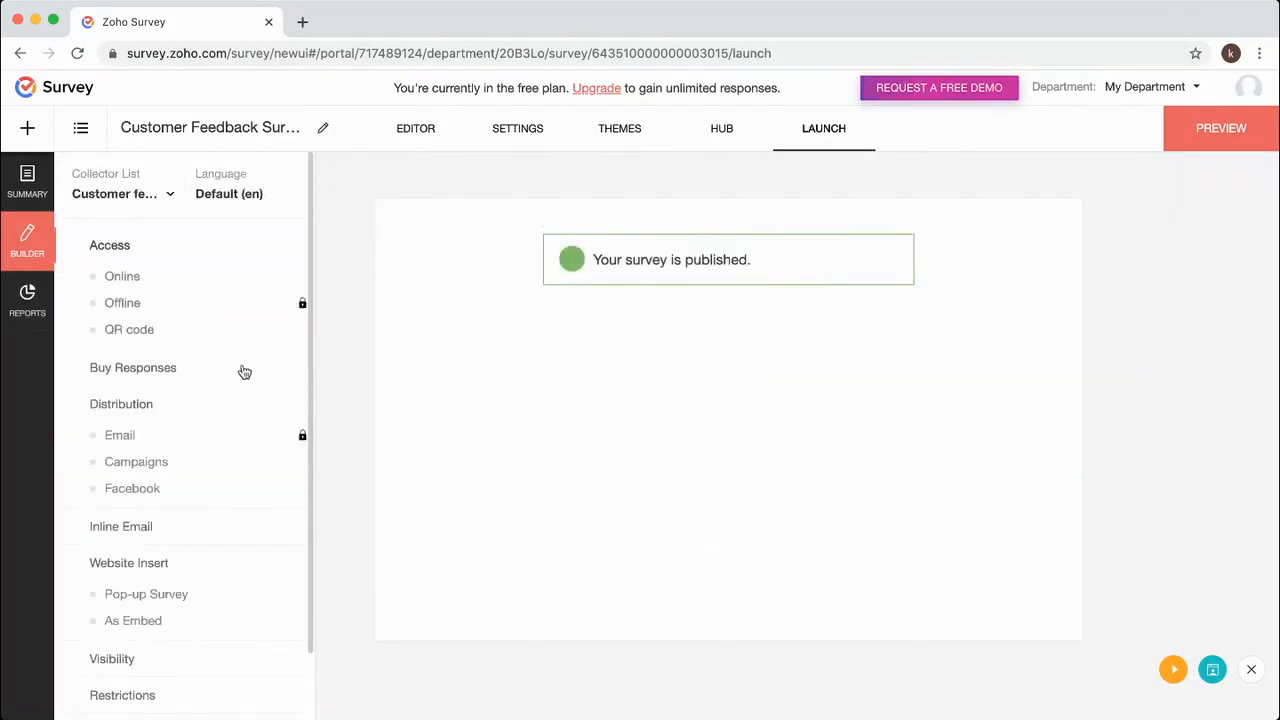
click(120, 277)
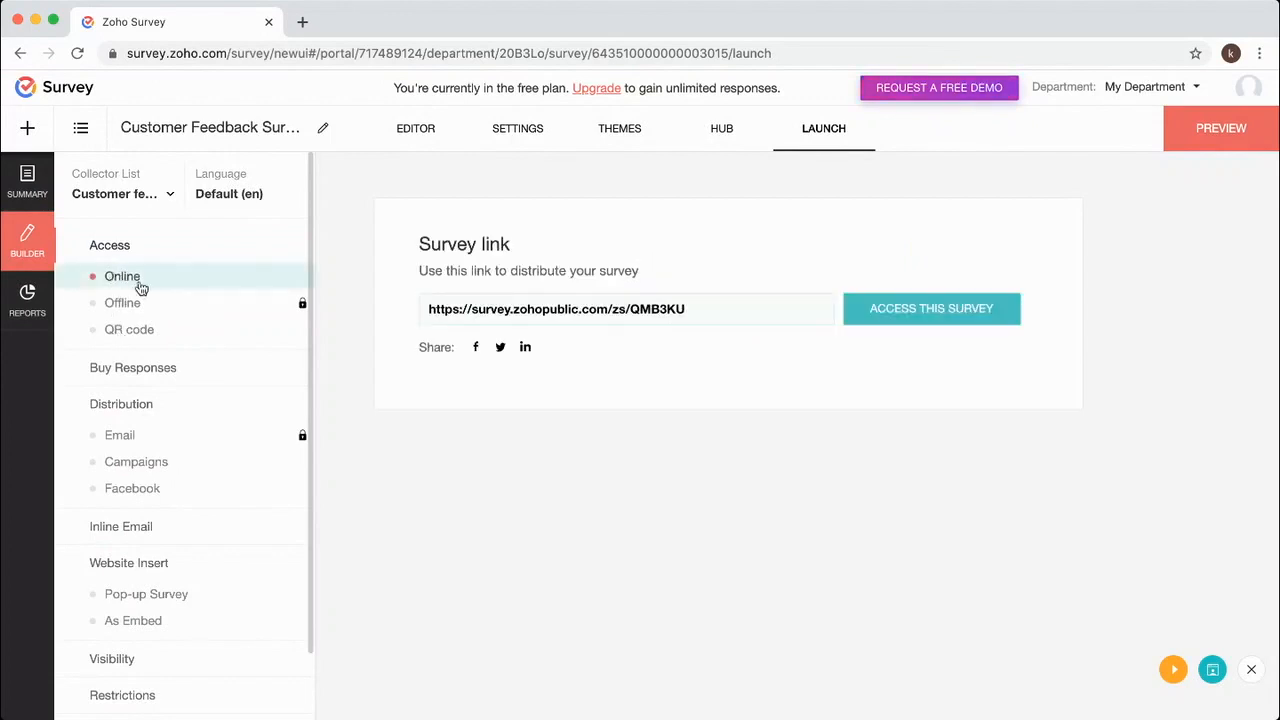
click(743, 306)
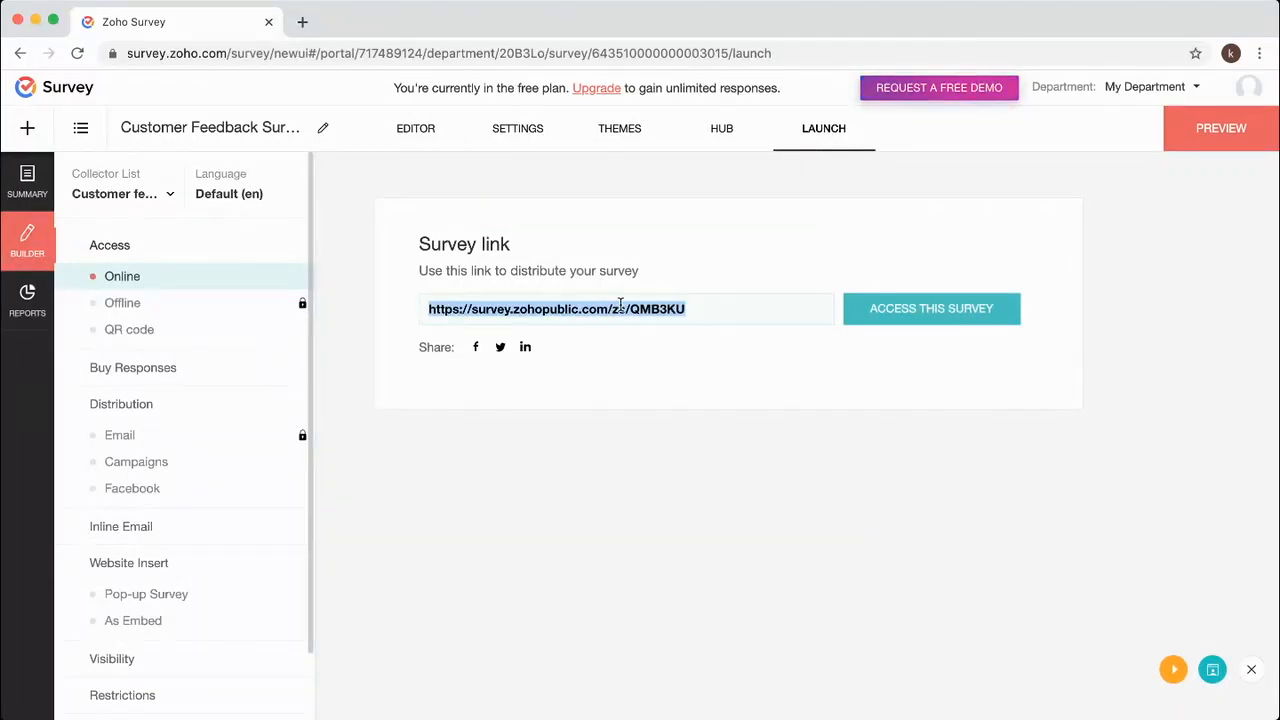
click(303, 22)
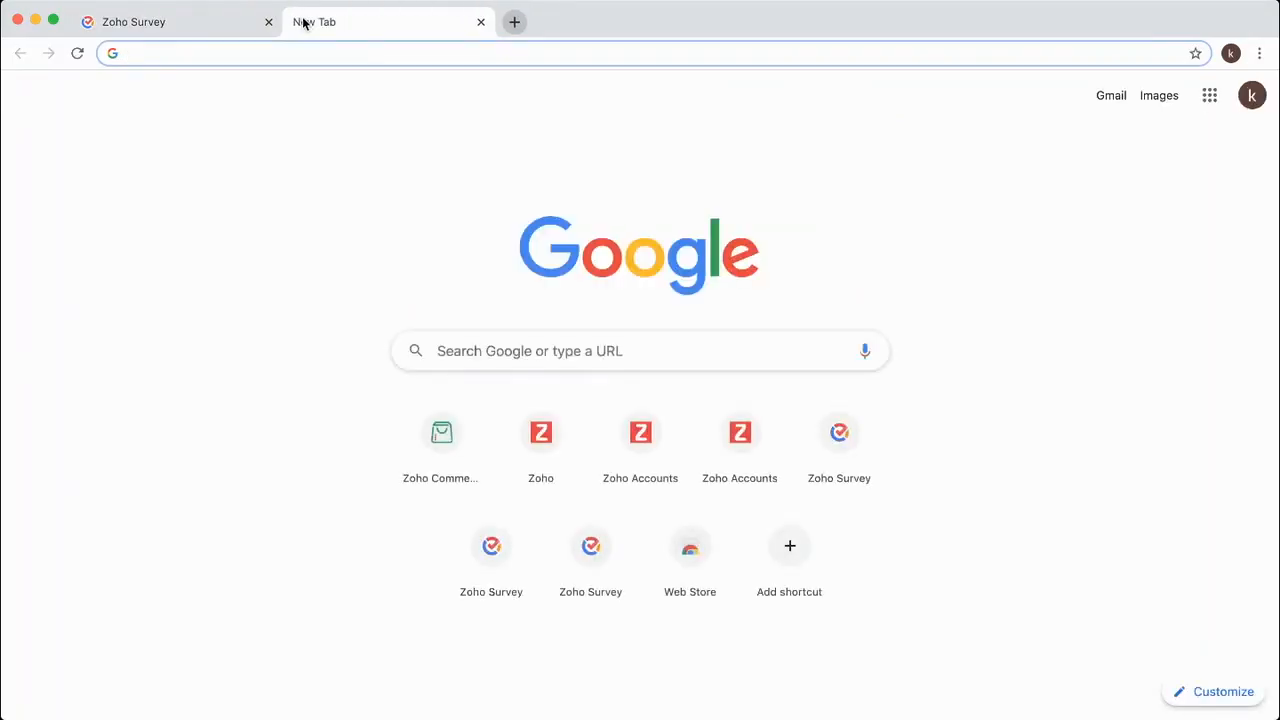
Load commerce.zoho.com and open the Electronic Store's dashboard.
text(commerce)
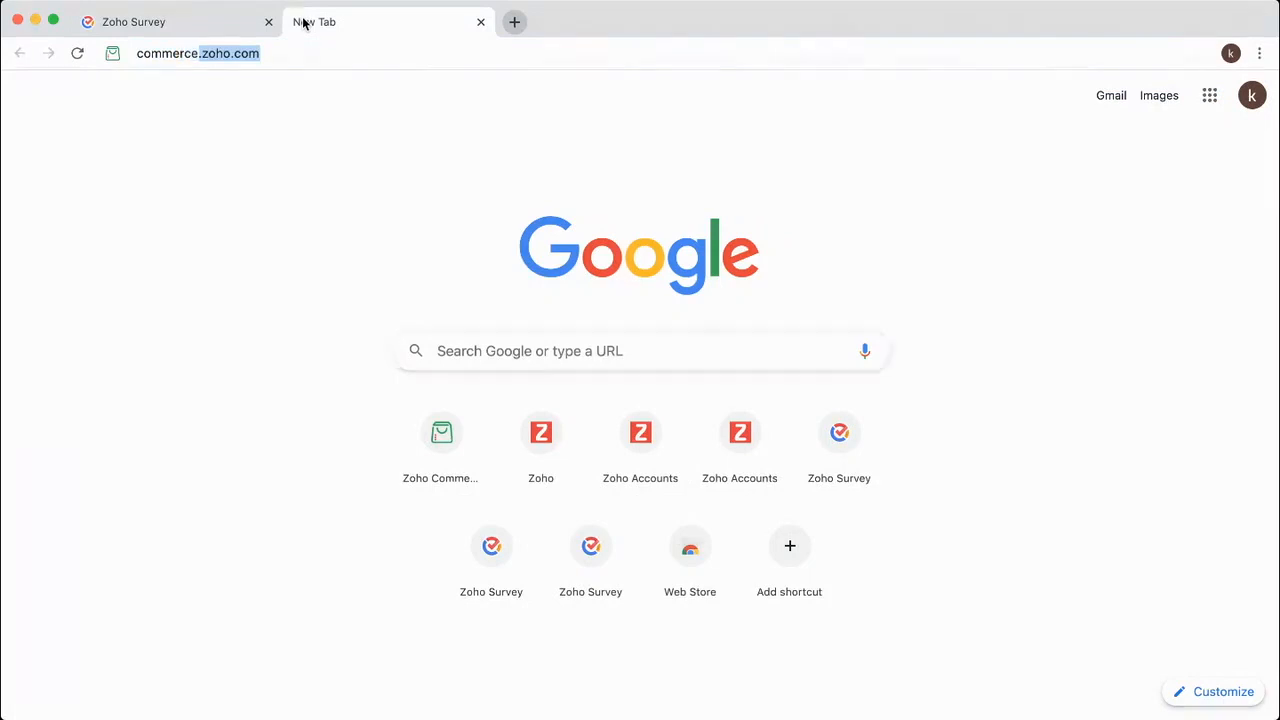
key(Return)
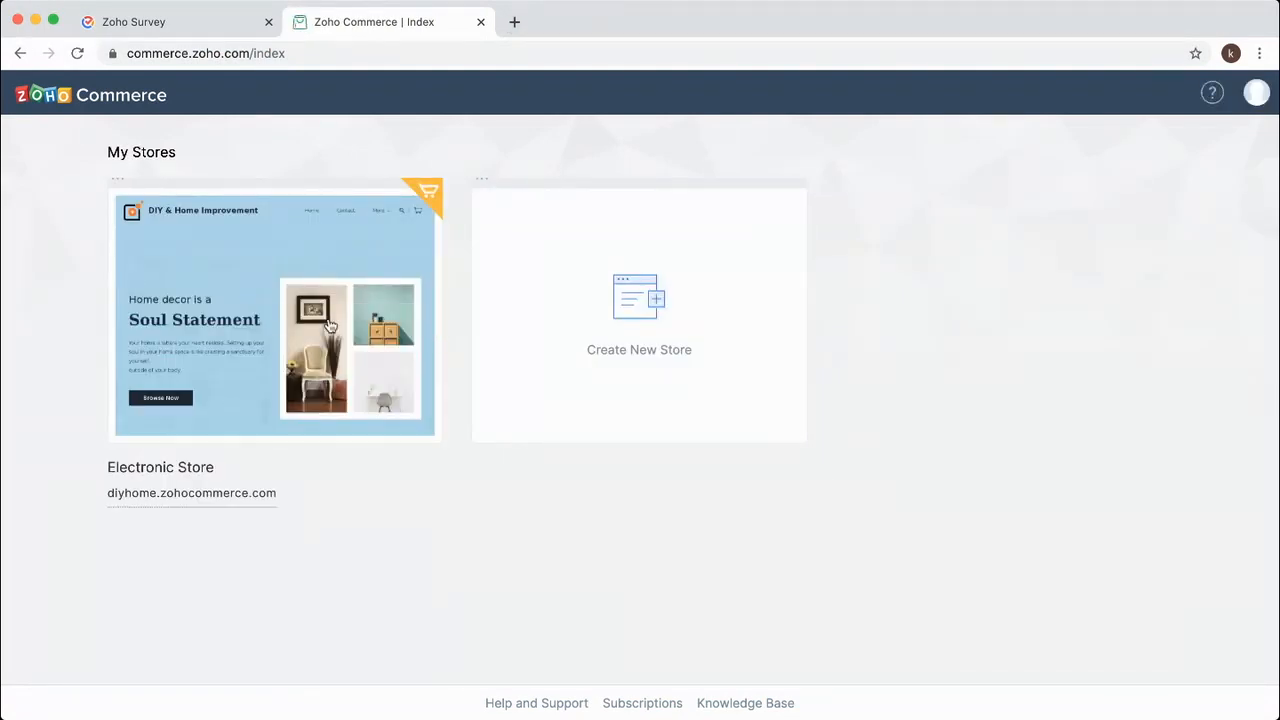
click(245, 260)
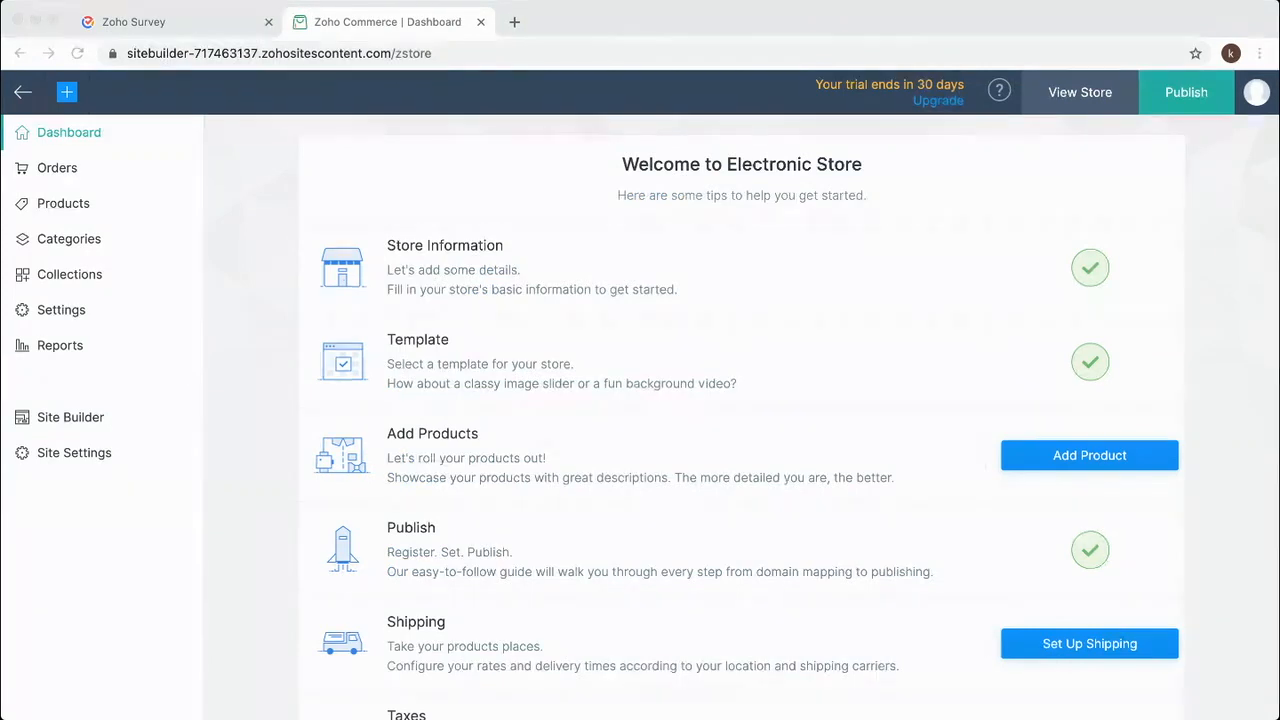
click(445, 93)
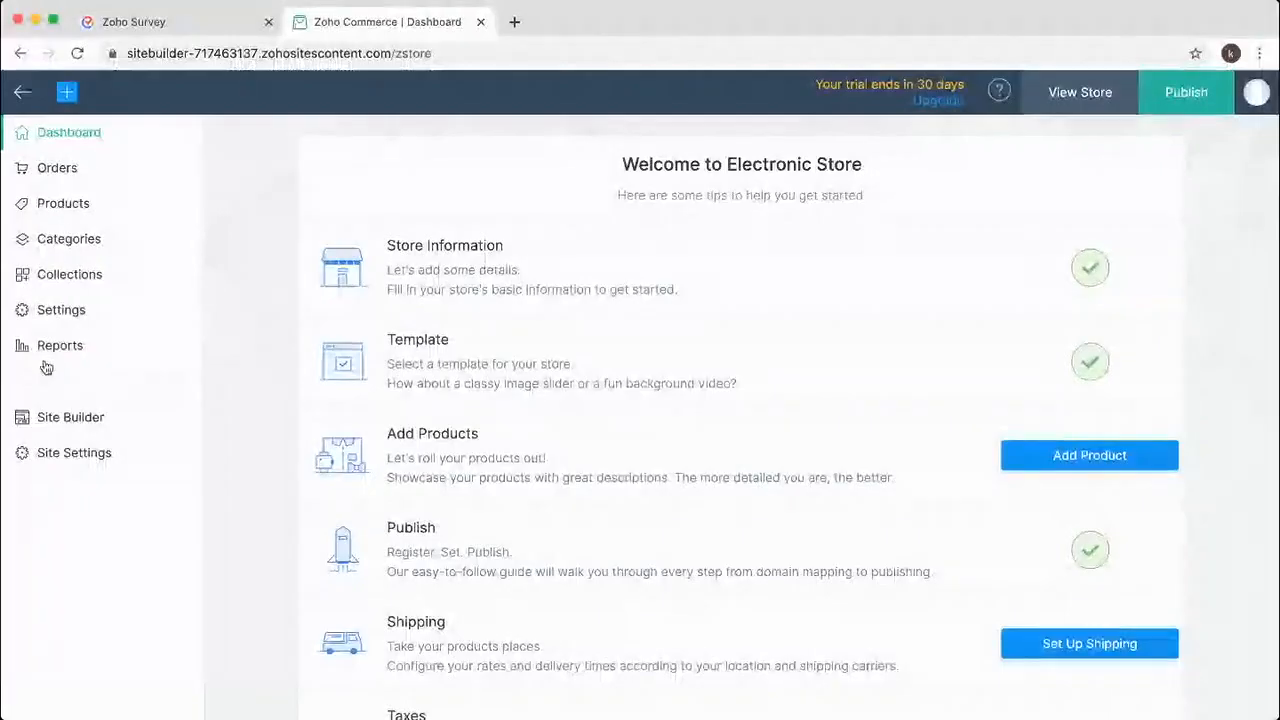
Open the Order Delivered email template from the store's Email Notifications settings.
click(58, 312)
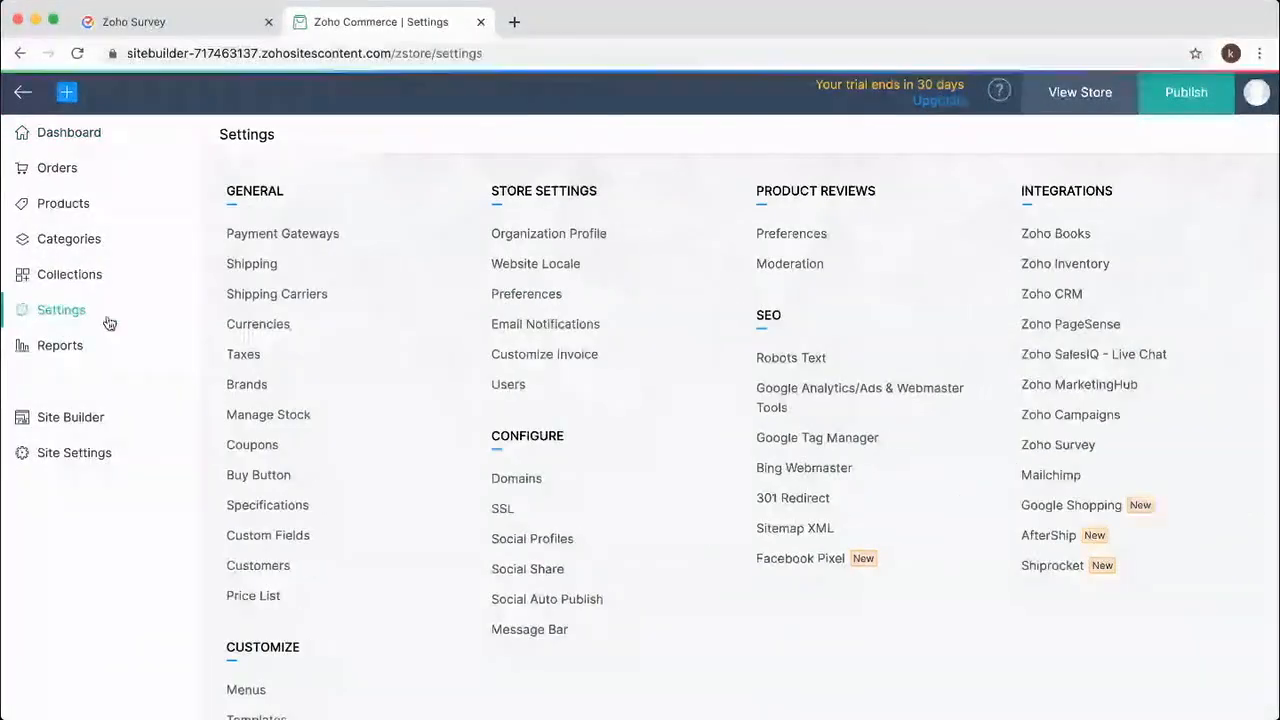
click(530, 325)
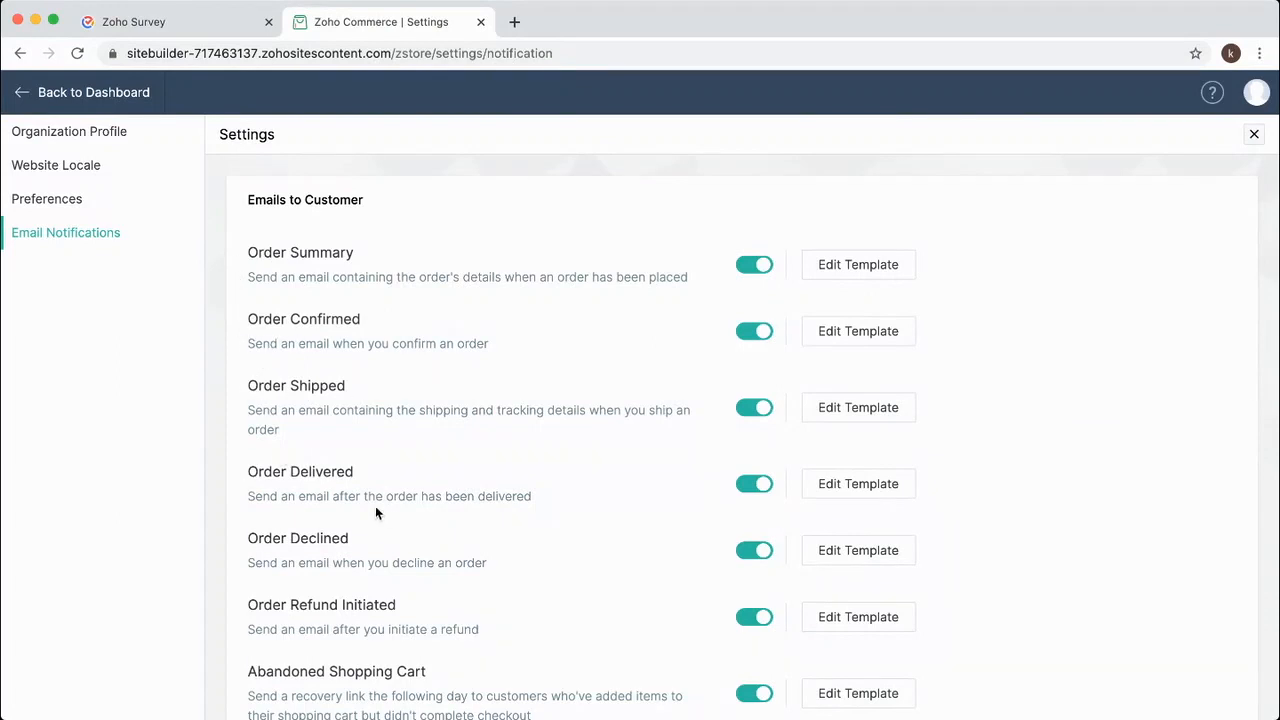
click(858, 484)
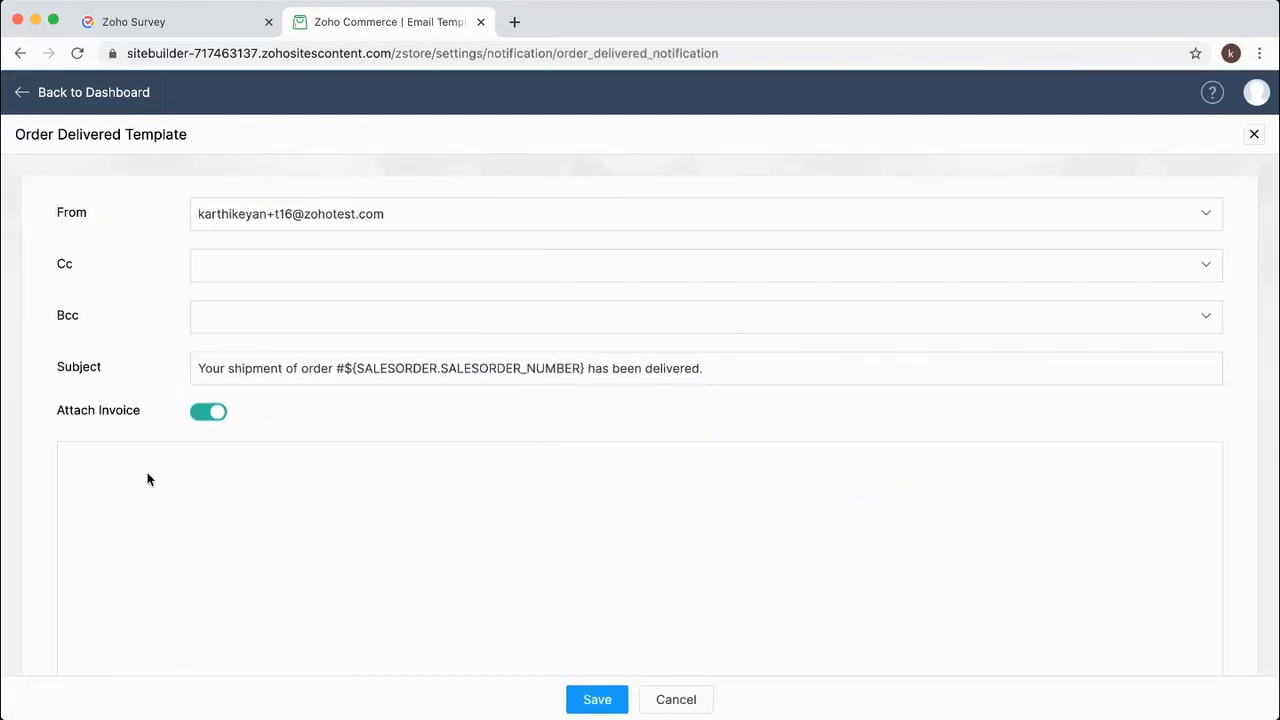
scroll(590, 521, down, 5)
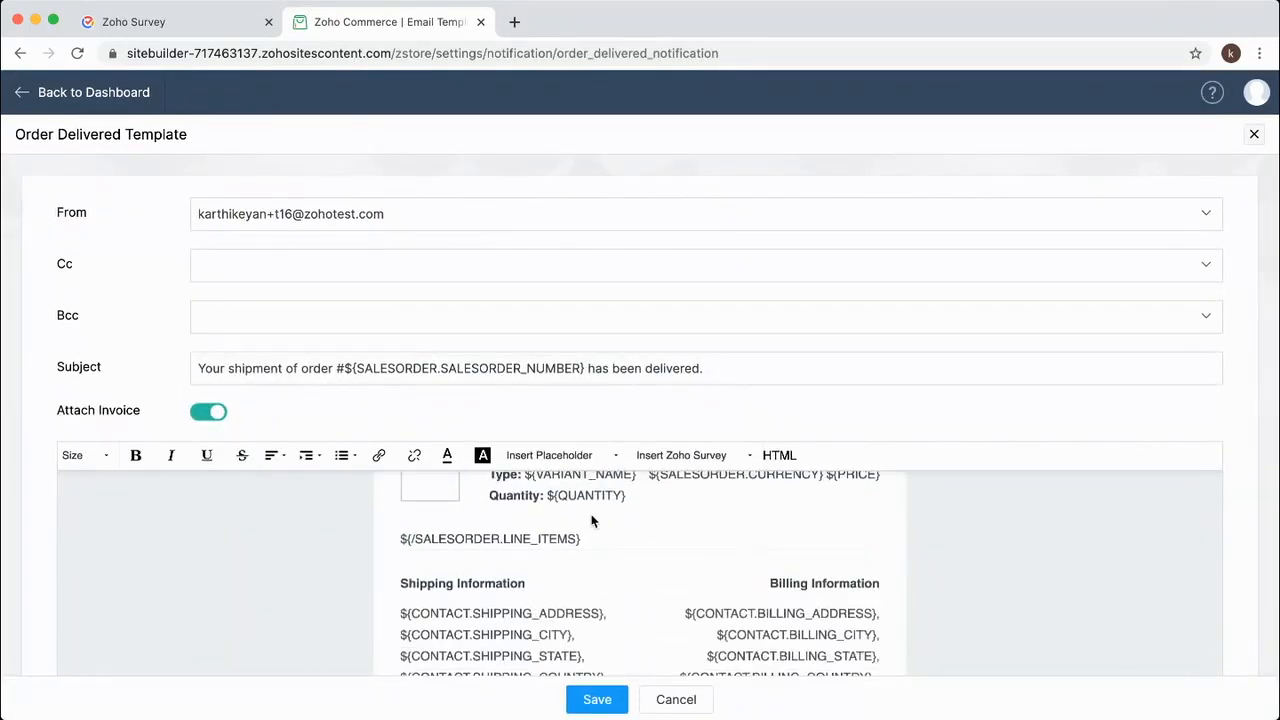
scroll(590, 521, down, 5)
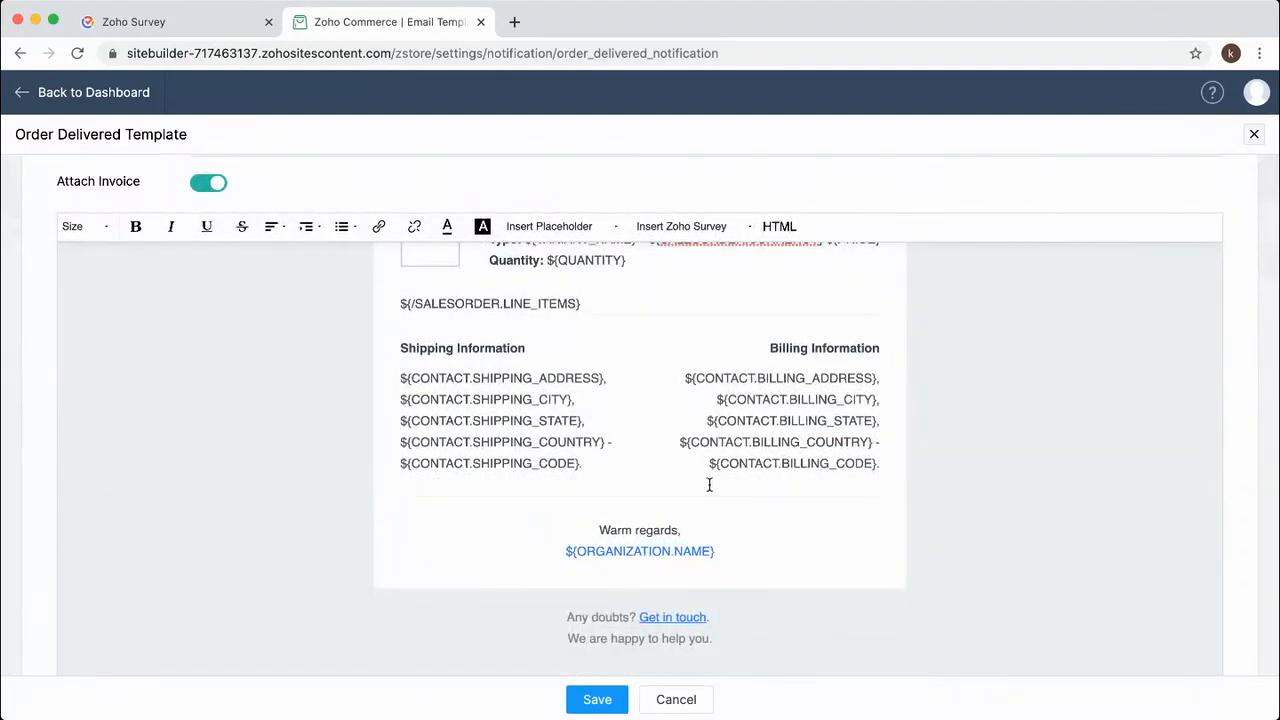
Add a blank line below the addresses, try Insert Zoho Survey, then cancel and leave settings.
key(Down)
click(886, 463)
key(Return)
key(Return)
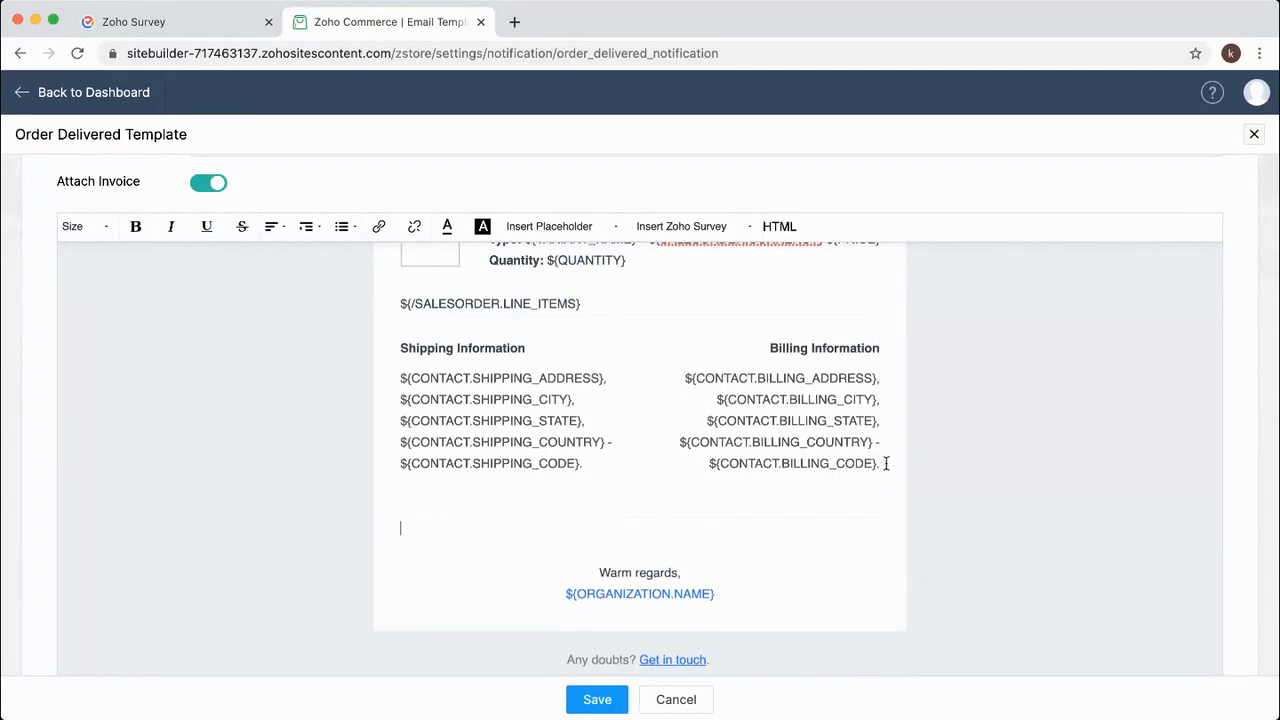
scroll(886, 463, down, 1)
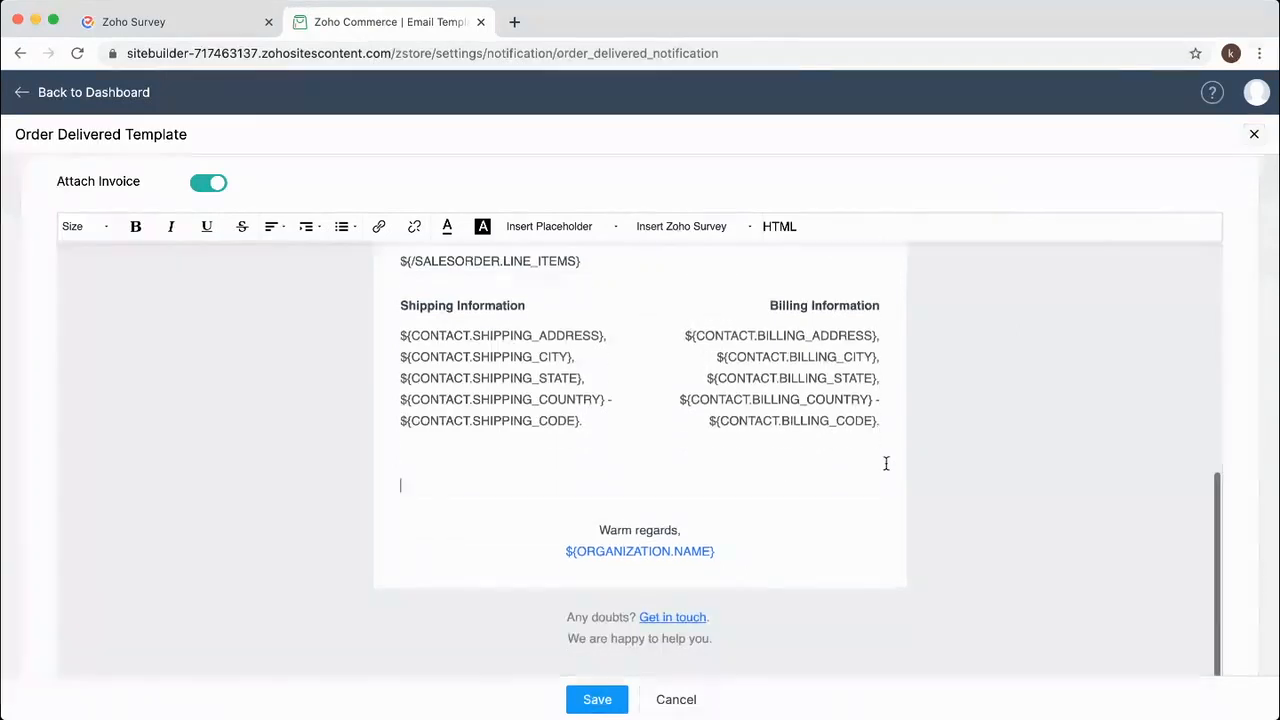
click(673, 228)
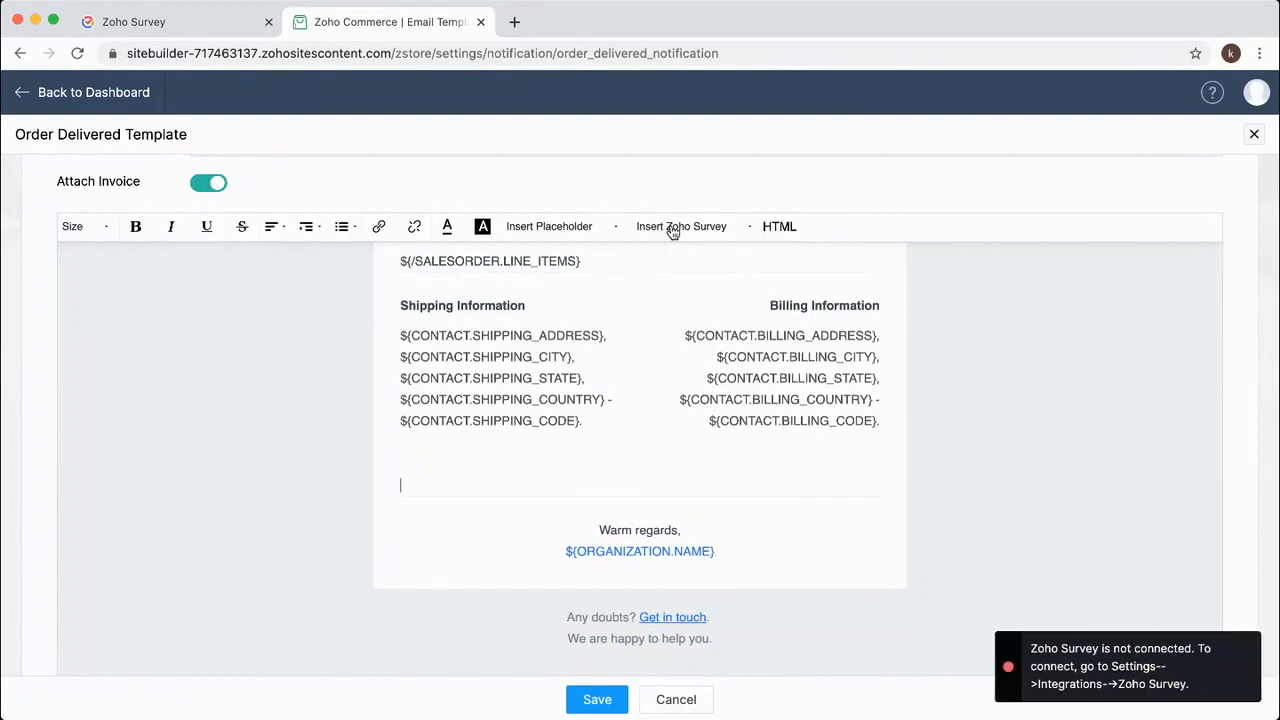
click(676, 700)
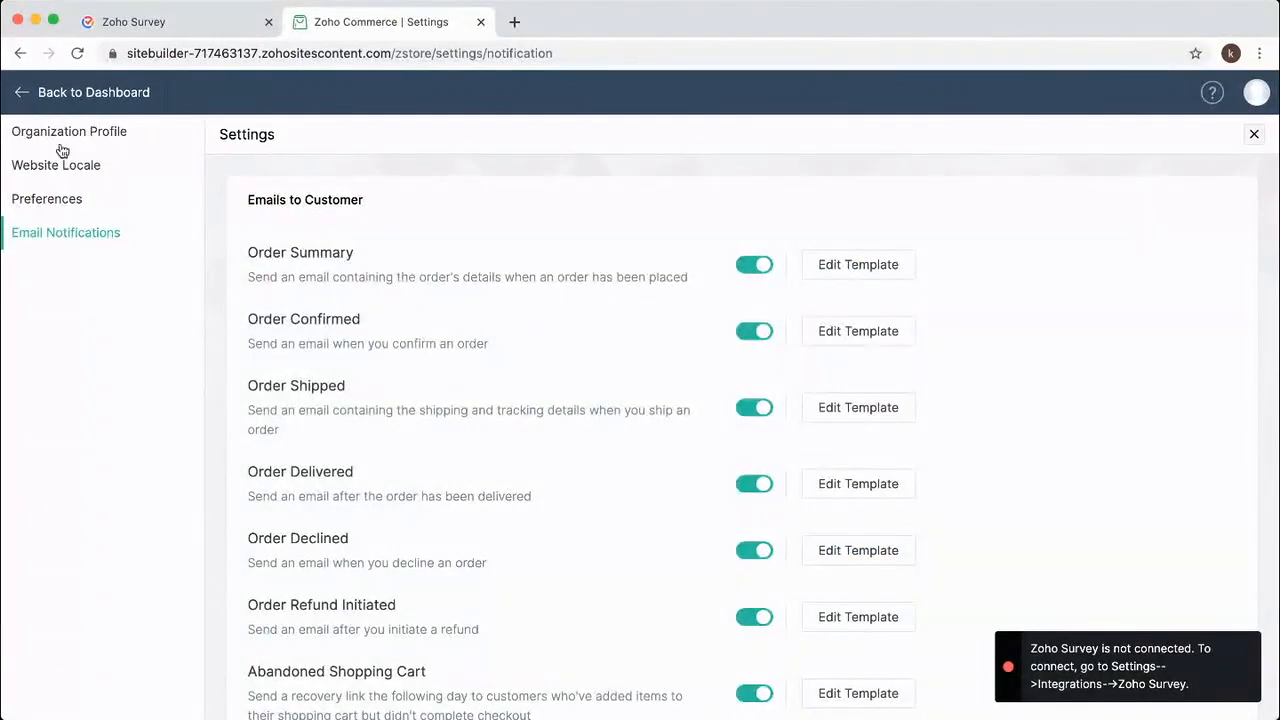
click(25, 100)
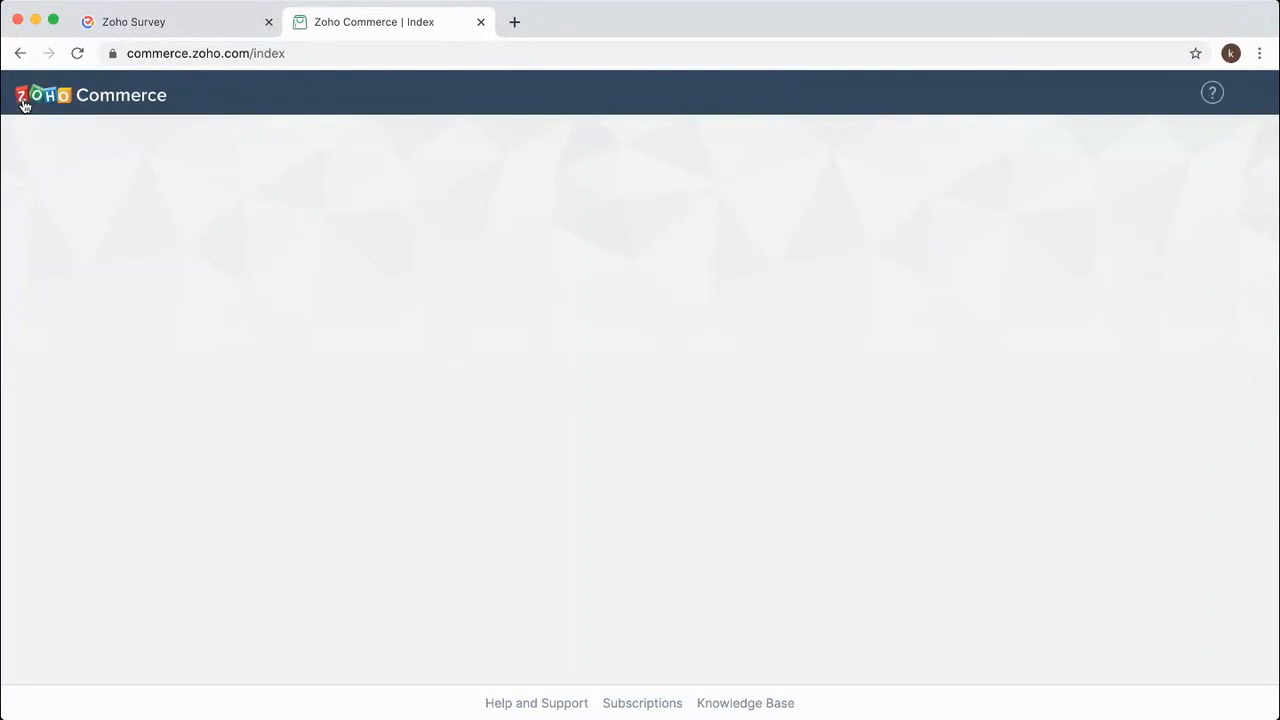
Connect the Electronic Store to Zoho Survey under Integrations, then return to Email Notifications.
click(279, 226)
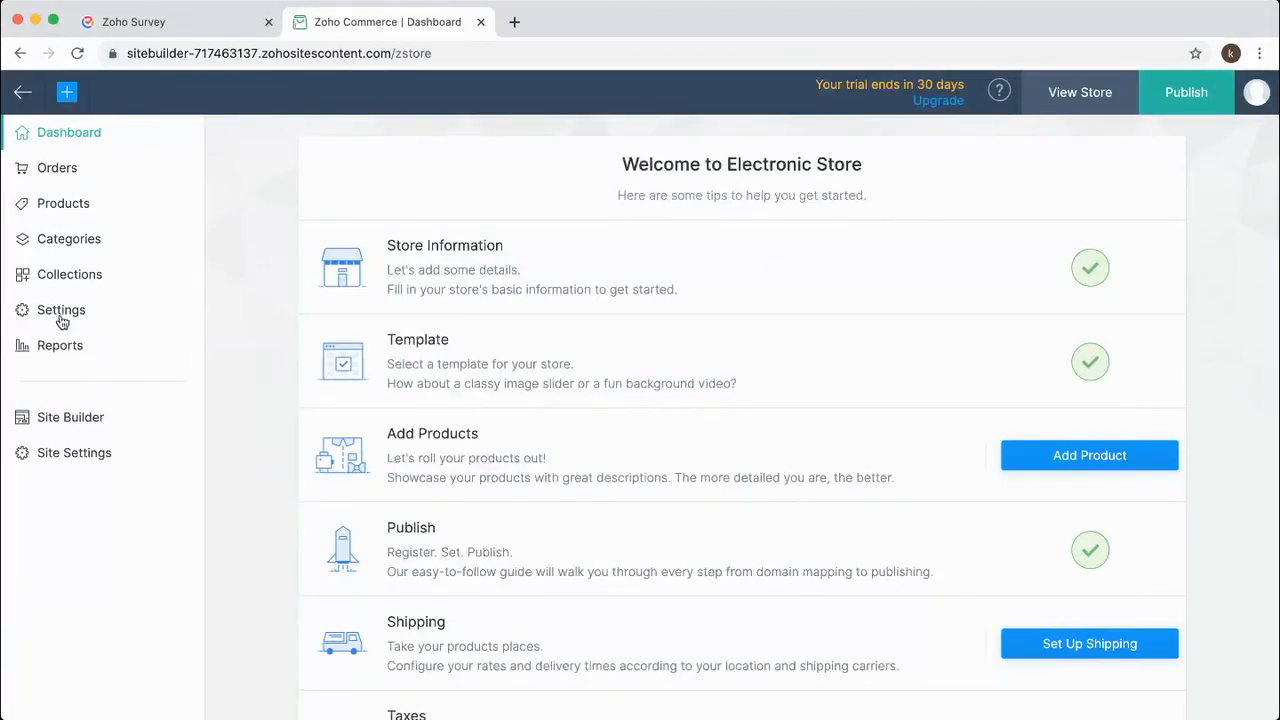
click(61, 312)
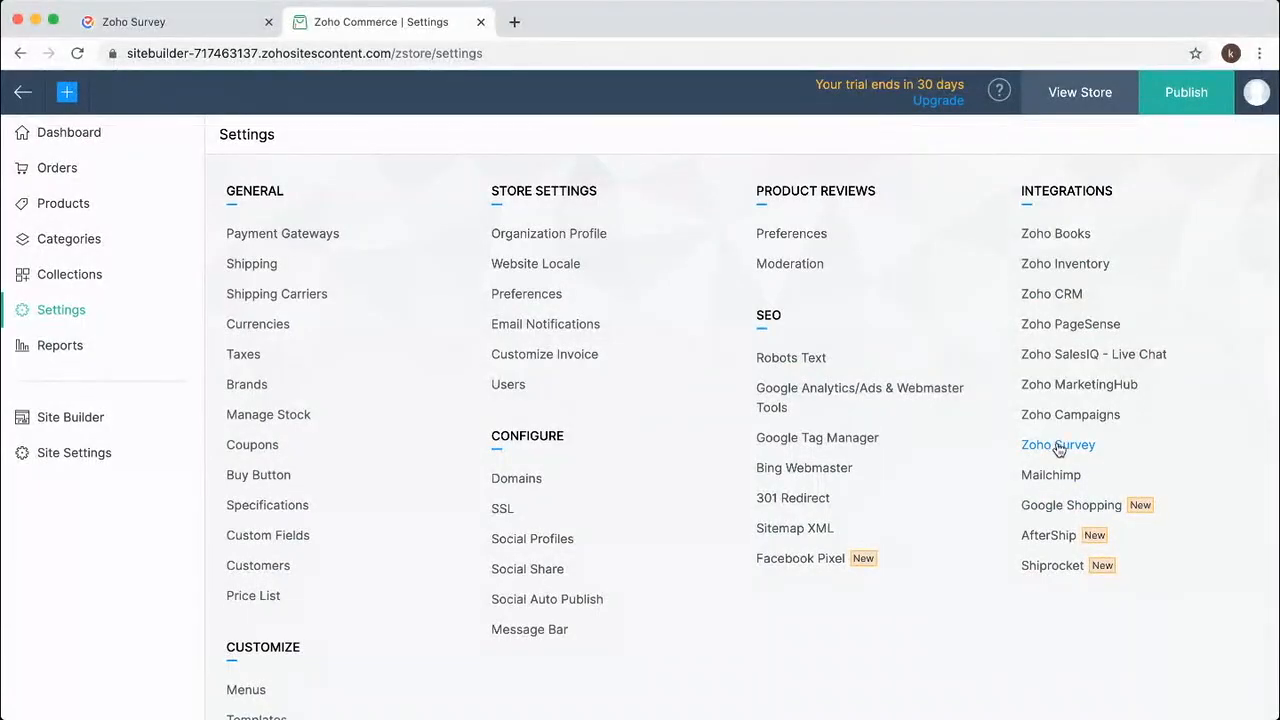
click(1059, 446)
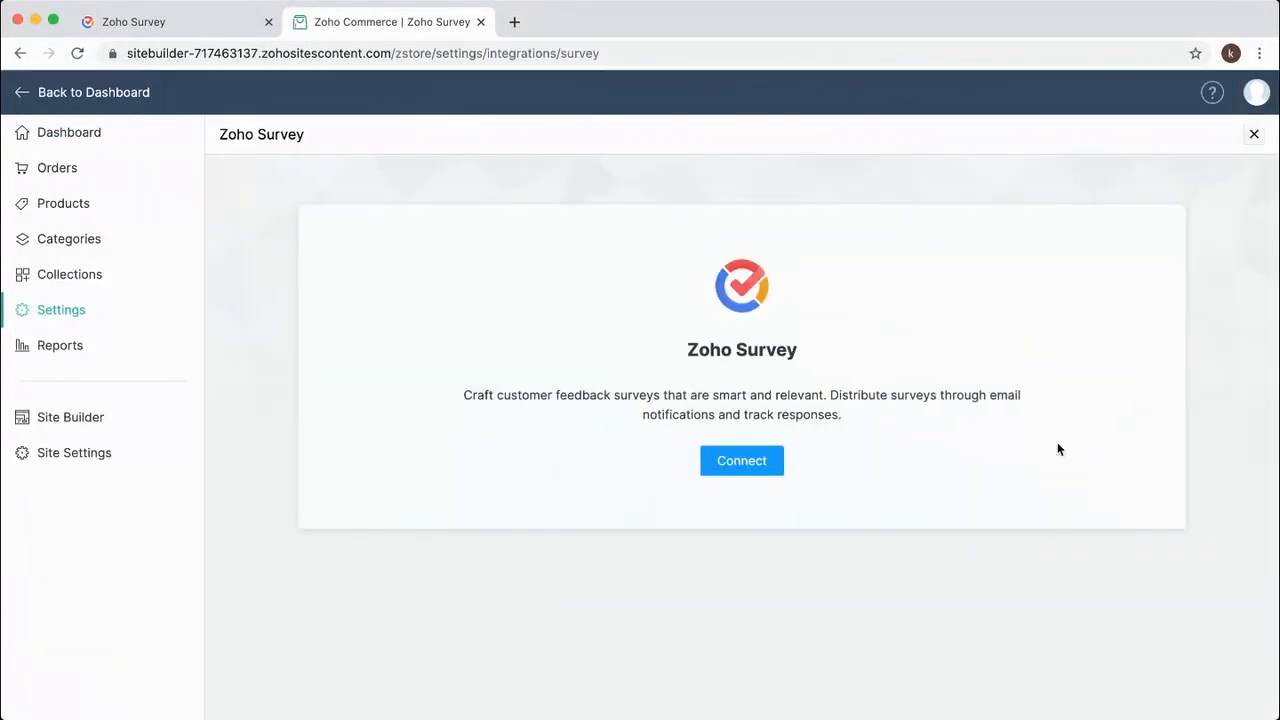
click(749, 465)
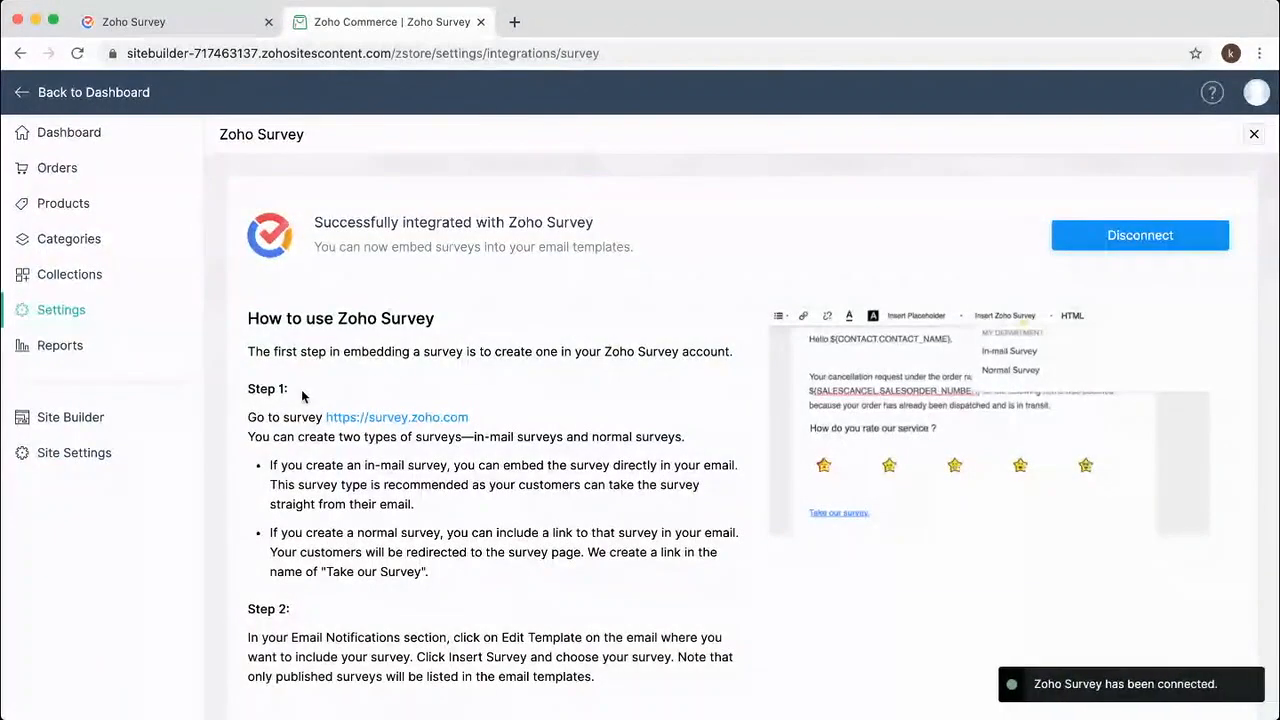
click(57, 316)
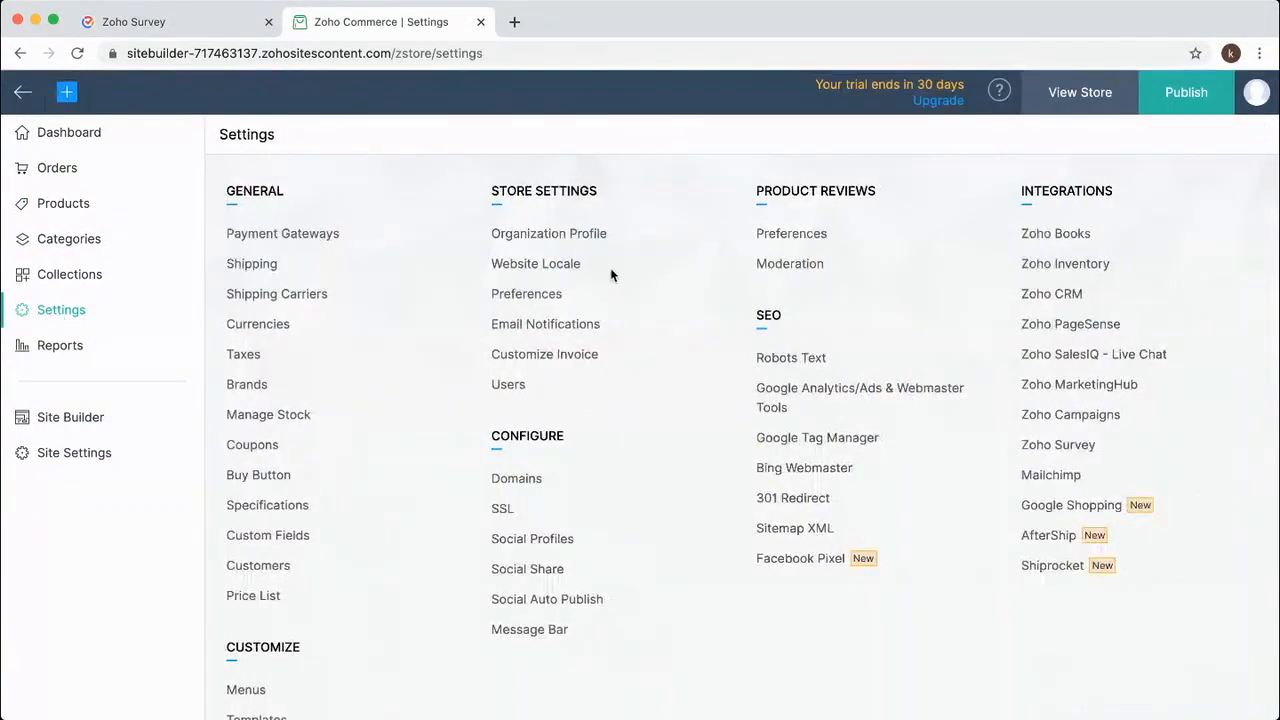
click(566, 331)
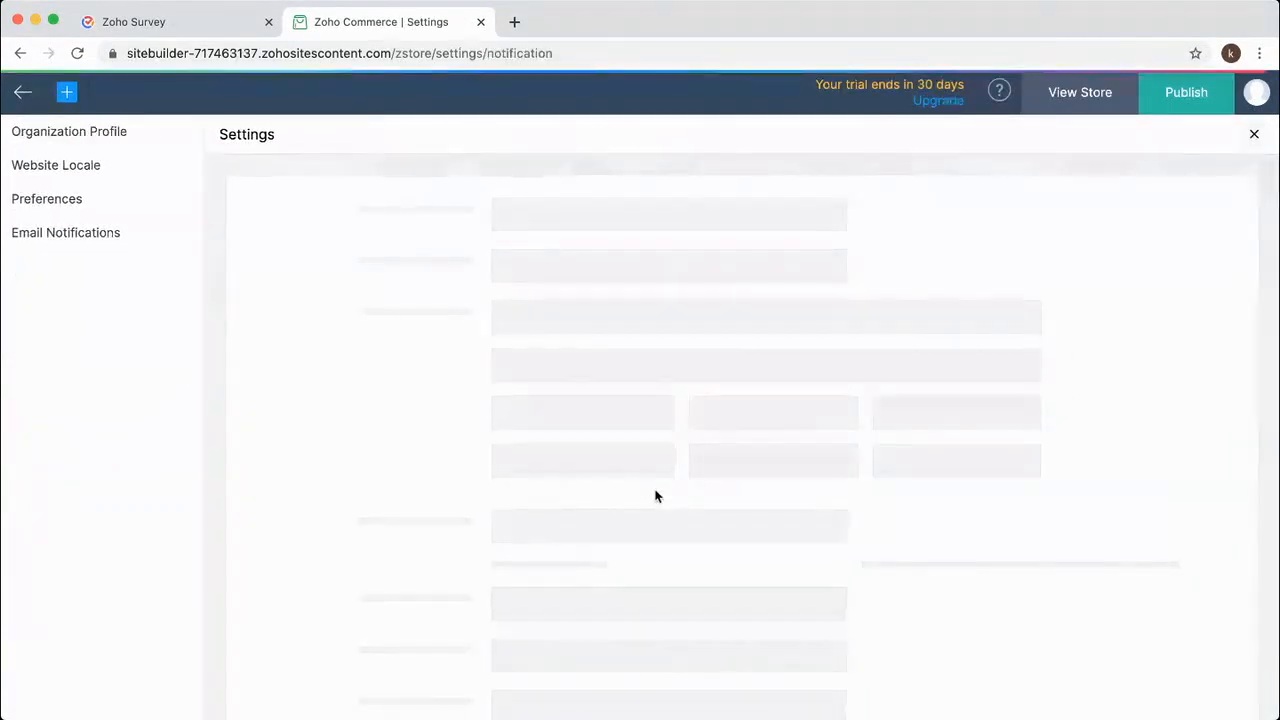
Insert the Customer Feedback Survey link on a new line in the Order Delivered template and save it.
scroll(728, 508, down, 3)
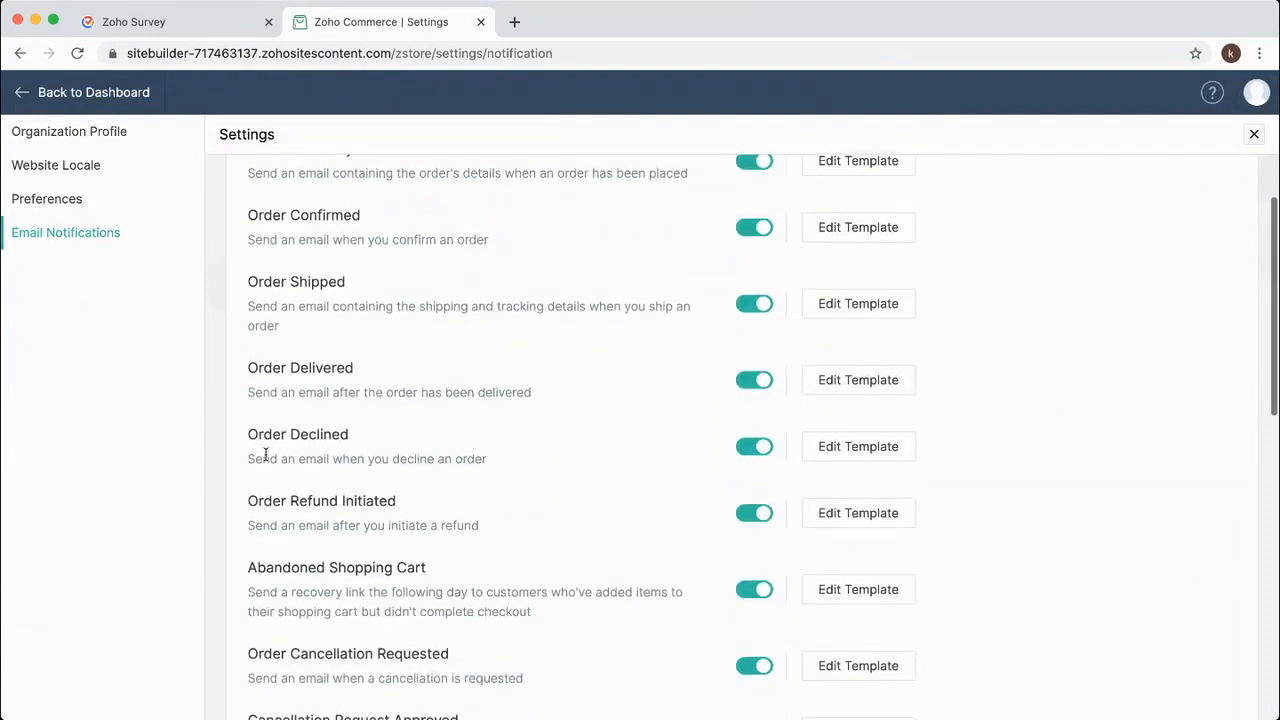
click(841, 382)
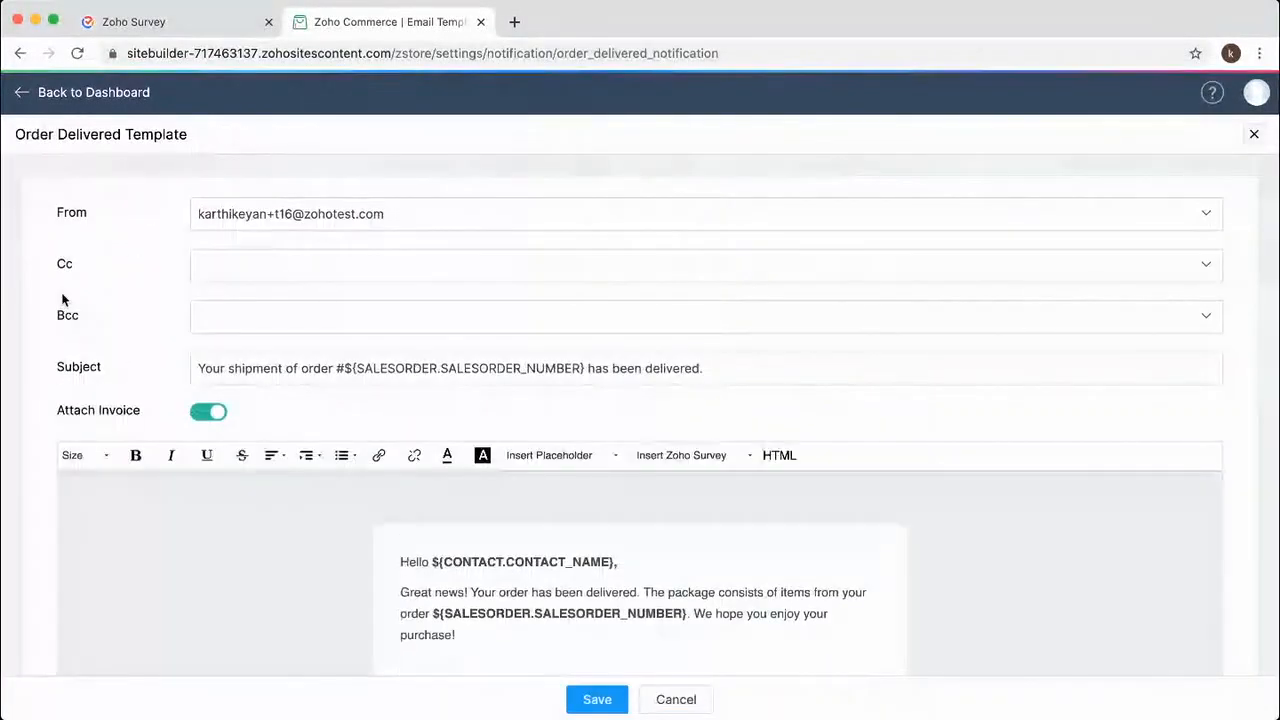
scroll(505, 608, down, 10)
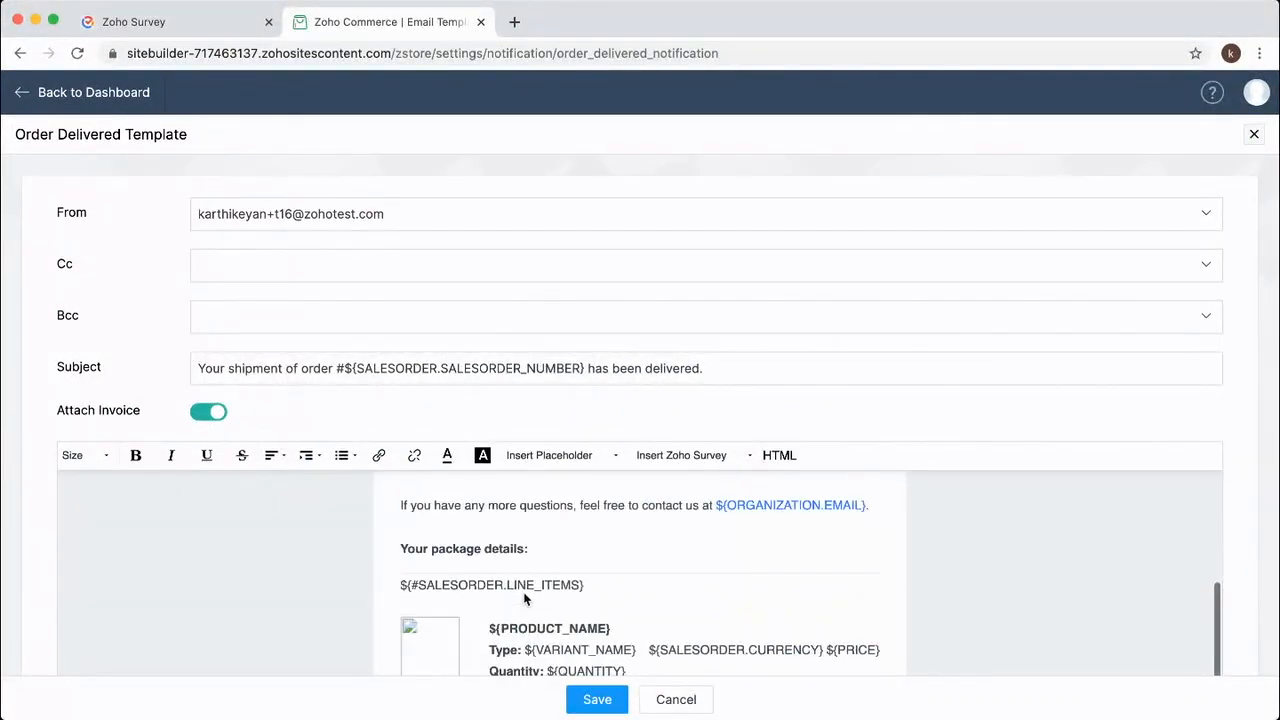
scroll(523, 592, down, 3)
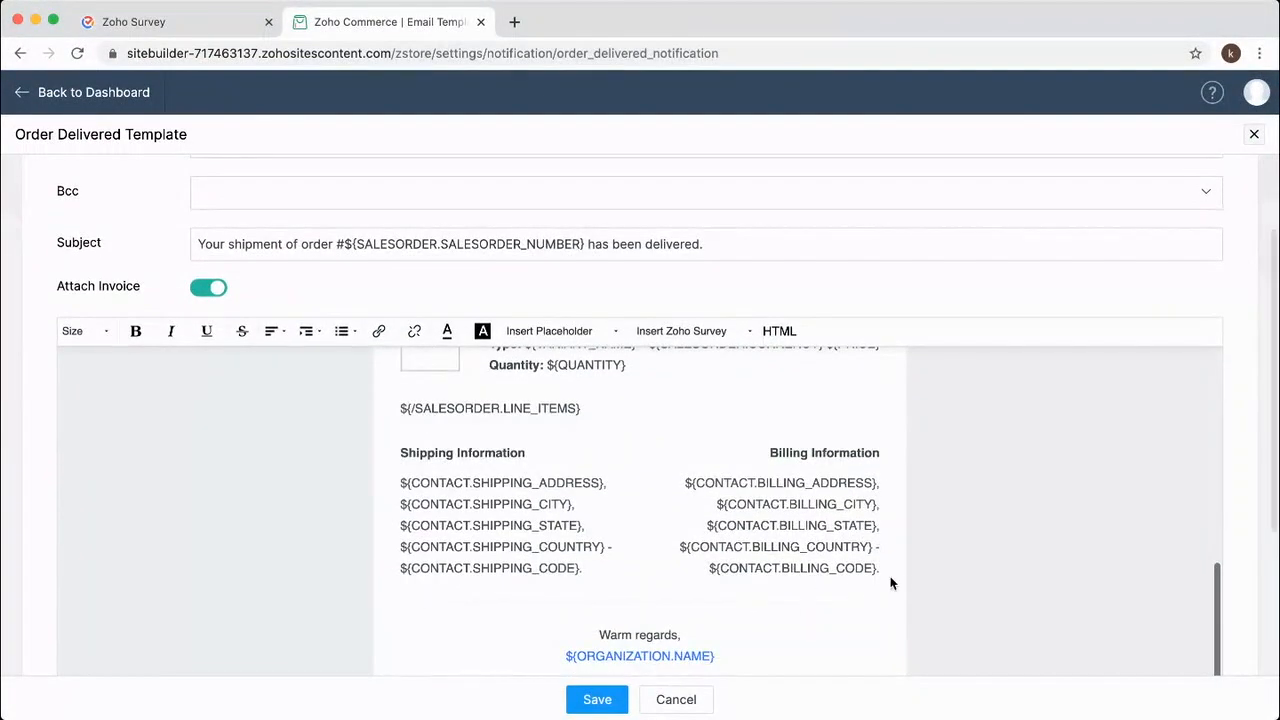
key(Return)
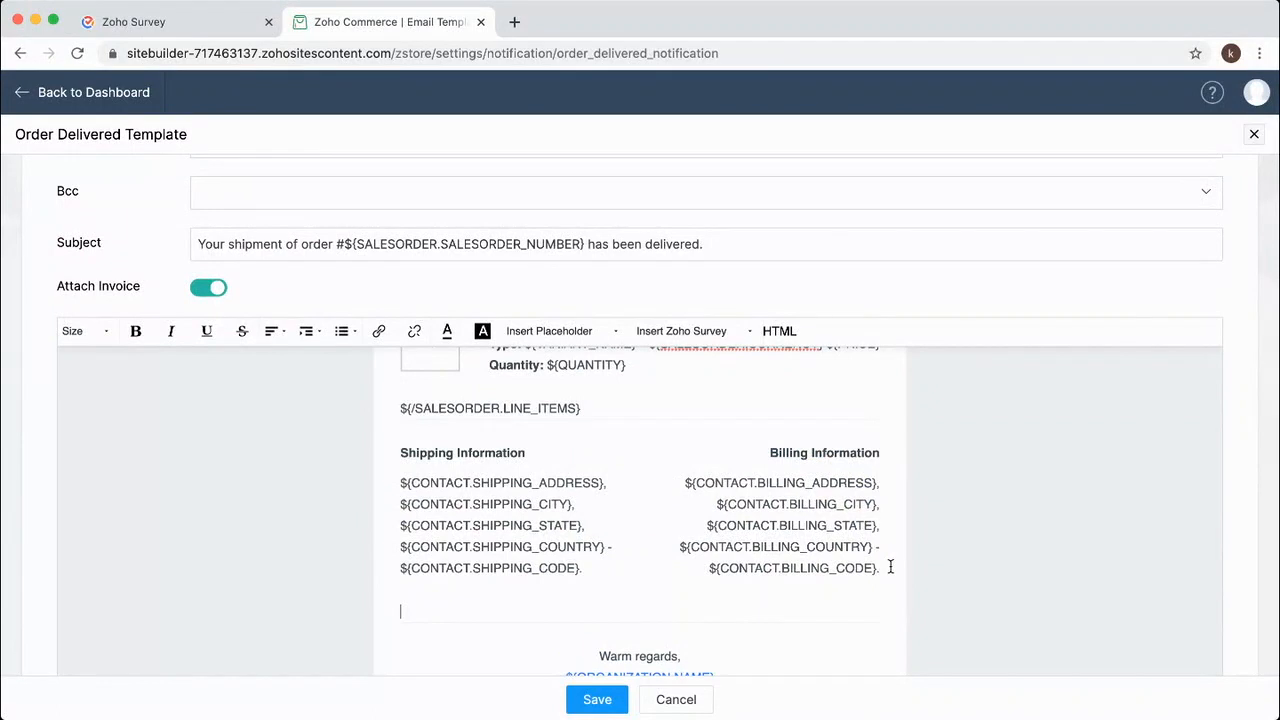
scroll(890, 567, down, 1)
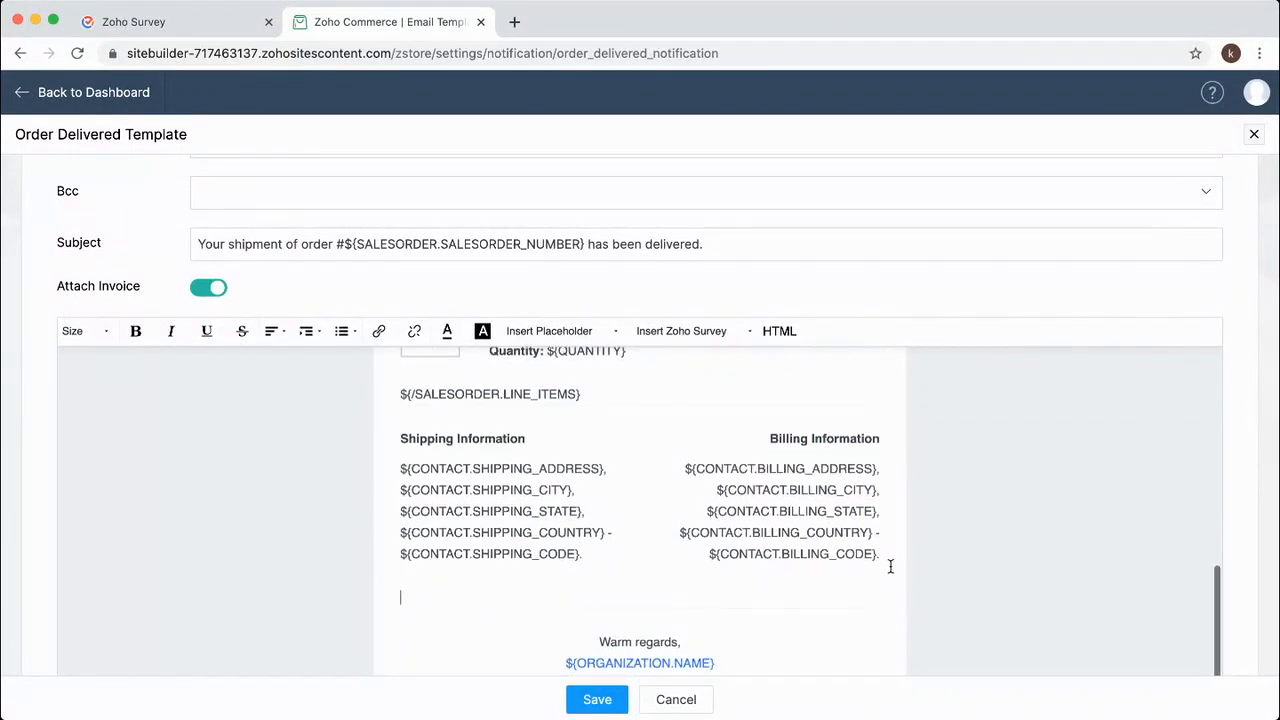
click(665, 334)
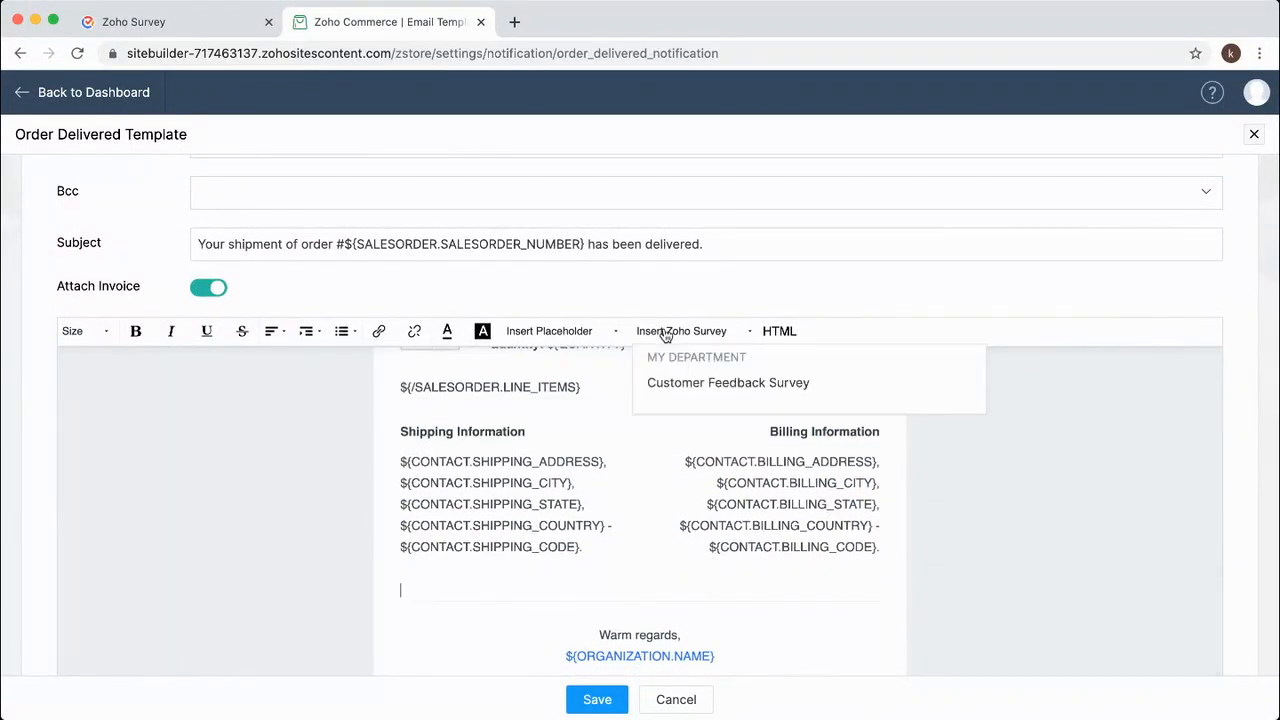
click(699, 388)
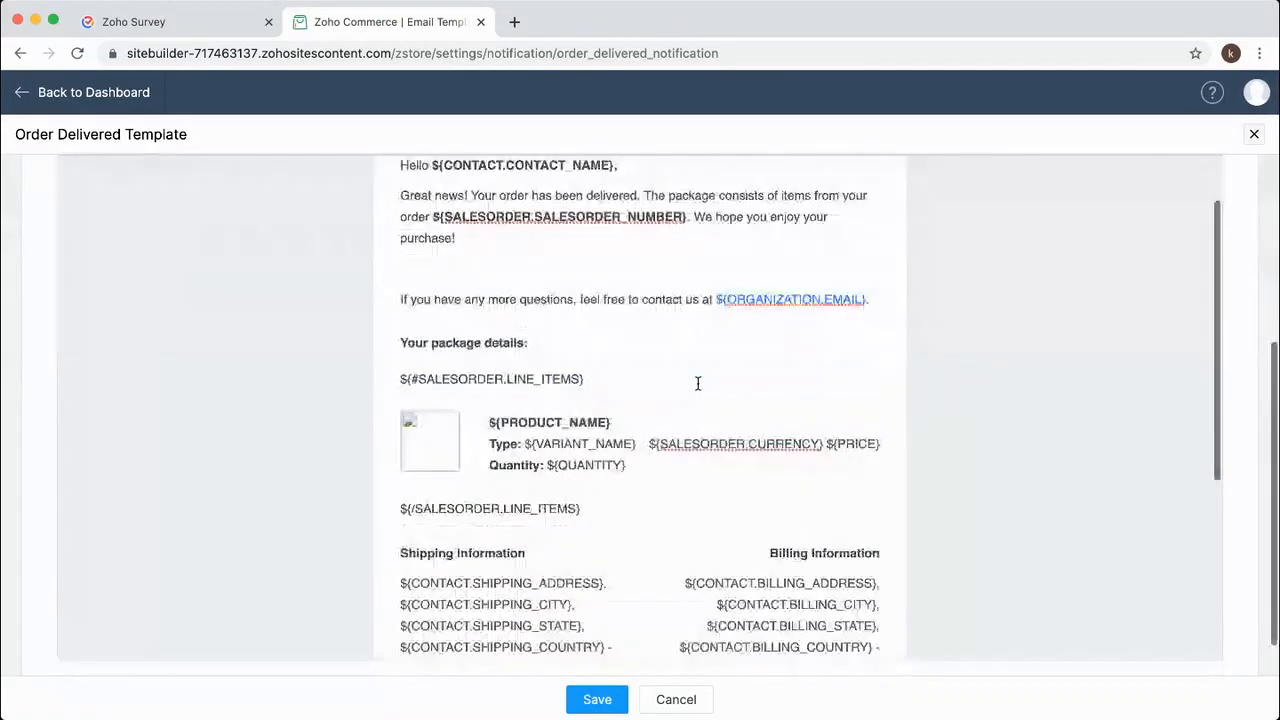
scroll(600, 479, down, 5)
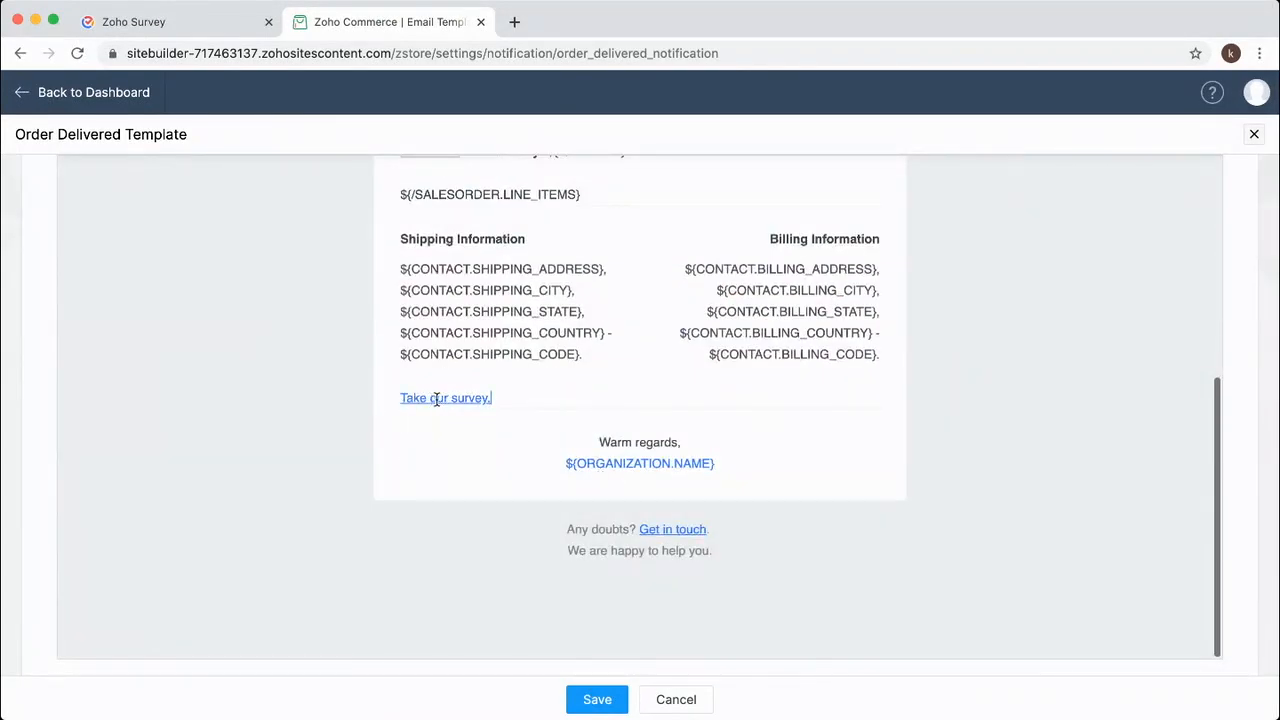
click(597, 699)
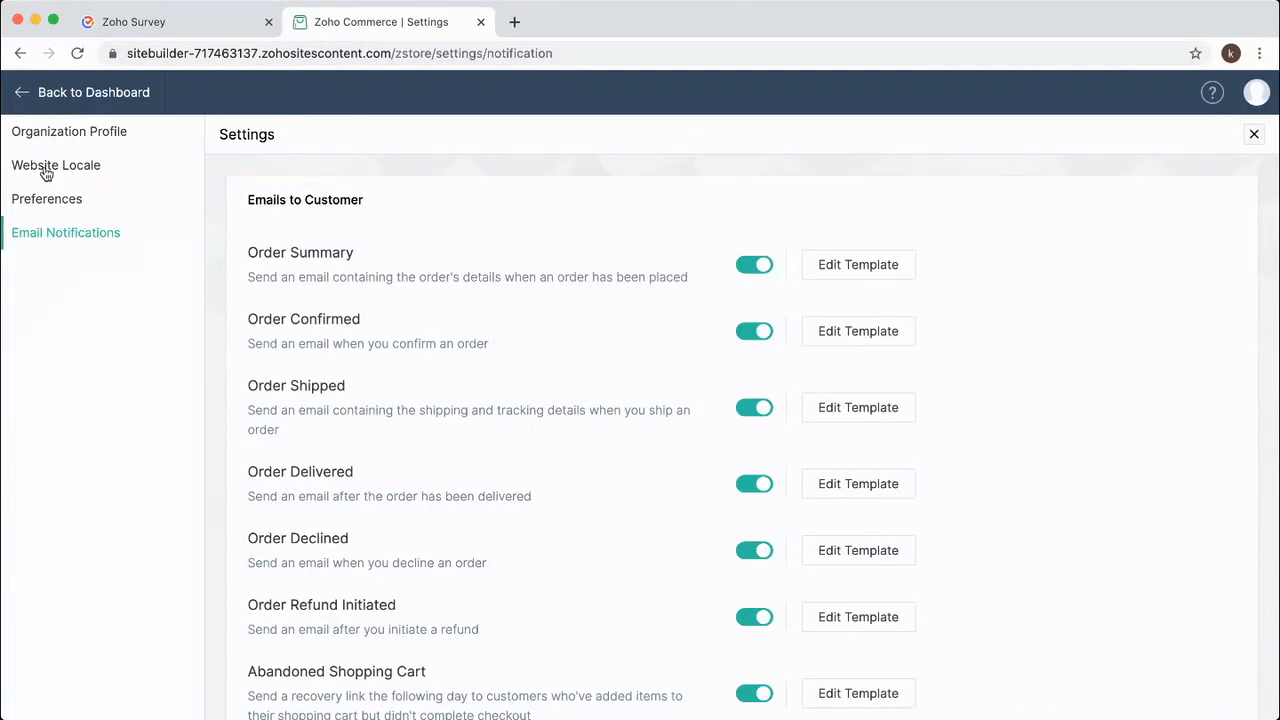
Return to the store dashboard and open the live Customer Feedback Survey from its launch page.
click(22, 97)
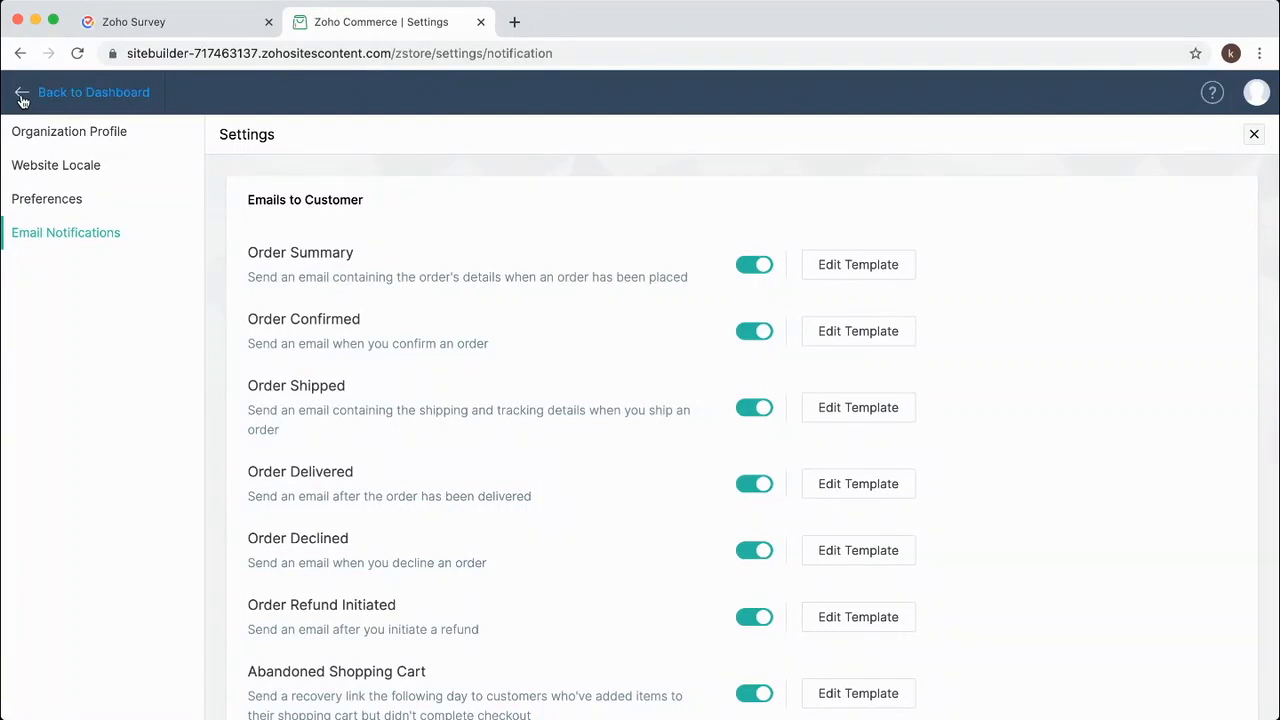
click(140, 24)
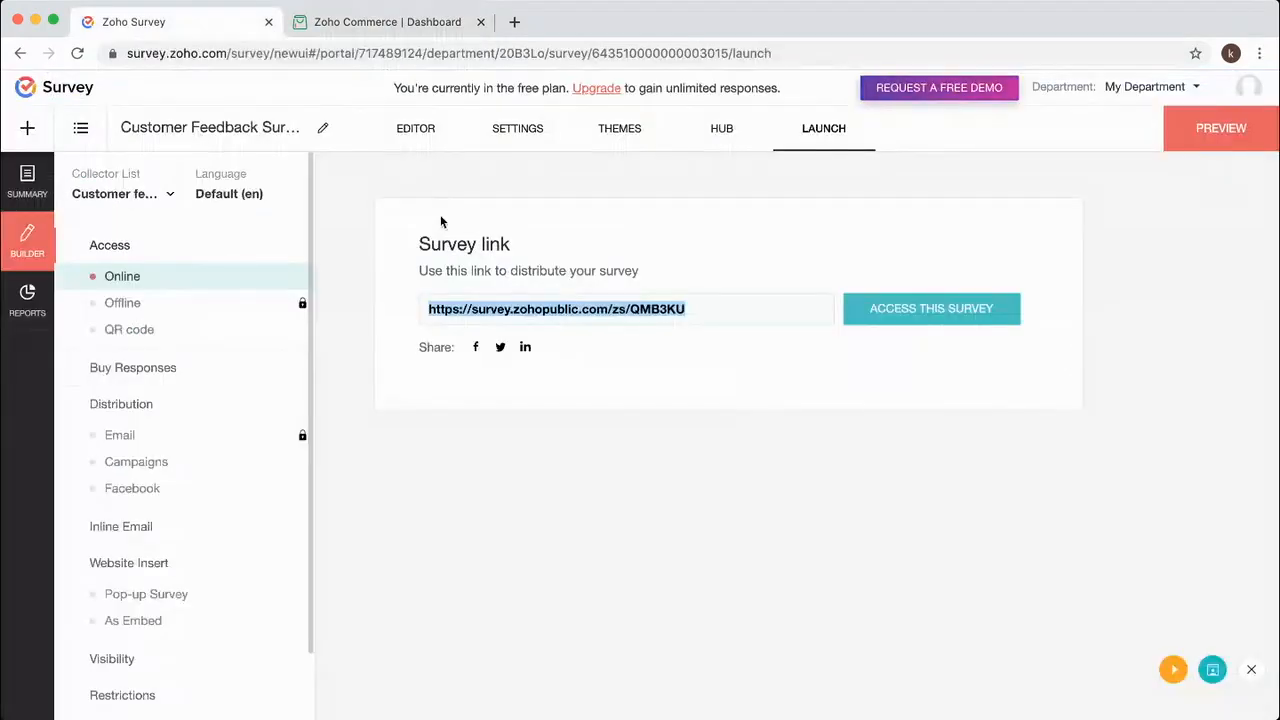
click(962, 316)
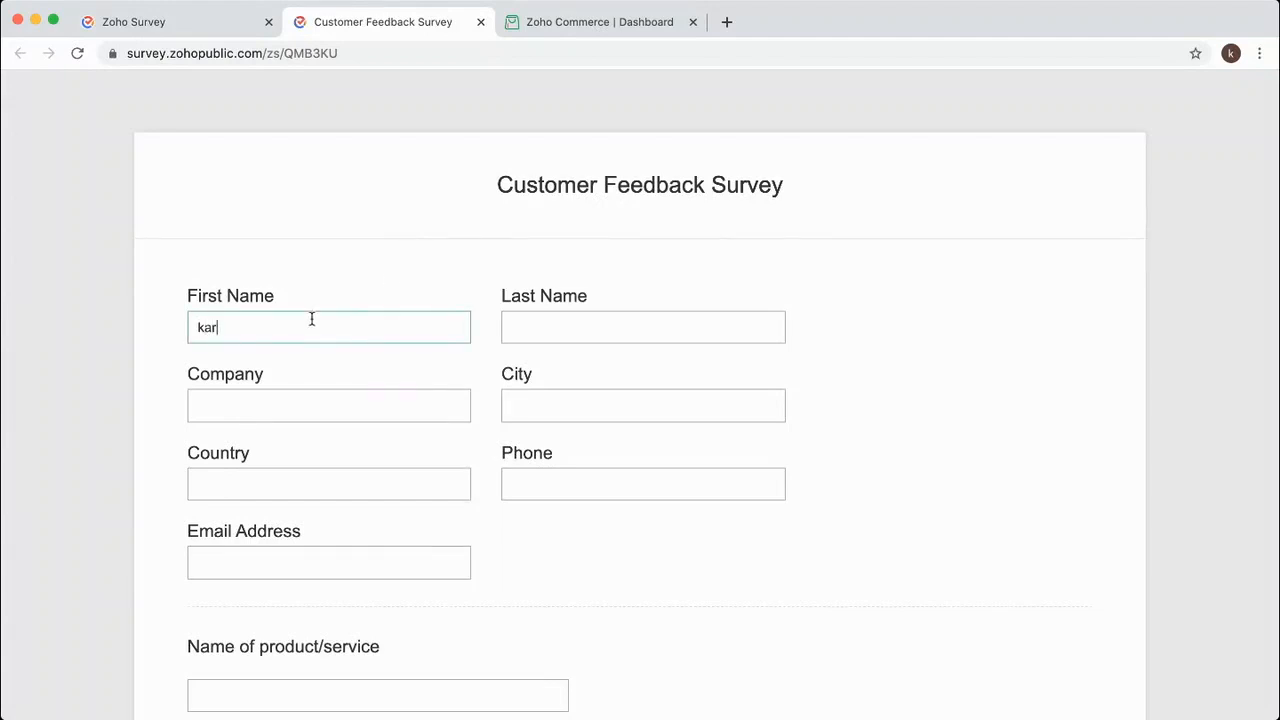
Fill in the last name field and choose India as the country.
key(Tab)
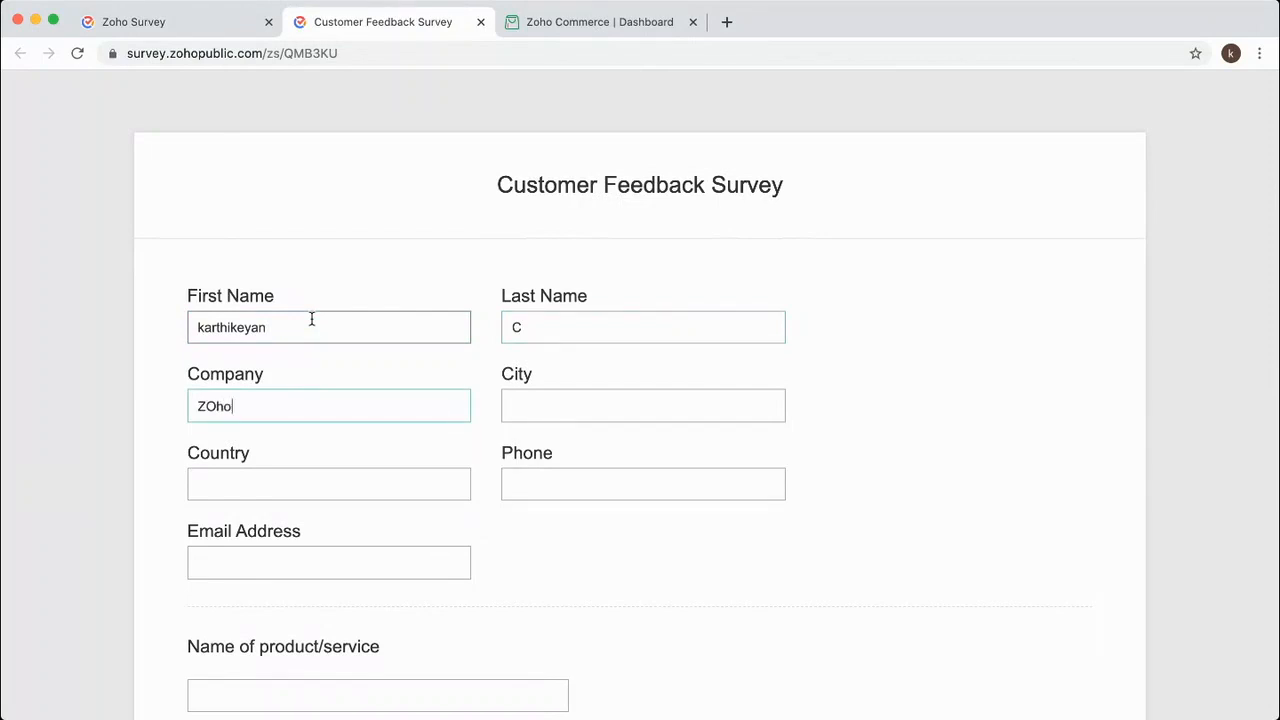
text(Chennai)
key(Tab)
text(India)
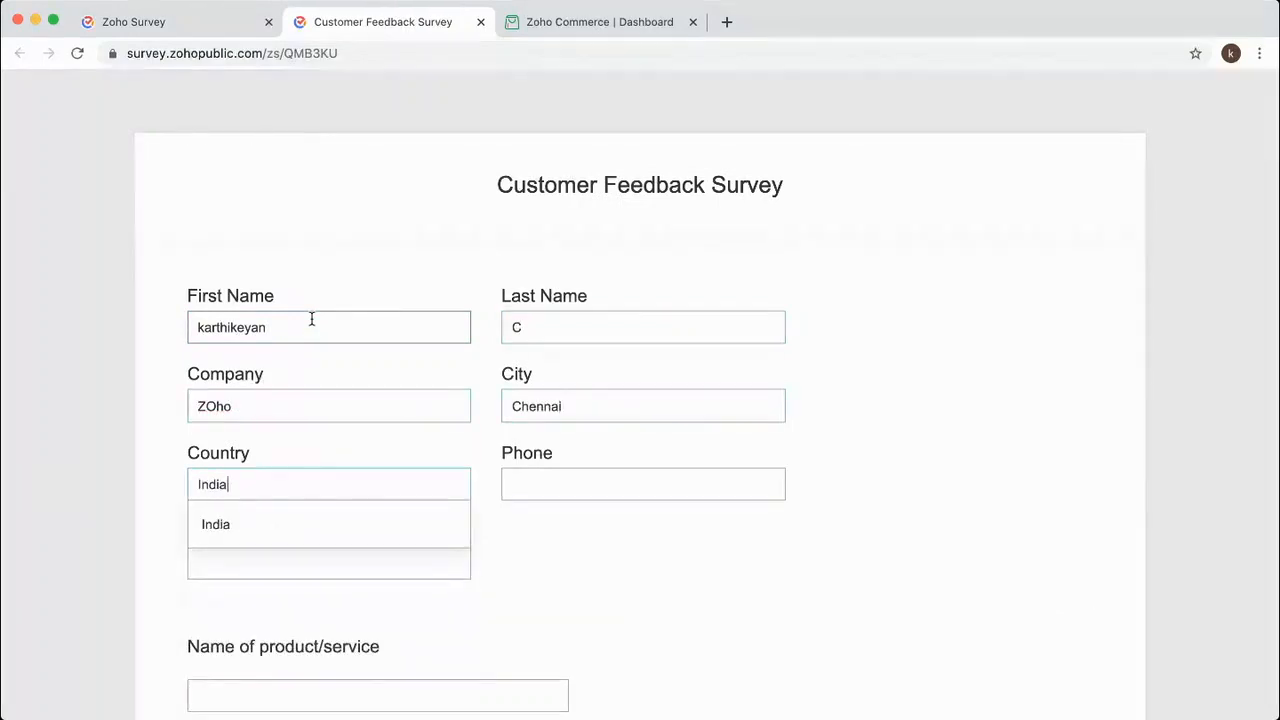
click(249, 531)
click(334, 571)
Answer <1 month, Blog, Somewhat, Our reputation, and Extremely low product quality.
scroll(155, 573, down, 1)
scroll(155, 573, down, 10)
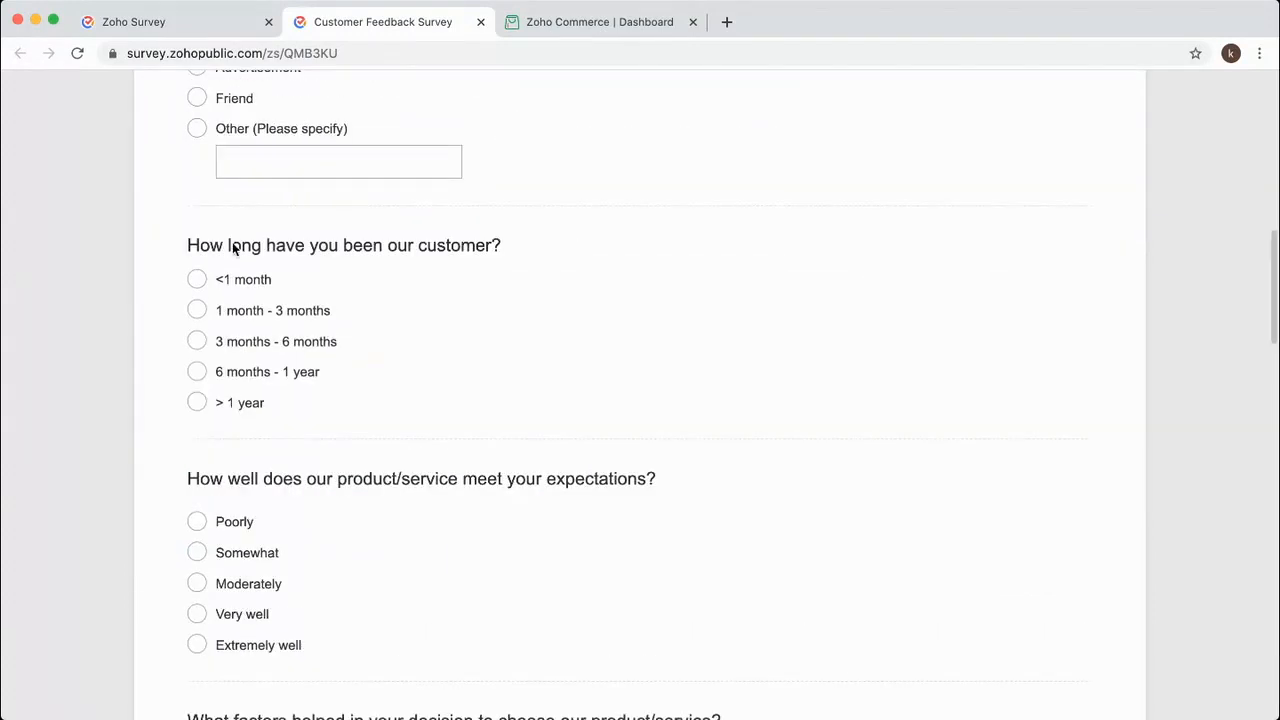
click(246, 279)
scroll(230, 230, up, 3)
click(227, 177)
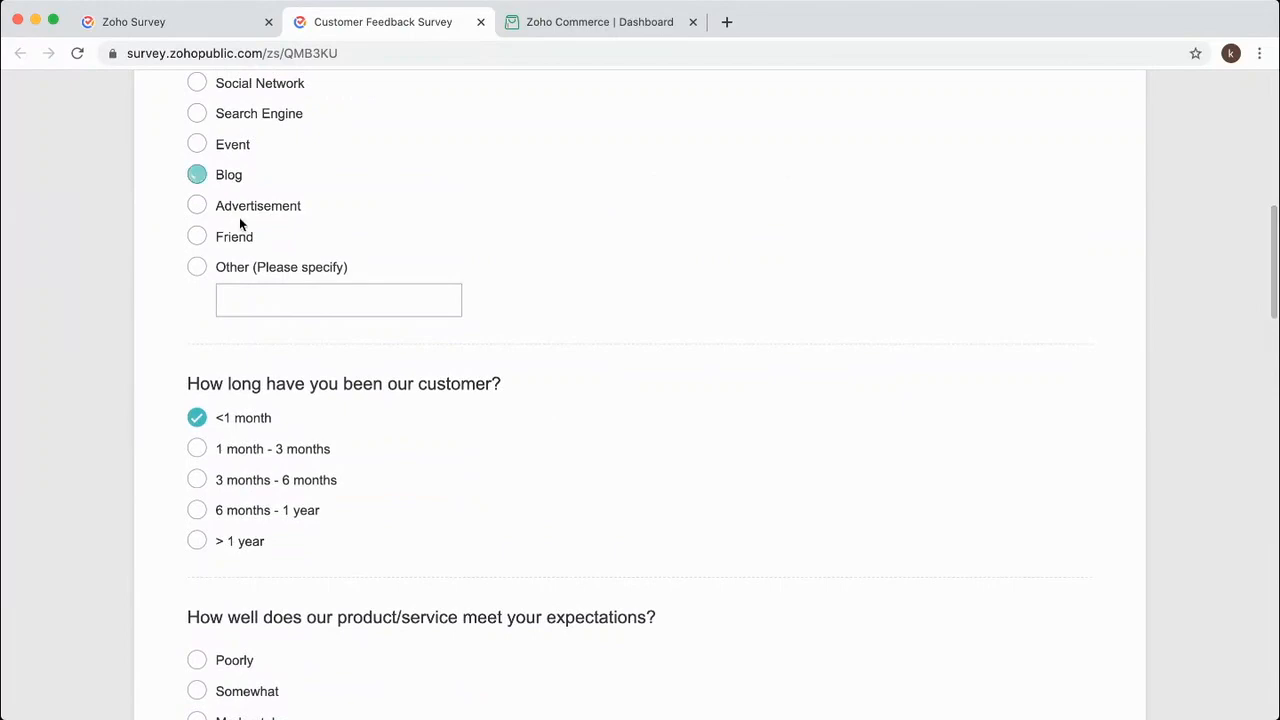
scroll(270, 320, down, 5)
click(252, 414)
scroll(275, 465, down, 4)
click(266, 455)
scroll(420, 505, down, 4)
click(297, 557)
scroll(397, 548, down, 5)
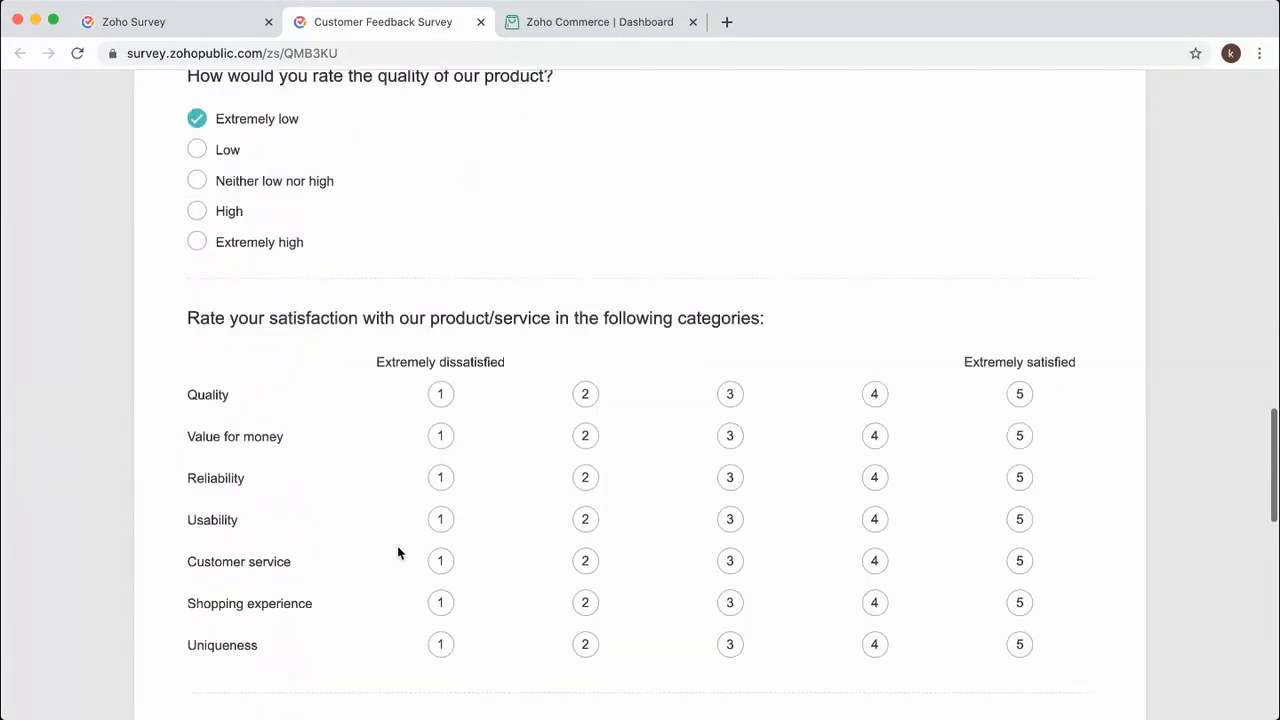
Rate value, reliability, customer service and shopping experience 2, recommend at 7, and submit.
click(585, 384)
click(585, 423)
click(585, 507)
click(585, 549)
scroll(470, 564, down, 3)
click(364, 439)
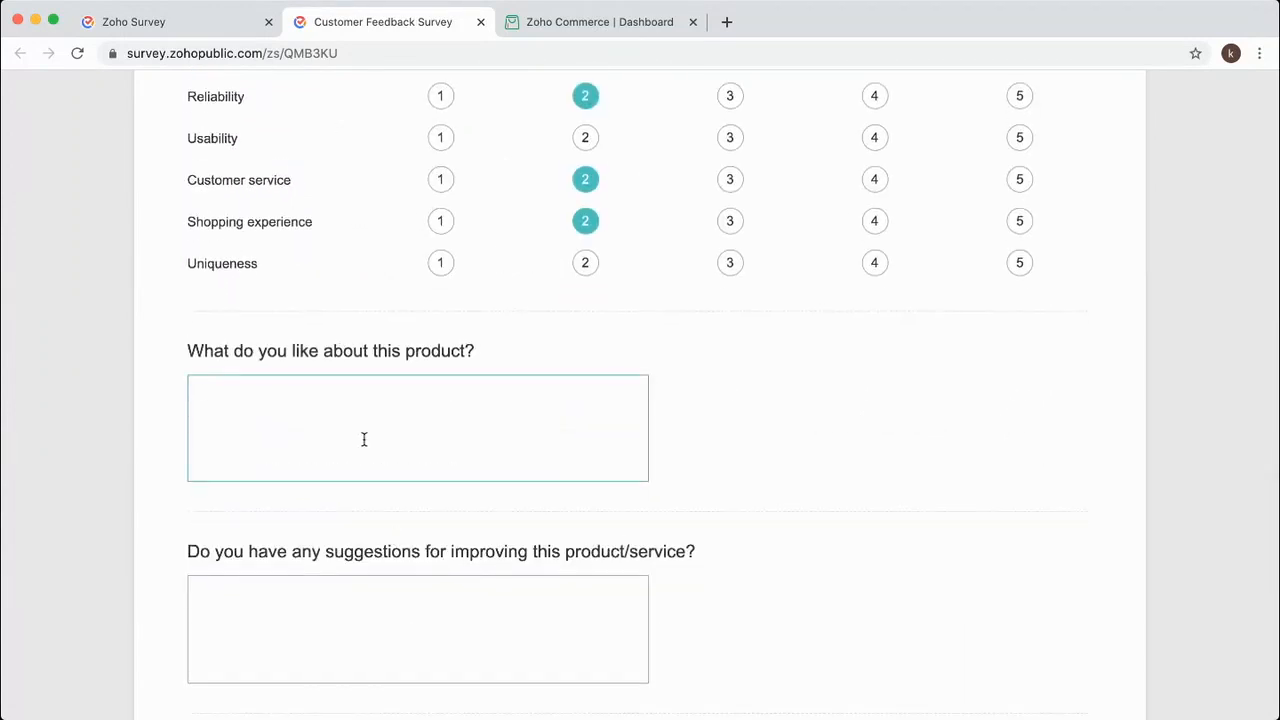
scroll(364, 439, down, 10)
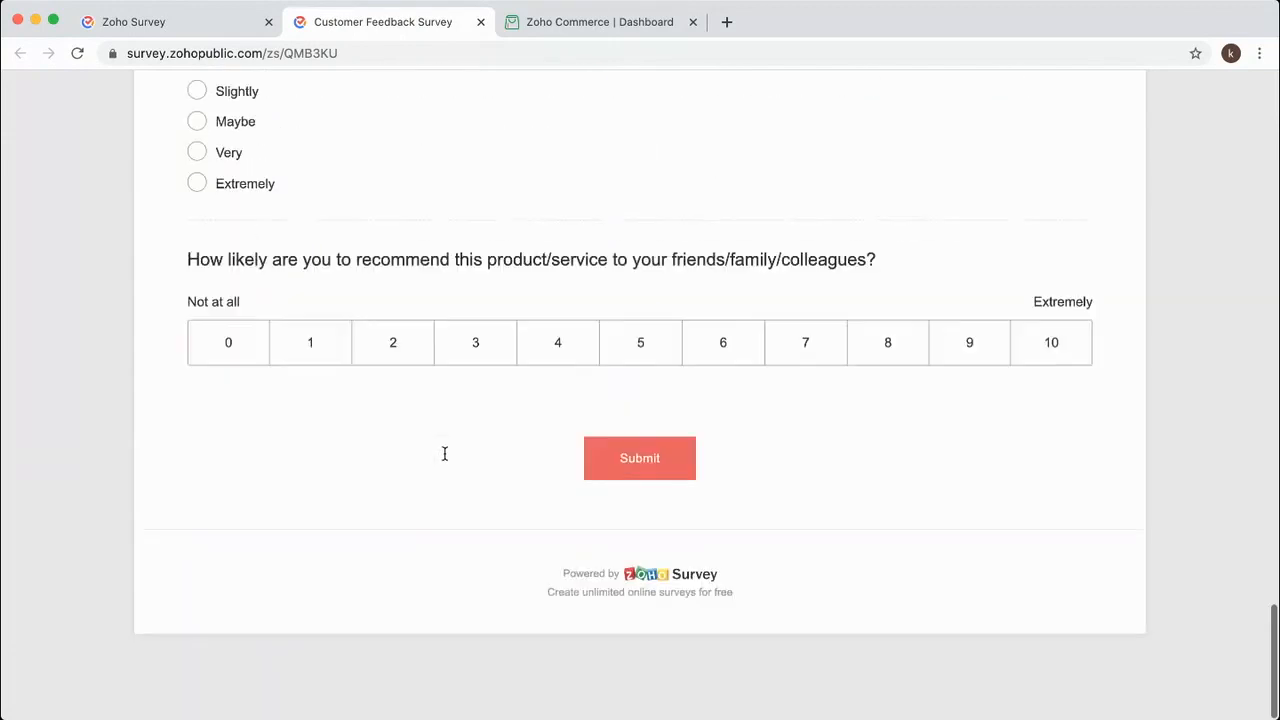
click(792, 381)
click(634, 481)
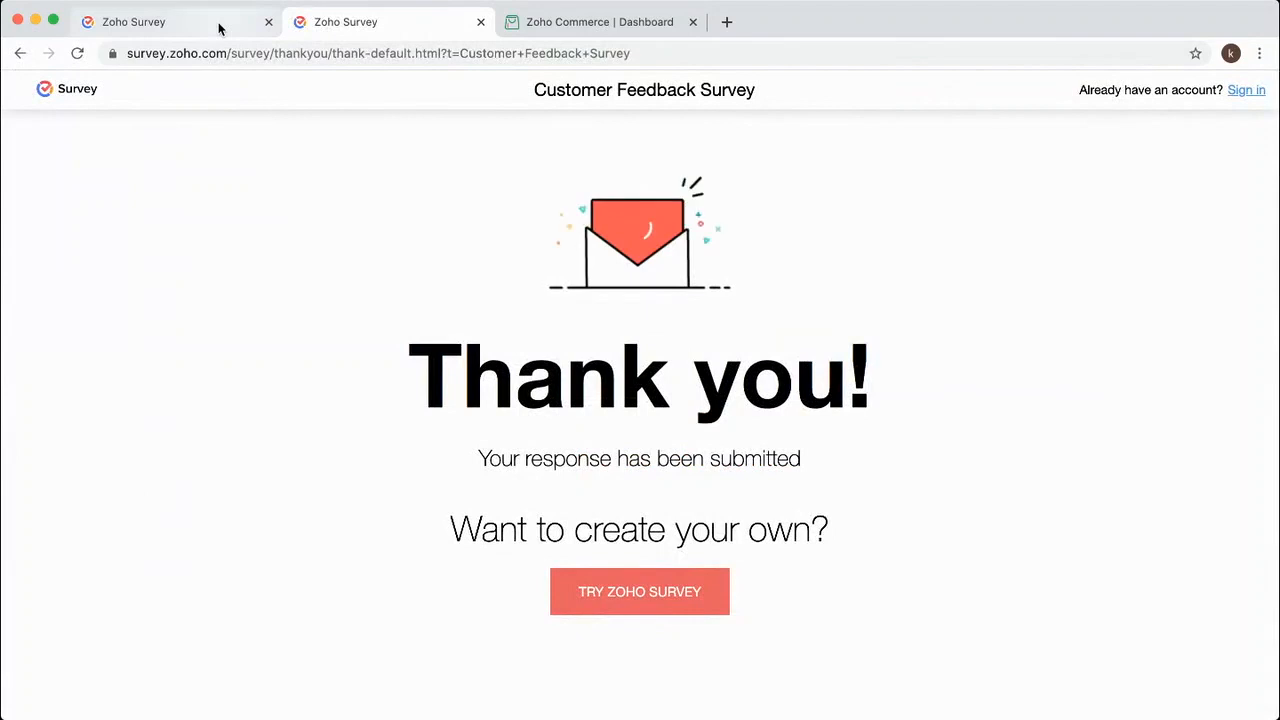
click(219, 28)
Review the test response in the Summary and Individual Responses reports.
click(27, 305)
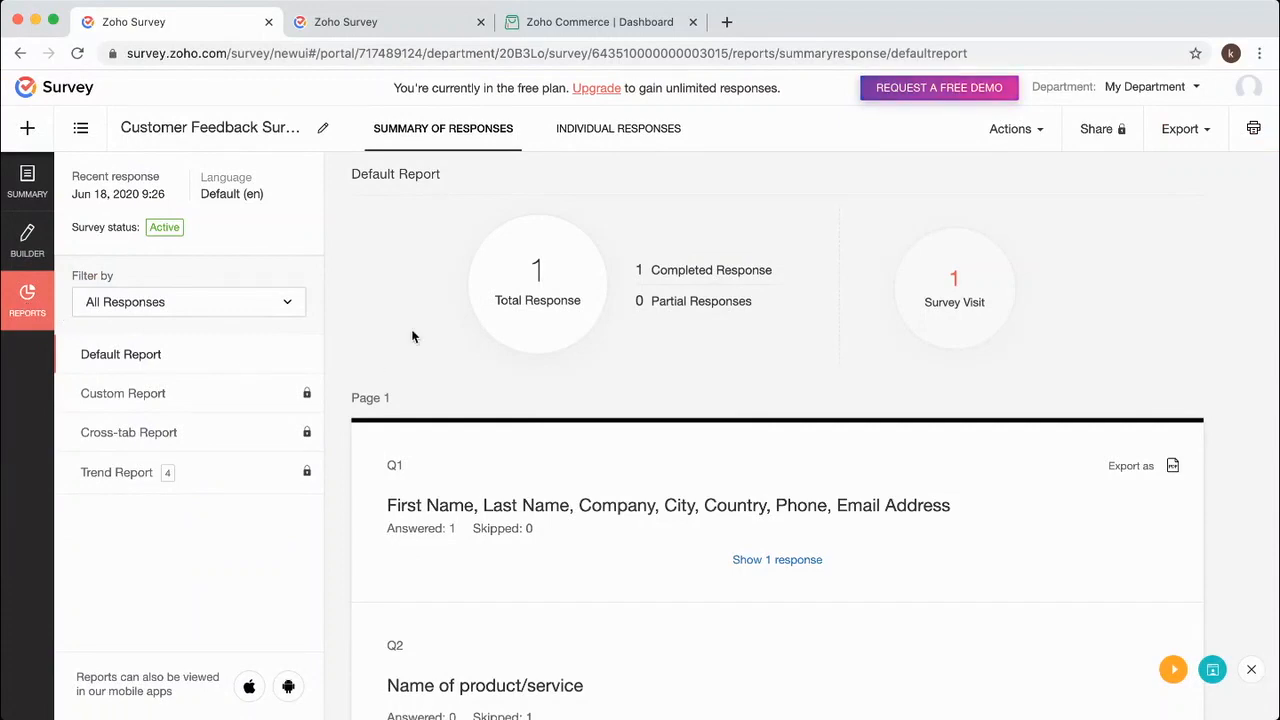
scroll(427, 320, down, 5)
scroll(428, 325, down, 11)
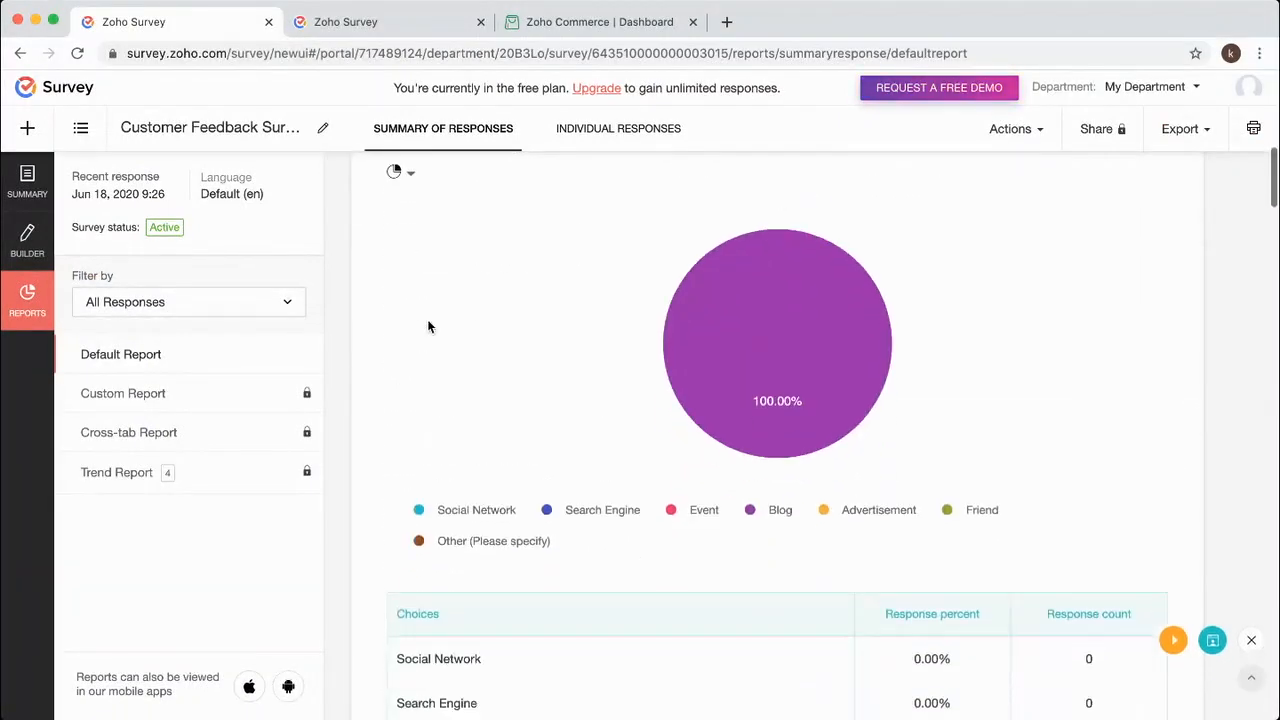
scroll(428, 322, down, 8)
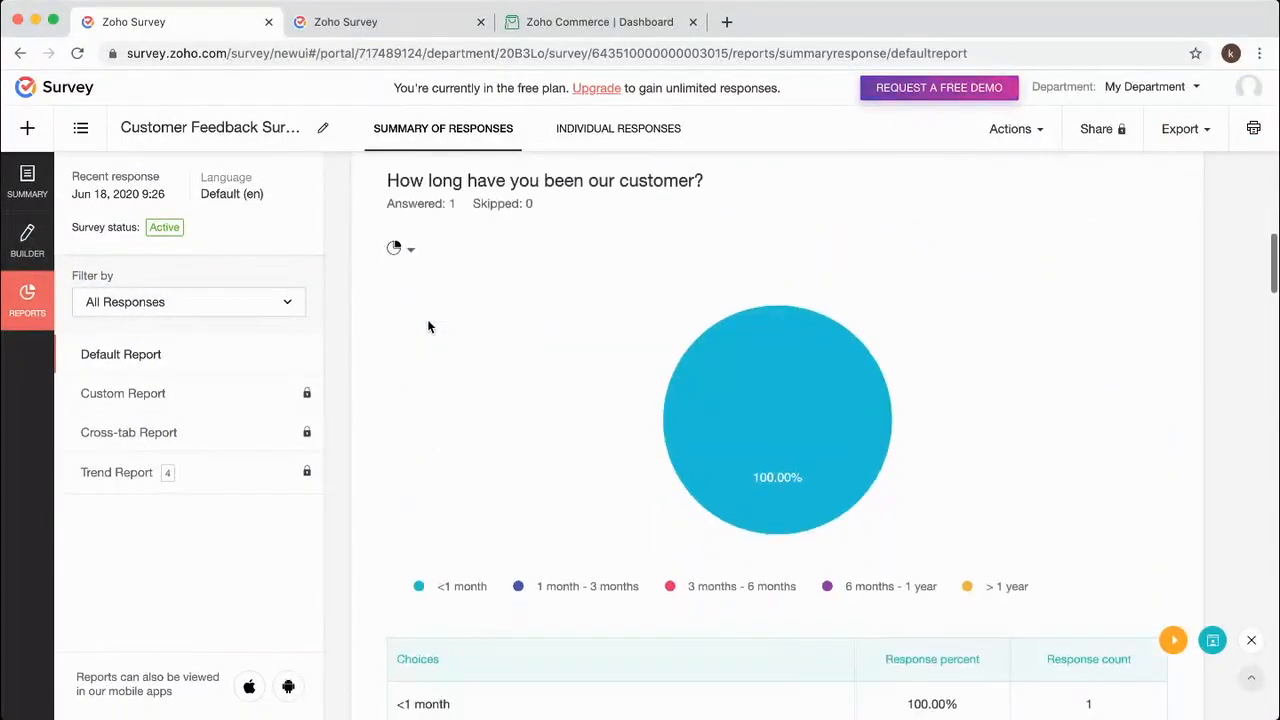
click(630, 135)
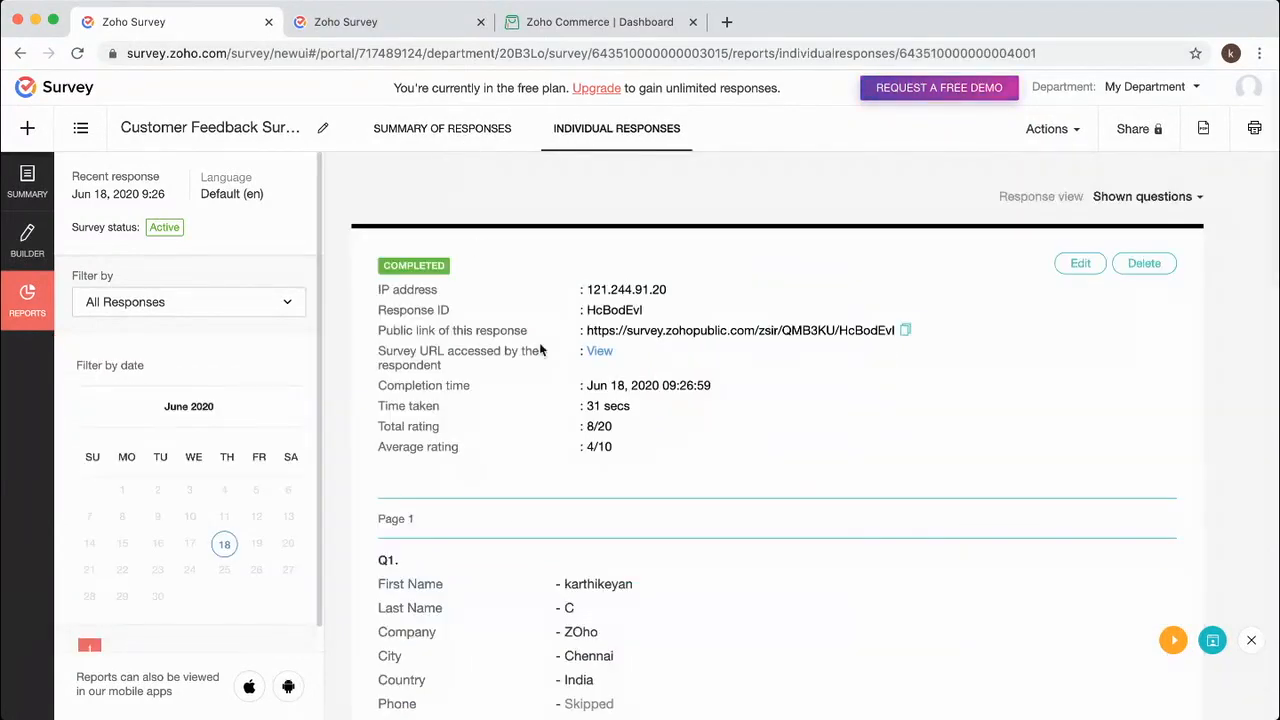
scroll(539, 342, down, 4)
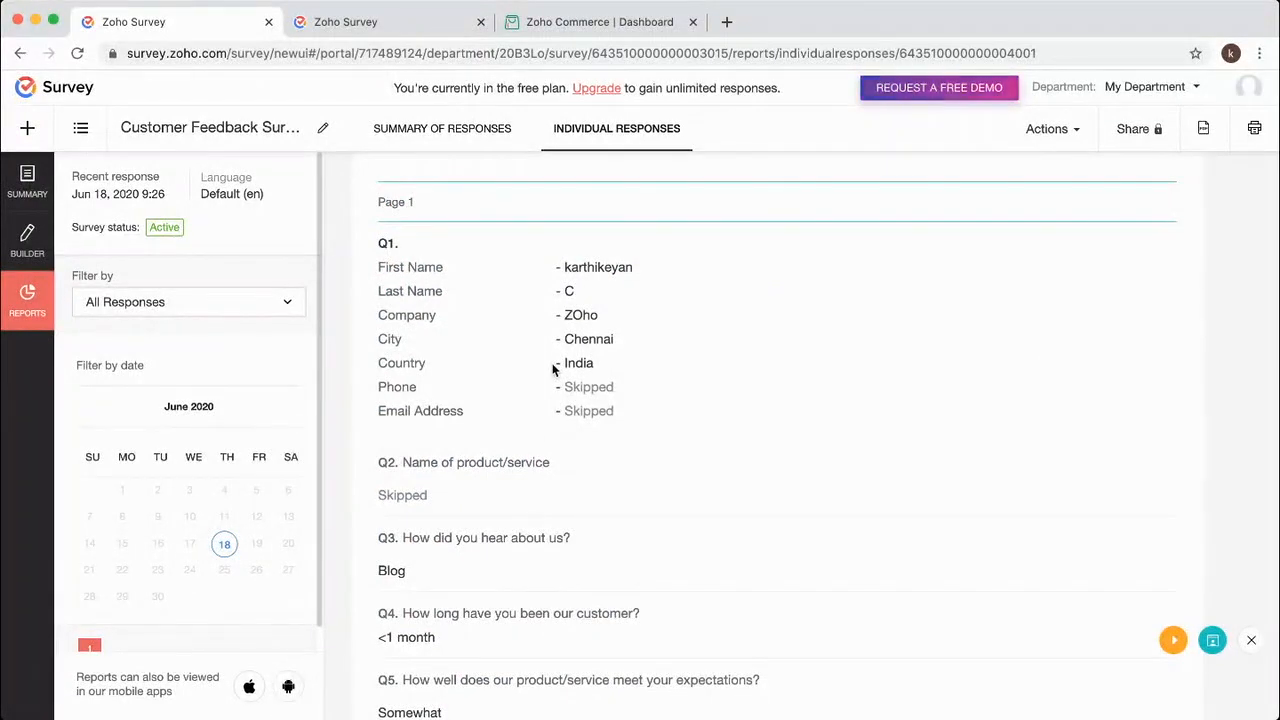
click(437, 131)
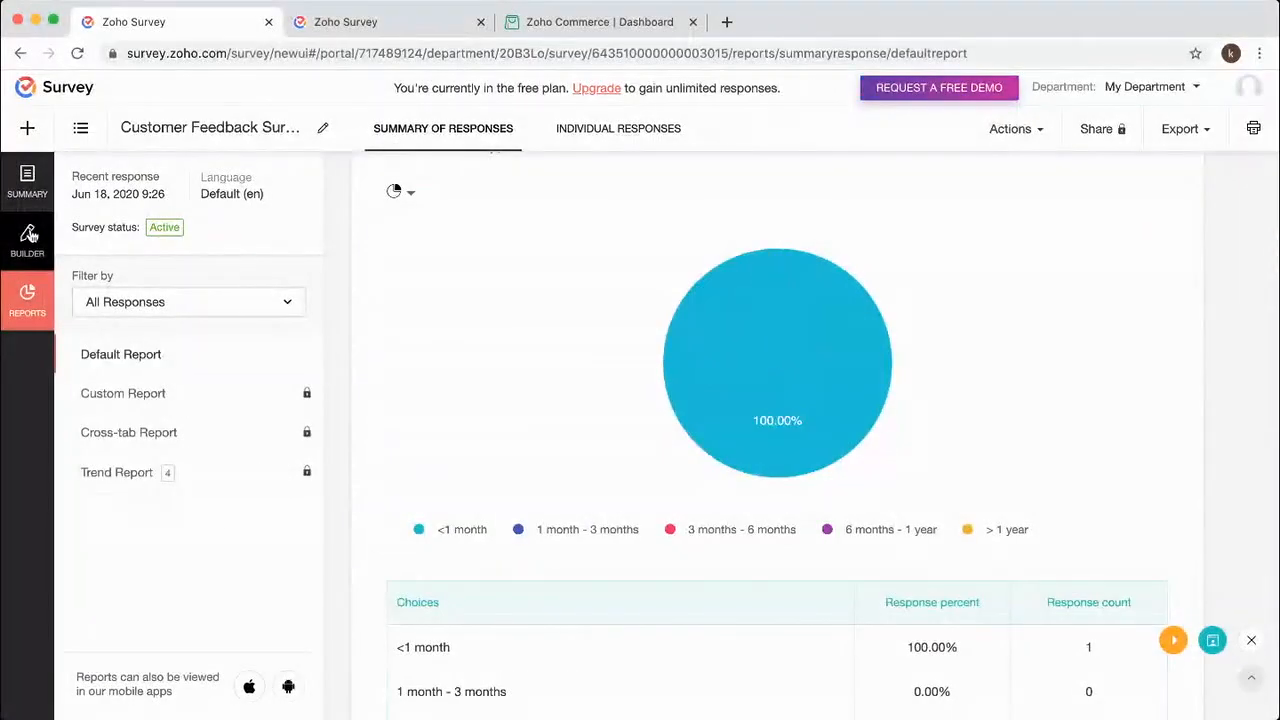
Return to the survey builder and open Custom Variables under Advanced Options.
click(28, 236)
click(1115, 130)
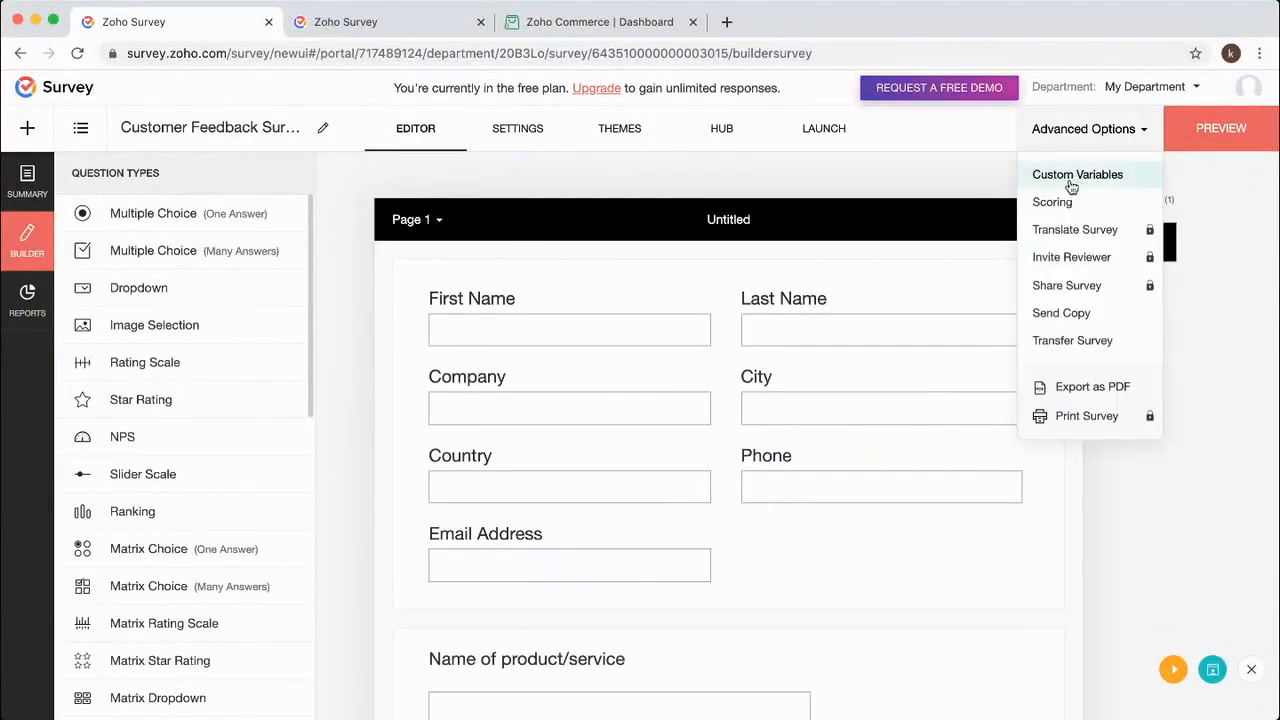
click(1075, 178)
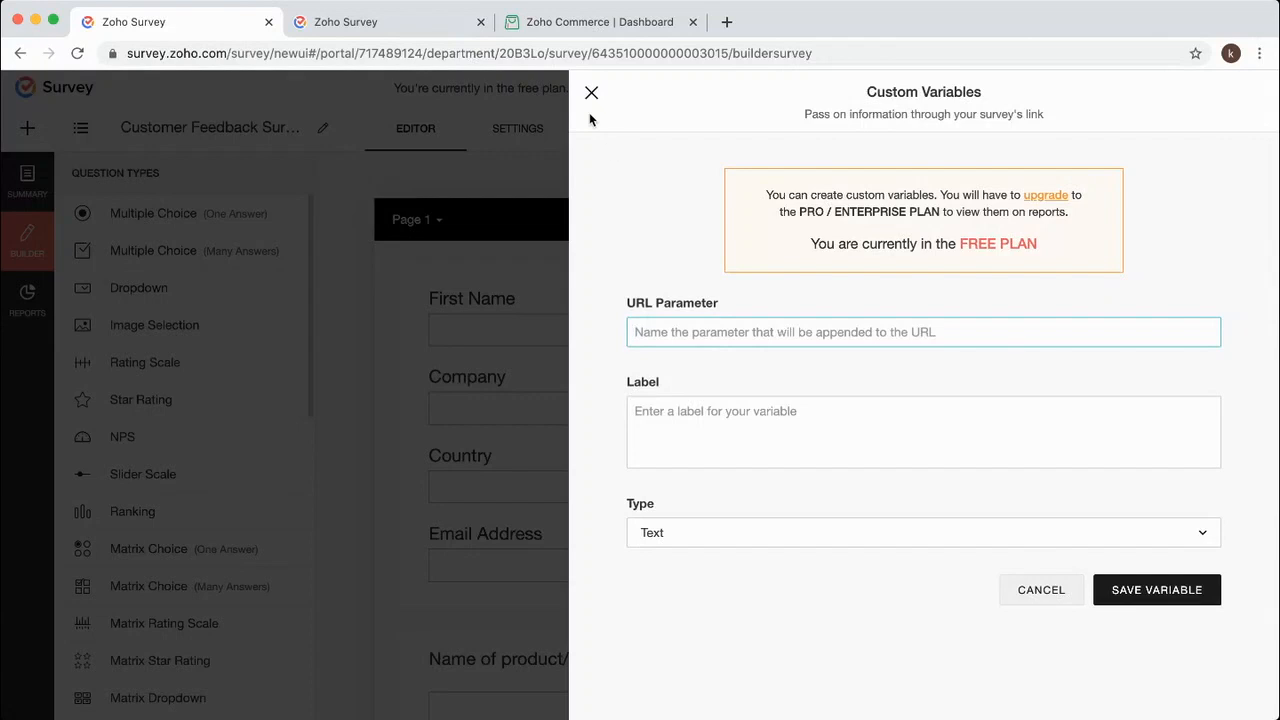
Close the Custom Variables panel and go to My Surveys, showing the Customer Feedback Survey.
click(591, 95)
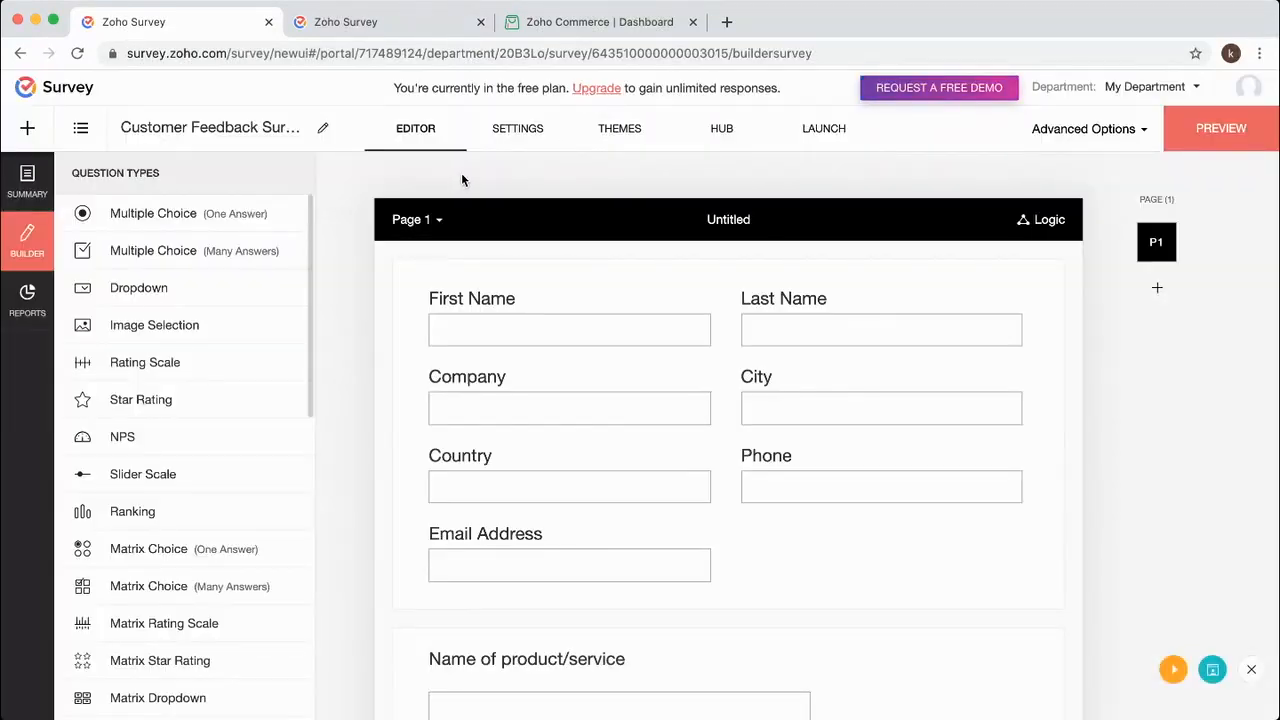
click(82, 132)
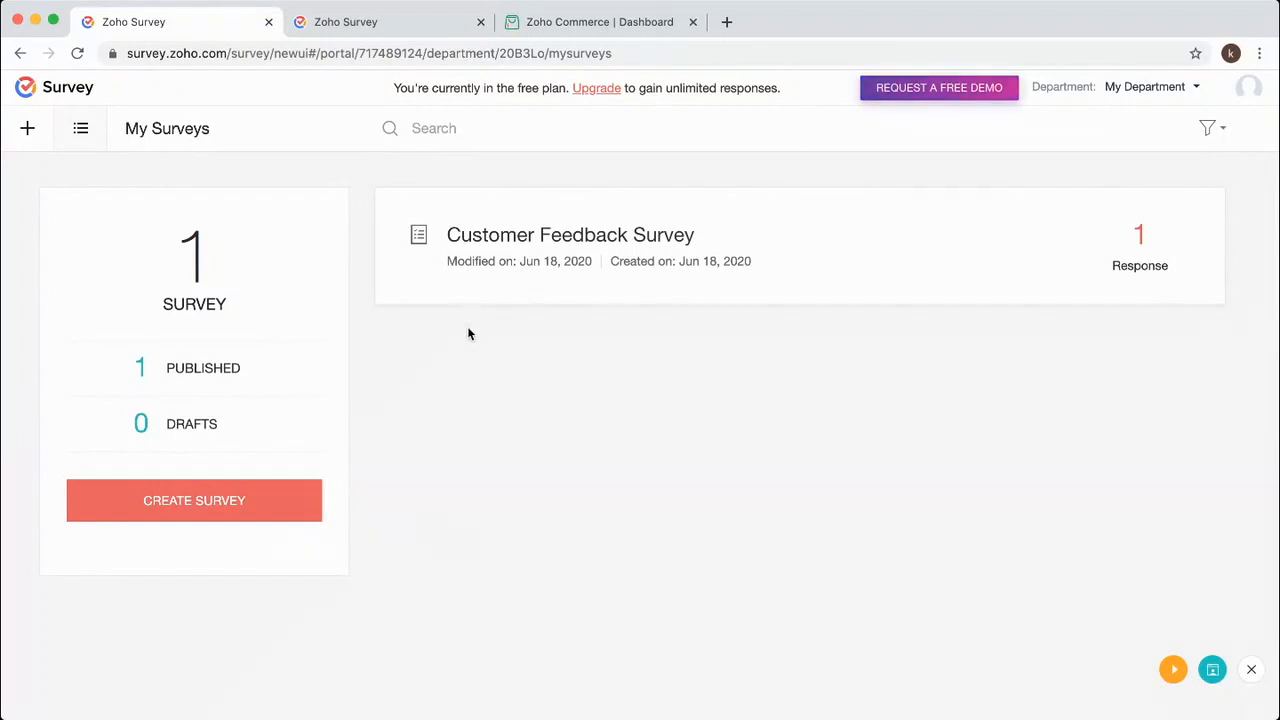
Create a blank survey named 'Popupsurvey' in the Customer Satisfaction Survey category.
click(210, 505)
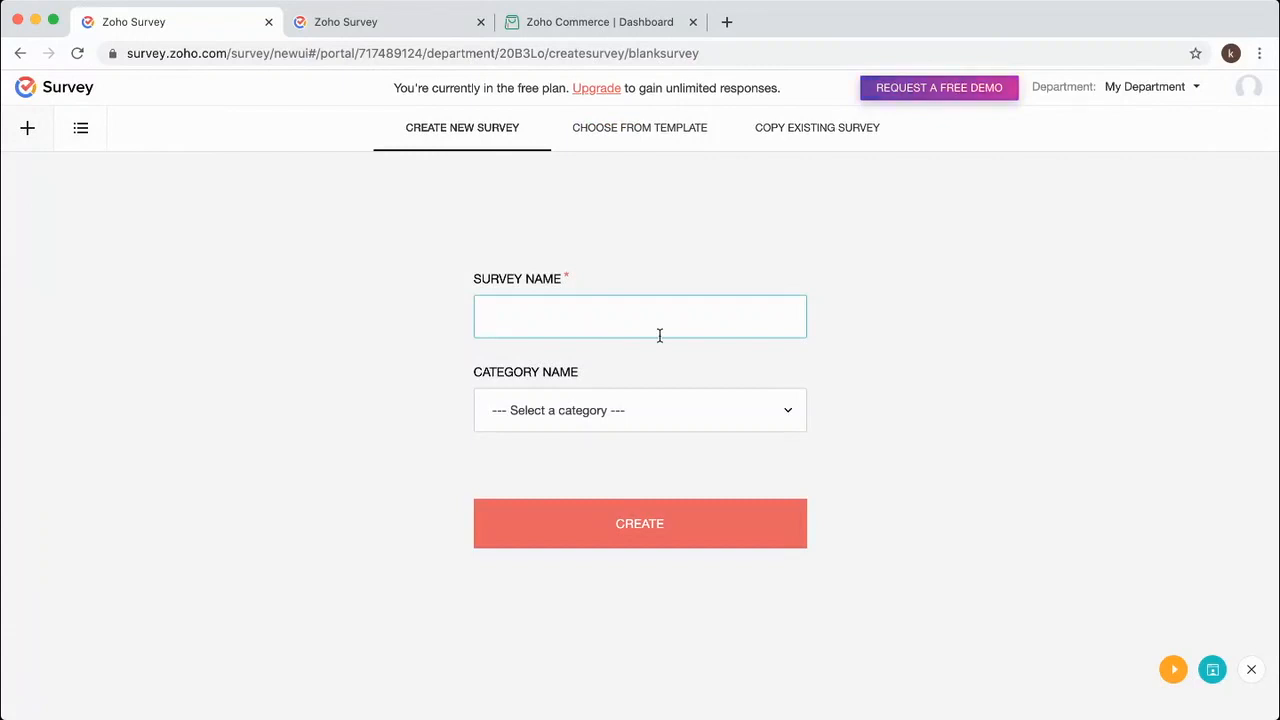
text(Popupsurvey)
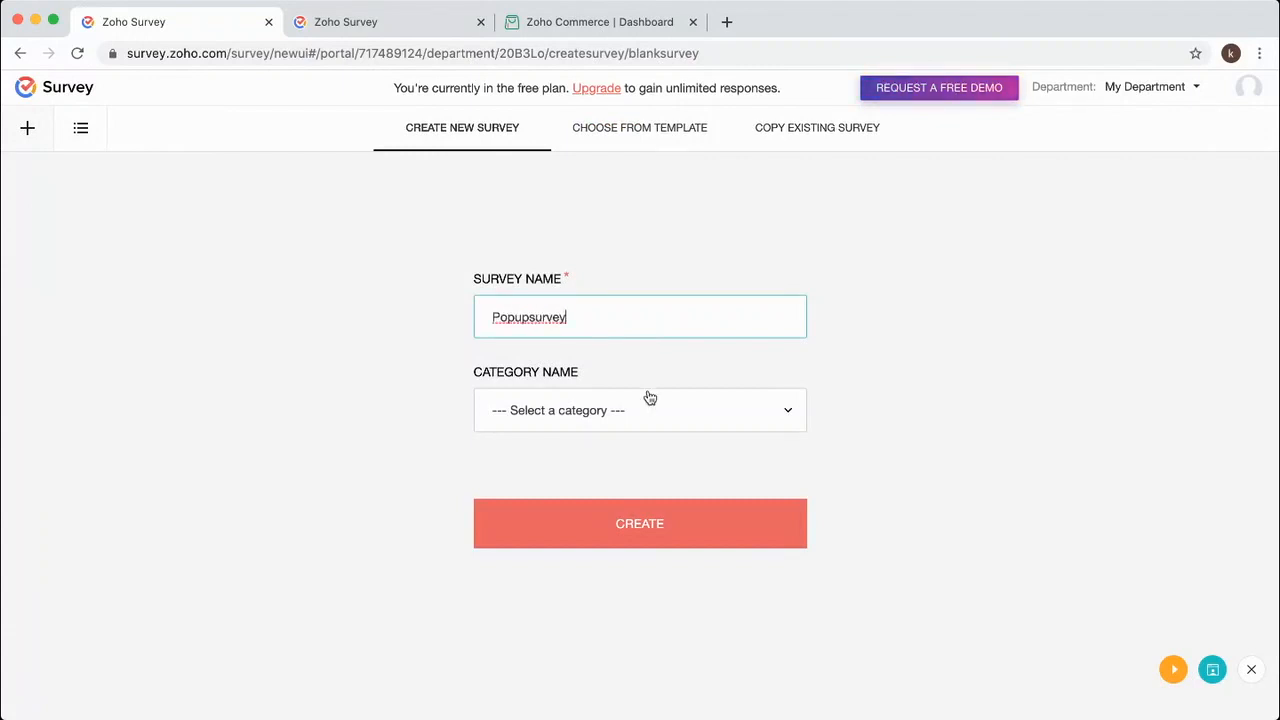
click(651, 408)
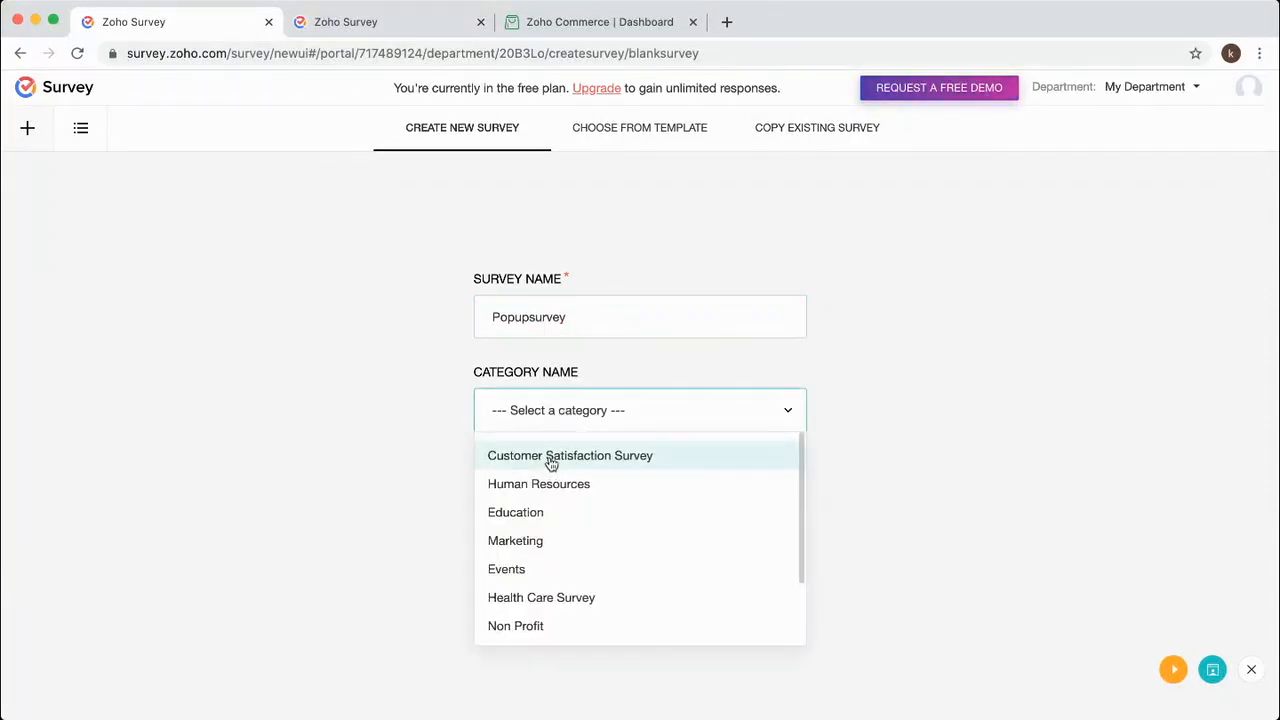
click(550, 458)
click(632, 528)
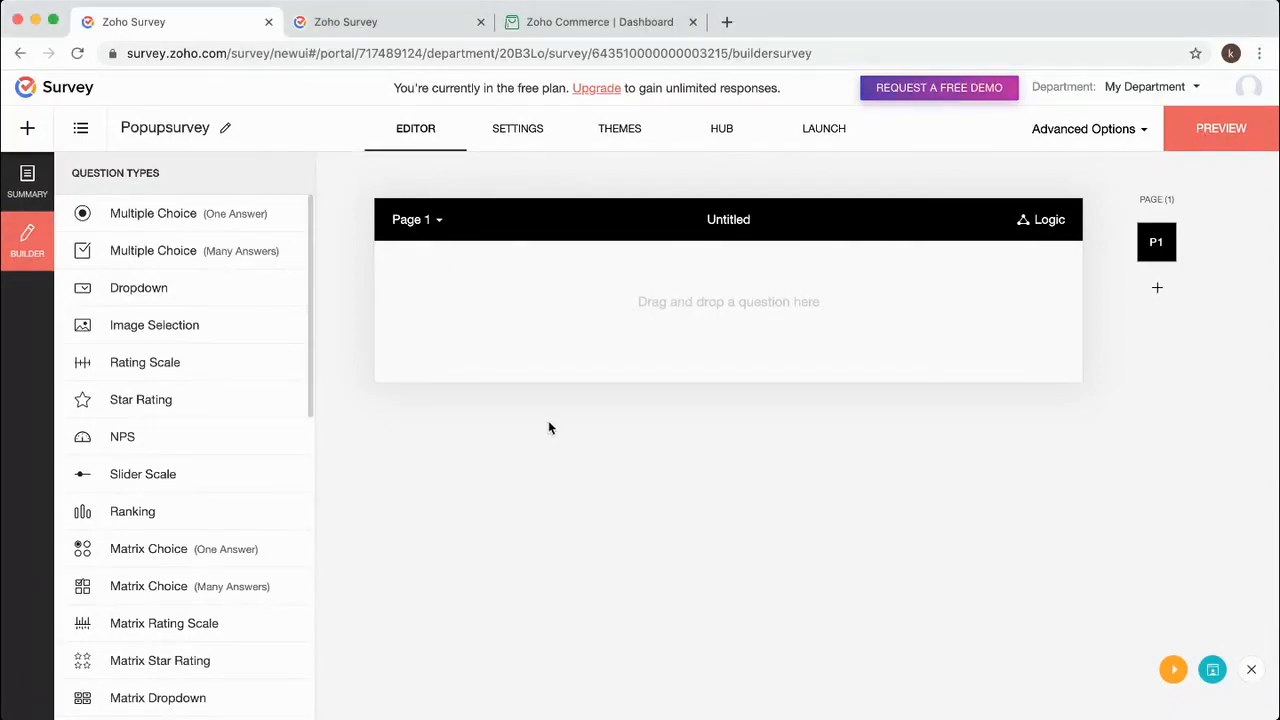
Add a pasted multiple-choice question with predefined Yes/No answers laid out in one row.
drag(134, 214, 560, 312)
text(Did you find what you were looking for)
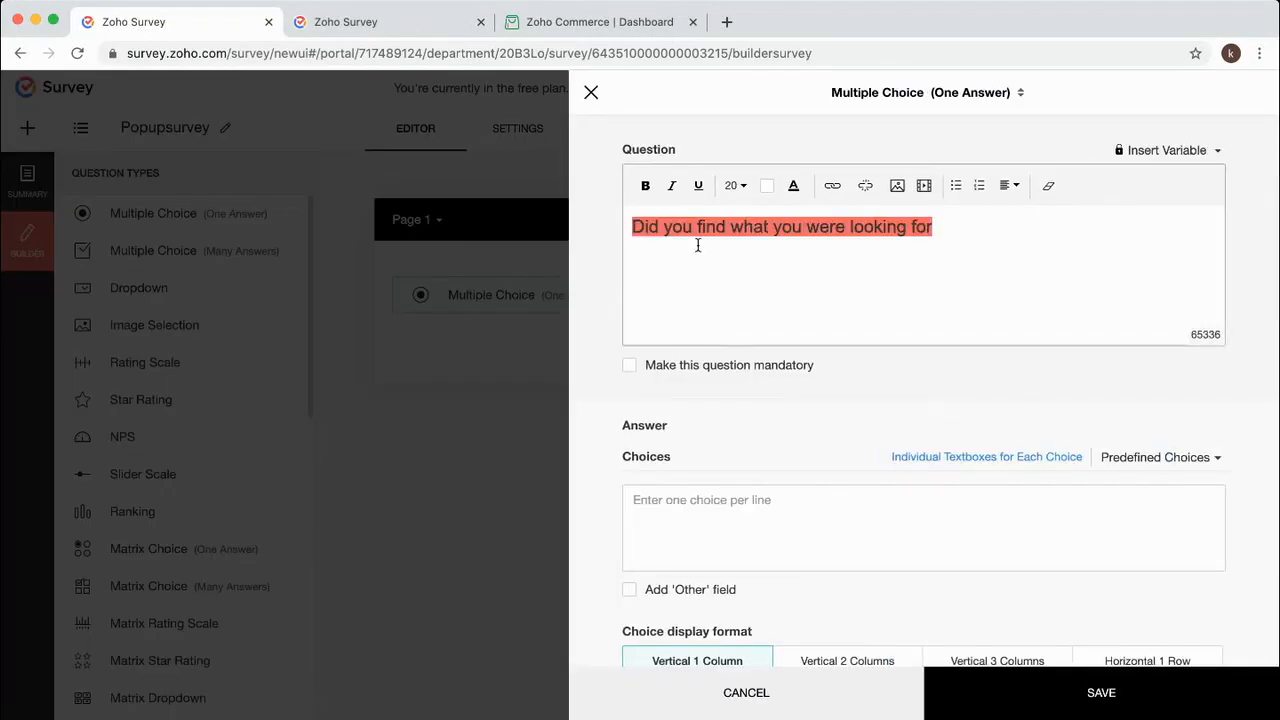
drag(977, 226, 500, 214)
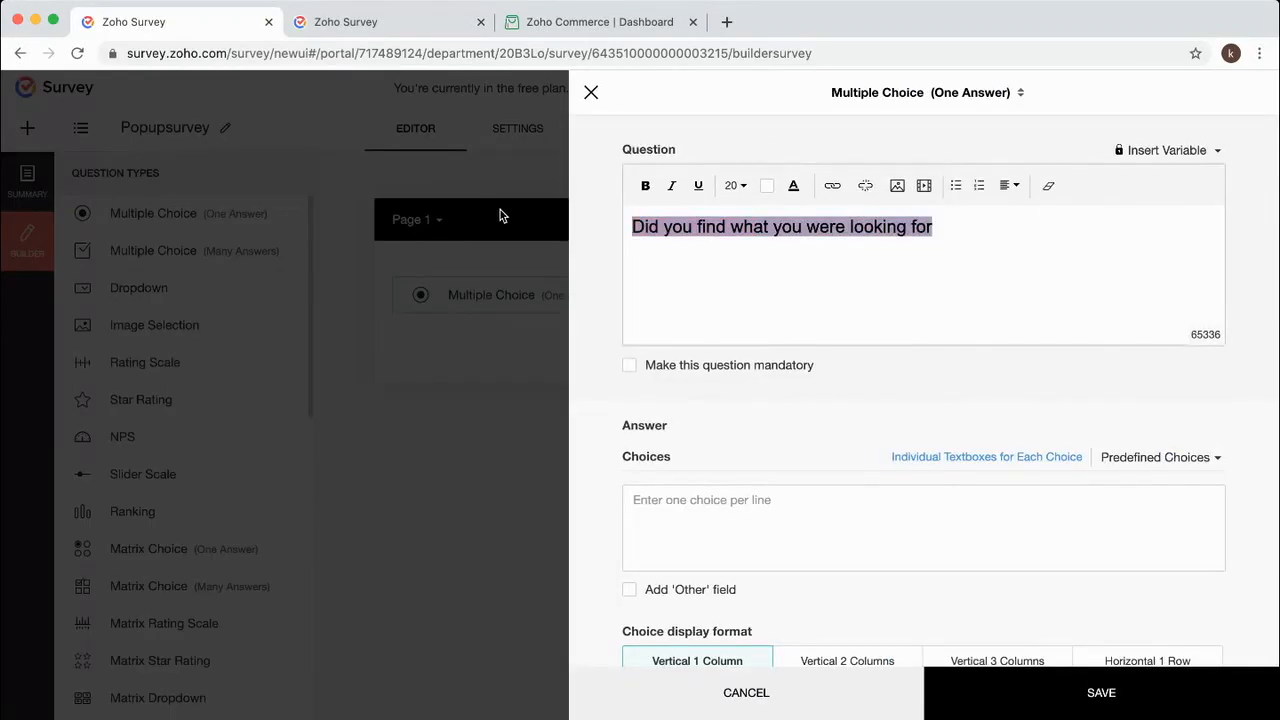
click(1048, 189)
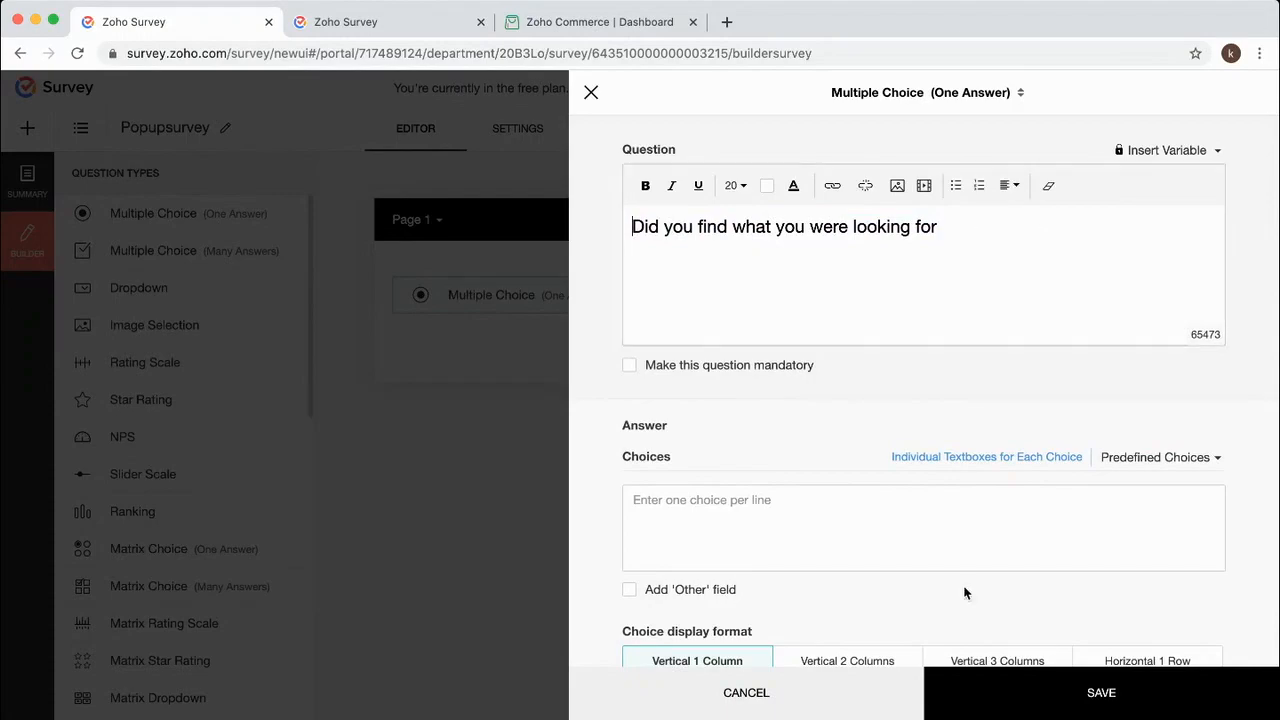
click(1152, 457)
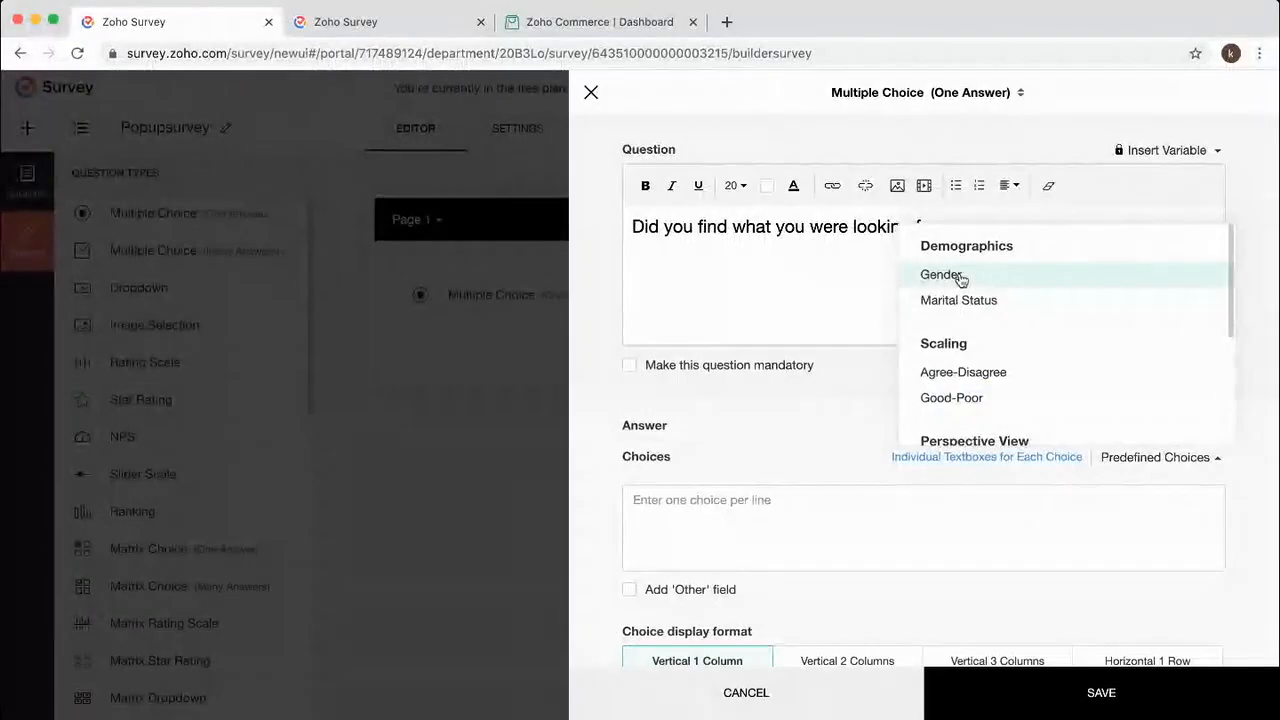
scroll(1068, 381, down, 3)
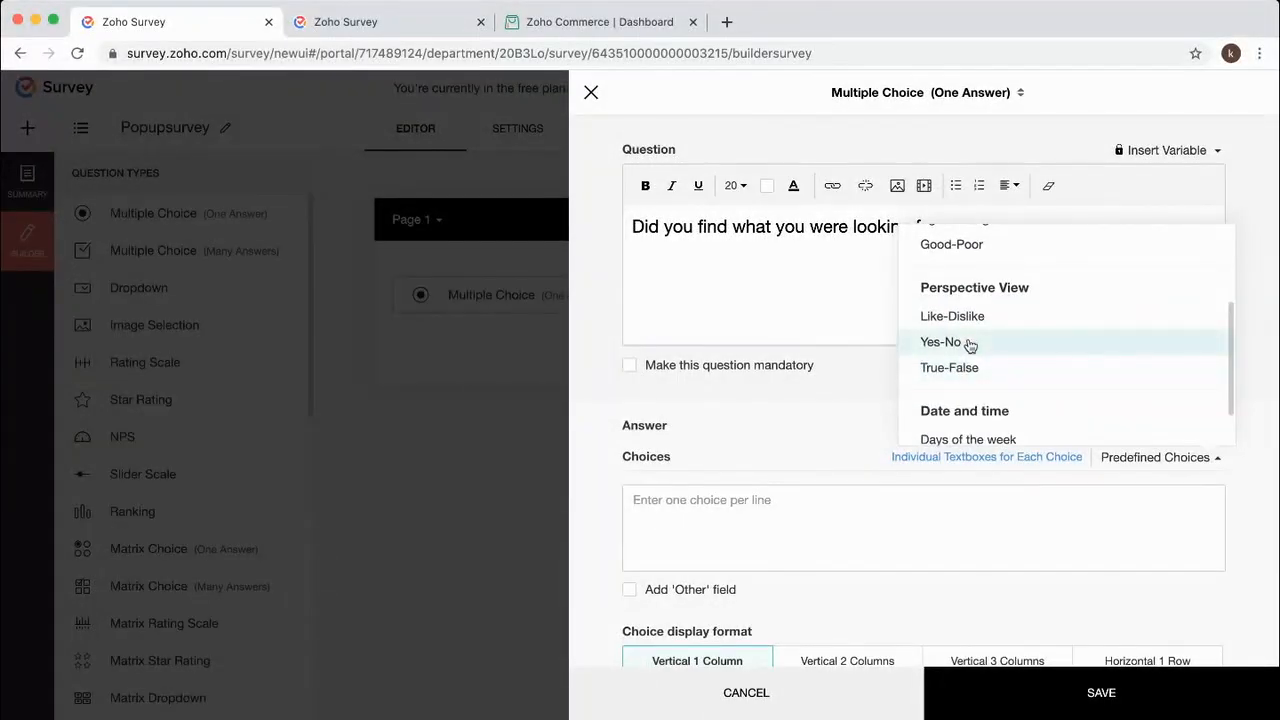
click(966, 343)
scroll(970, 600, down, 2)
click(1146, 532)
click(1104, 692)
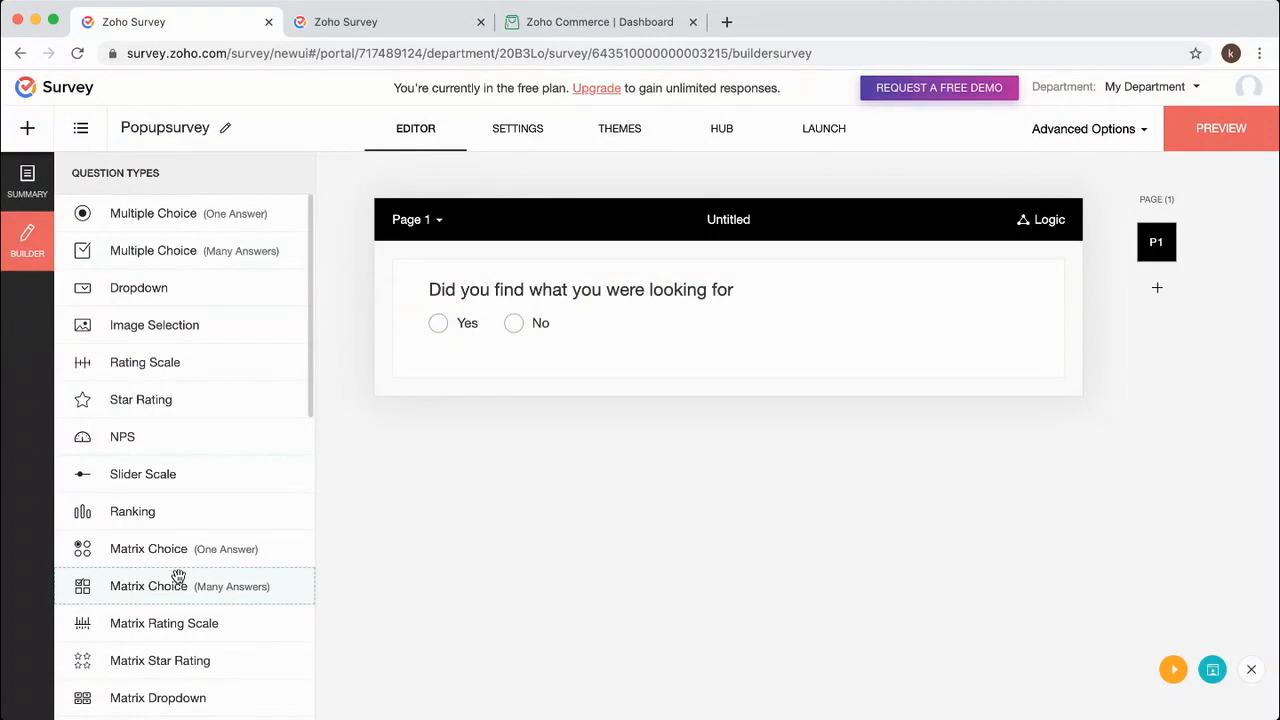
Add a long-answer question asking whether anything is missing from the page, with formatting cleared.
scroll(178, 577, down, 3)
drag(137, 571, 590, 417)
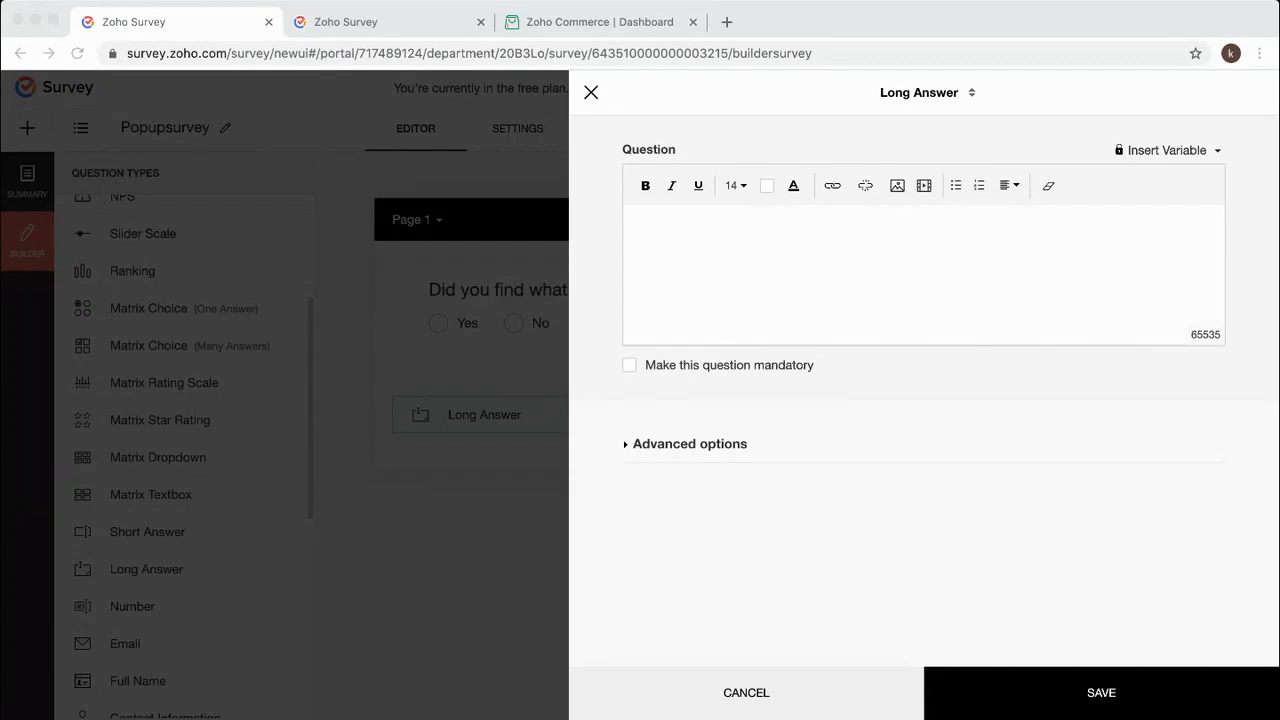
click(542, 366)
text(Is there something missing from the page?)
key(super+a)
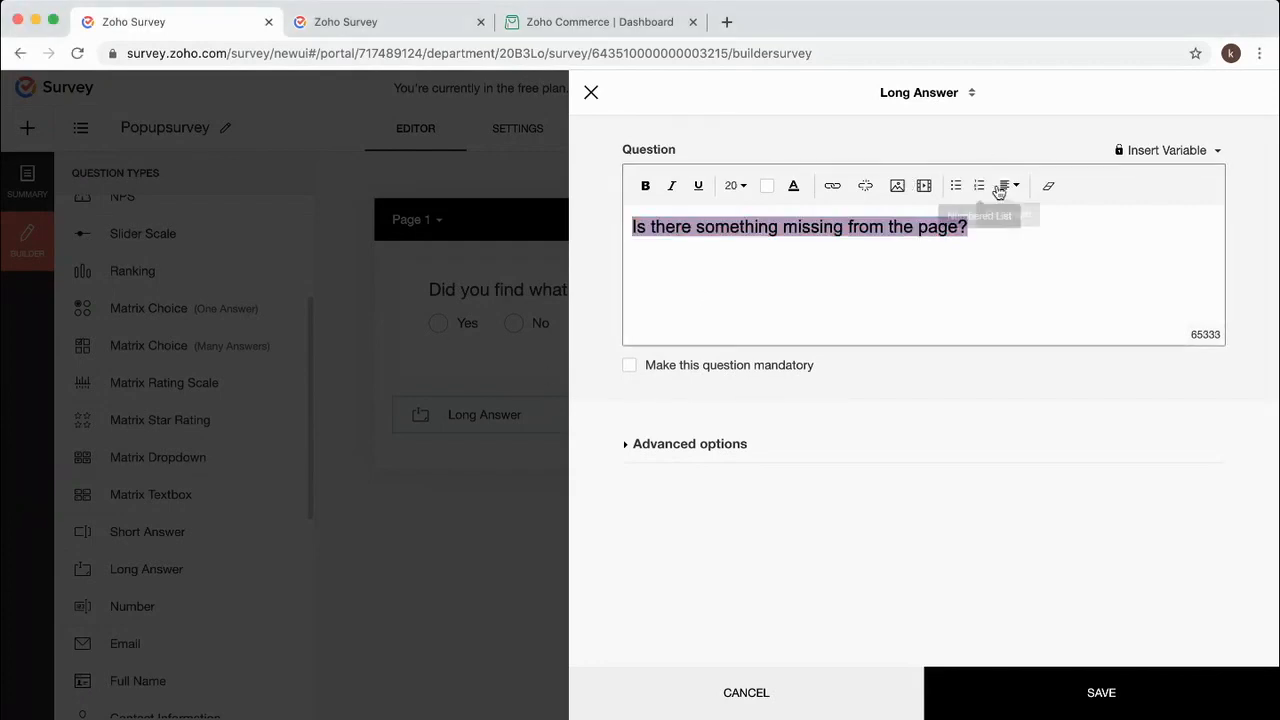
click(1046, 186)
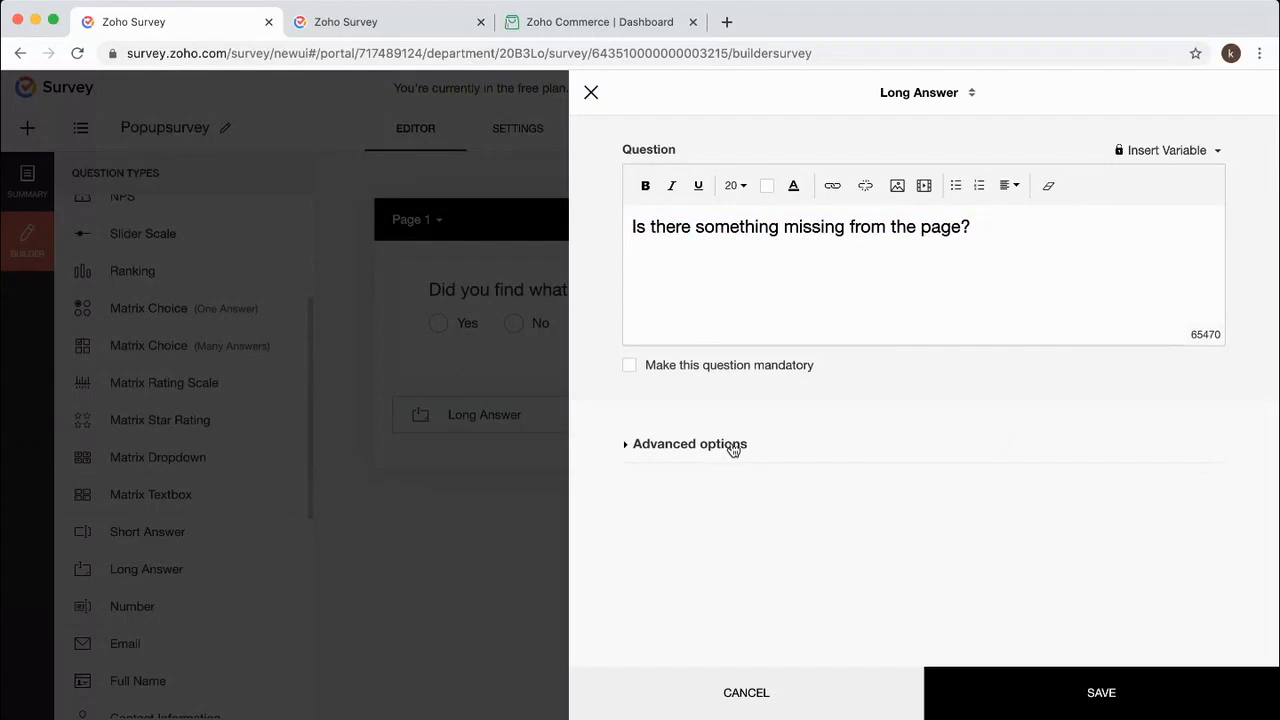
click(1115, 683)
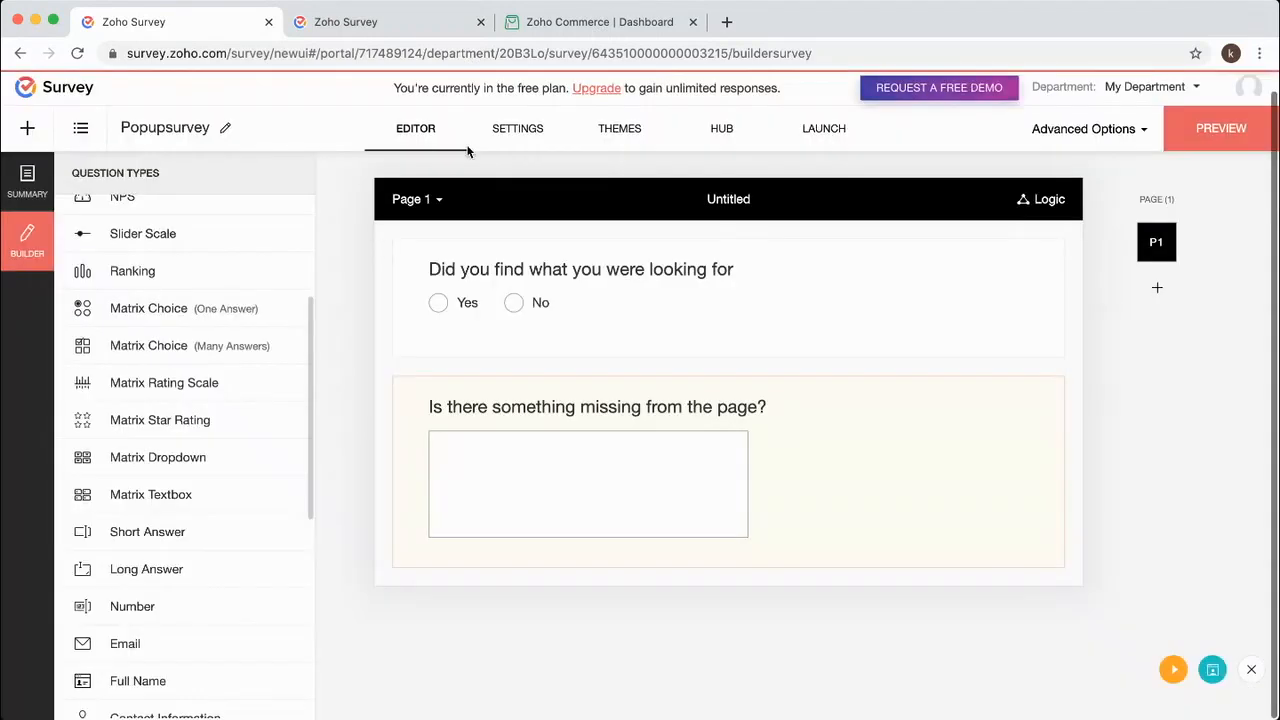
Publish the survey and set the pop-up survey to appear after scrolling 50%.
click(824, 133)
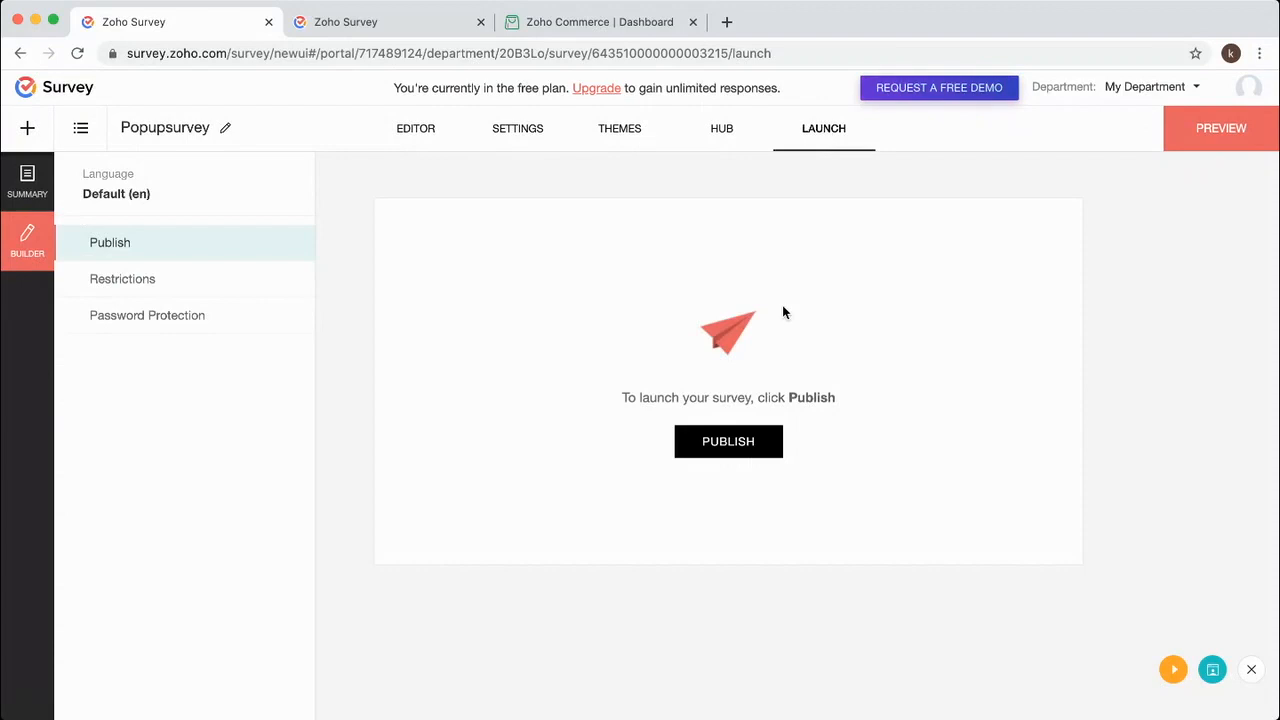
click(735, 450)
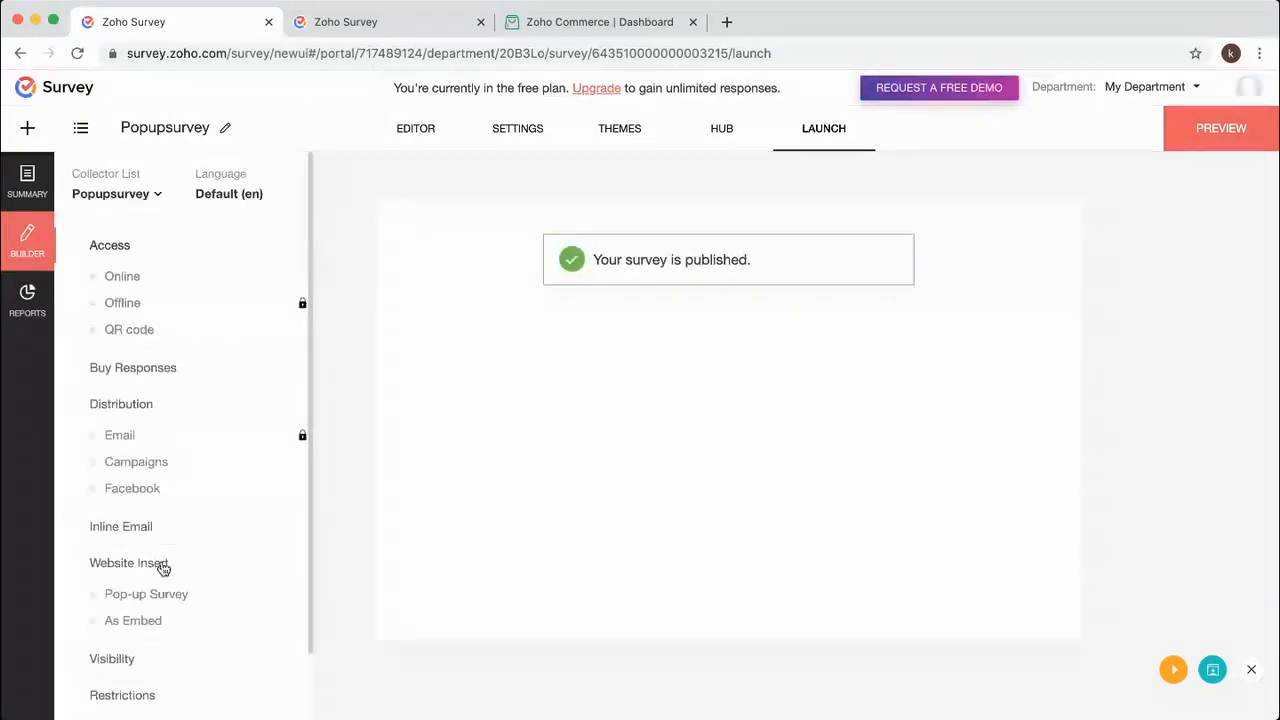
click(173, 598)
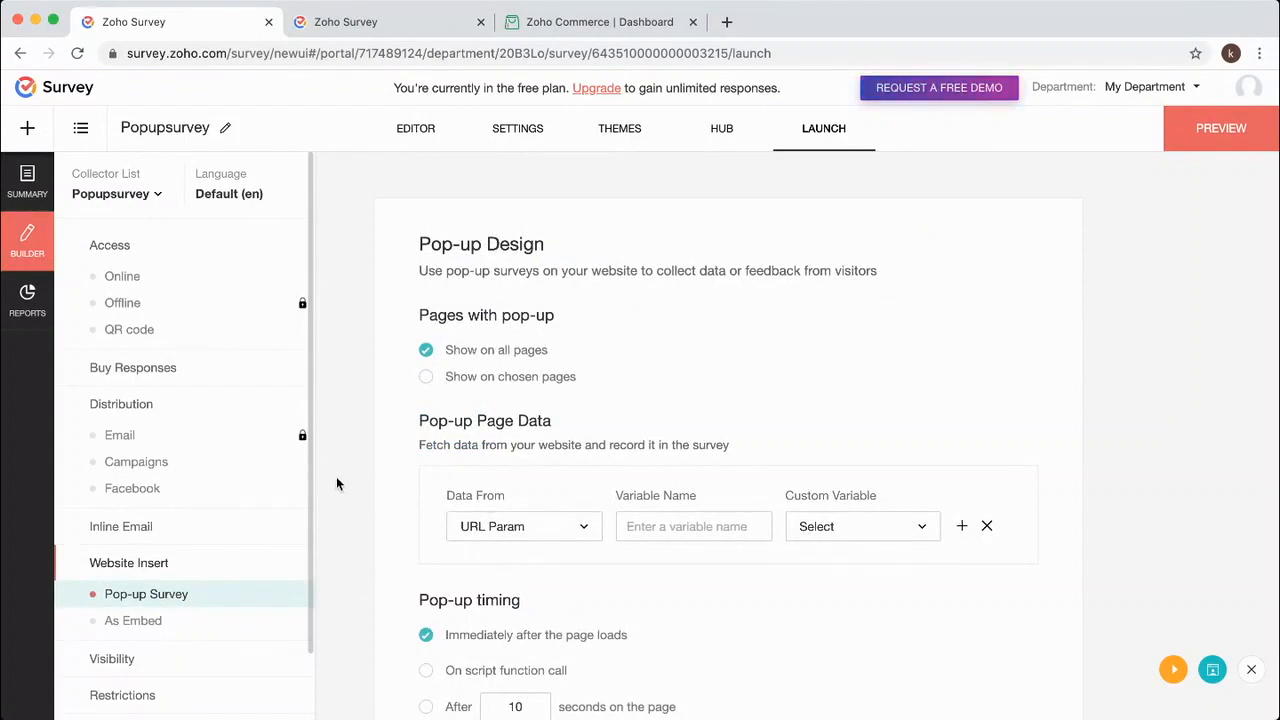
scroll(336, 478, down, 3)
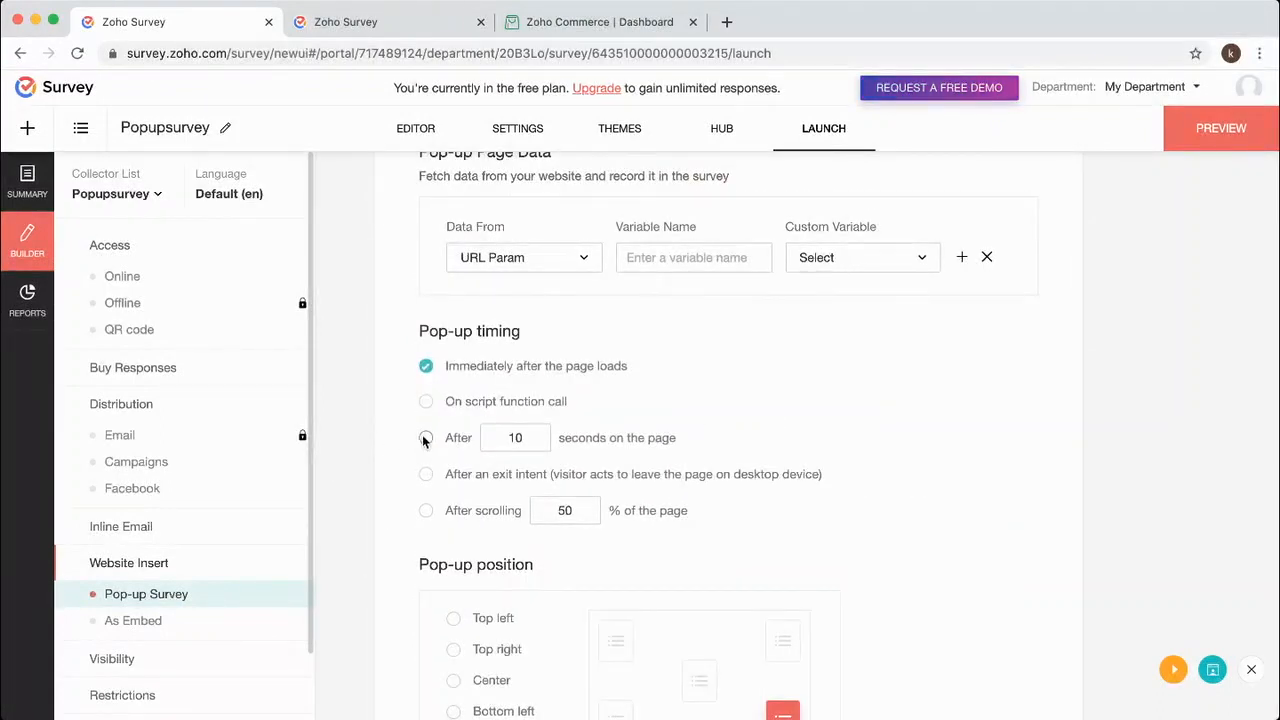
click(426, 510)
Position the pop-up in the center, then generate and copy its script.
scroll(397, 483, down, 2)
scroll(397, 483, down, 1)
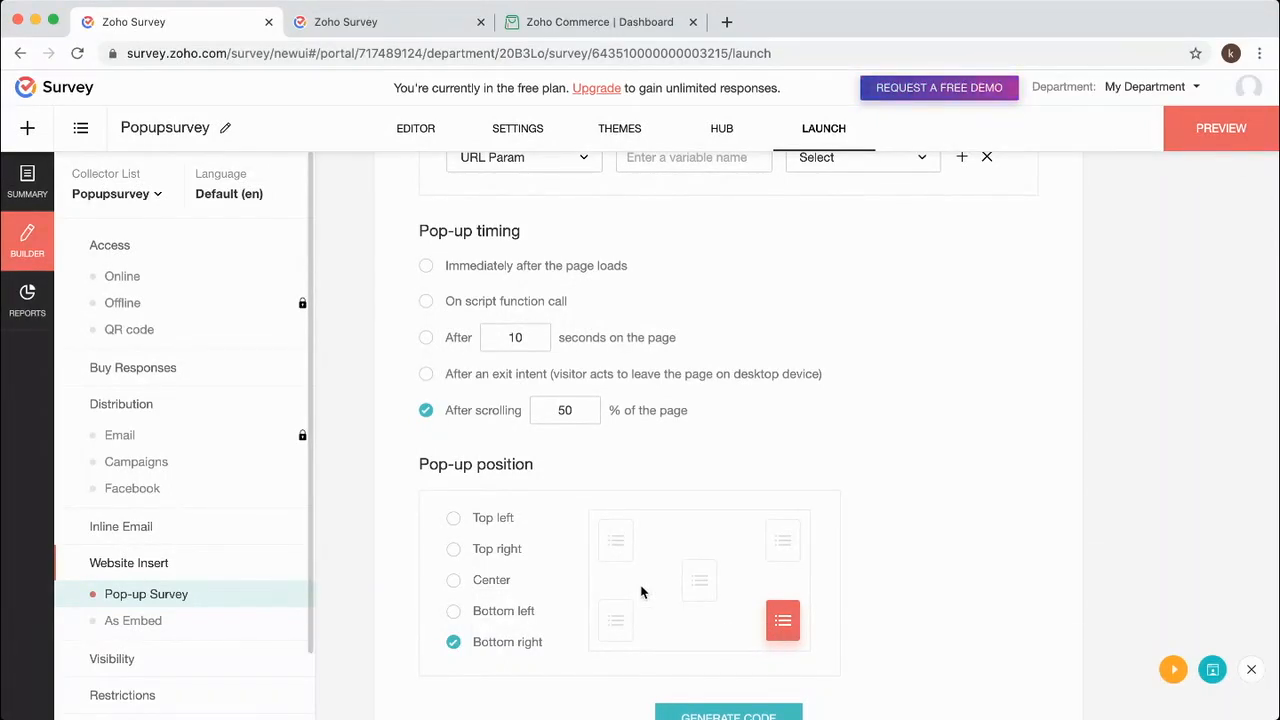
click(697, 586)
scroll(725, 605, down, 2)
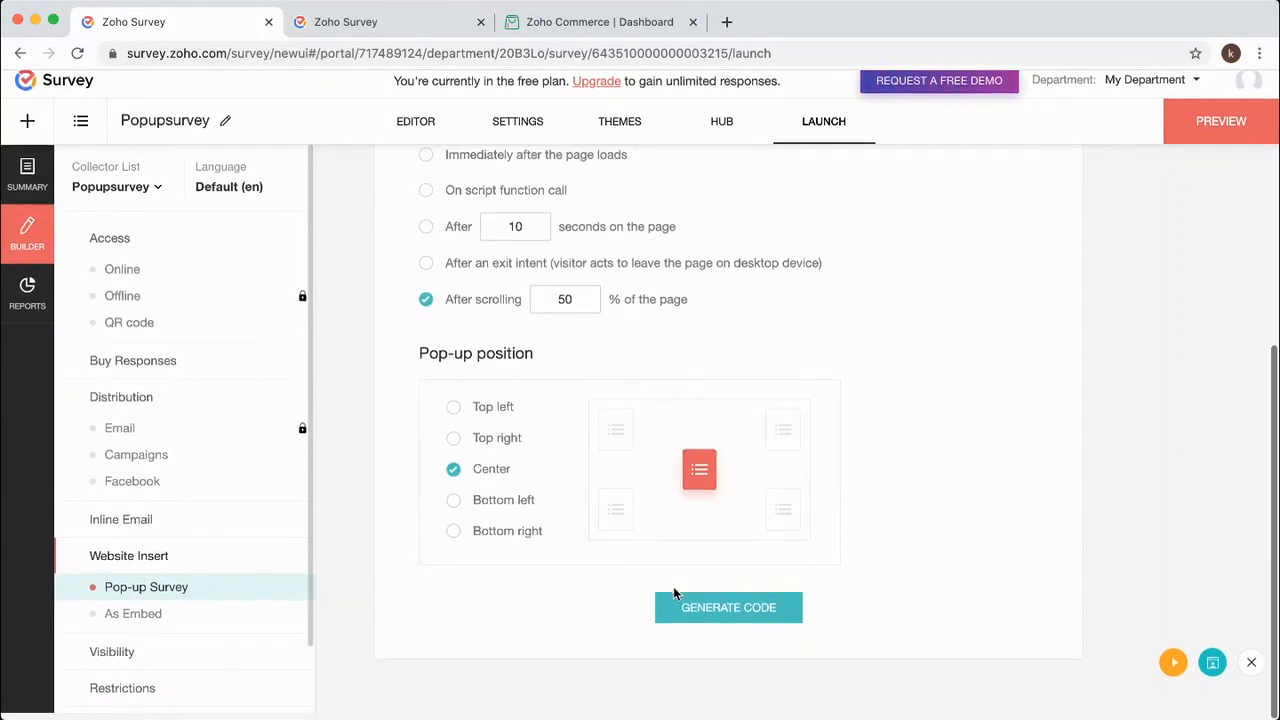
click(752, 618)
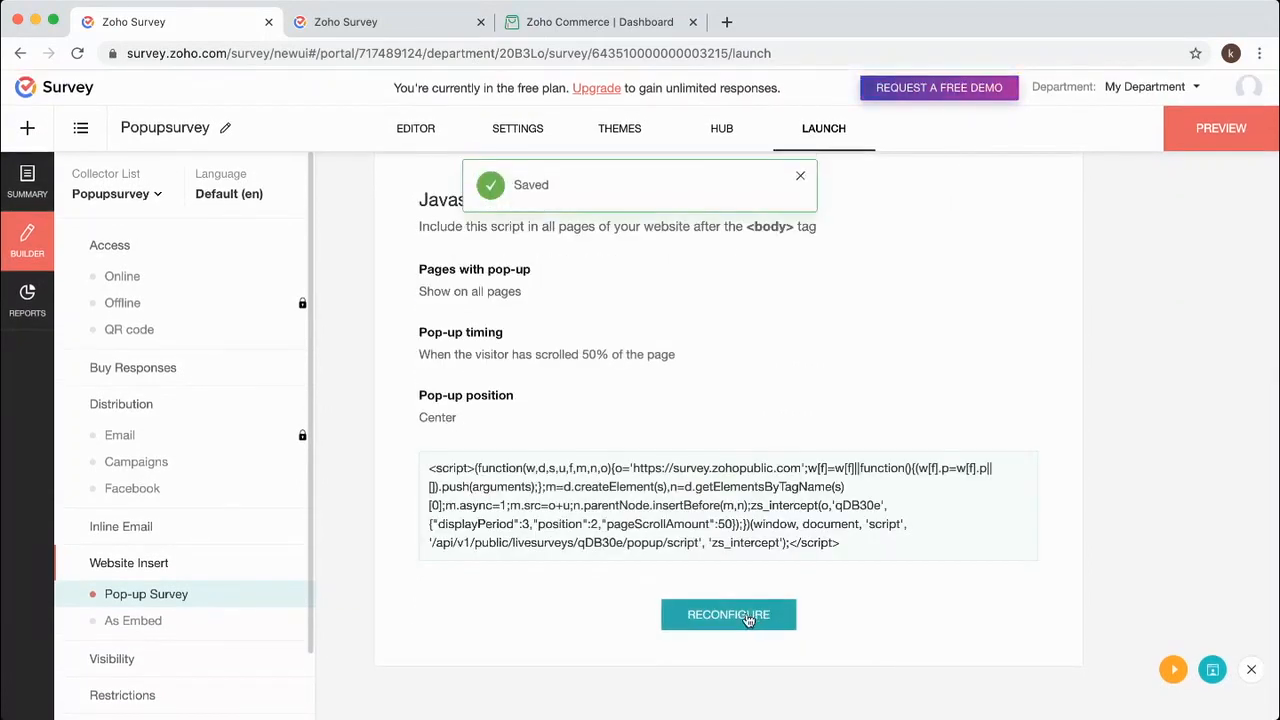
click(660, 490)
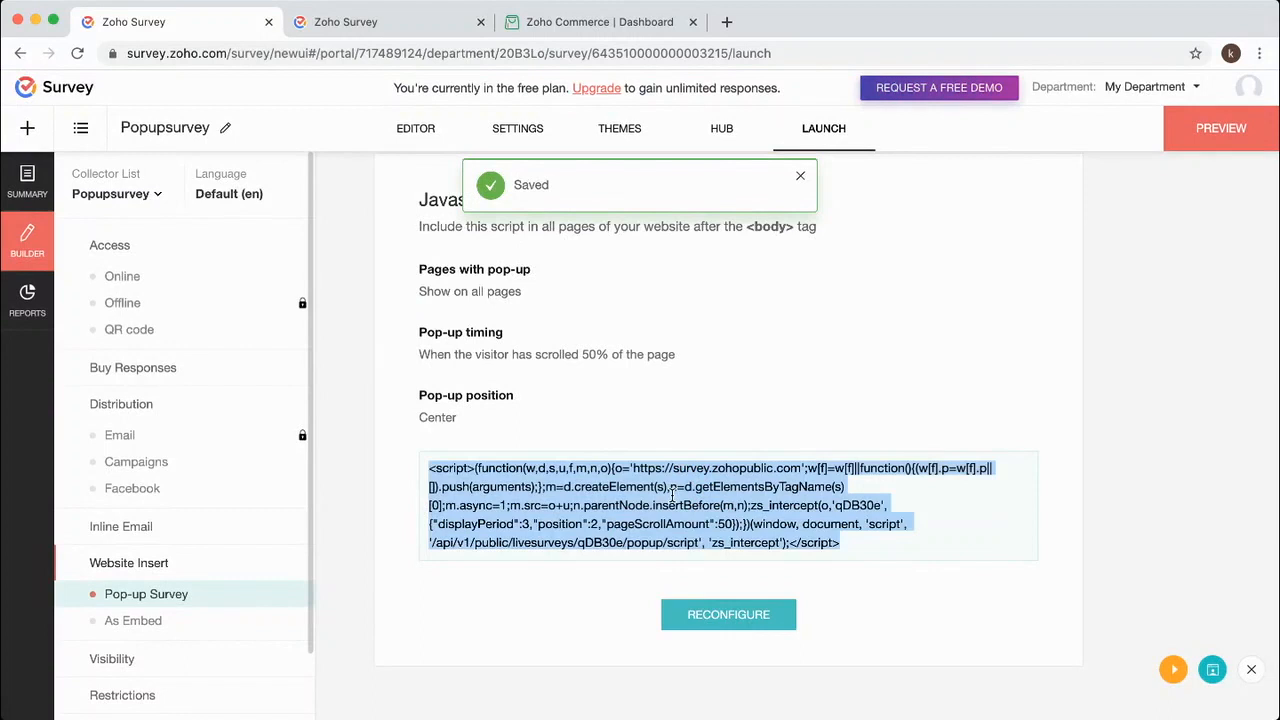
Open Site Builder from the Zoho Commerce dashboard, reloading until the store editor loads.
click(582, 25)
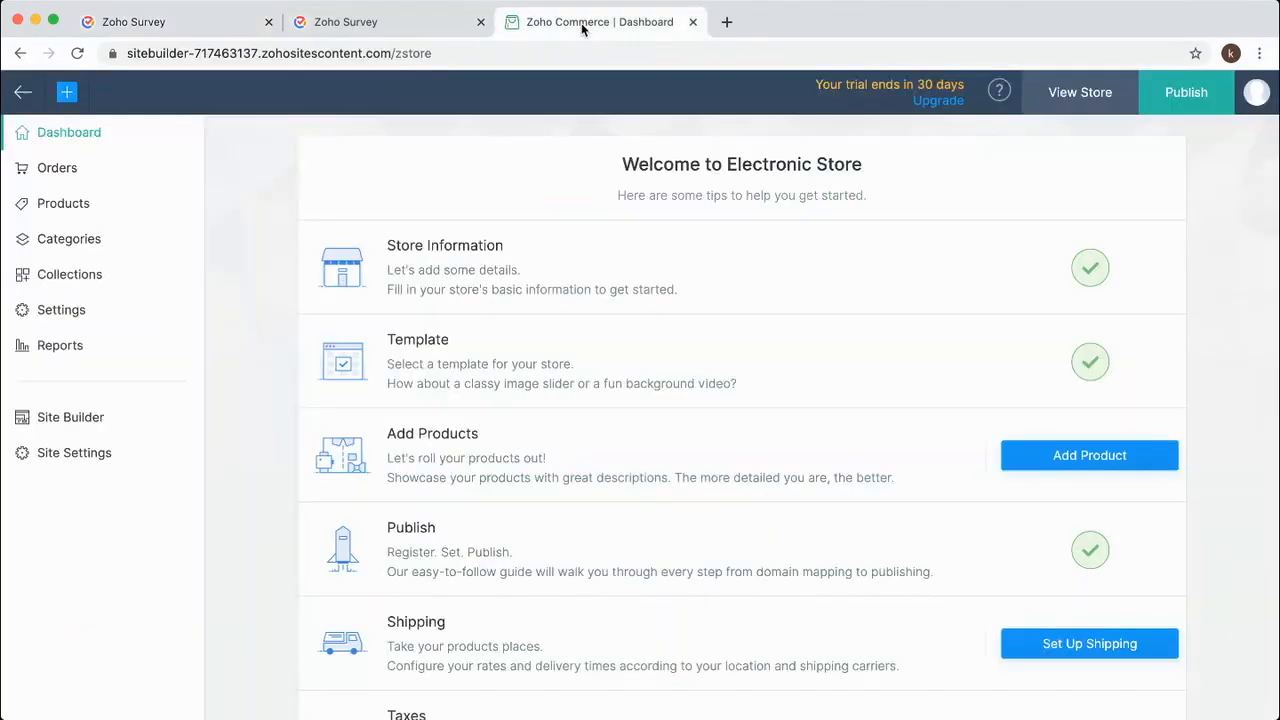
click(70, 418)
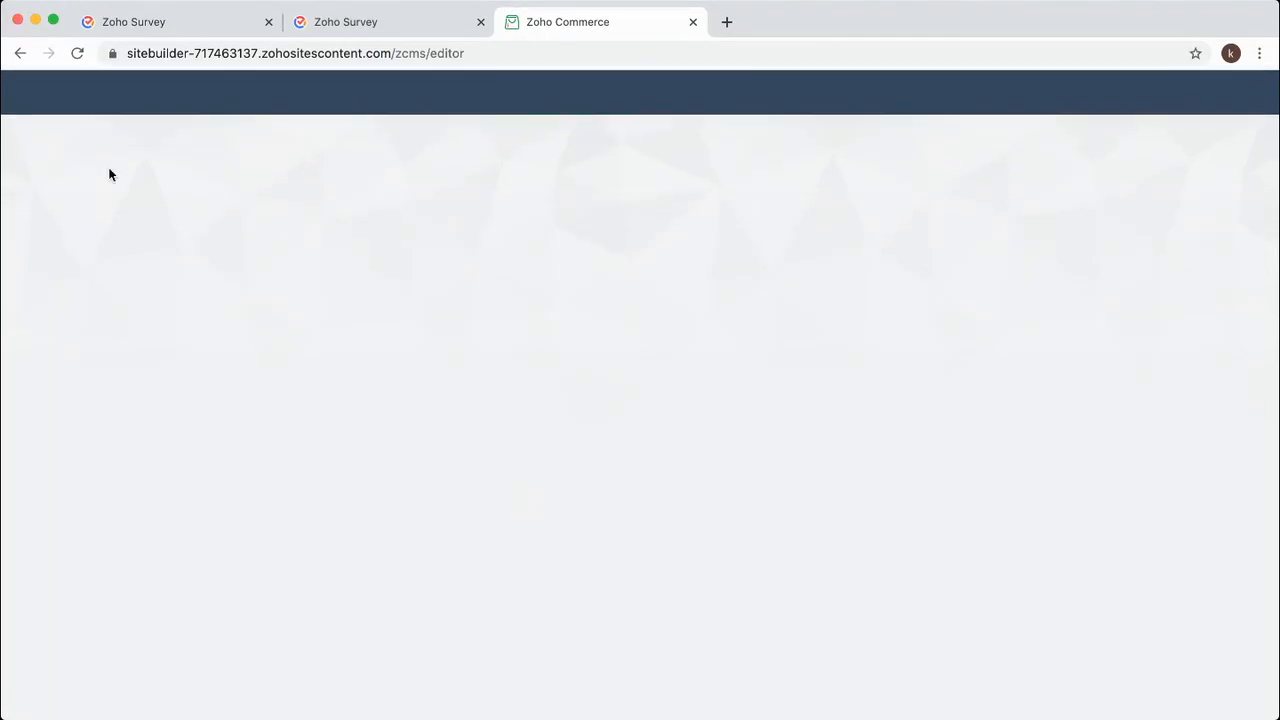
click(77, 53)
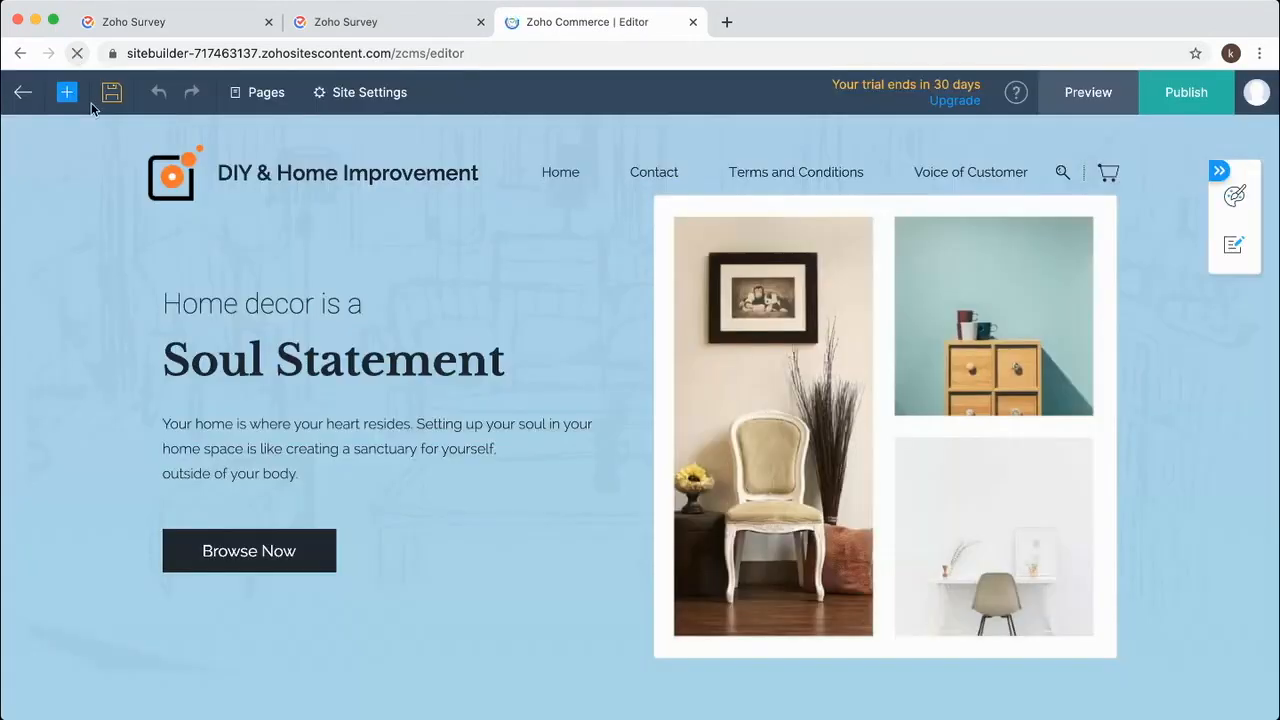
Insert a Code Snippet named 'Popup' holding the pasted survey script above Storage Furniture.
scroll(512, 508, down, 6)
scroll(531, 510, down, 10)
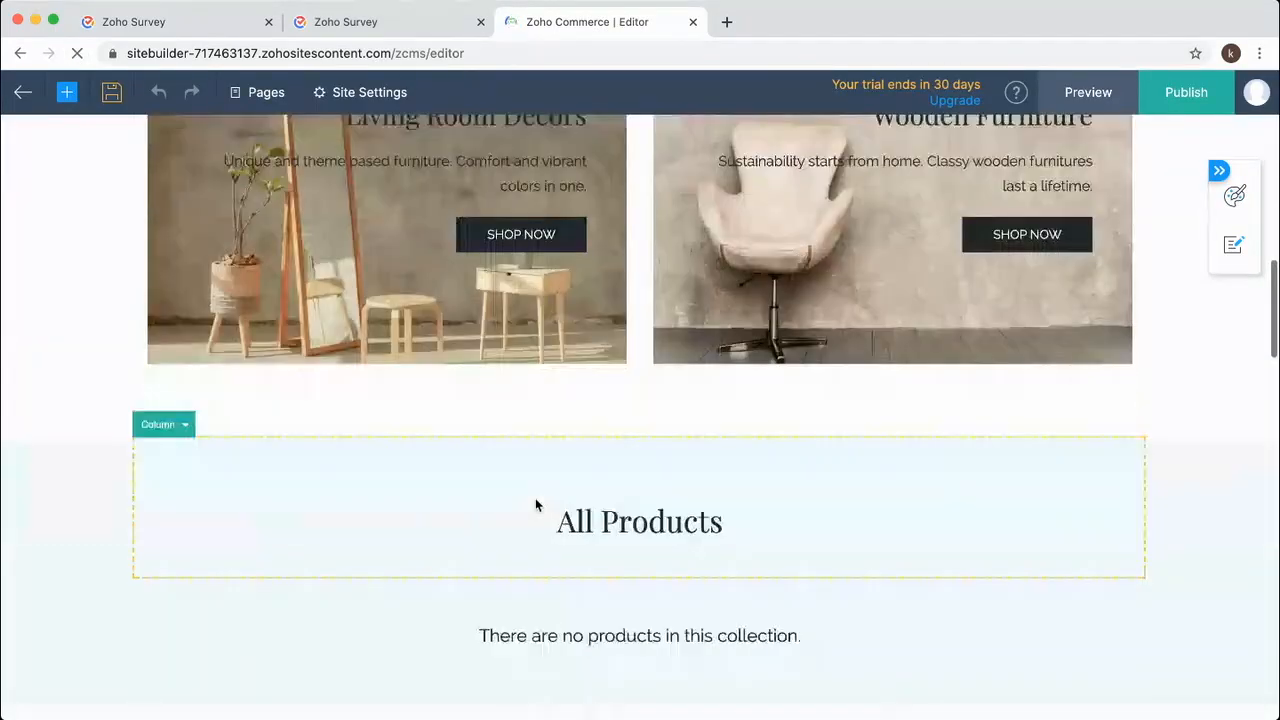
scroll(571, 488, down, 2)
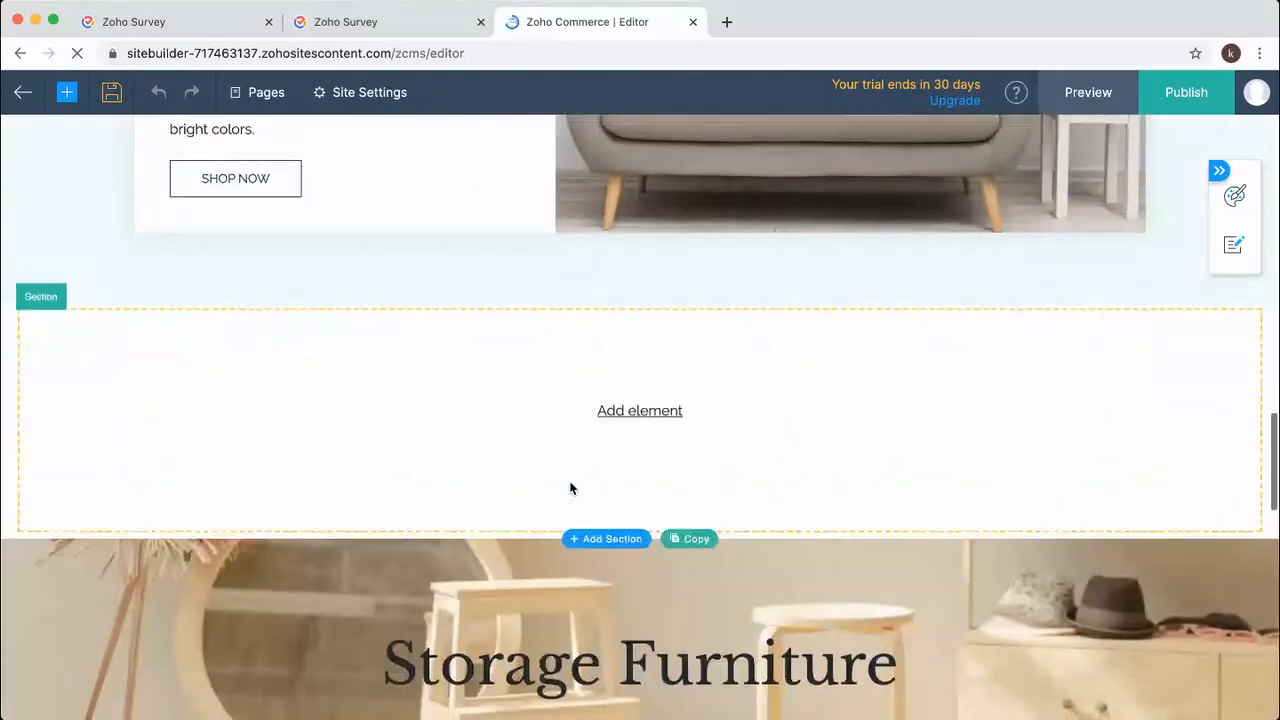
click(638, 414)
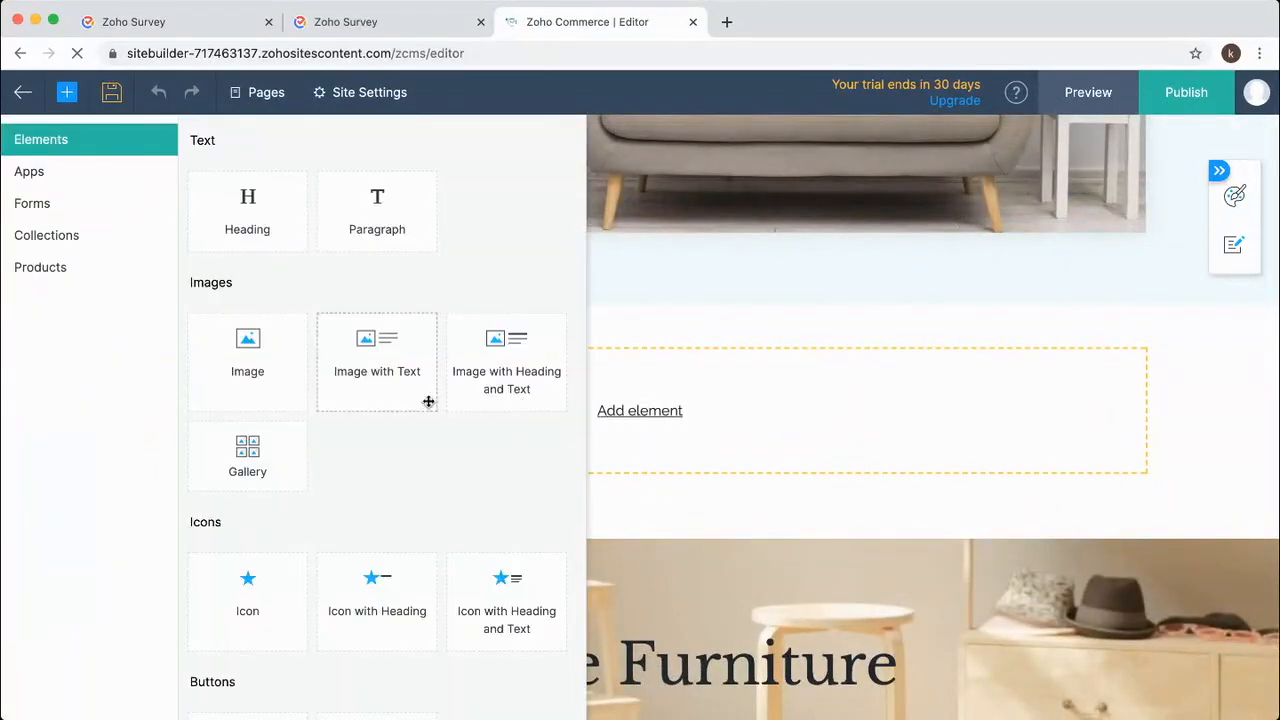
scroll(380, 565, down, 1)
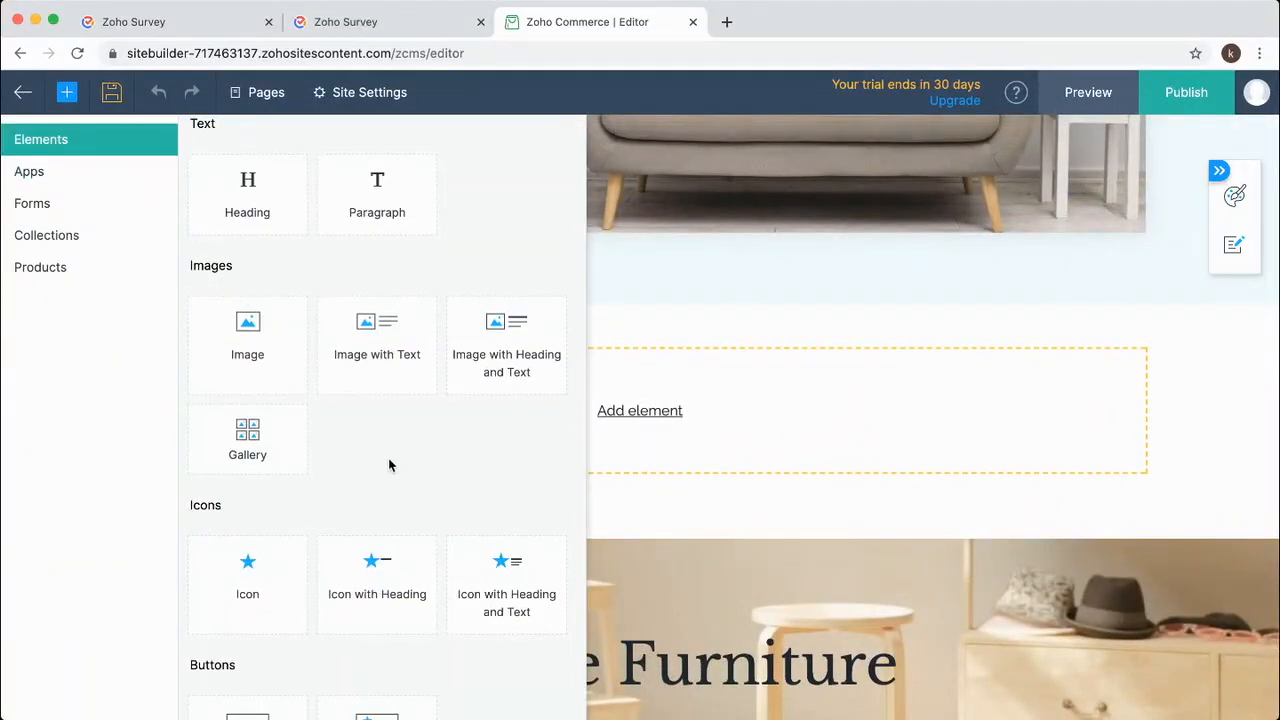
scroll(388, 458, down, 8)
scroll(388, 457, down, 3)
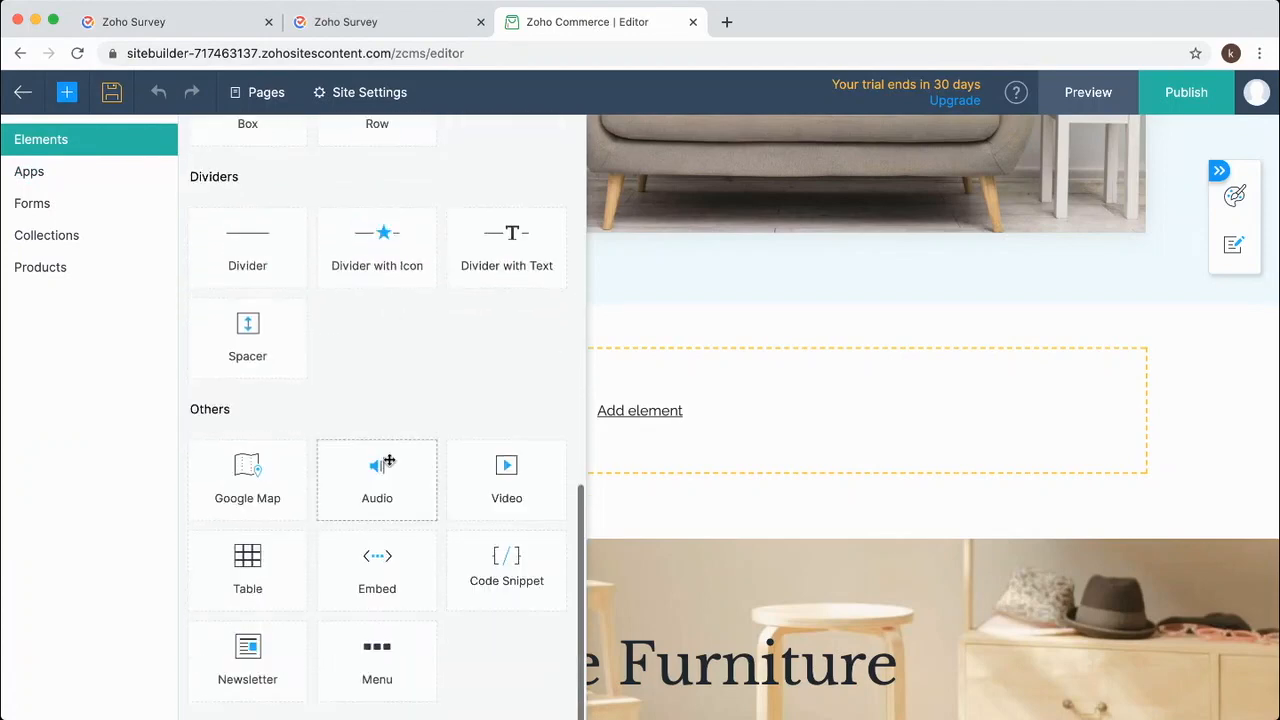
click(505, 561)
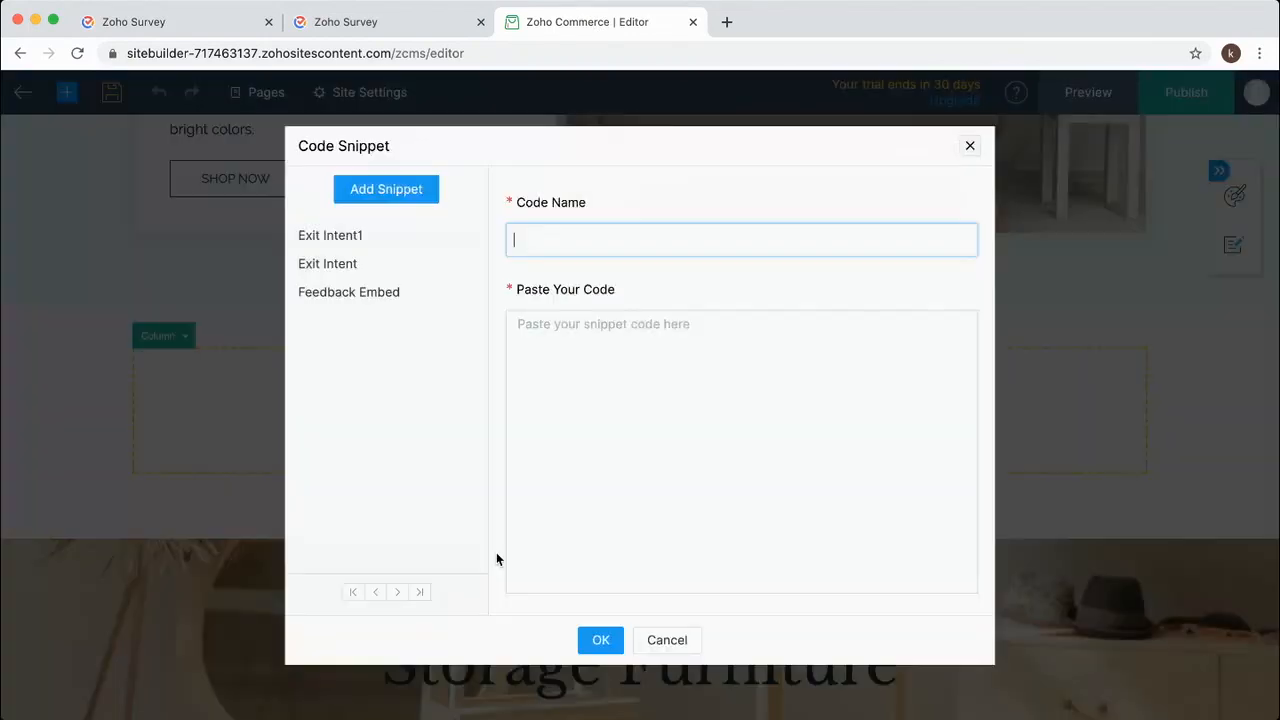
click(633, 373)
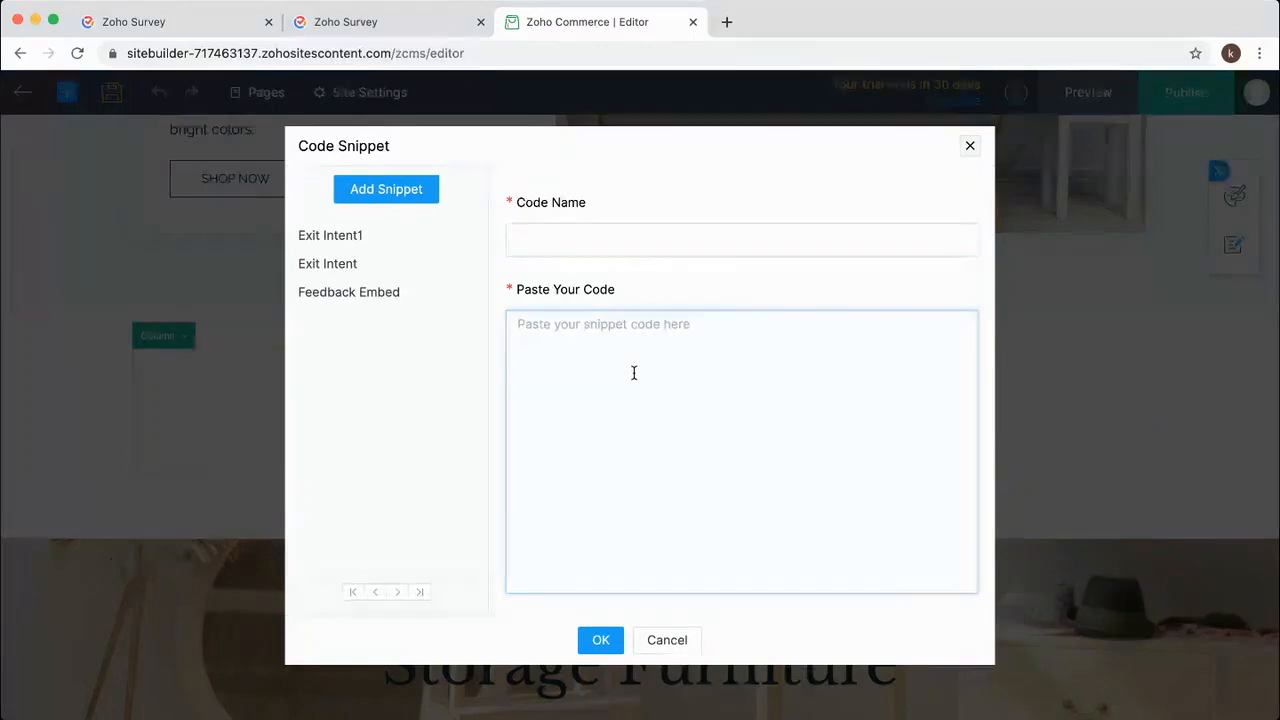
key(super+v)
click(559, 237)
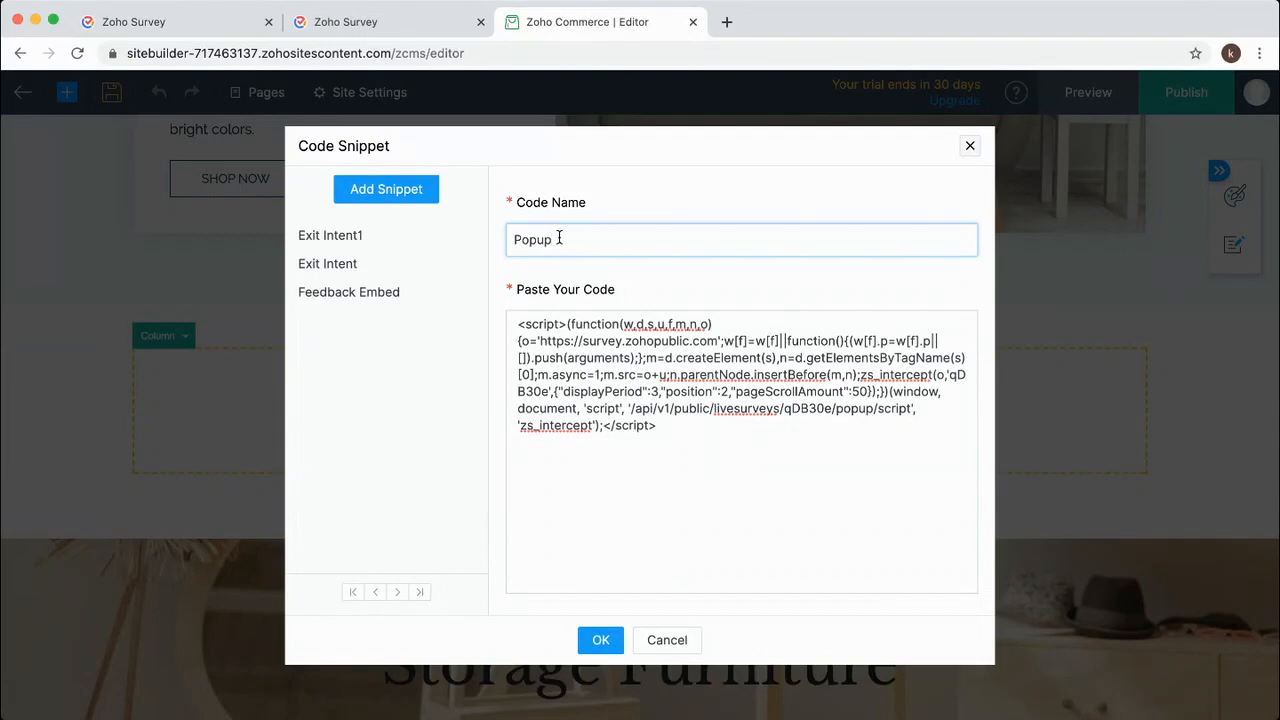
click(601, 640)
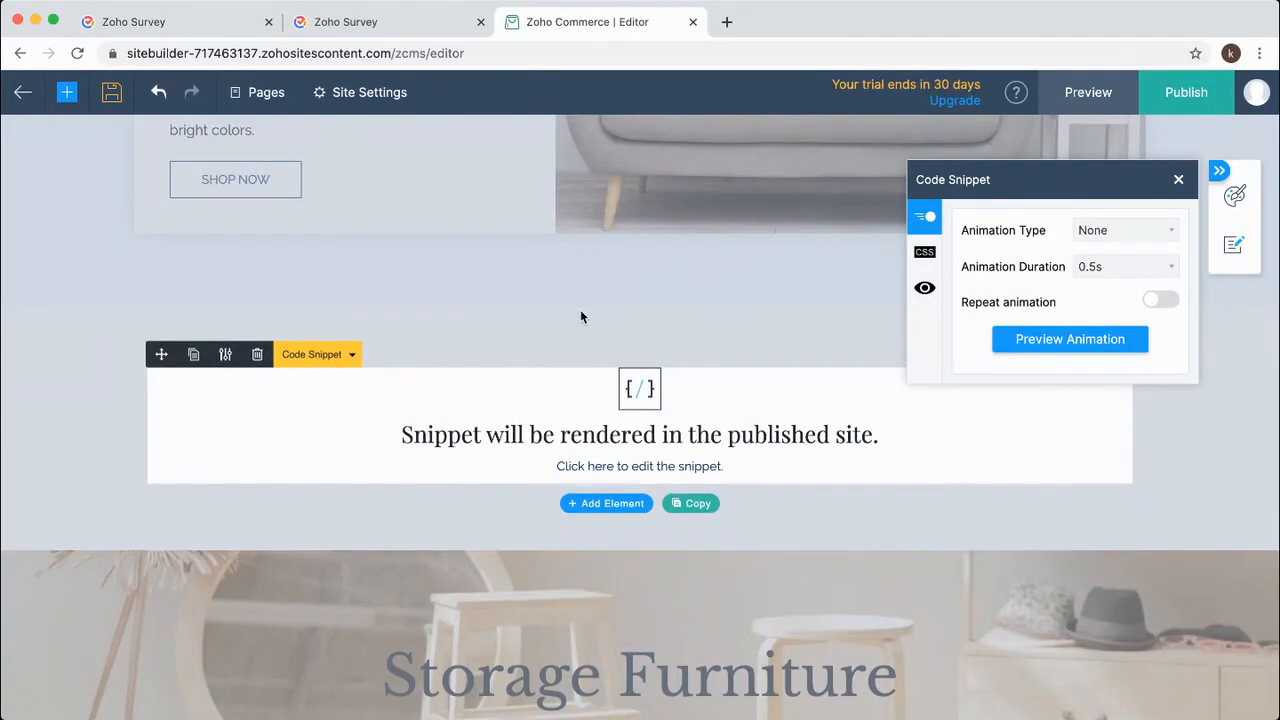
Publish the store changes and load the live store site.
click(1175, 96)
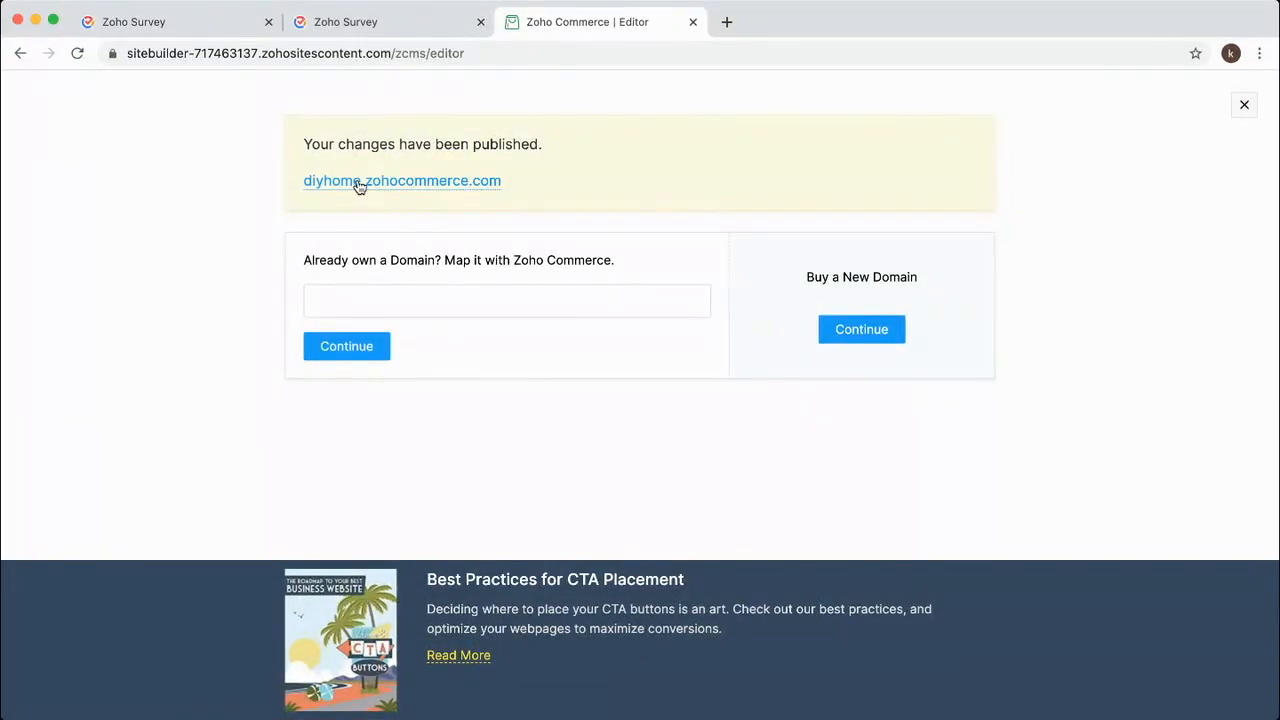
click(359, 183)
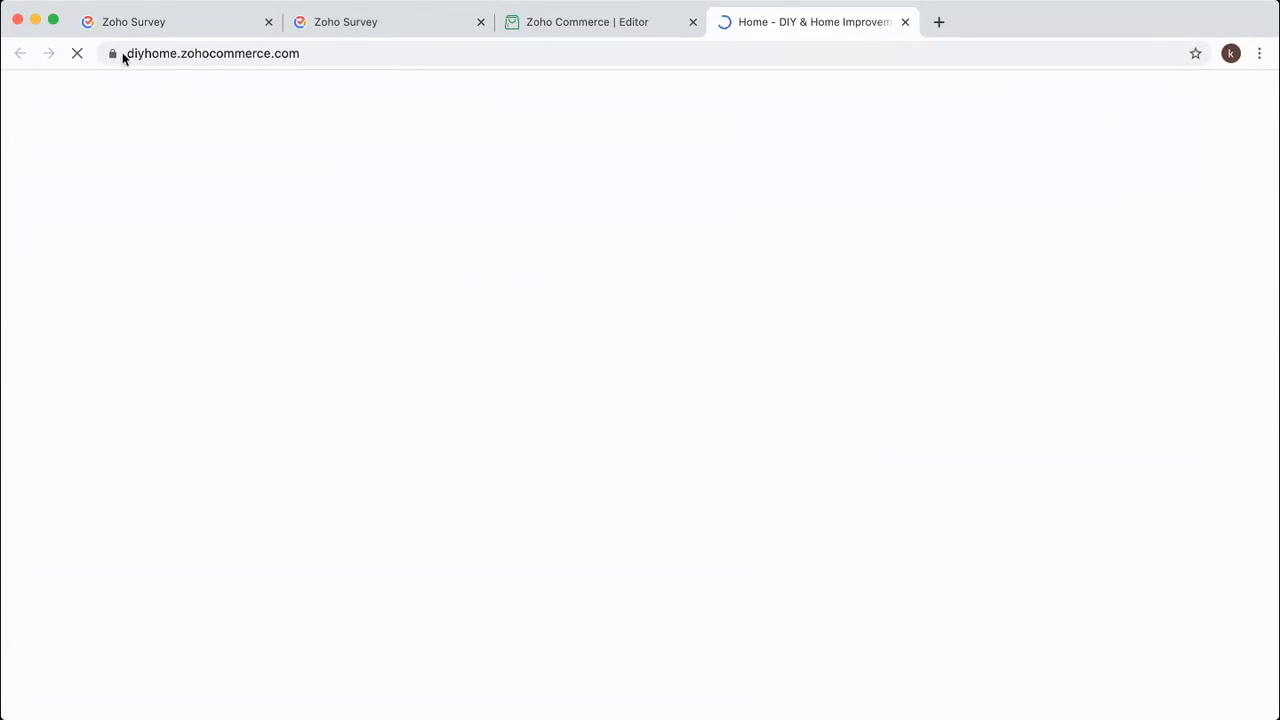
click(366, 57)
click(366, 57)
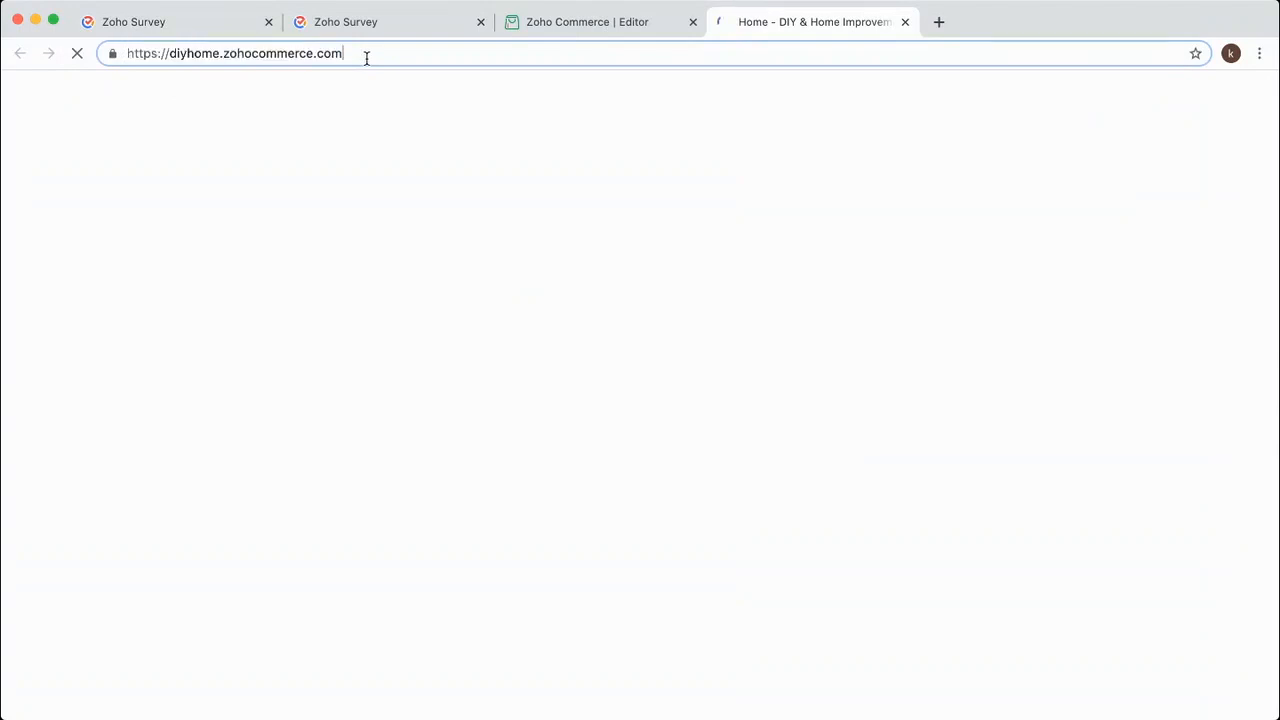
key(Return)
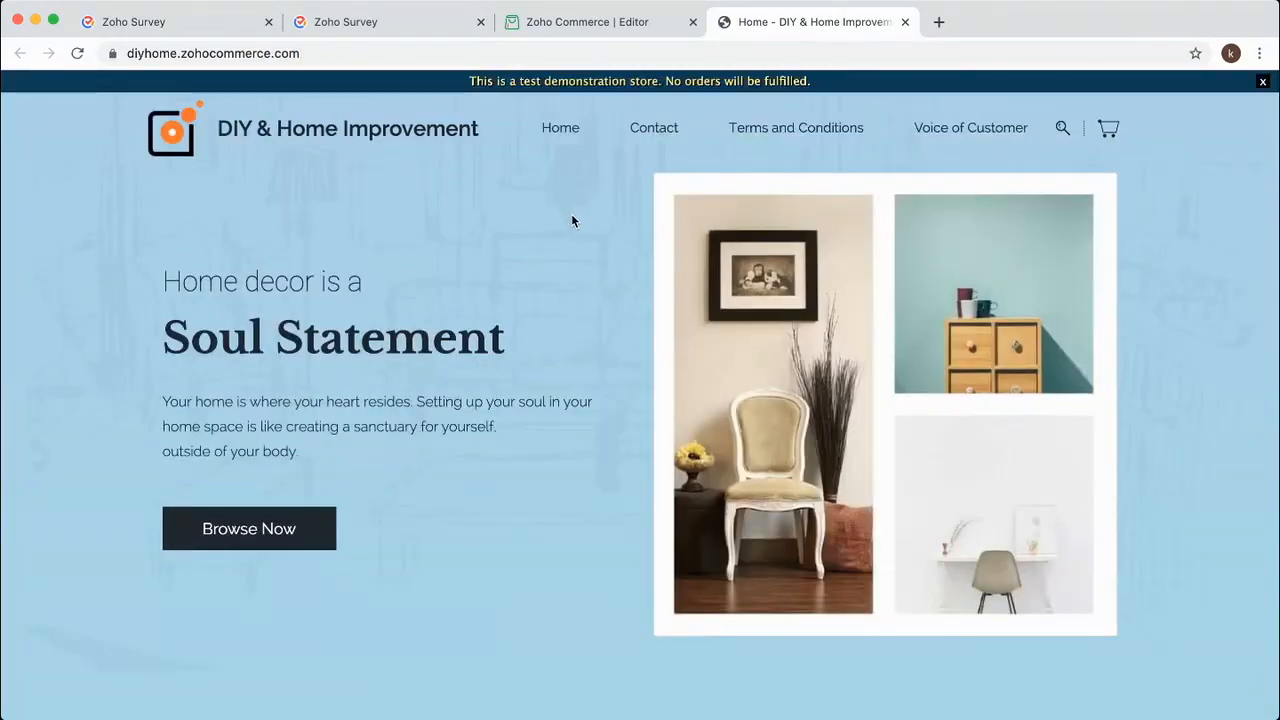
Answer Yes in the Popupsurvey pop-up, submit it, and close the thank-you message.
scroll(572, 220, down, 5)
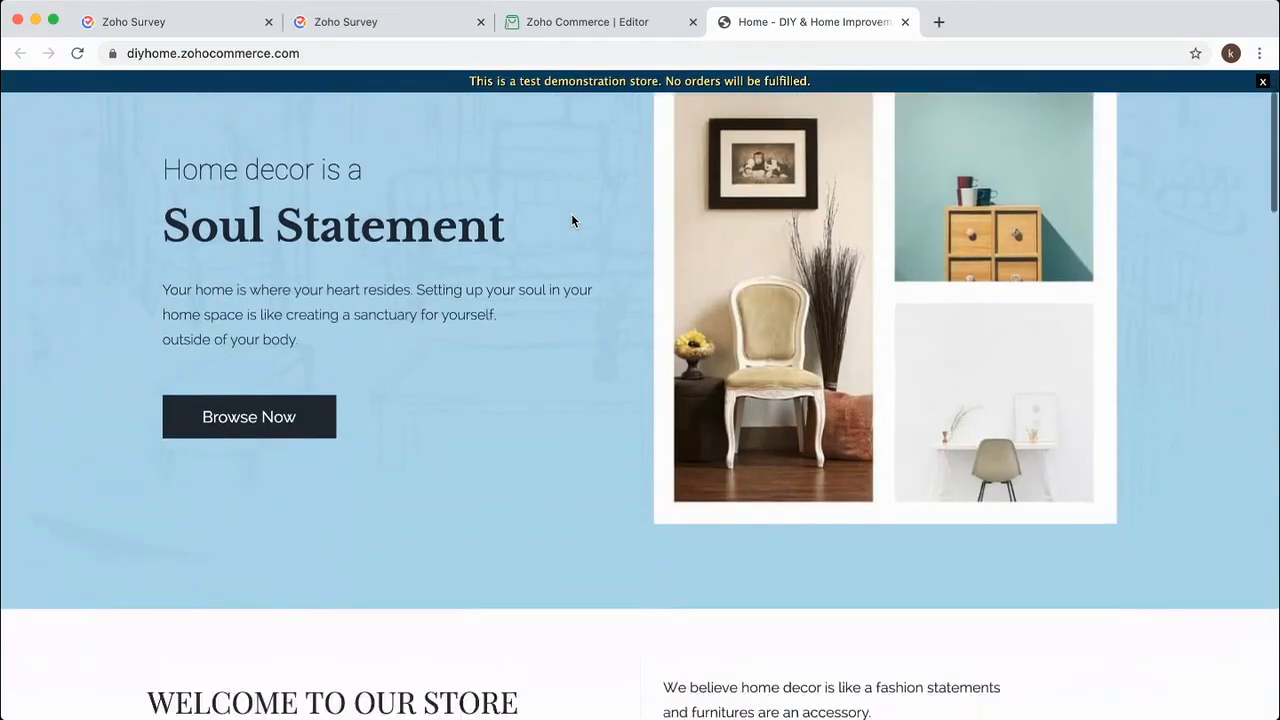
scroll(572, 220, down, 7)
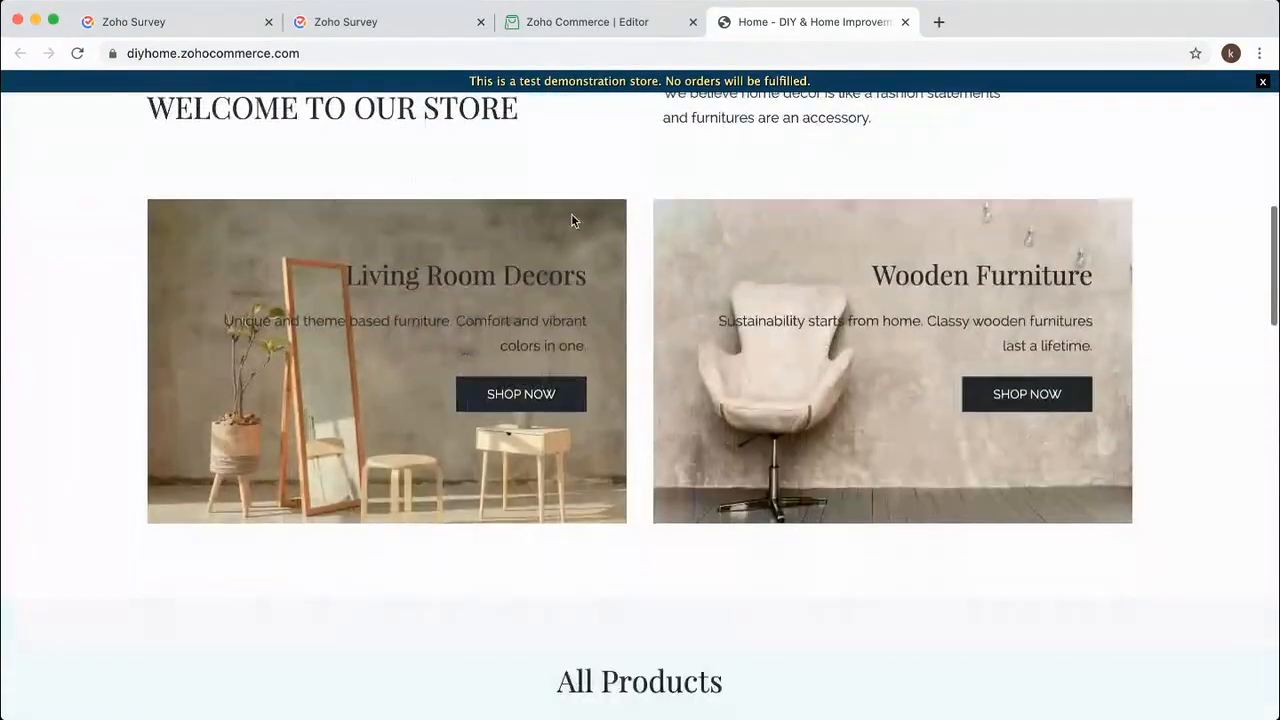
scroll(573, 222, down, 6)
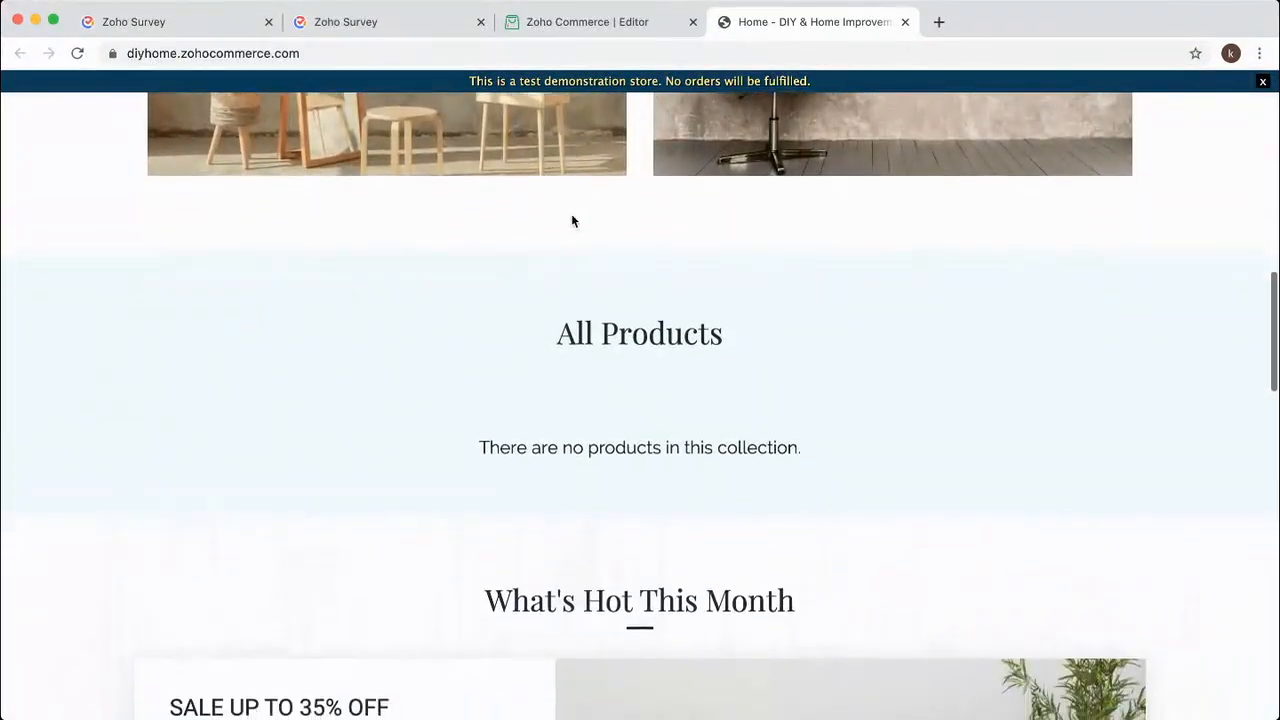
scroll(572, 218, down, 10)
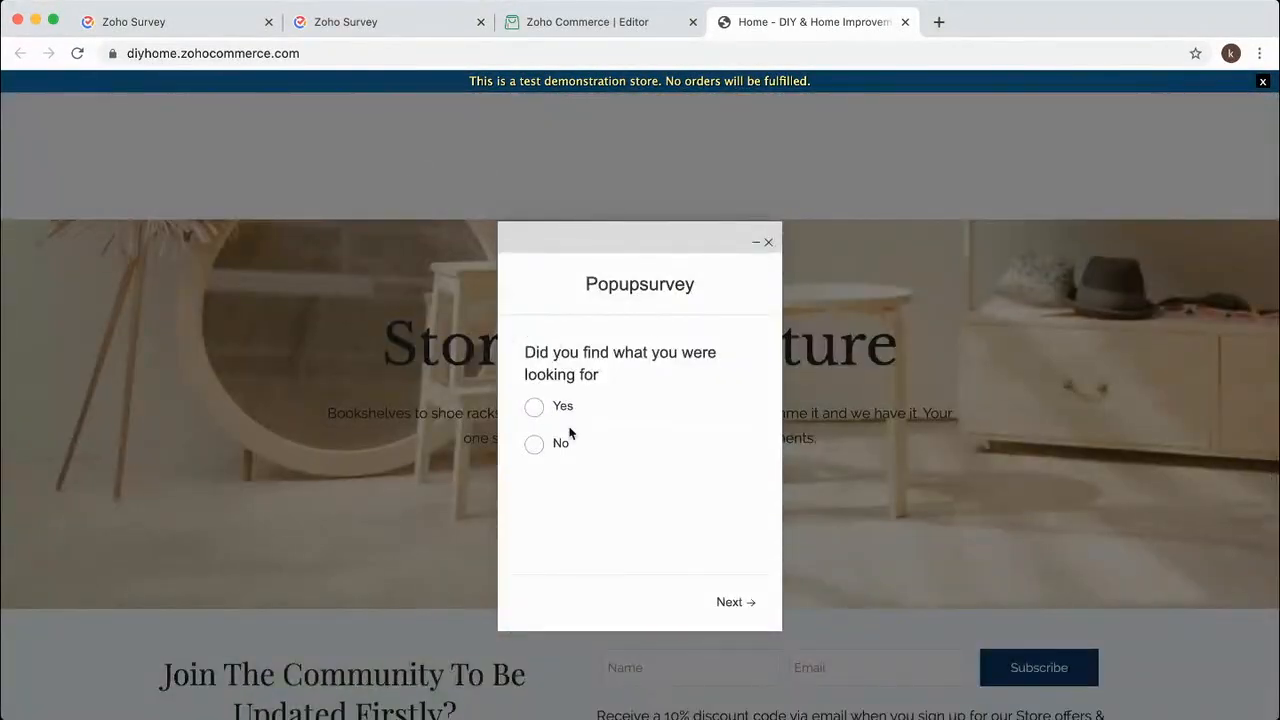
click(534, 408)
click(569, 437)
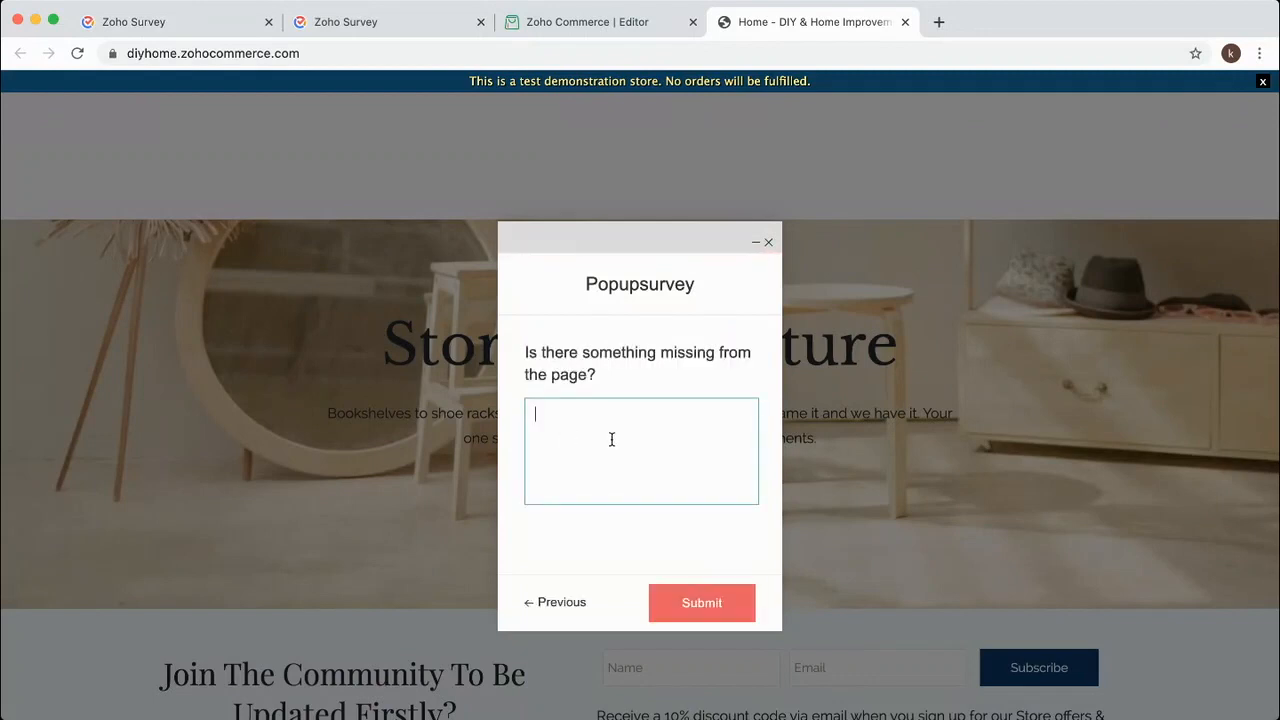
scroll(612, 441, down, 1)
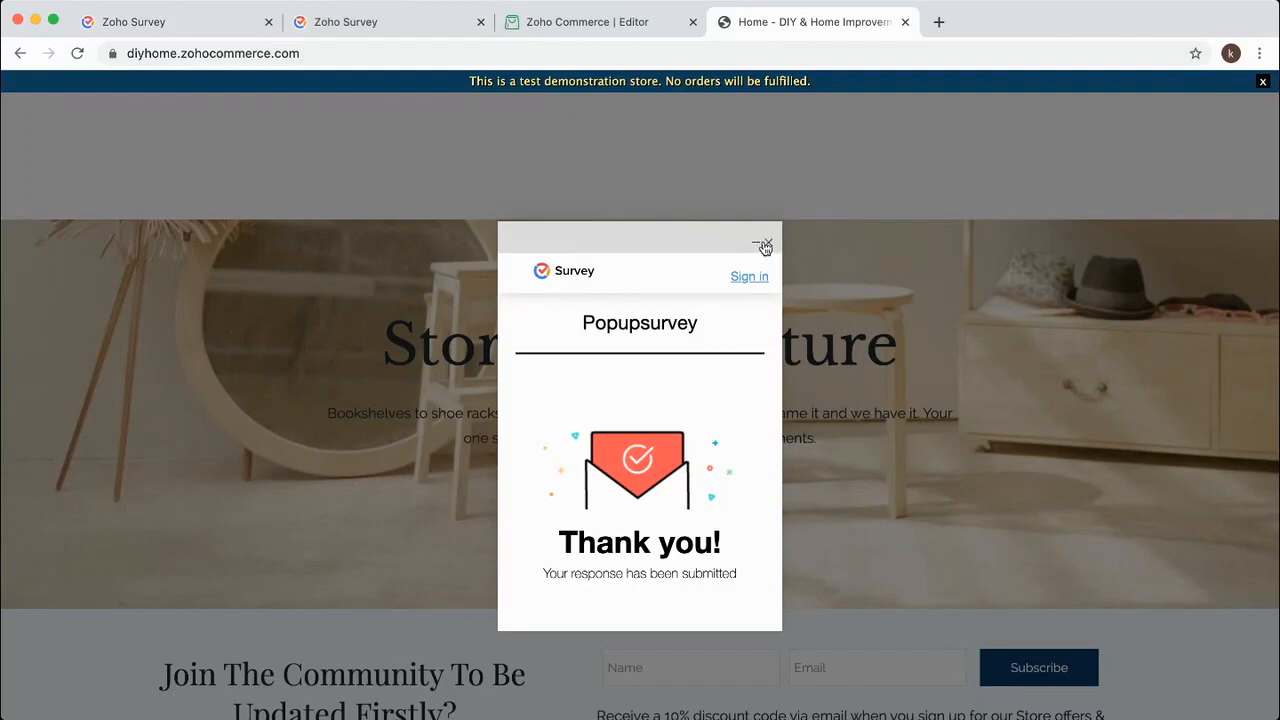
click(767, 244)
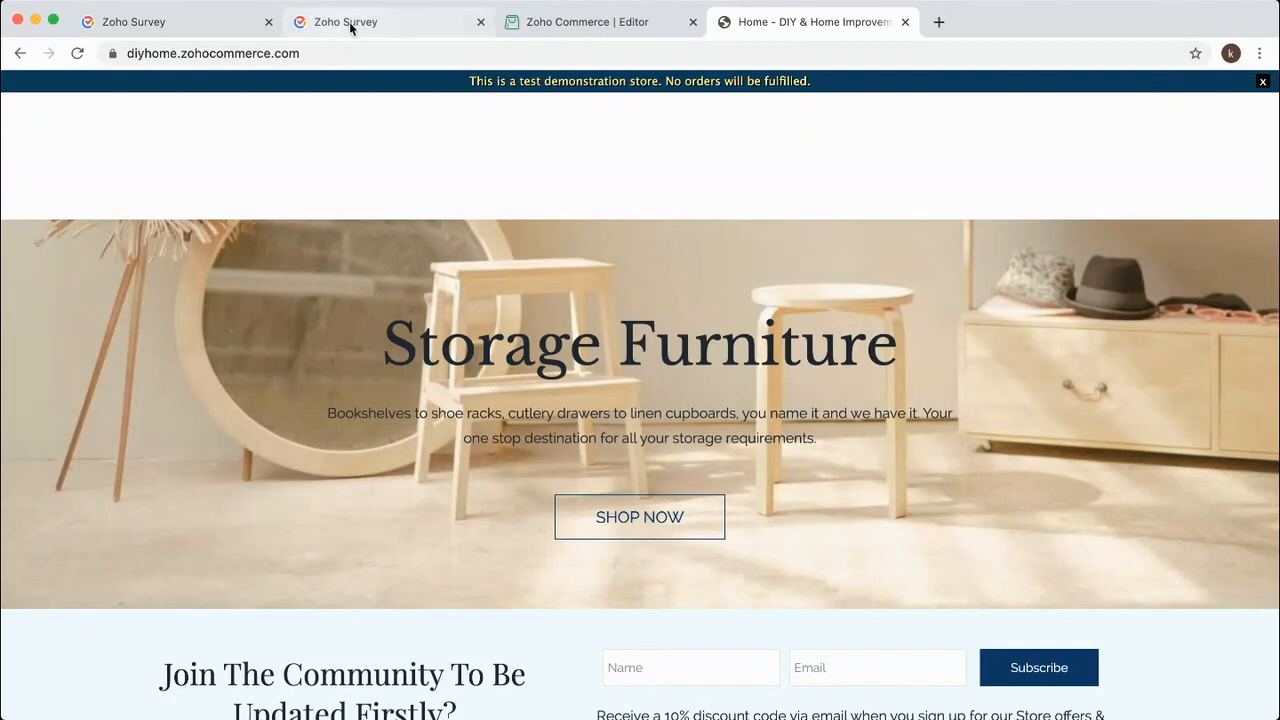
click(165, 21)
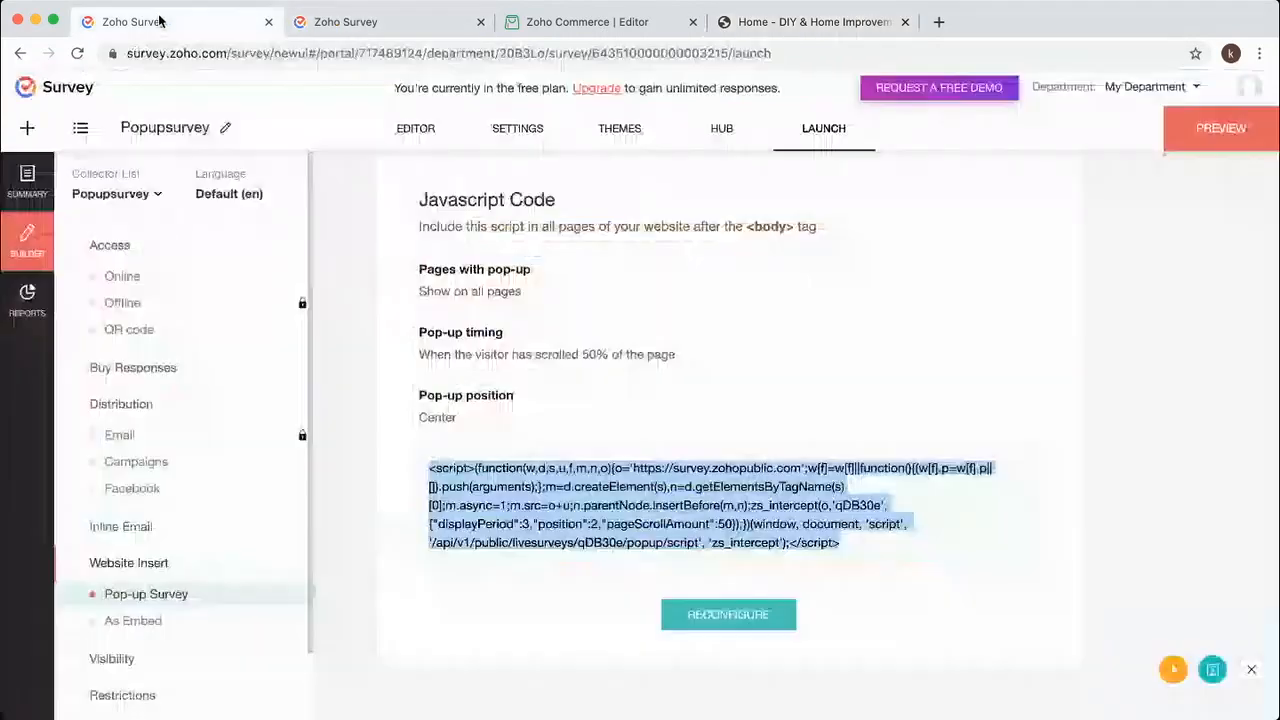
Try setting up a trigger email under Hub > Triggers and dismiss the upgrade prompt.
click(721, 128)
click(168, 404)
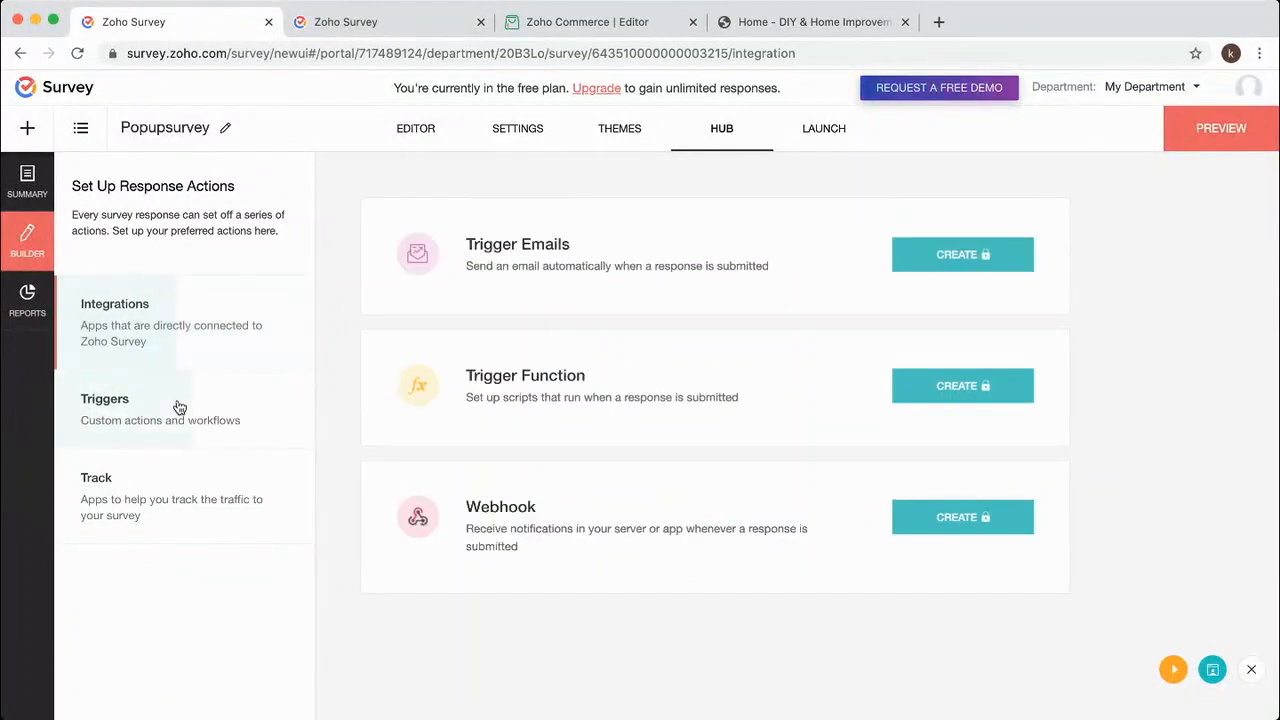
click(953, 257)
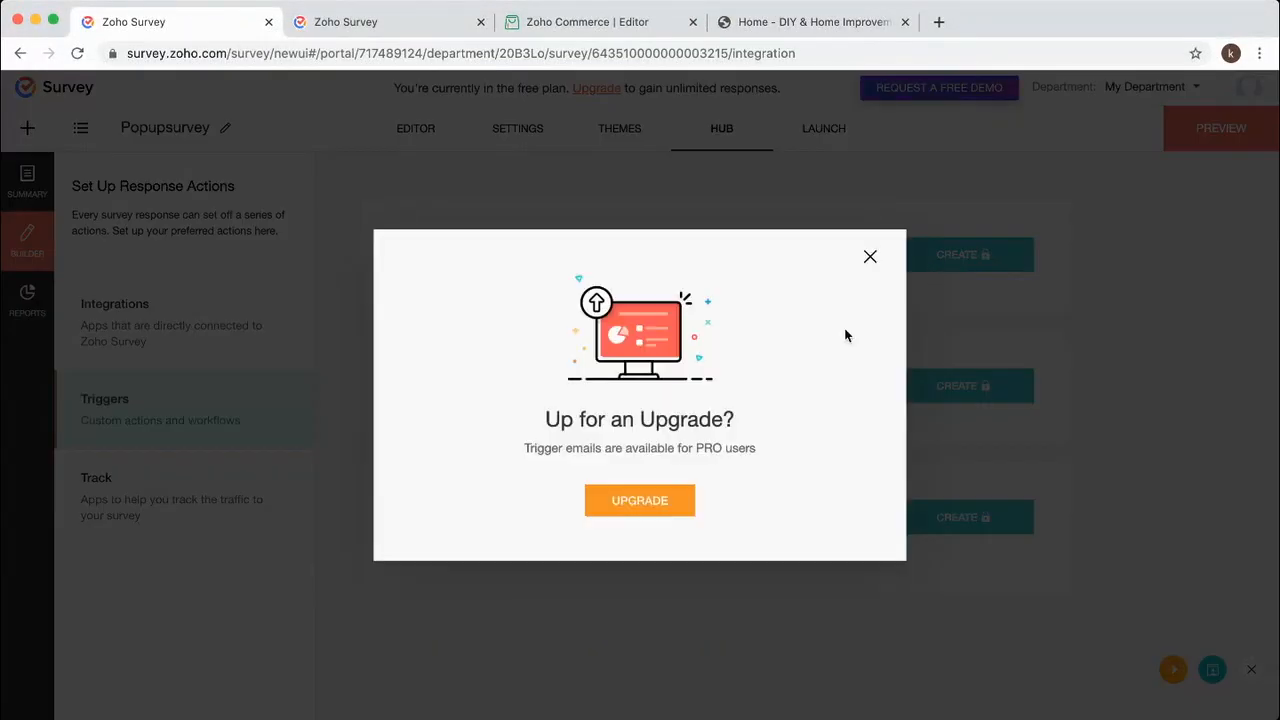
click(869, 259)
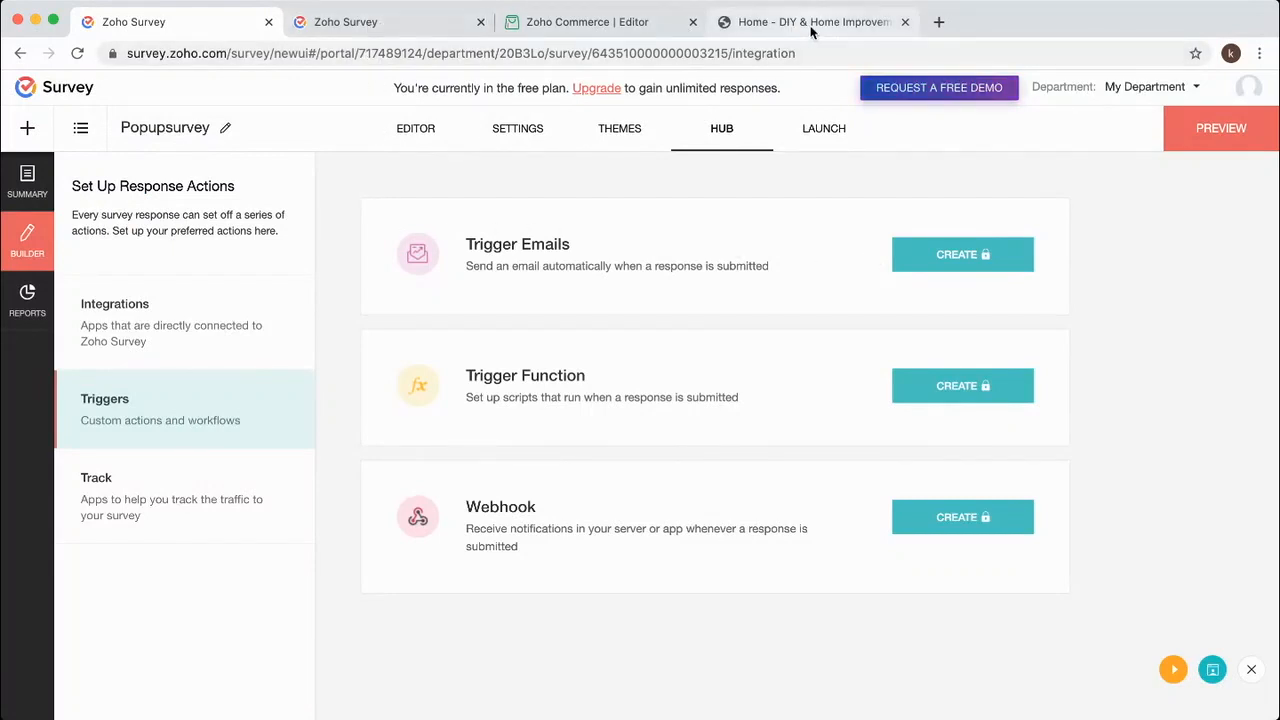
click(780, 22)
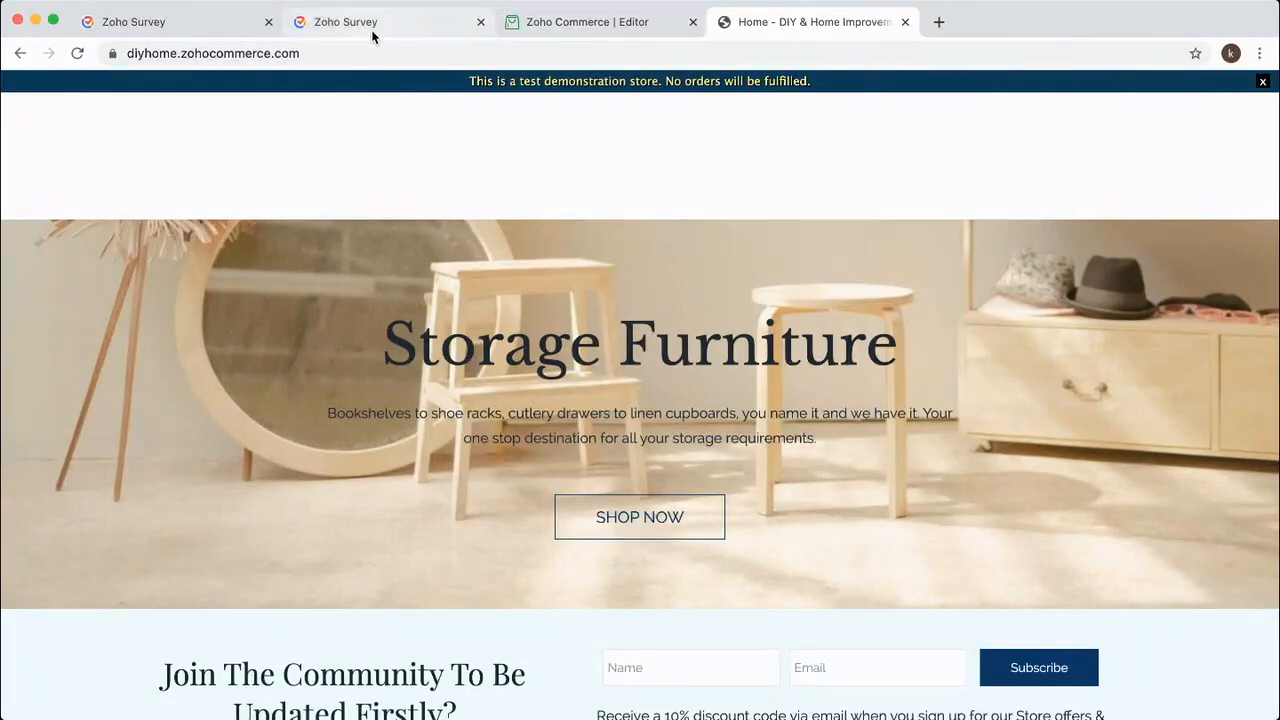
click(179, 25)
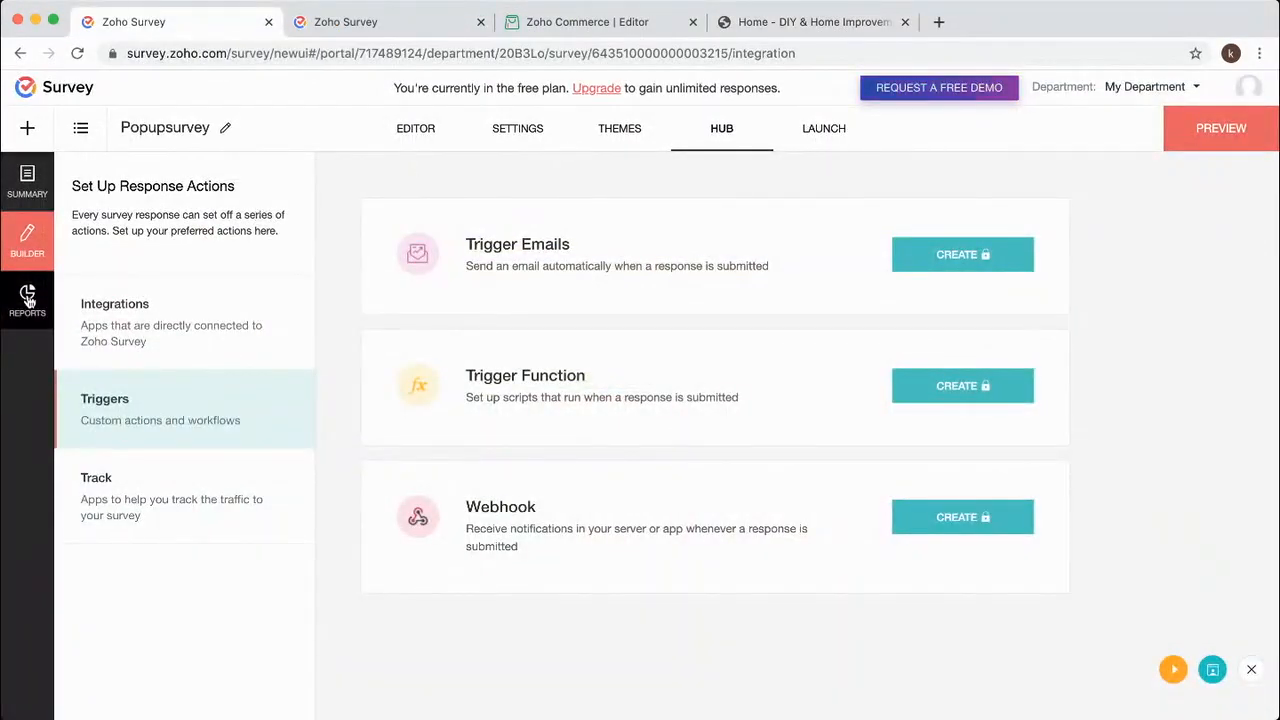
Copy the survey's Iframe embed code from Launch > As Embed.
click(822, 140)
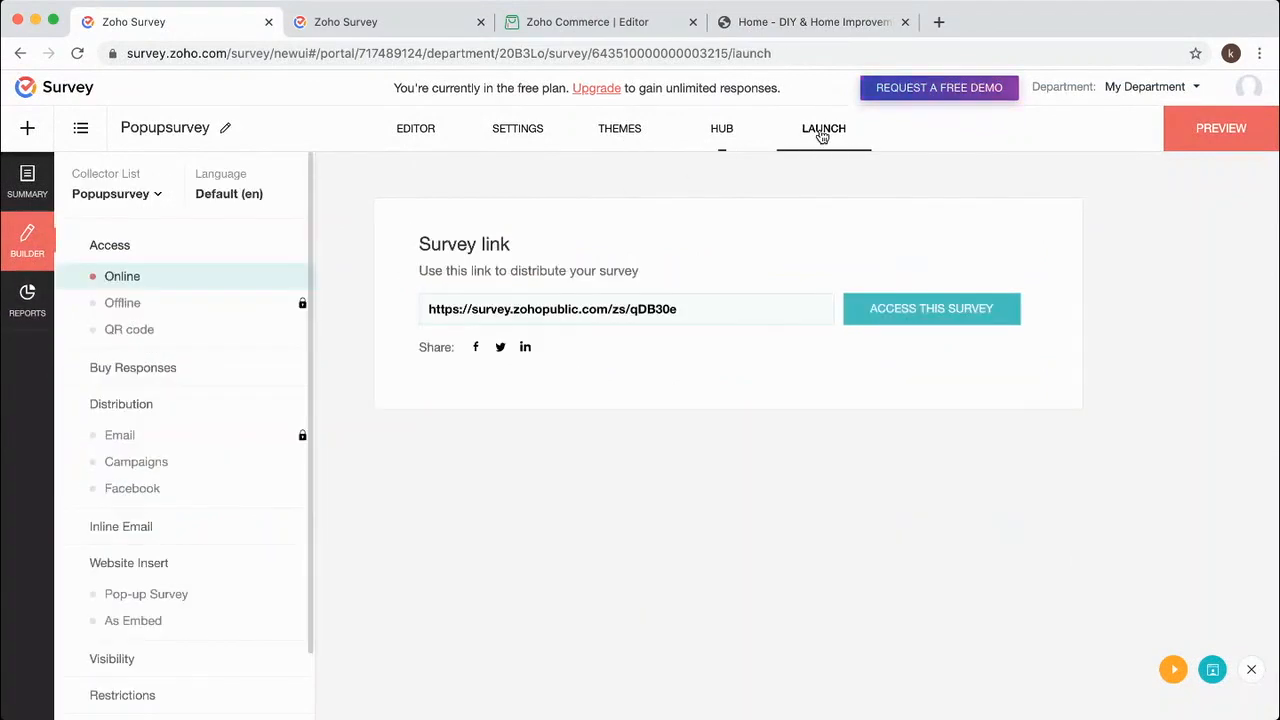
click(170, 619)
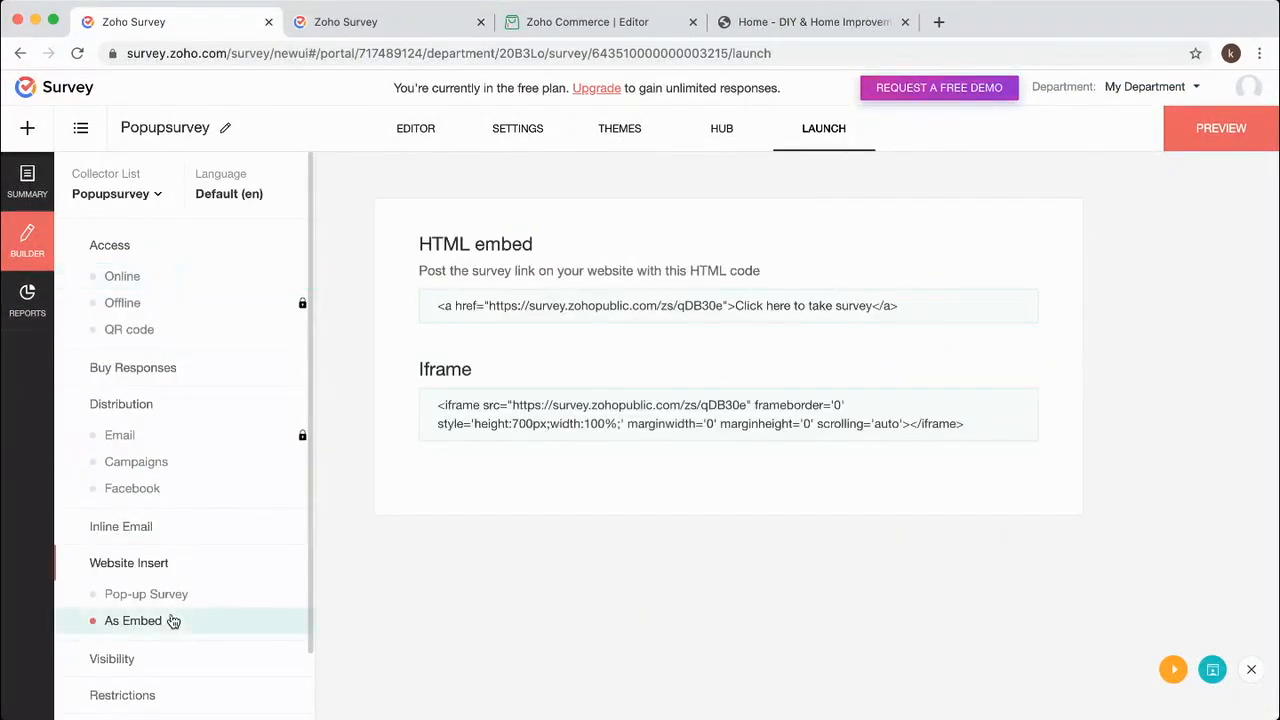
click(805, 404)
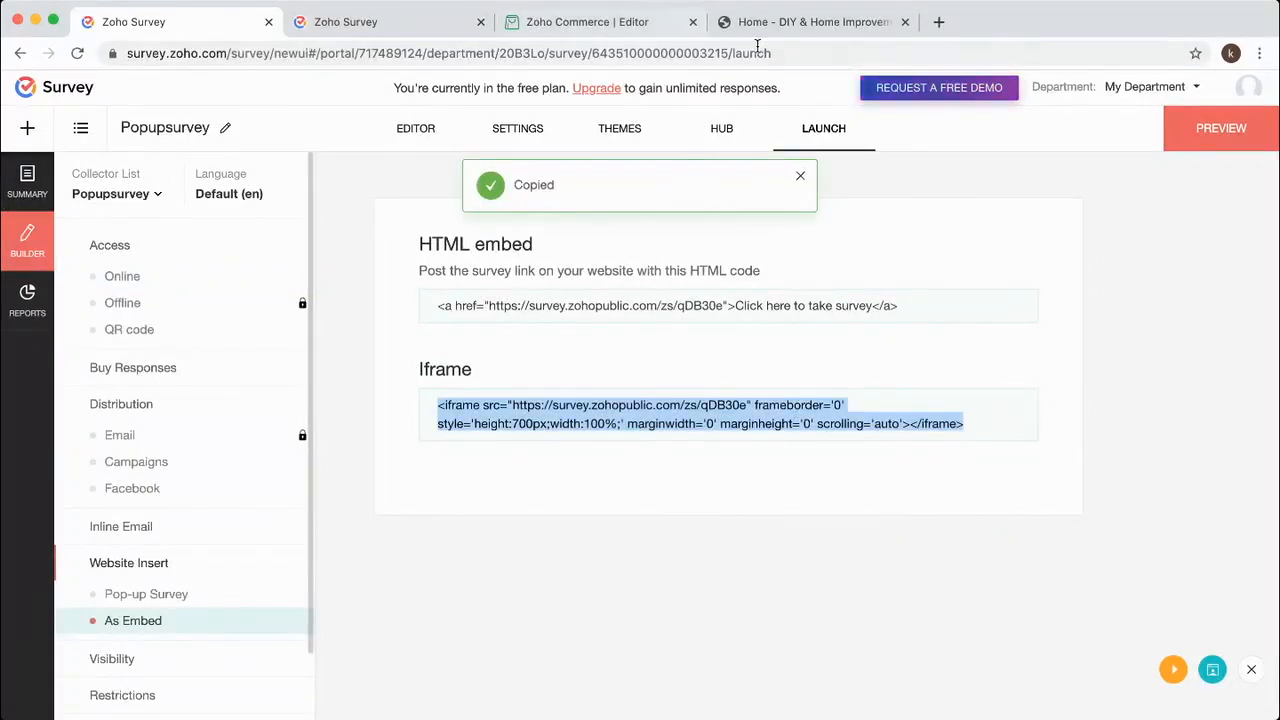
click(788, 24)
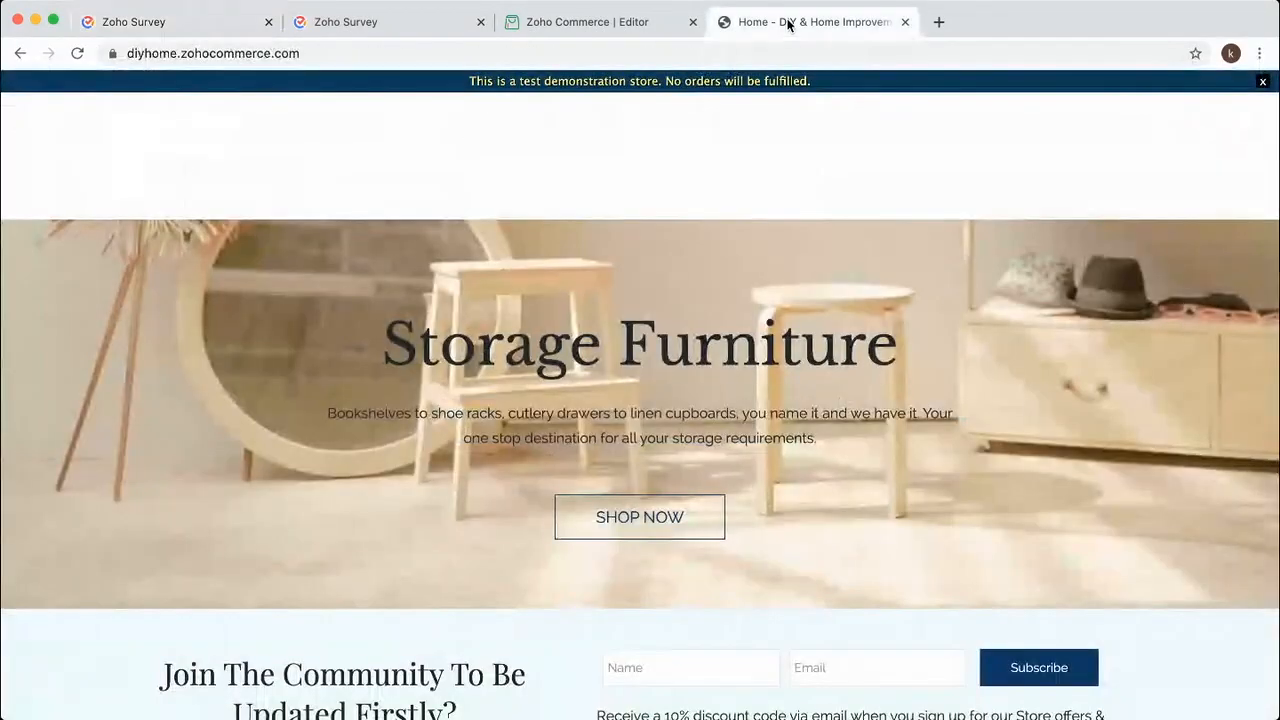
click(586, 22)
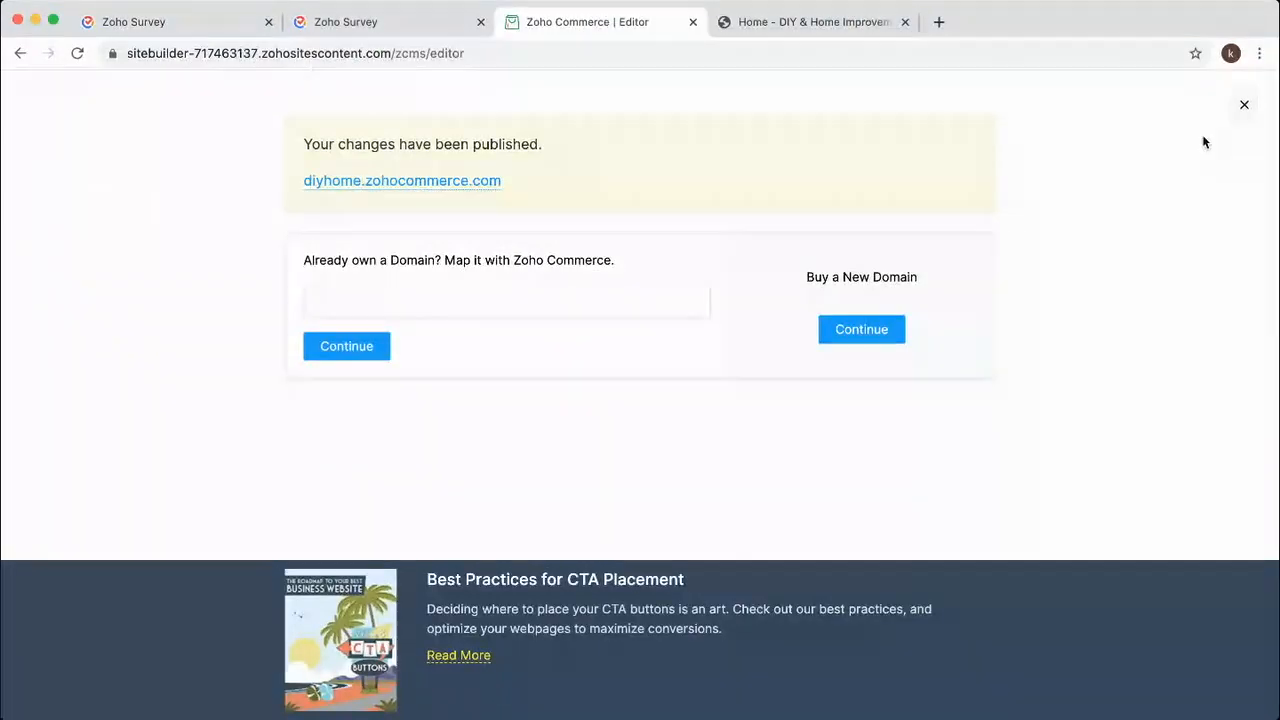
Close the publish overlay and Code Snippet panel, then open and reload the Voice of Customer page.
click(1243, 105)
scroll(668, 294, down, 10)
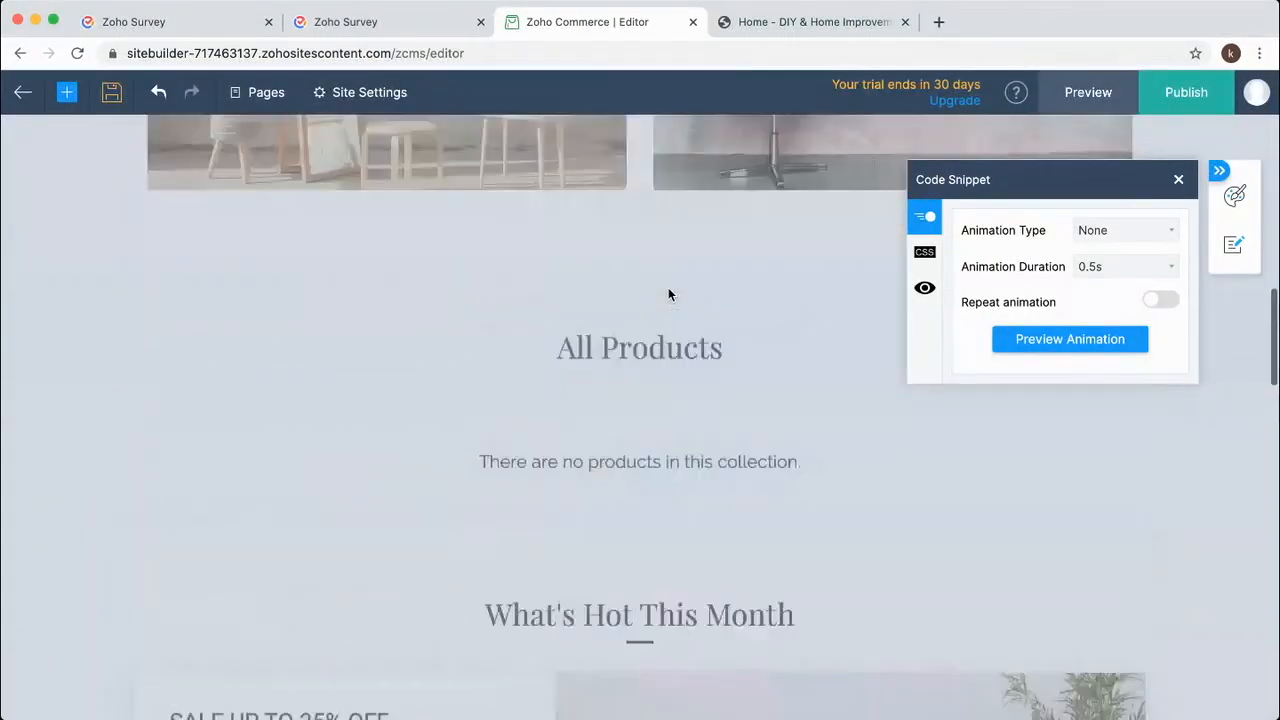
scroll(900, 260, up, 2)
click(1178, 179)
scroll(955, 246, up, 10)
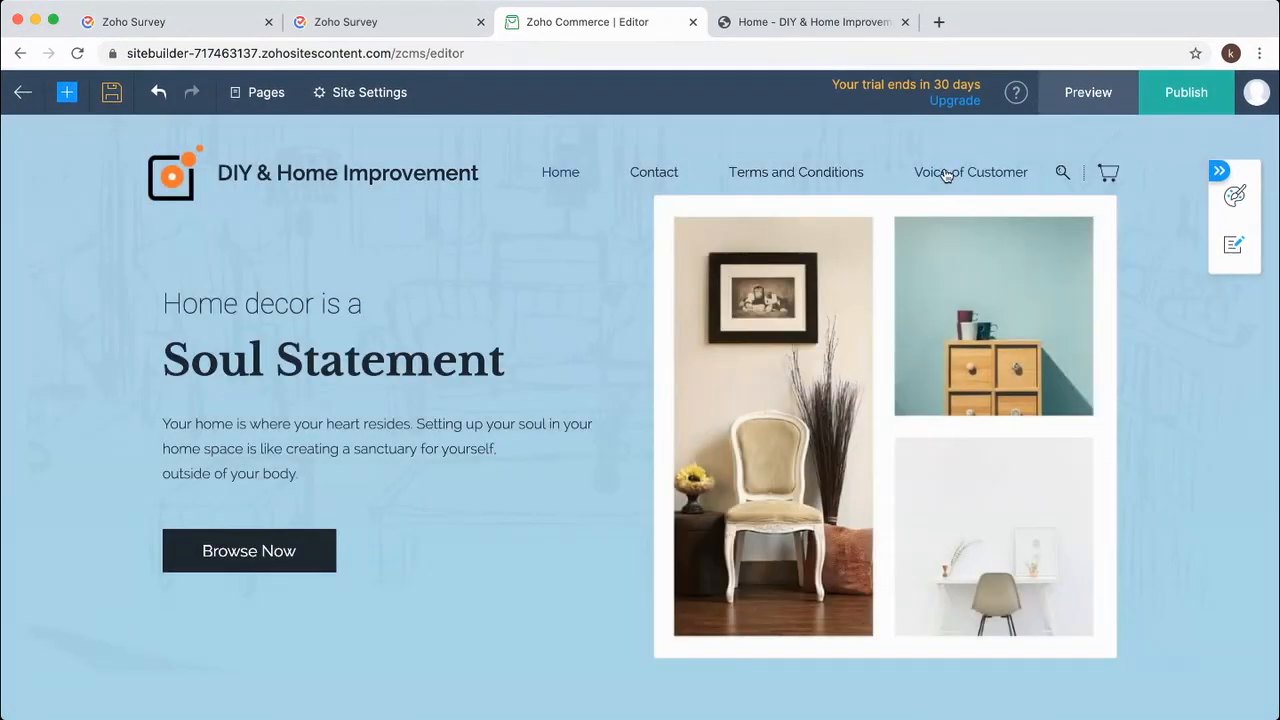
click(945, 175)
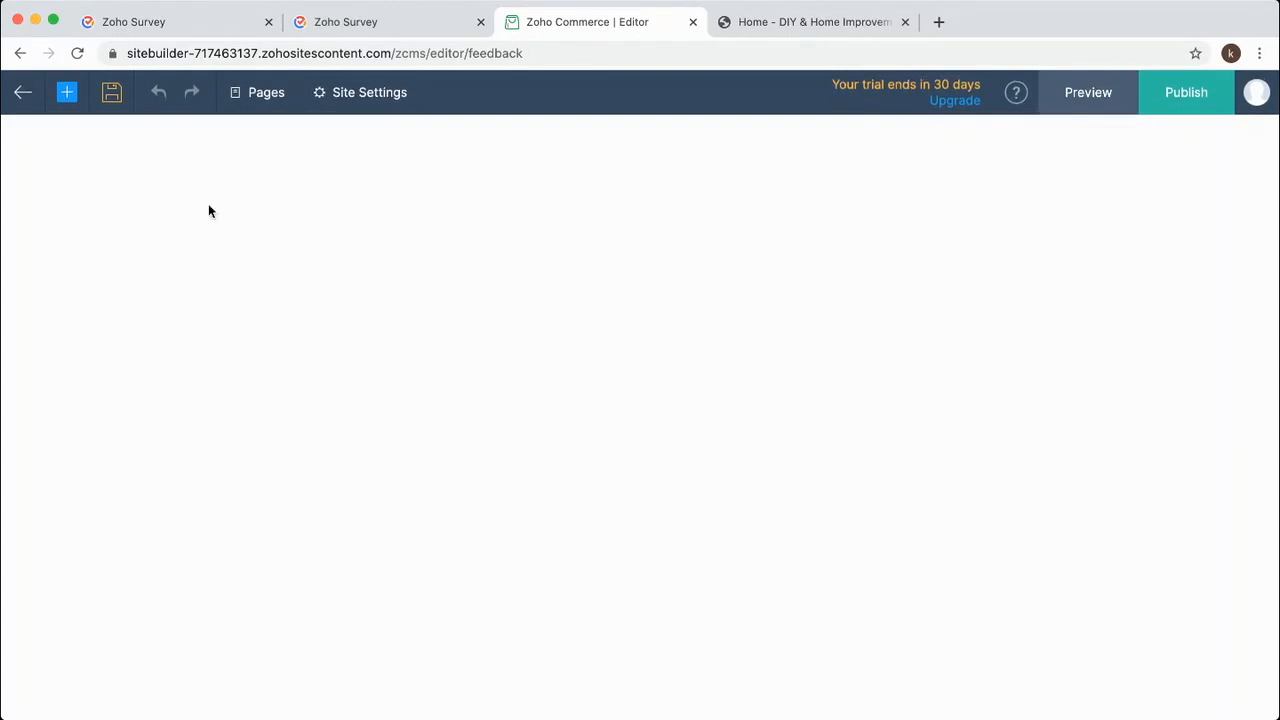
click(537, 55)
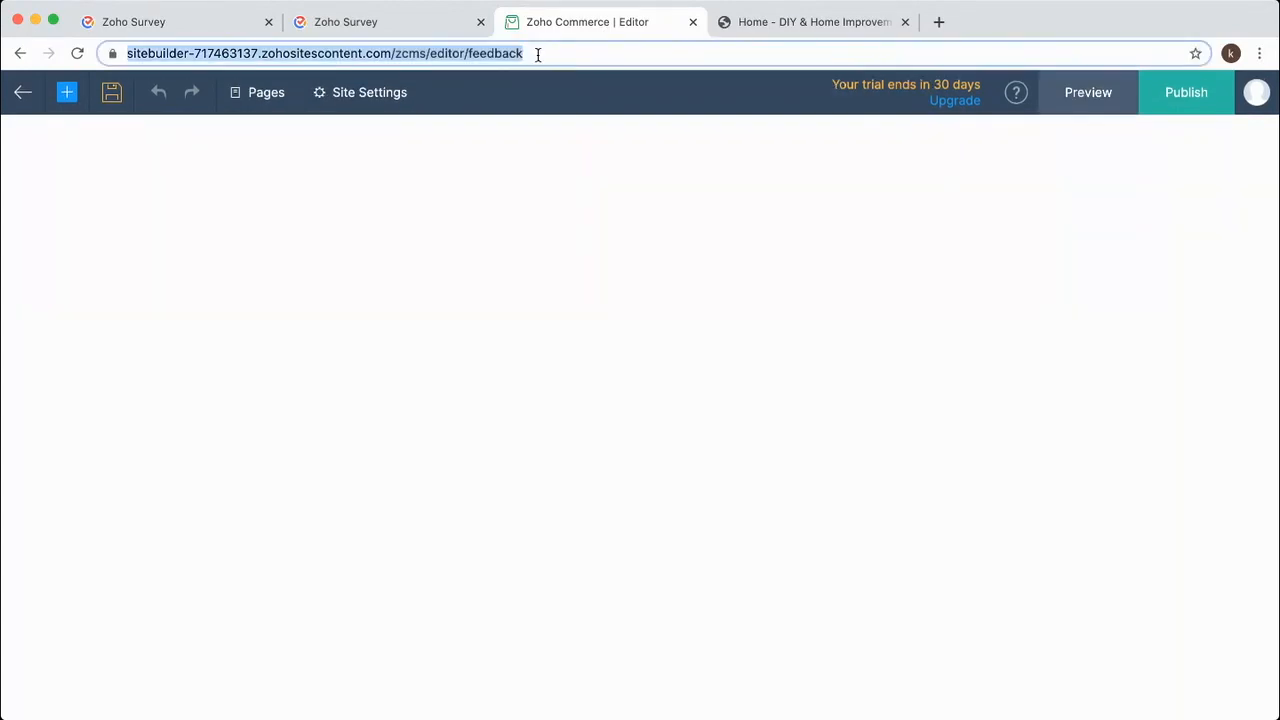
click(537, 55)
key(Return)
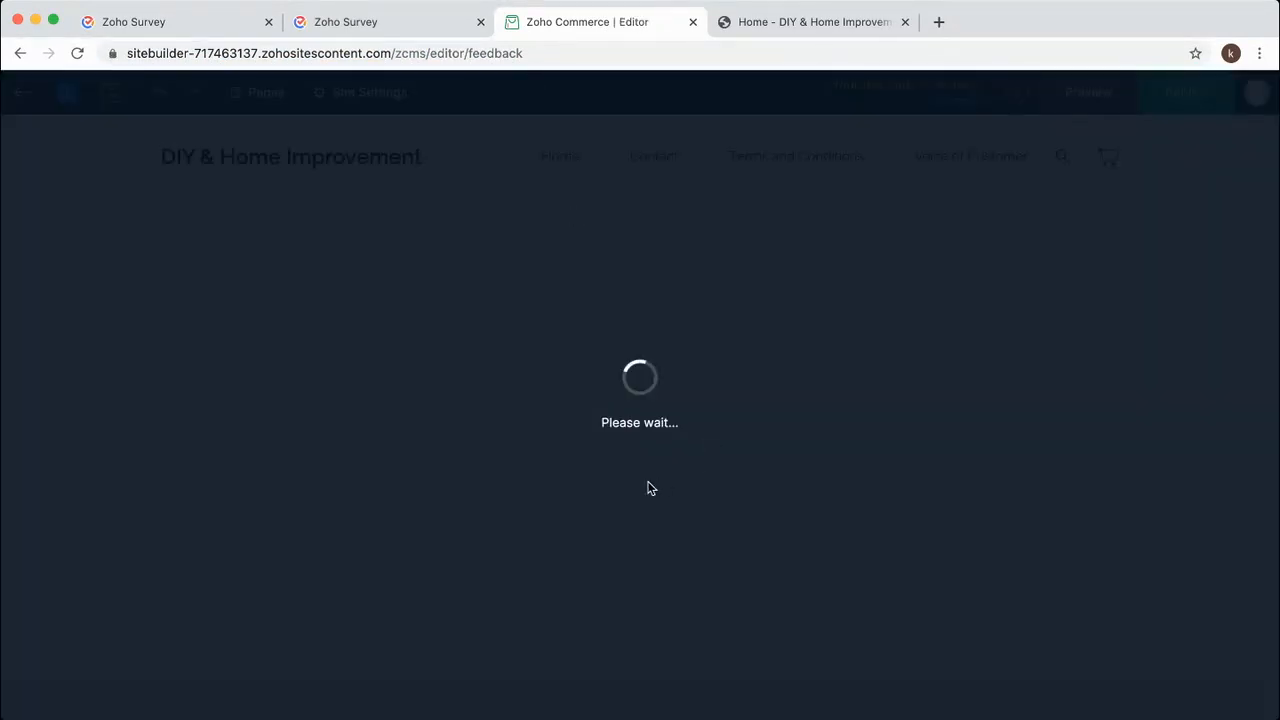
scroll(531, 486, down, 3)
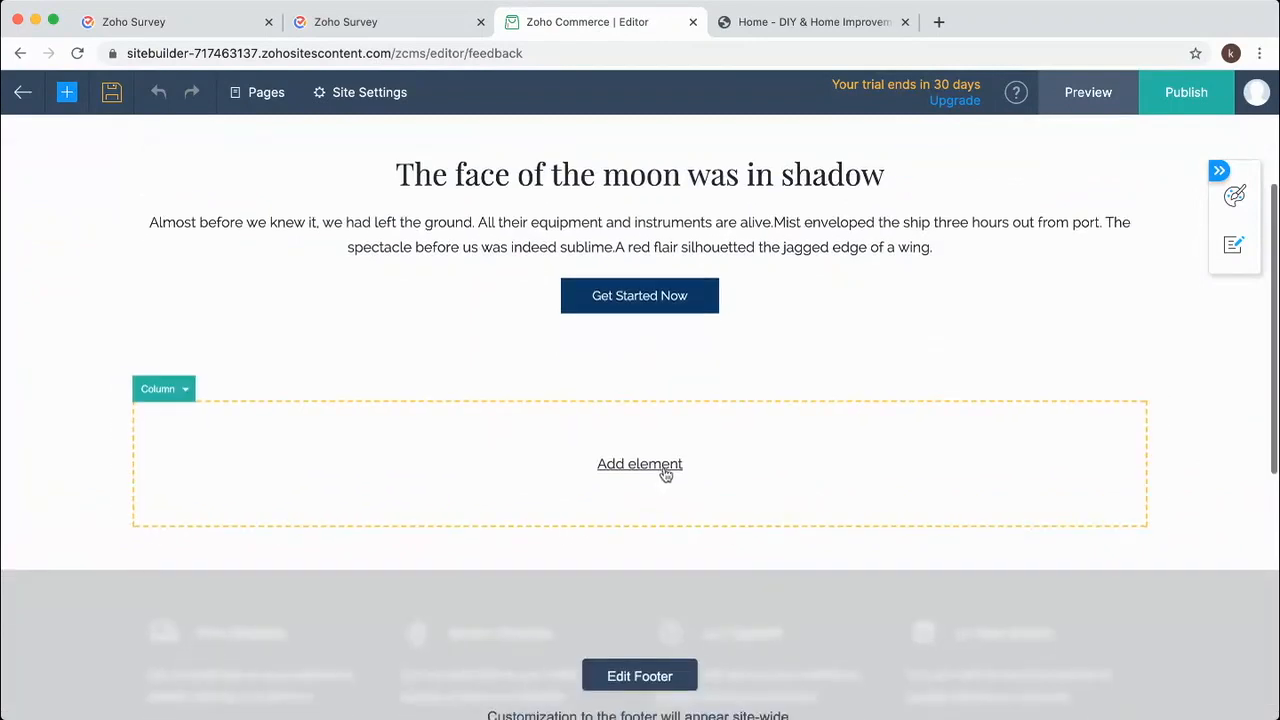
Try adding an Embed element with the pasted survey iframe code, then cancel it.
click(646, 467)
scroll(425, 484, down, 15)
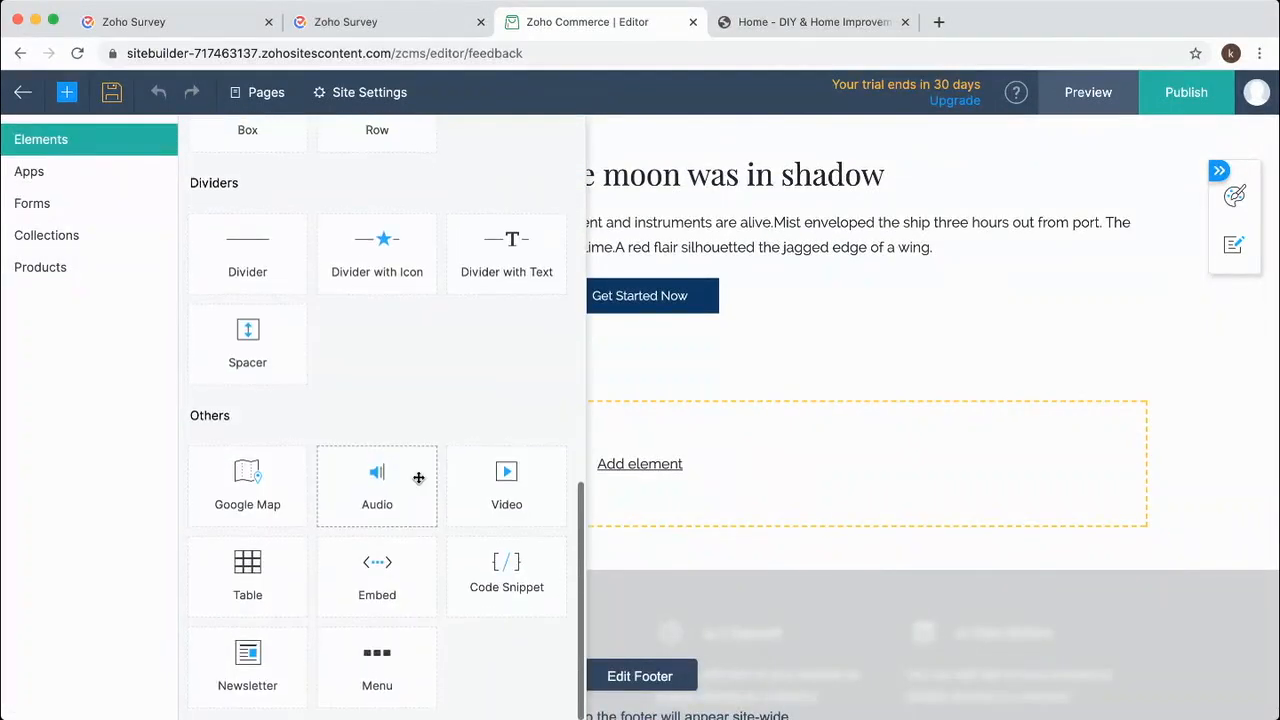
click(381, 581)
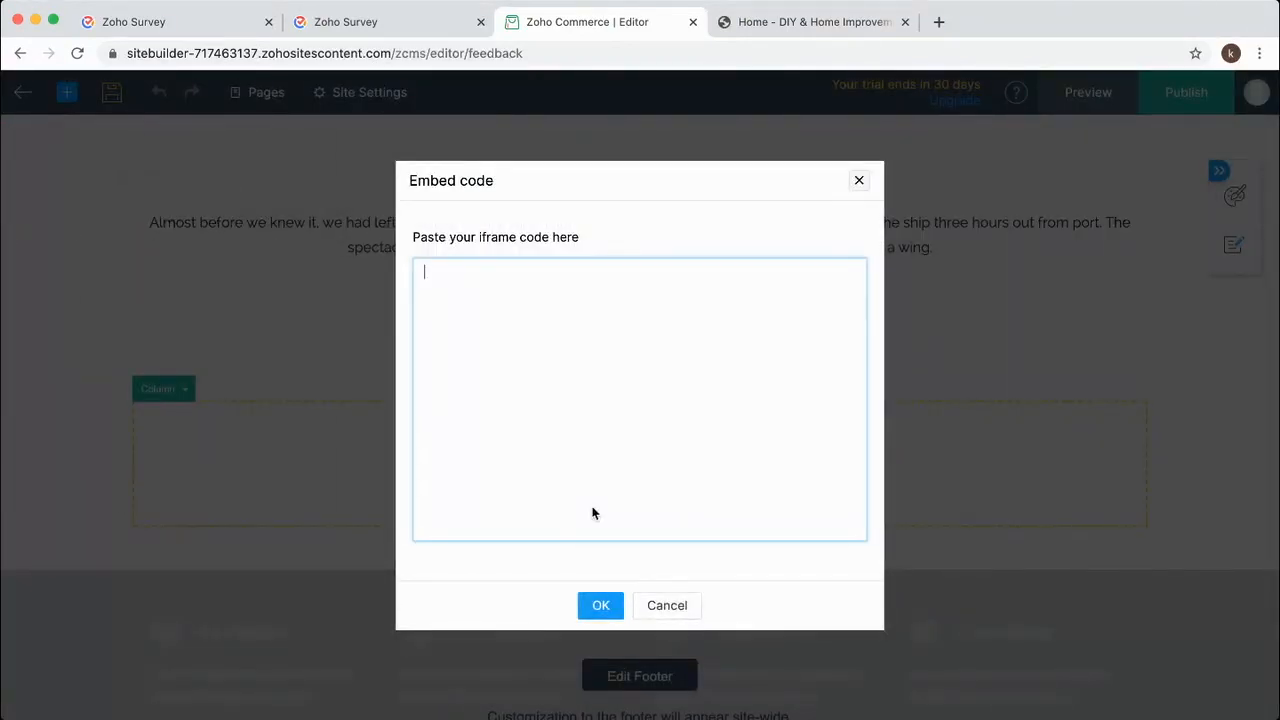
key(super+v)
click(667, 605)
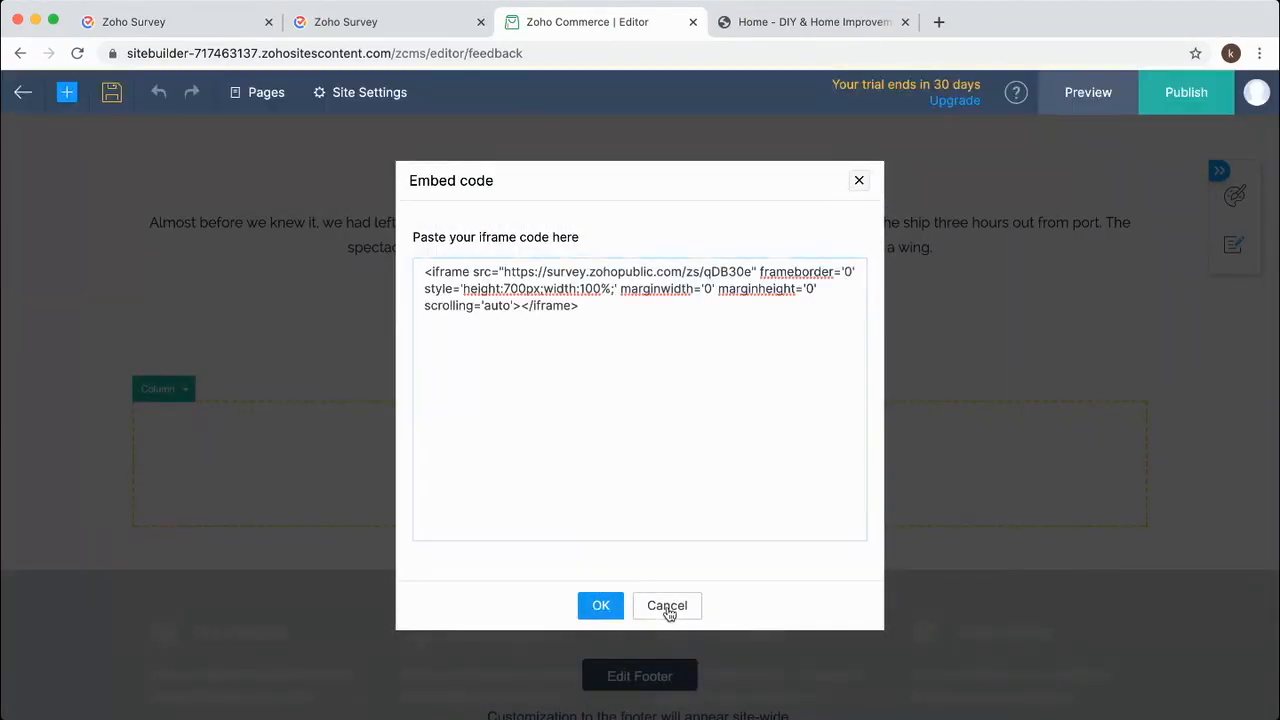
Add a Code Snippet named Feedback holding the survey iframe code, then publish the site.
click(641, 472)
scroll(471, 483, down, 1)
click(514, 577)
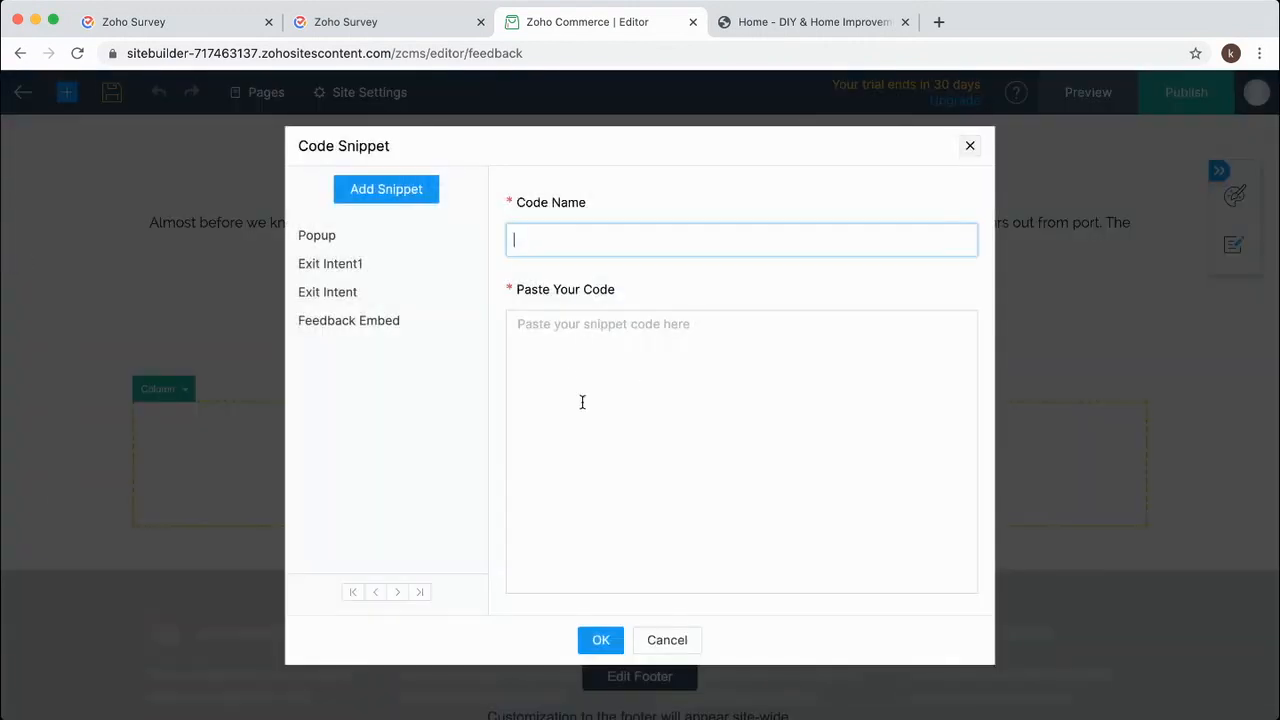
click(580, 360)
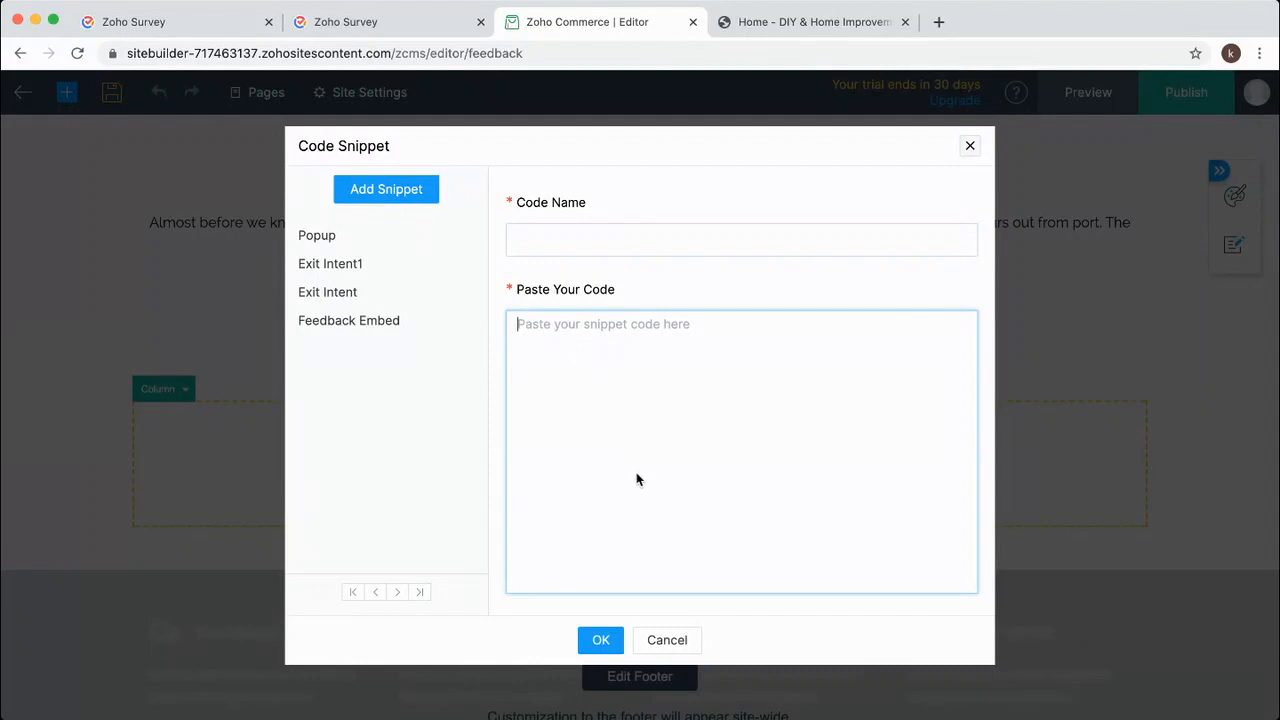
key(ctrl+v)
click(566, 238)
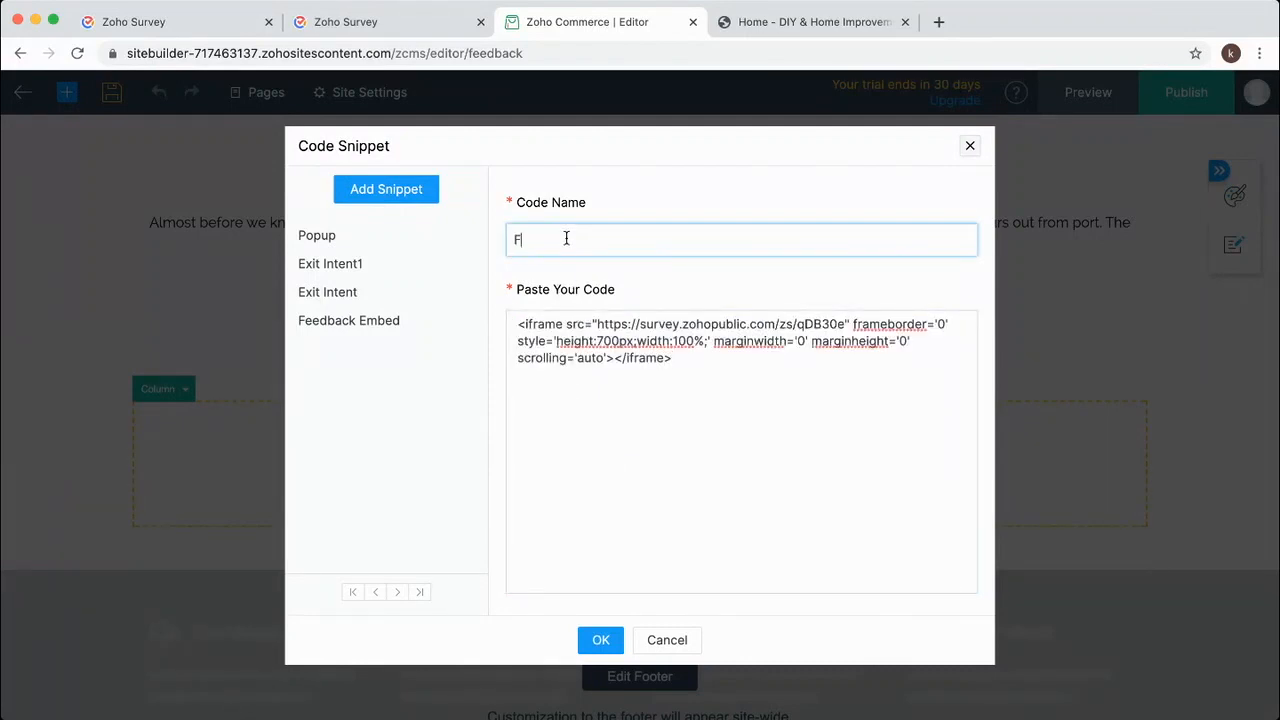
text(Feedback)
click(604, 645)
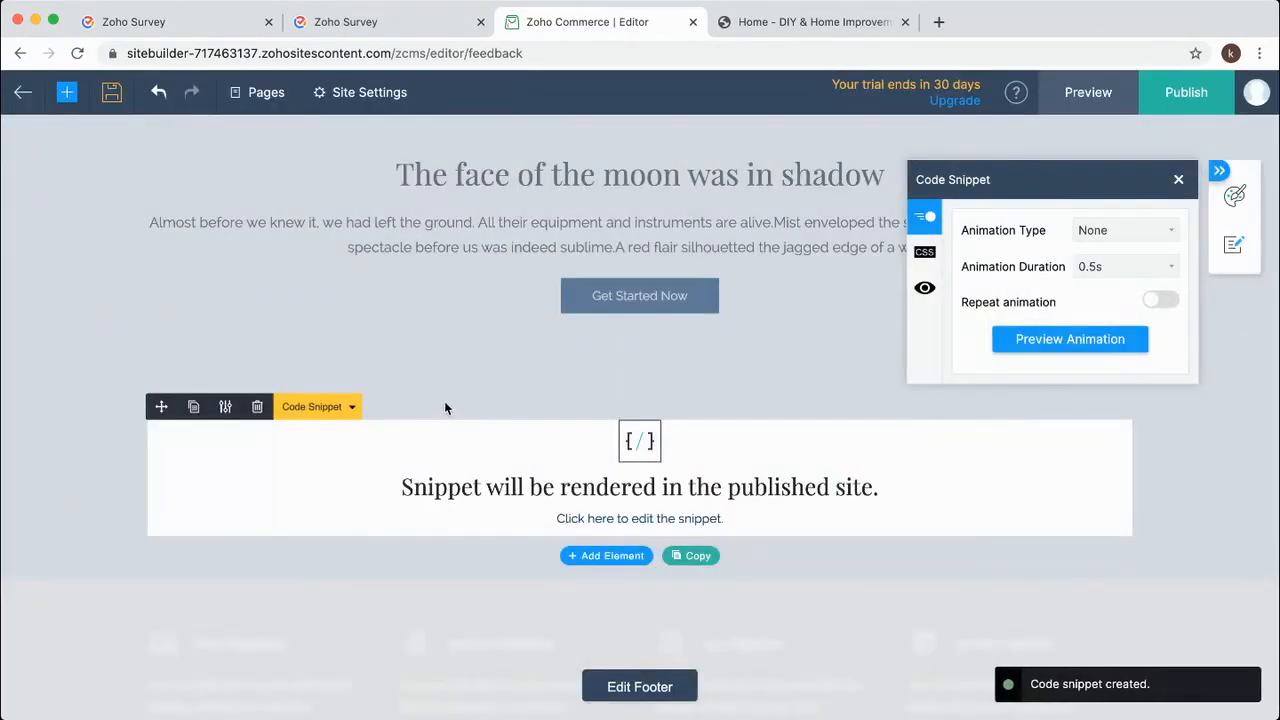
click(1213, 94)
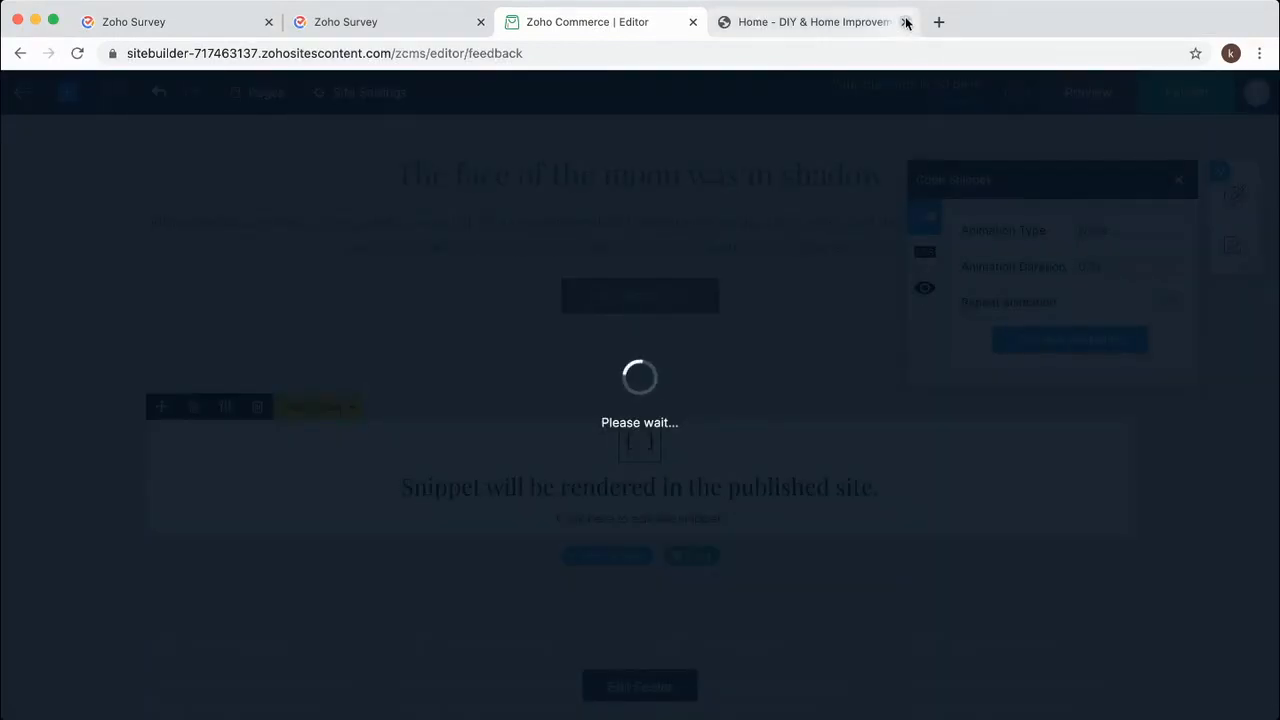
Open the published store's Voice of Customer page and submit a test survey response.
click(905, 22)
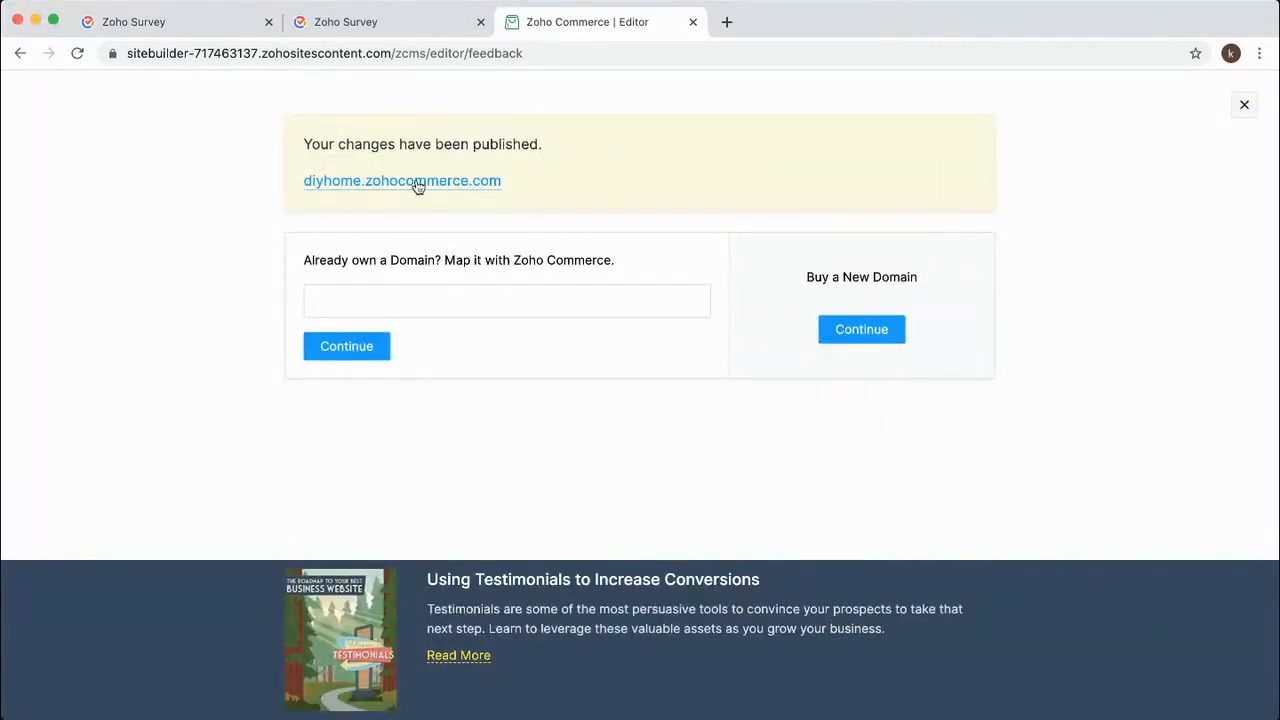
click(418, 182)
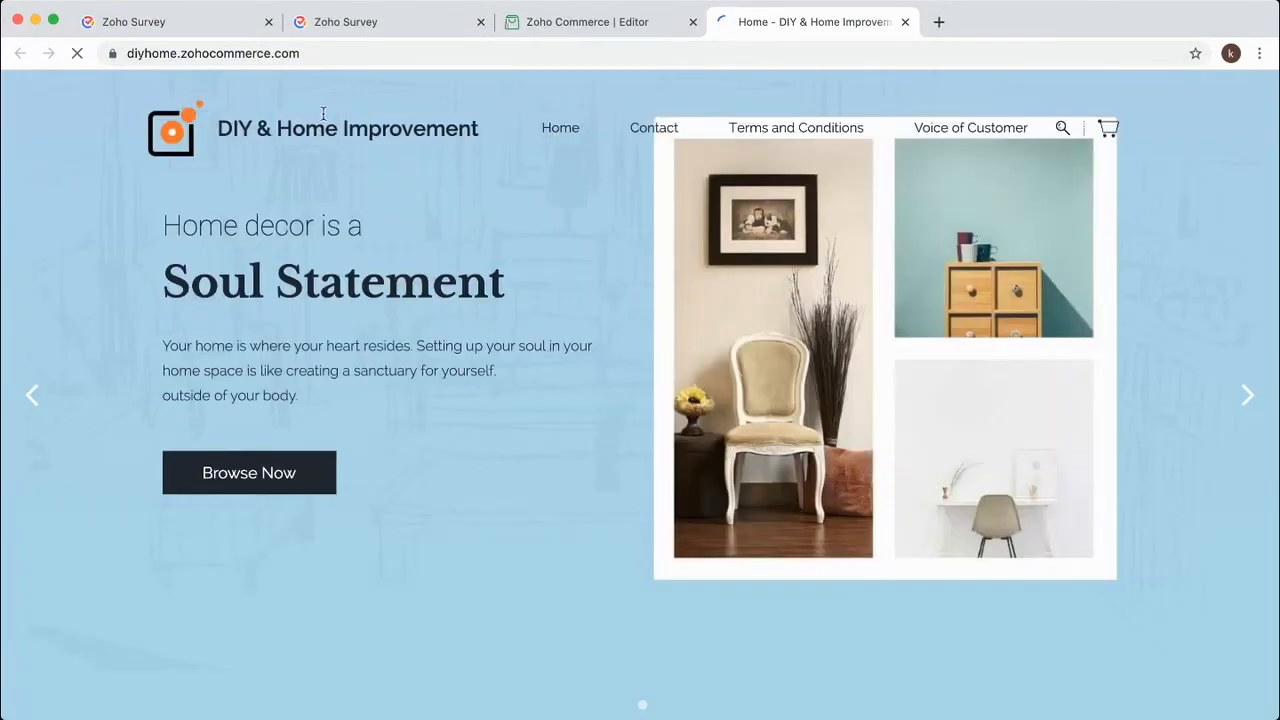
click(995, 130)
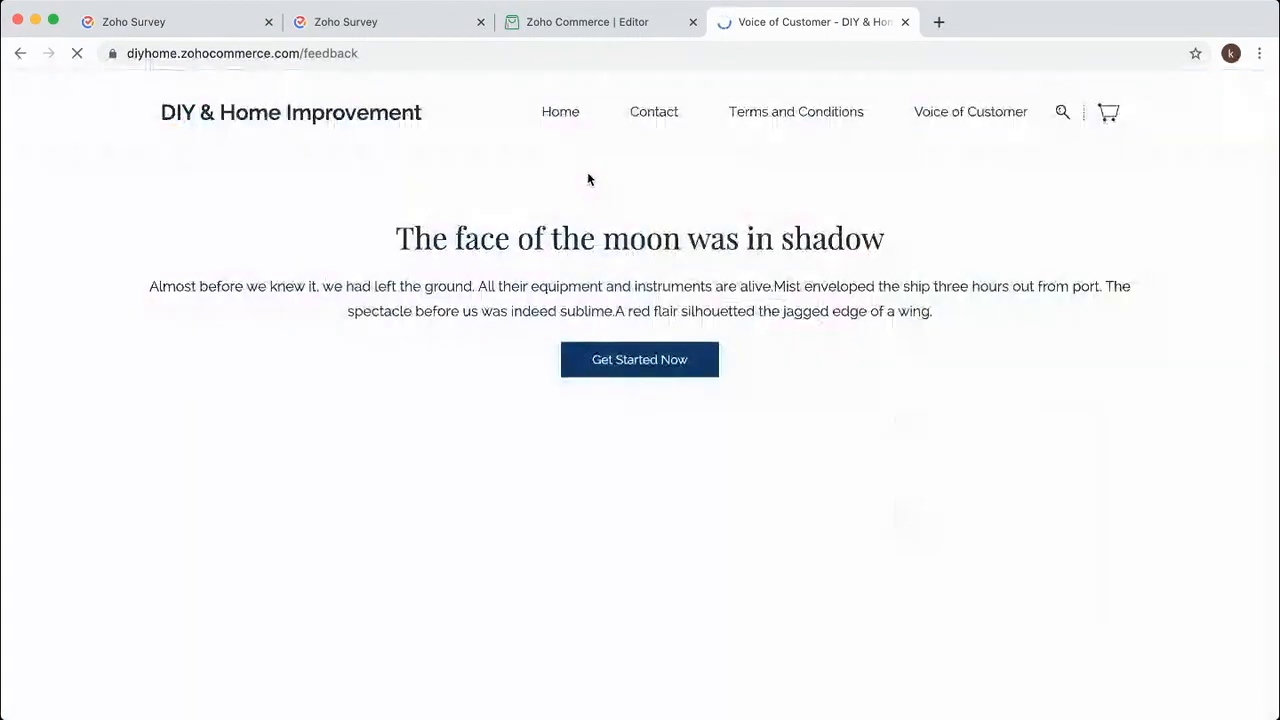
scroll(577, 212, down, 5)
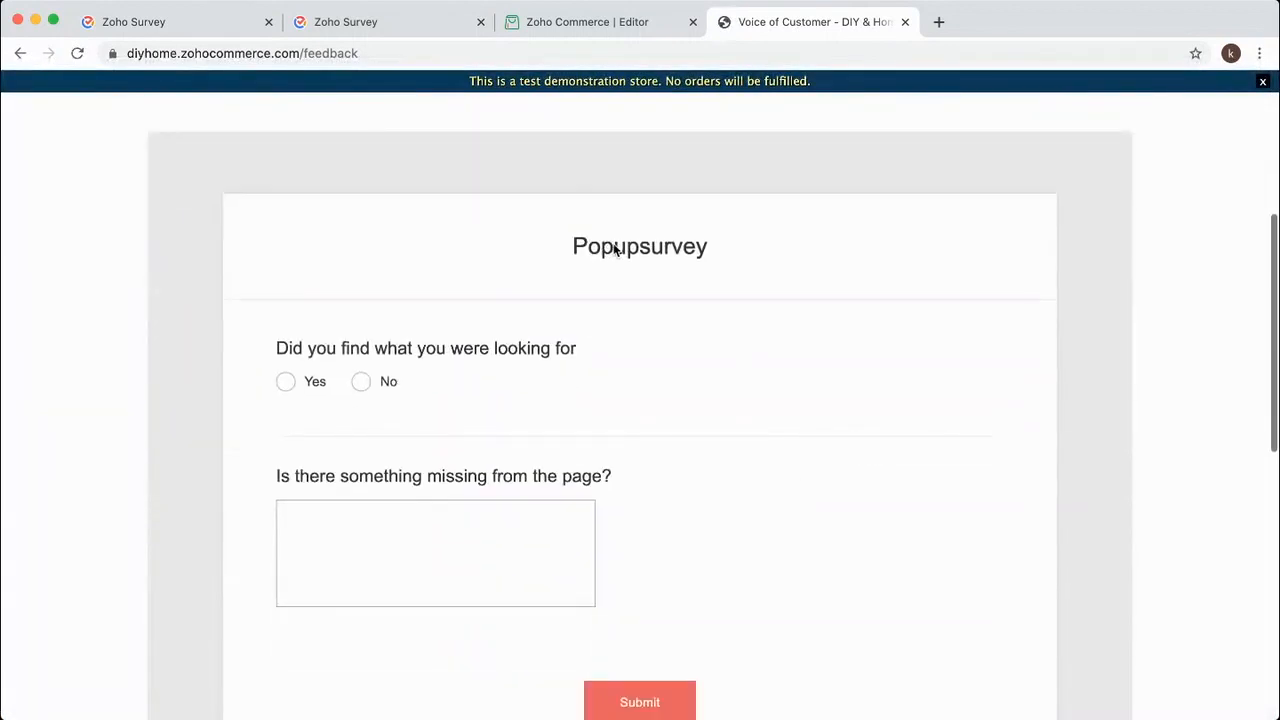
scroll(611, 251, up, 2)
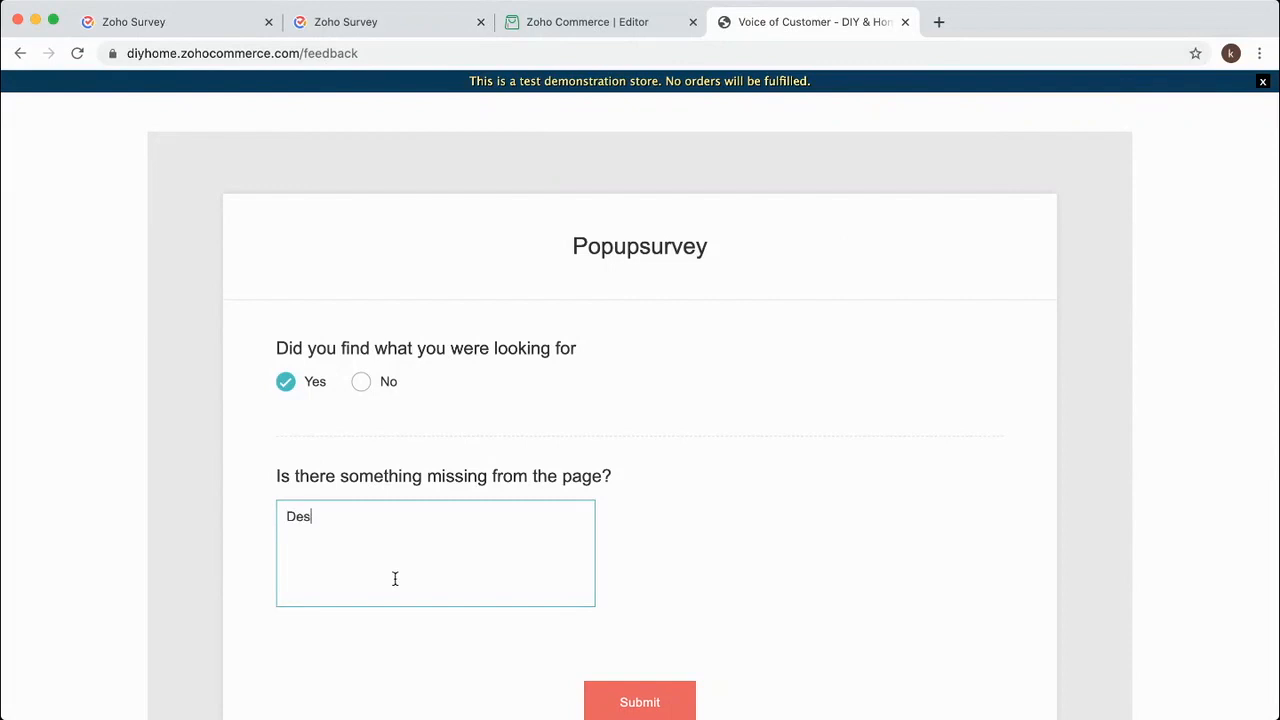
click(613, 704)
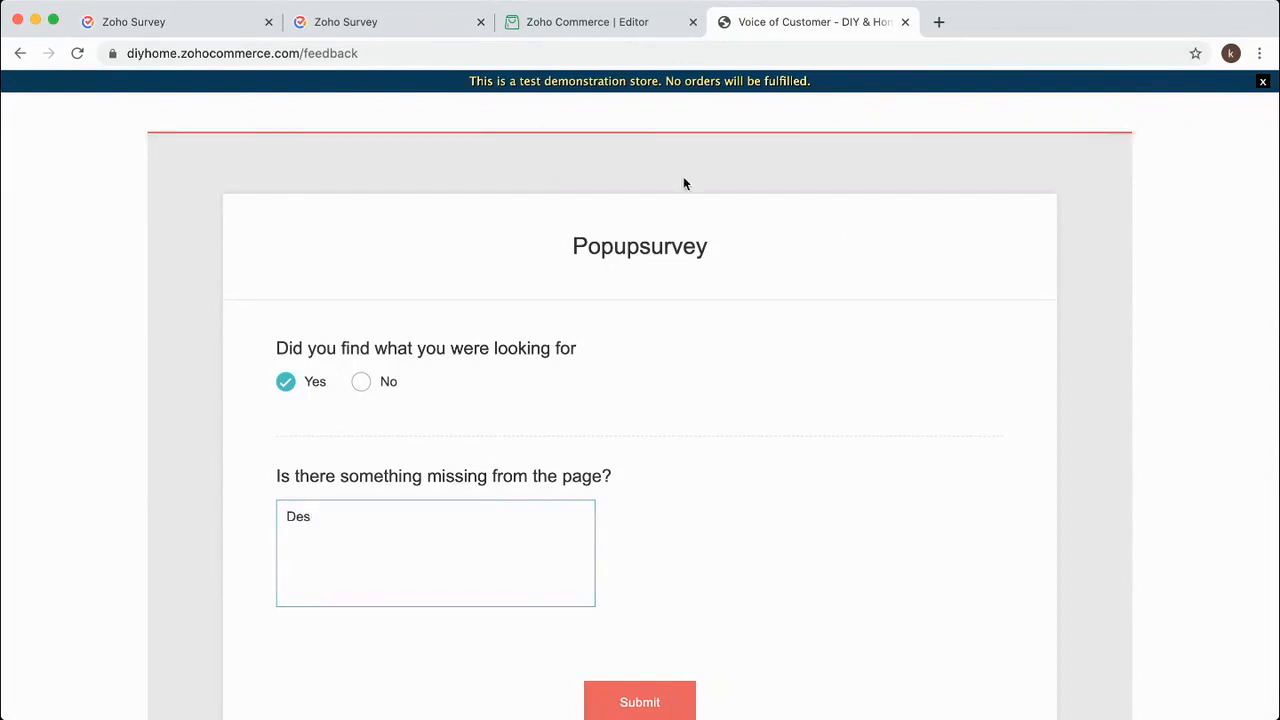
click(164, 22)
Review the Popupsurvey report's Summary and Individual Responses, leaving the response filter unchanged.
click(27, 298)
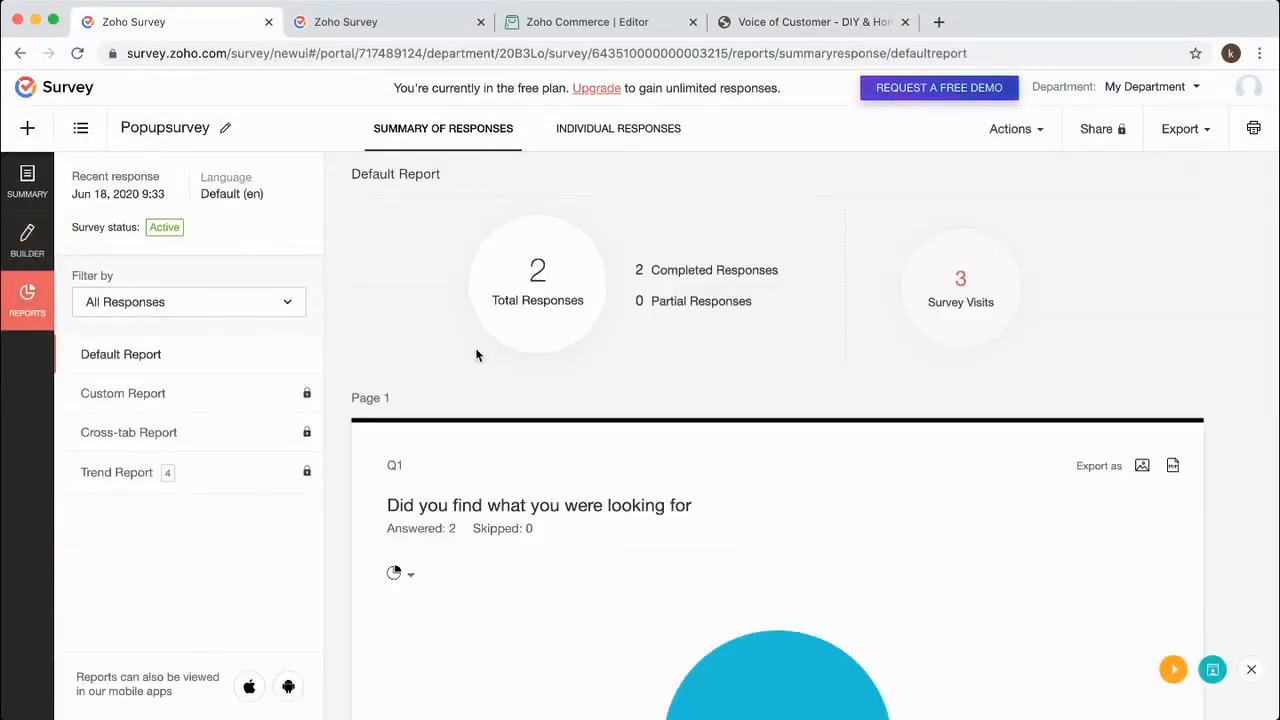
scroll(475, 347, down, 6)
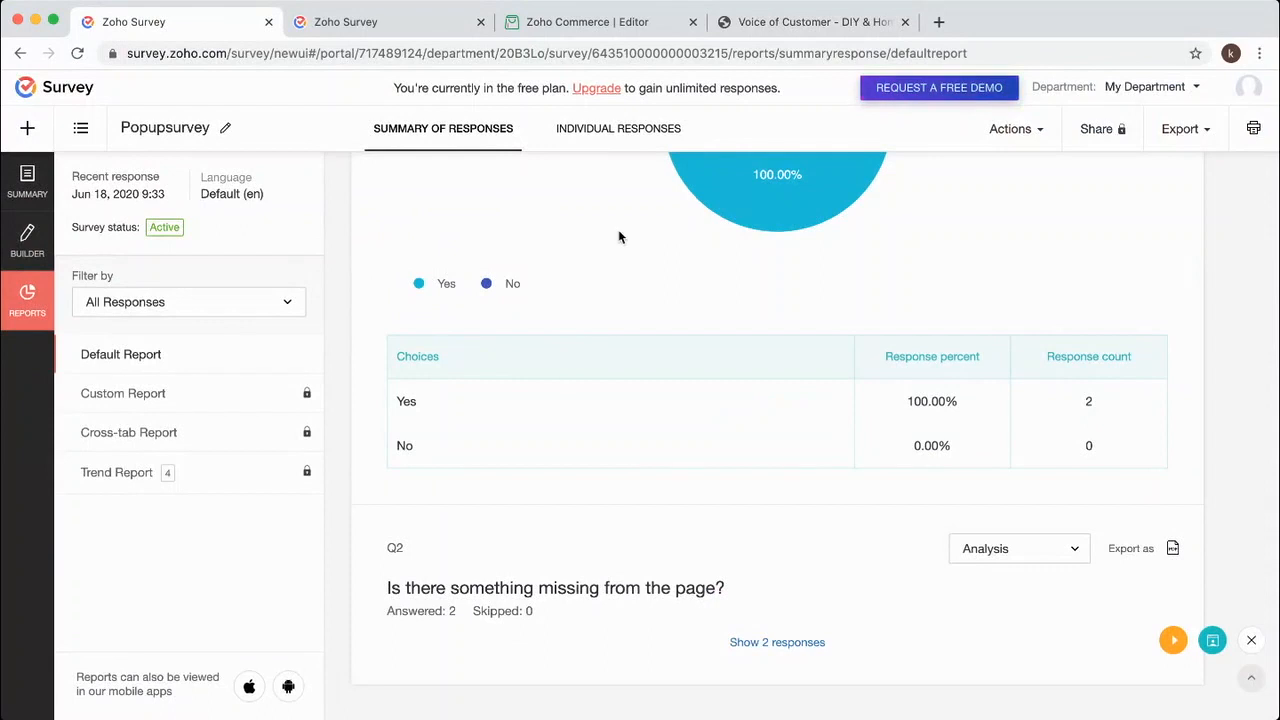
click(638, 128)
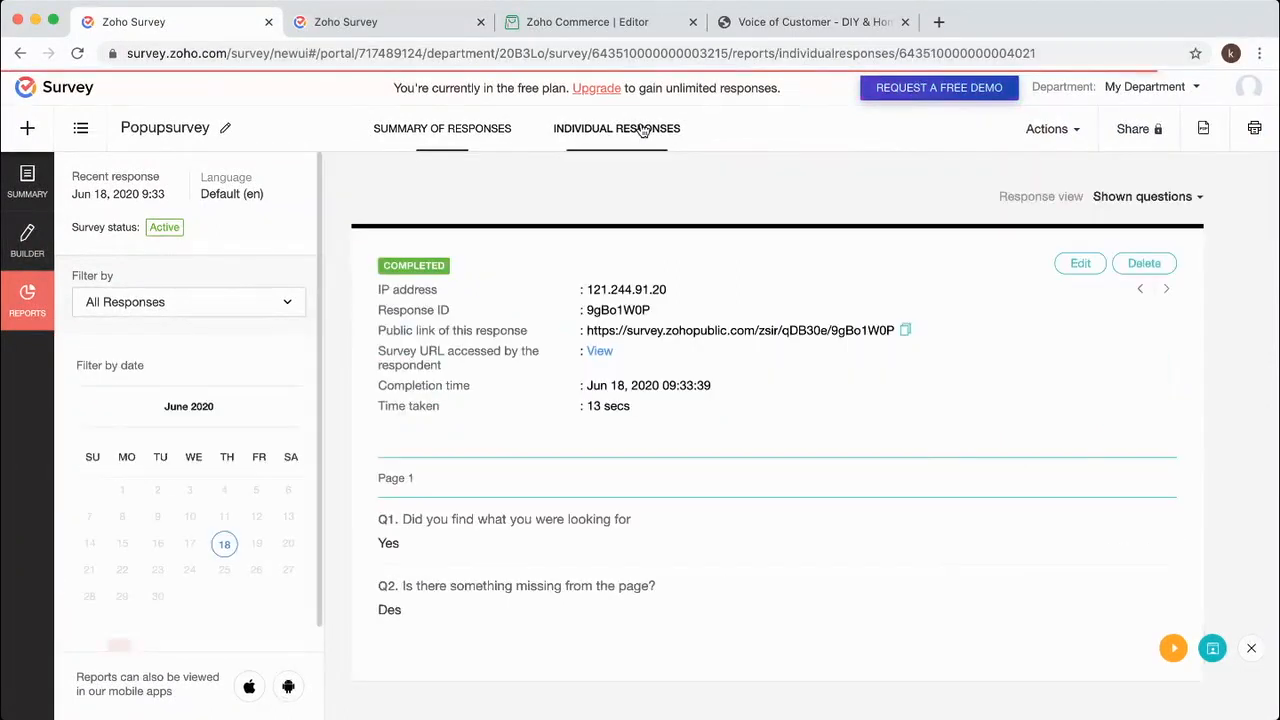
click(468, 136)
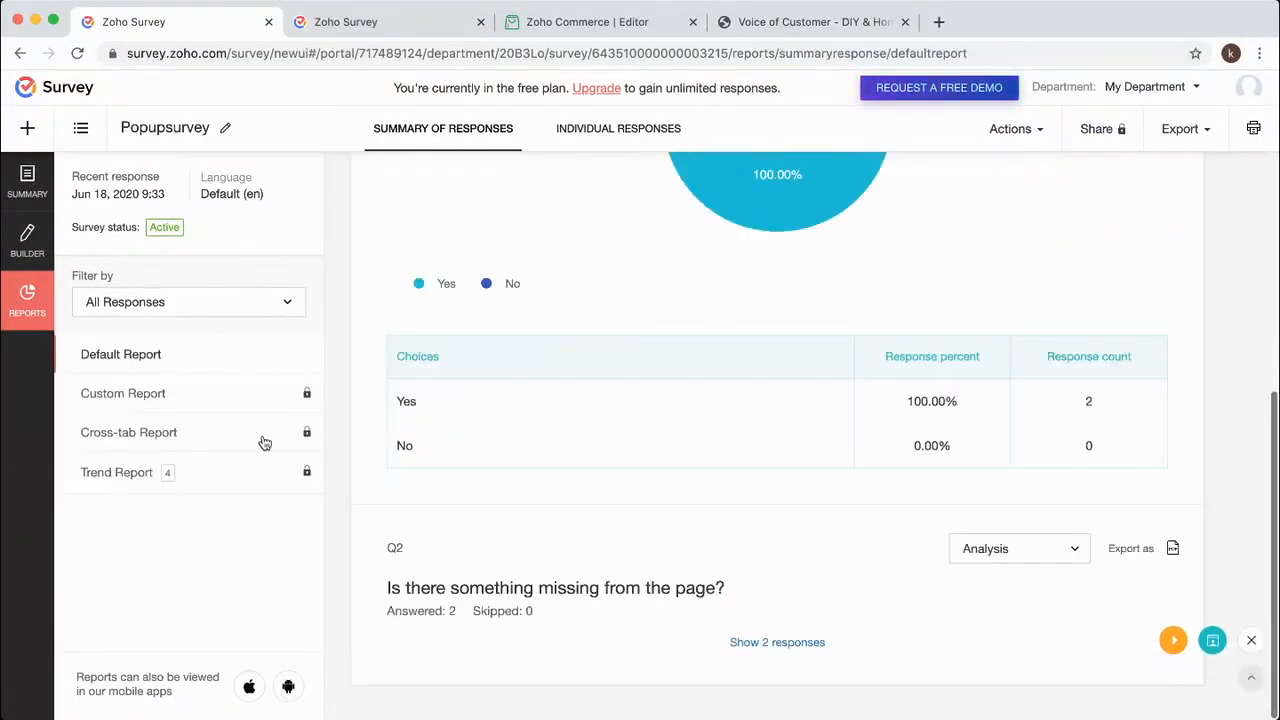
click(258, 302)
click(266, 541)
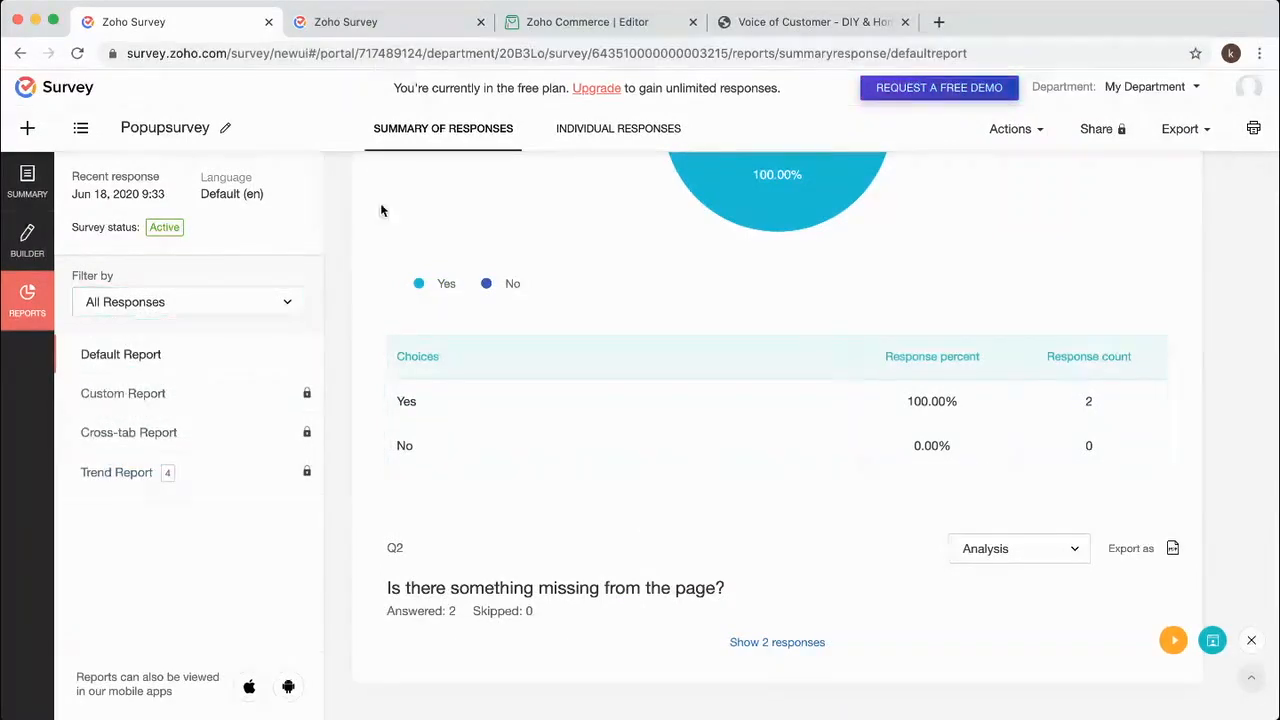
Close the store feedback and extra thank-you tabs, then return to the surveys list.
click(27, 240)
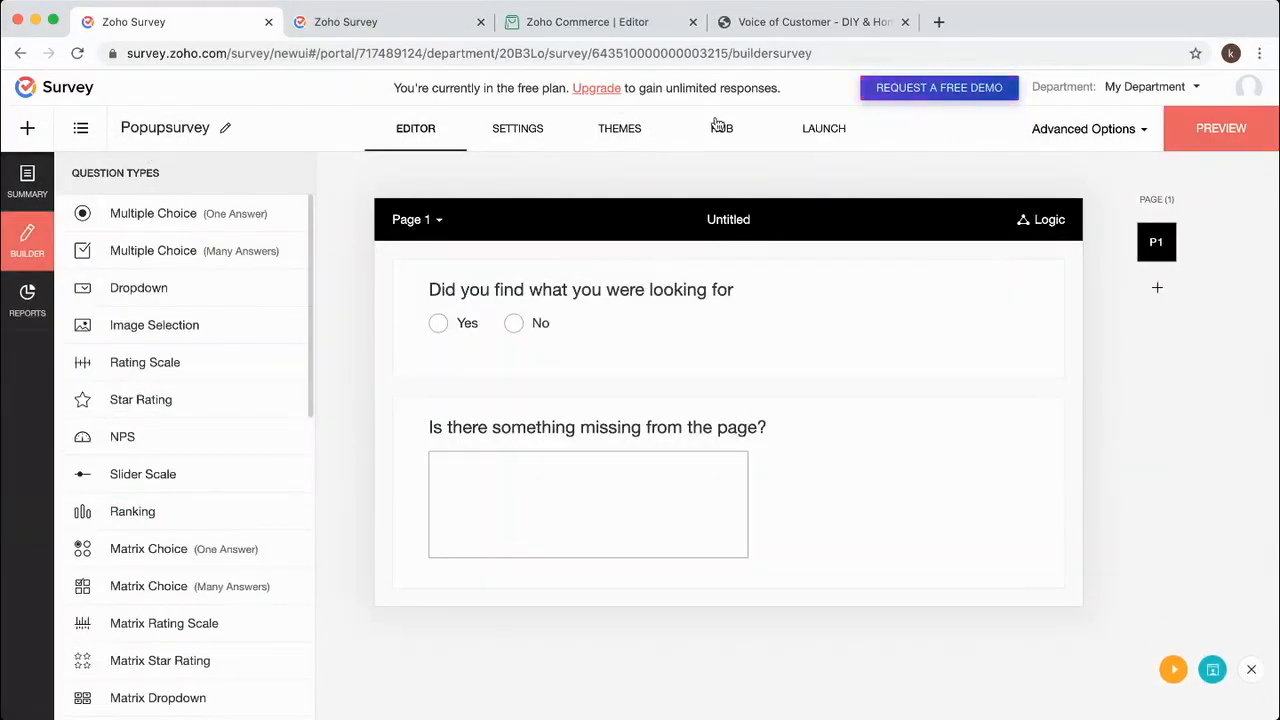
click(763, 24)
click(904, 22)
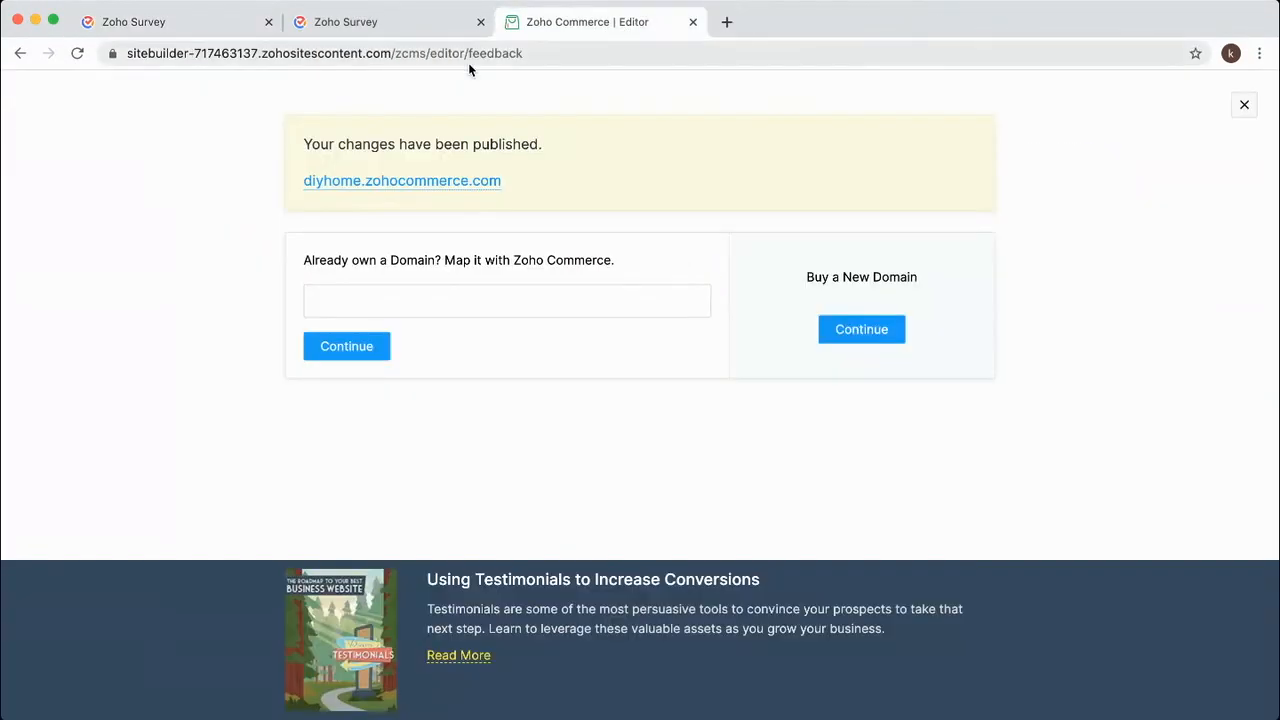
click(1252, 104)
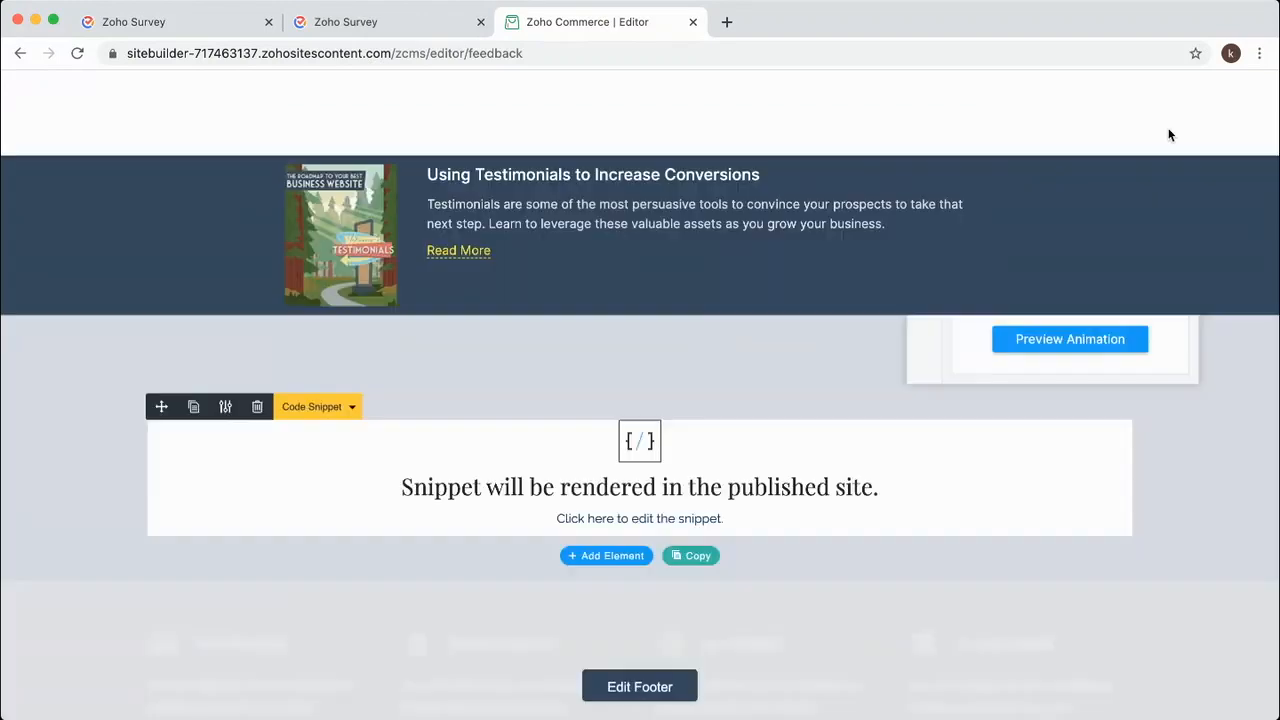
click(367, 24)
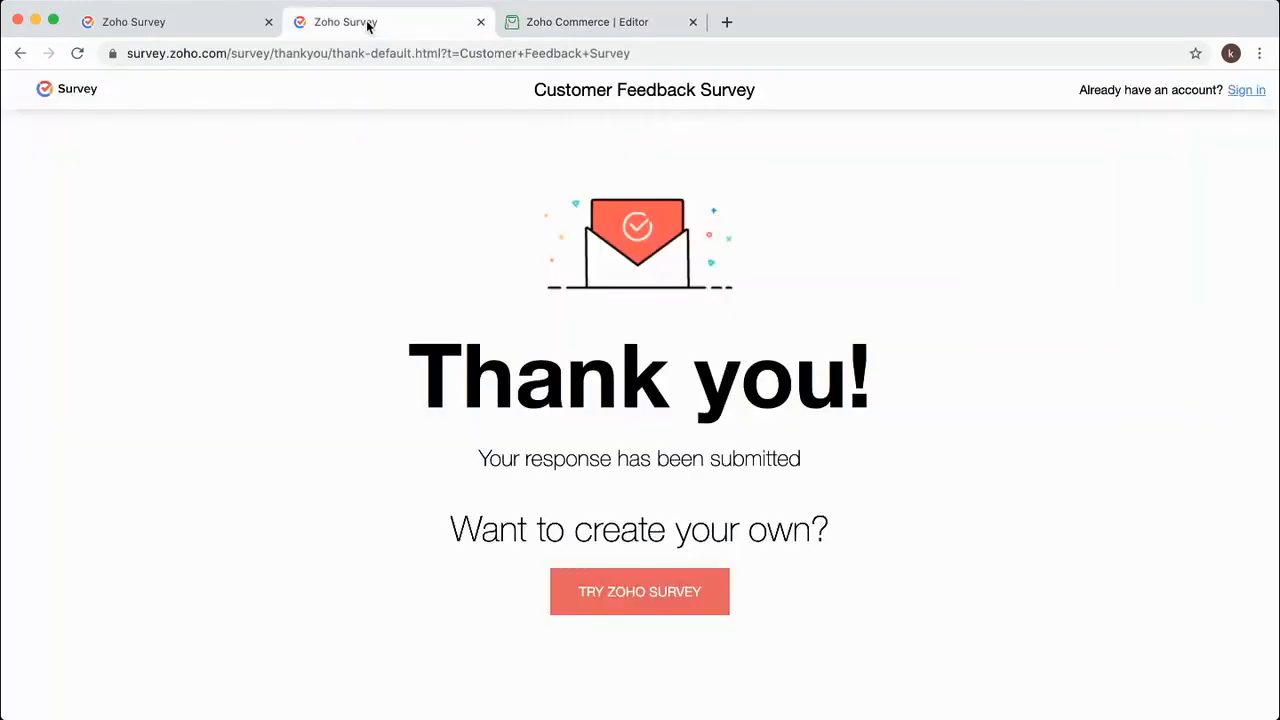
click(480, 22)
click(200, 22)
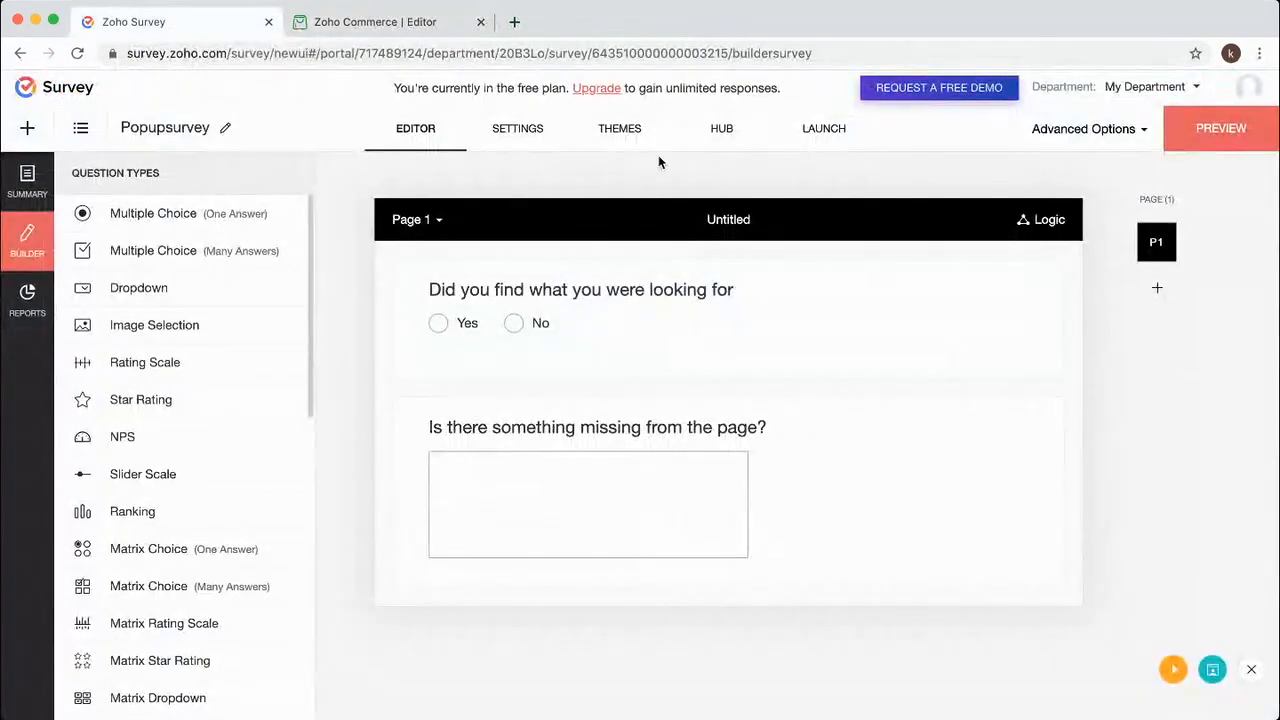
click(88, 131)
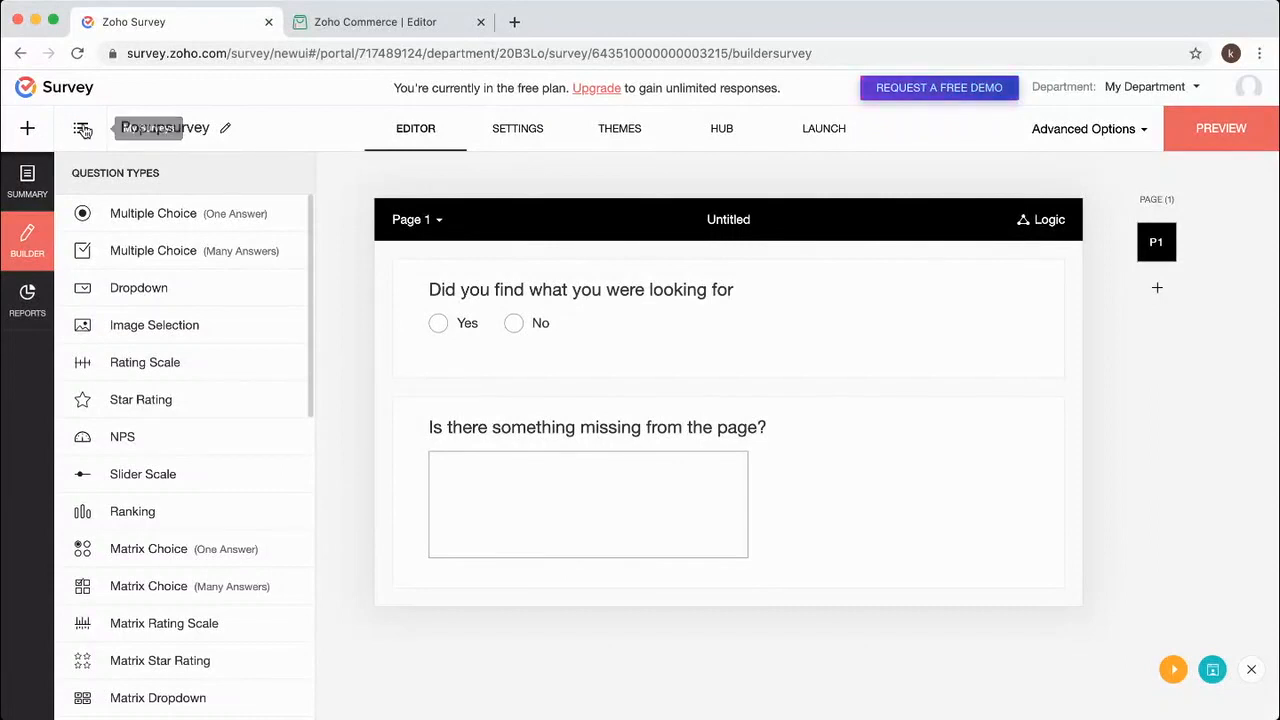
Create a survey named Inline Email in the Customer Satisfaction Survey category.
click(204, 502)
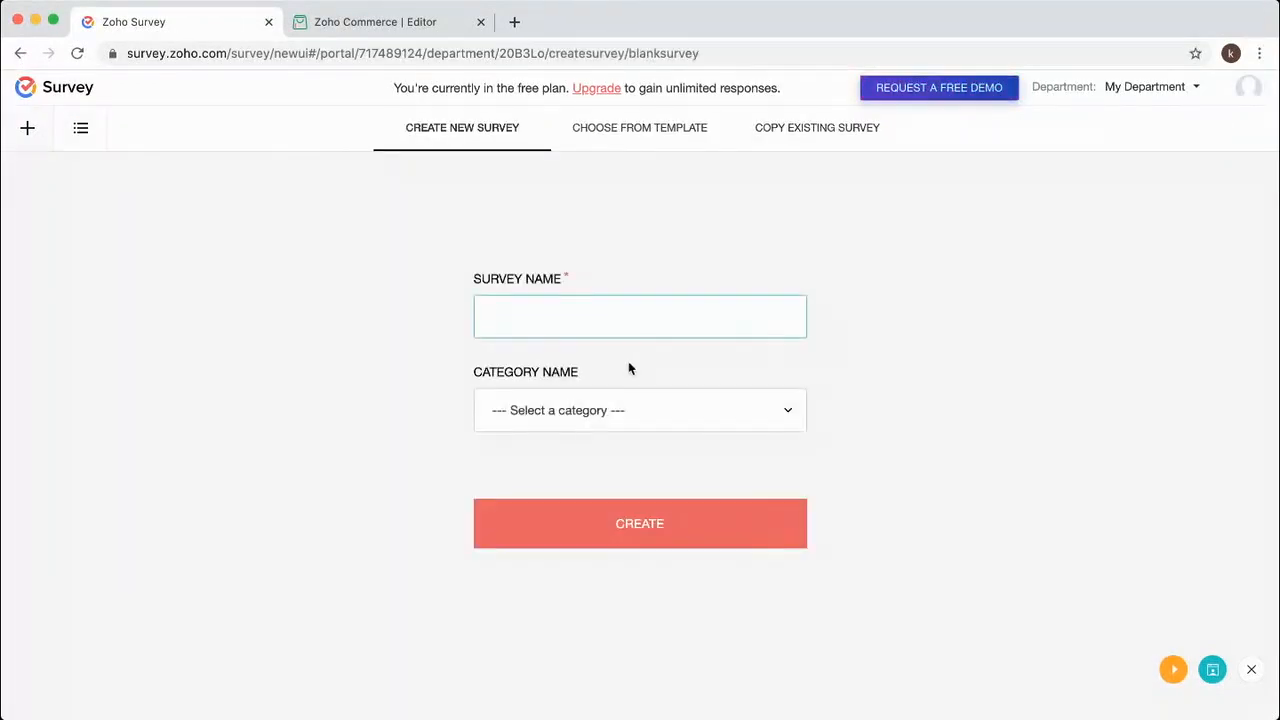
text(Inline Email)
click(567, 367)
click(565, 411)
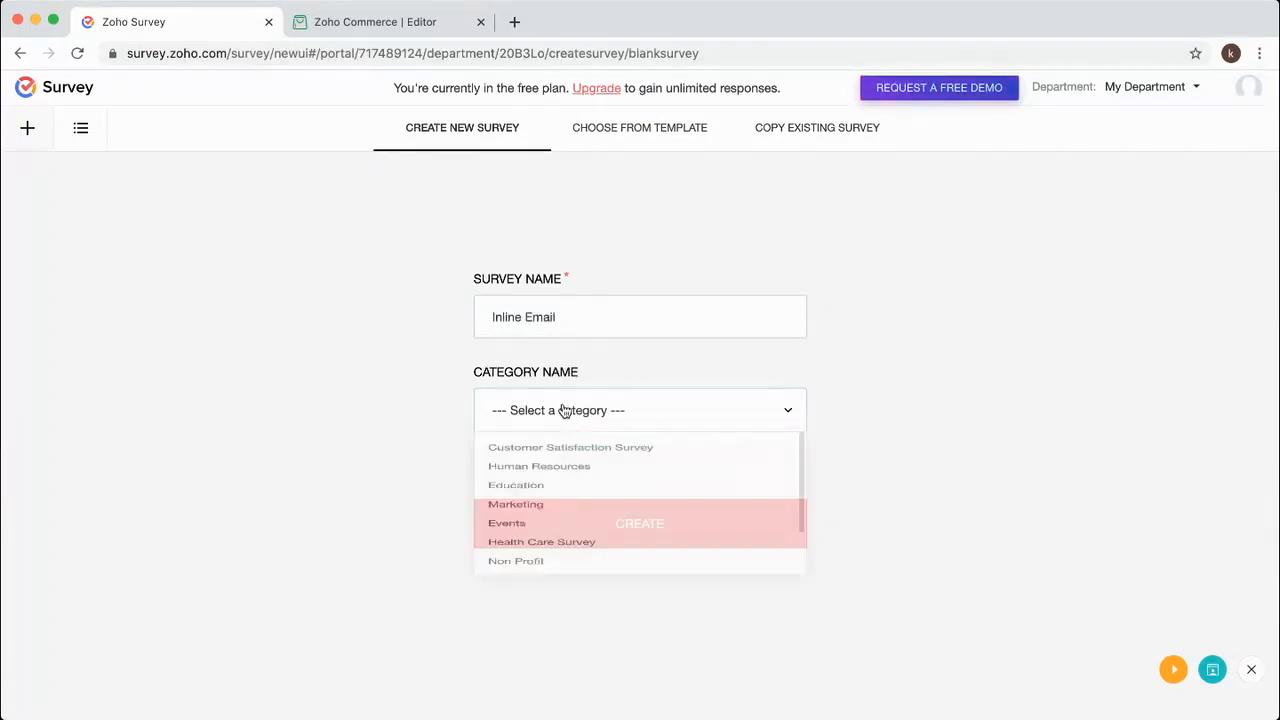
click(544, 457)
click(613, 533)
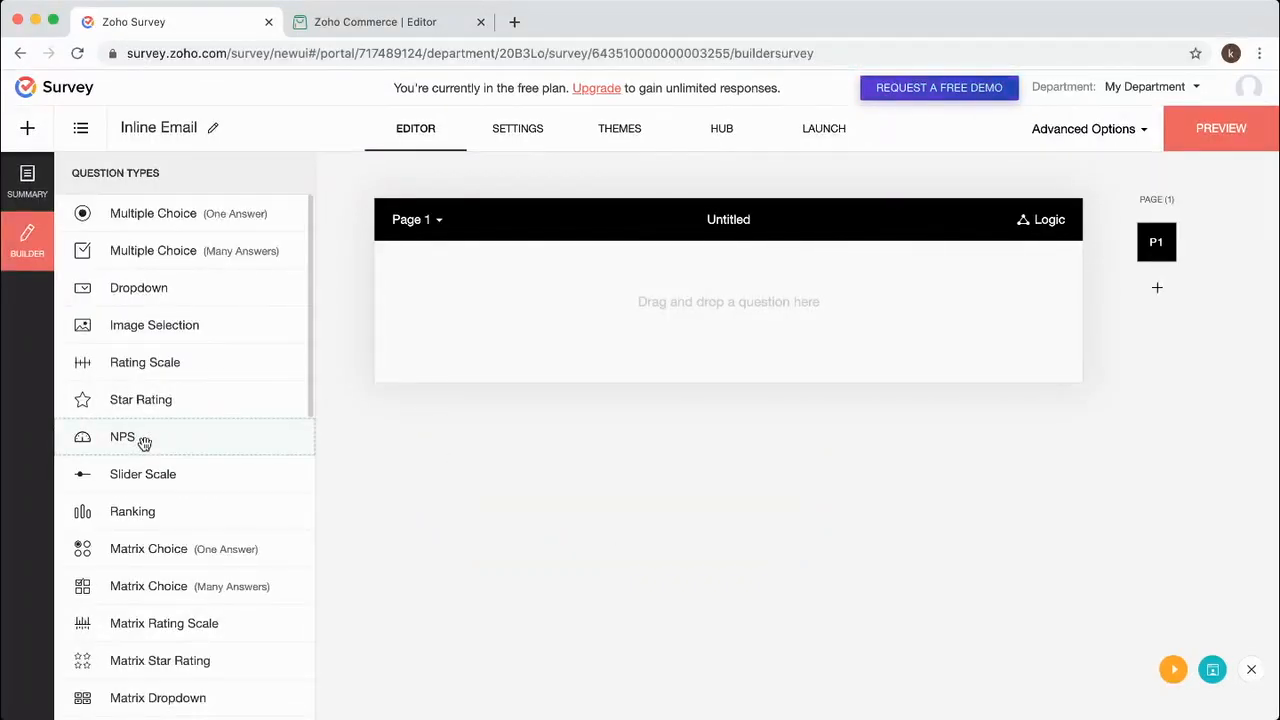
Add a mandatory 0–10 NPS question, 'Rate the service', and save it.
drag(120, 437, 660, 282)
text(Reate t)
key(BackSpace)
key(BackSpace)
key(BackSpace)
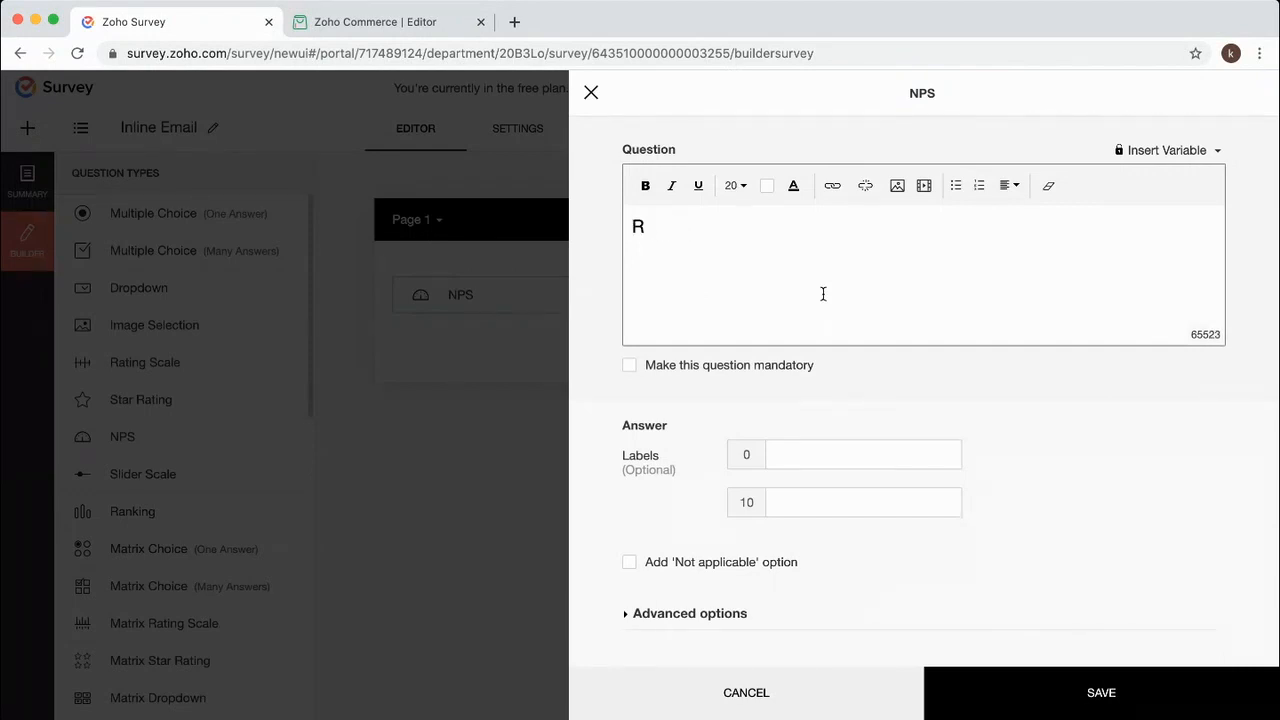
text(e the service)
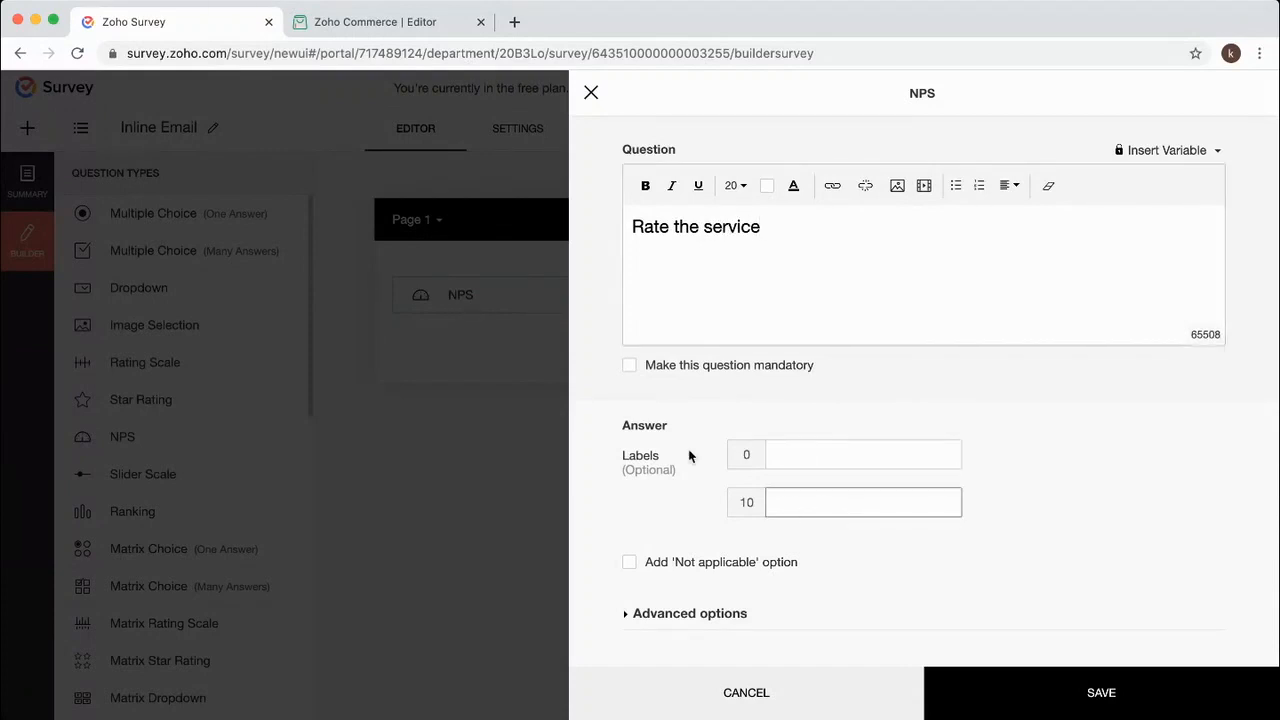
click(666, 365)
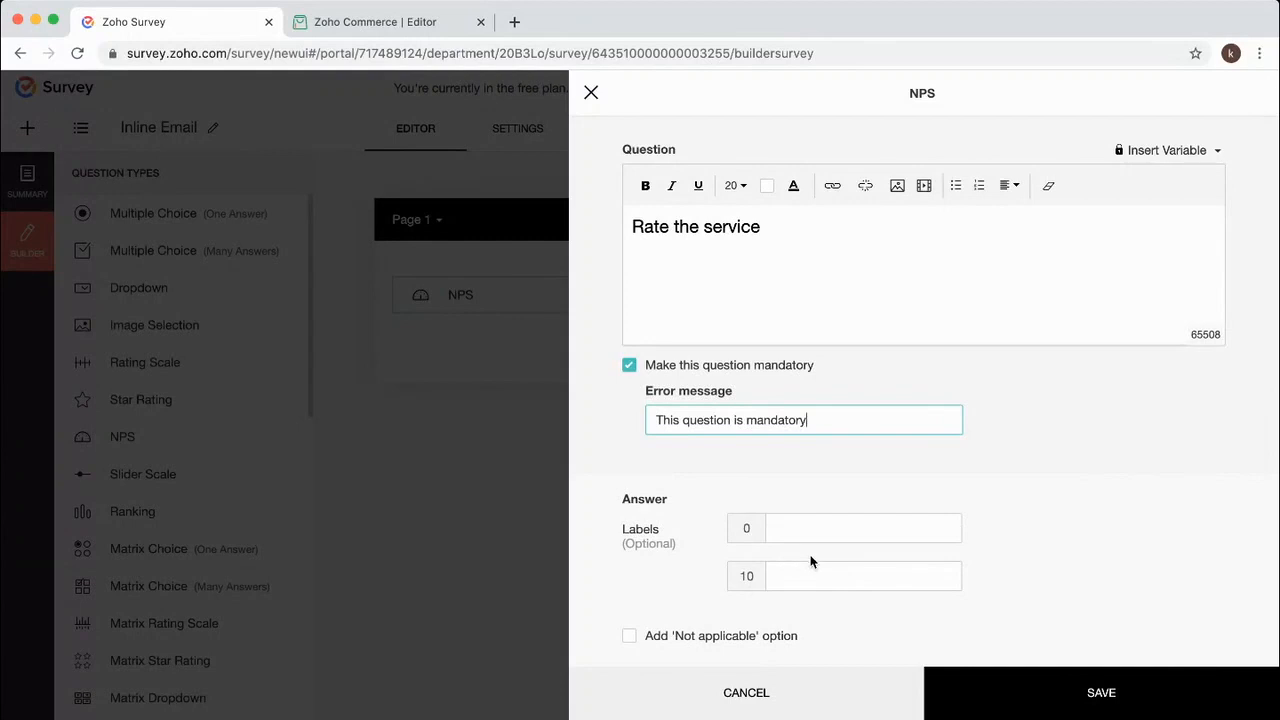
scroll(790, 540, down, 2)
click(818, 437)
click(814, 485)
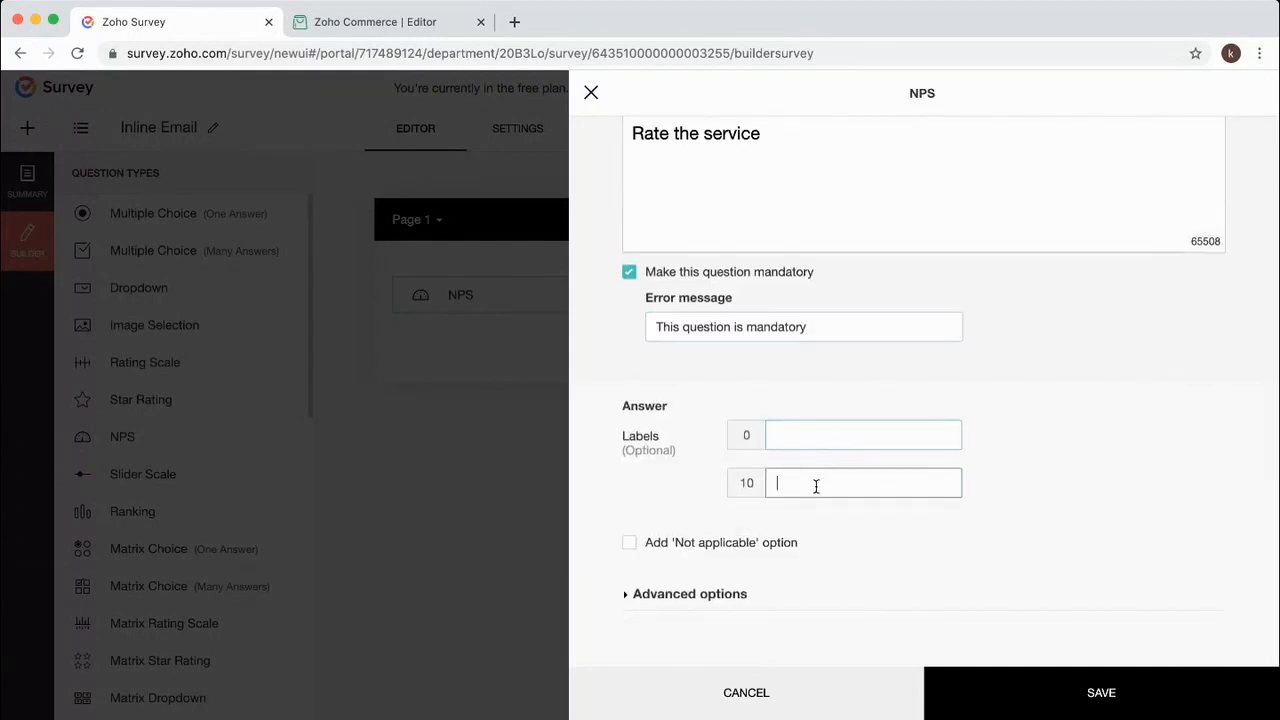
click(1088, 703)
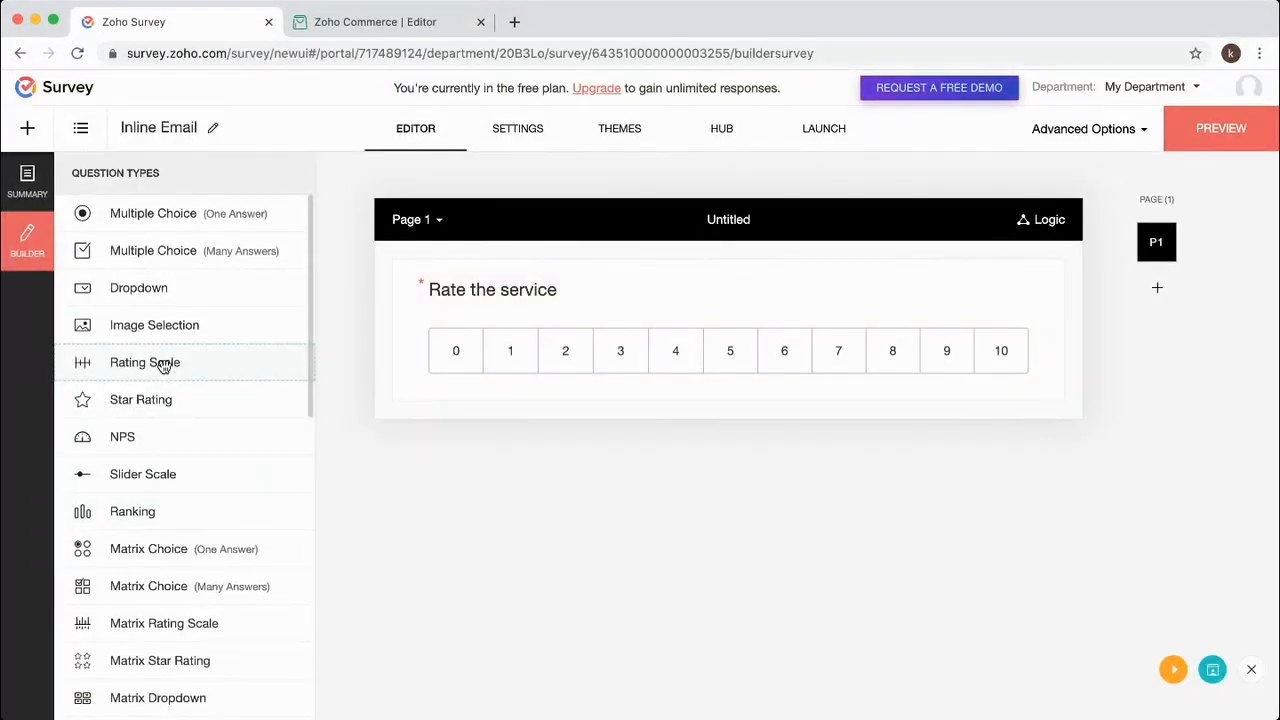
Try a Rating Scale question shown as smileys, then discard it.
click(163, 367)
click(817, 497)
click(767, 566)
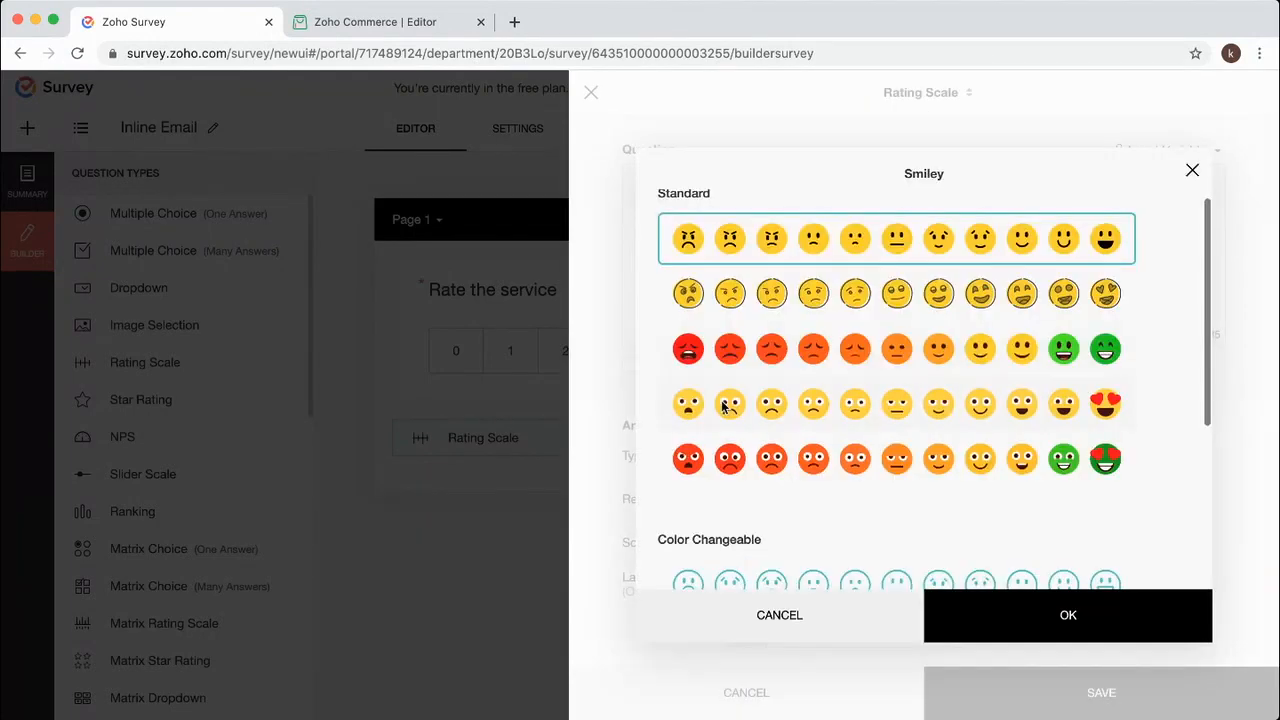
click(821, 622)
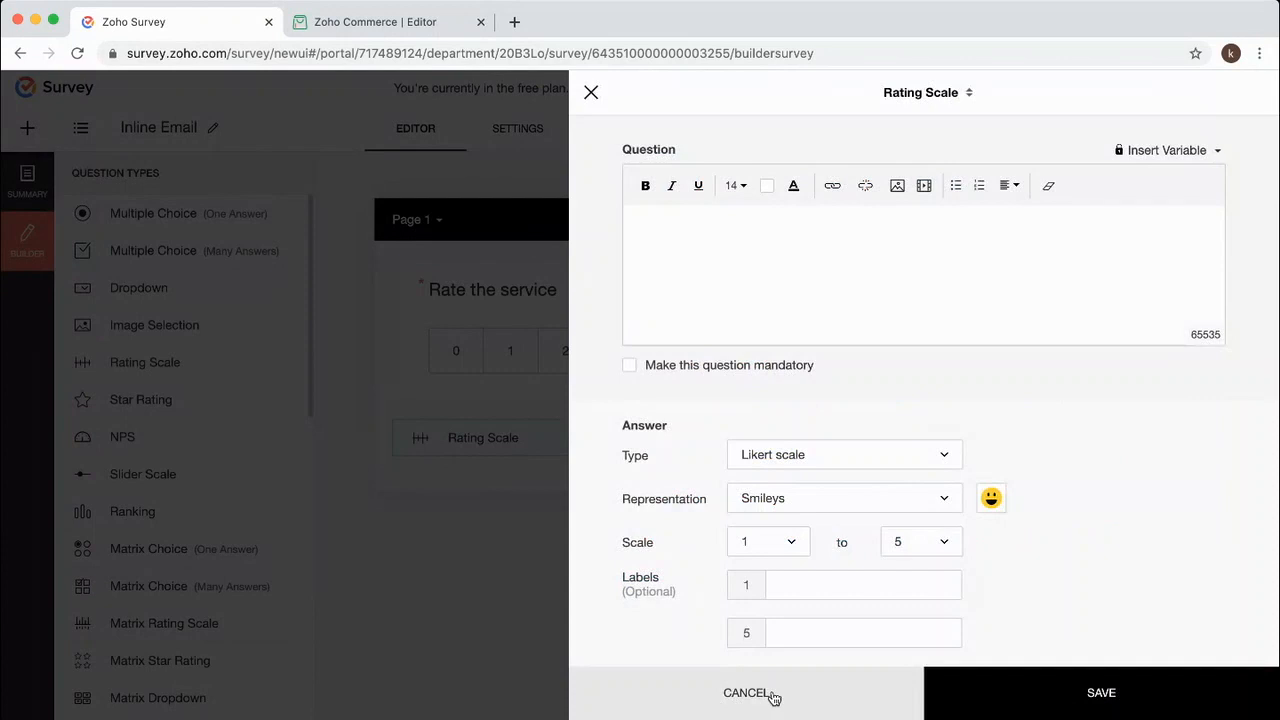
click(773, 695)
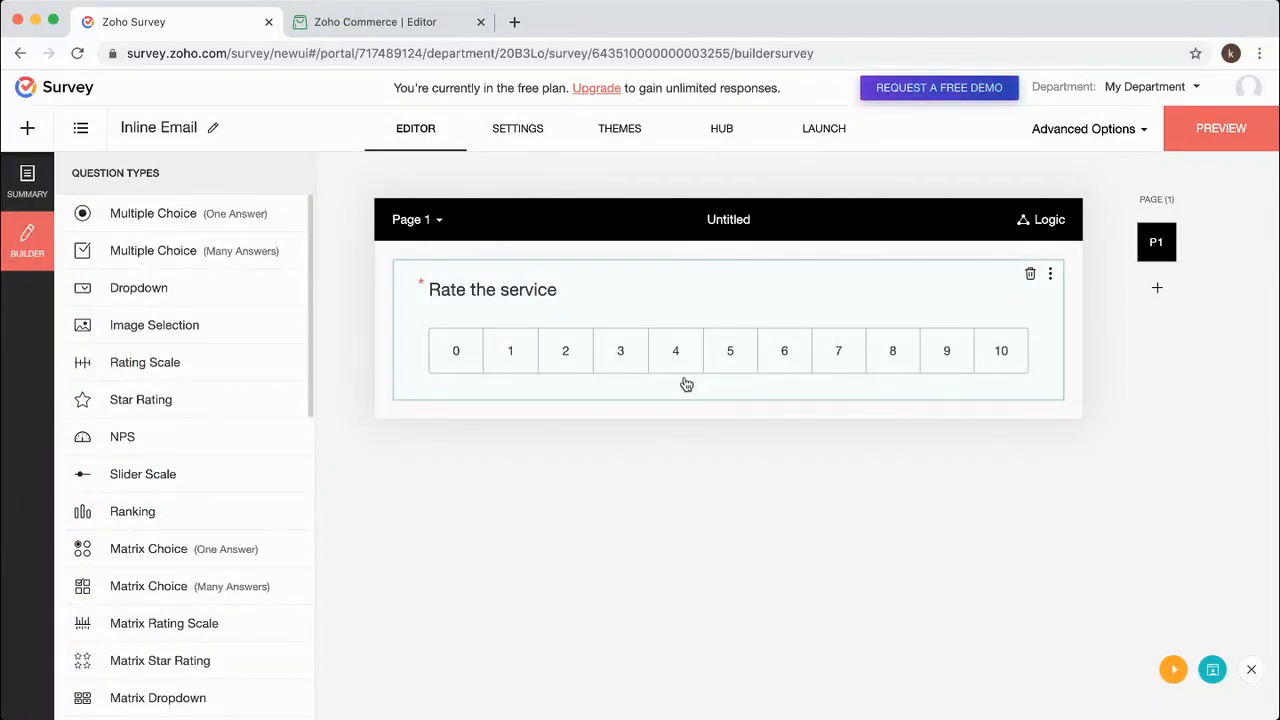
Add a long-answer question, 'What went wrong', after the NPS rating and save it.
scroll(158, 476, down, 5)
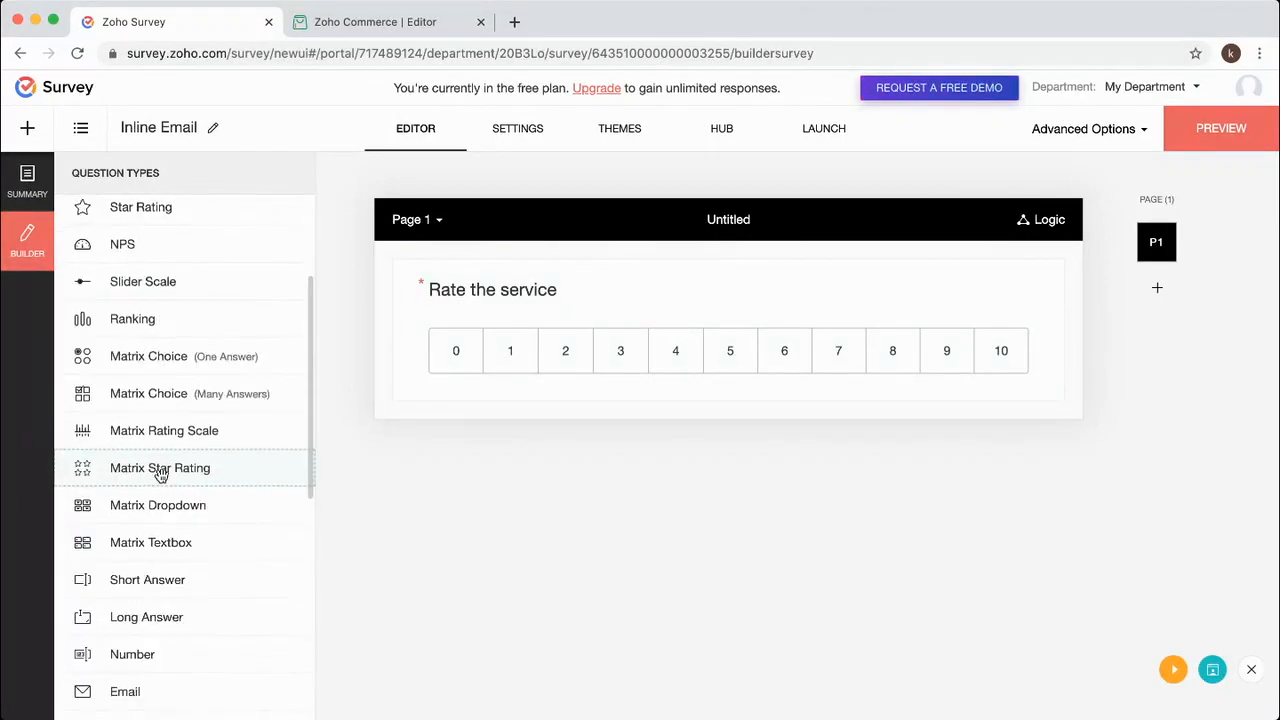
drag(137, 494, 609, 440)
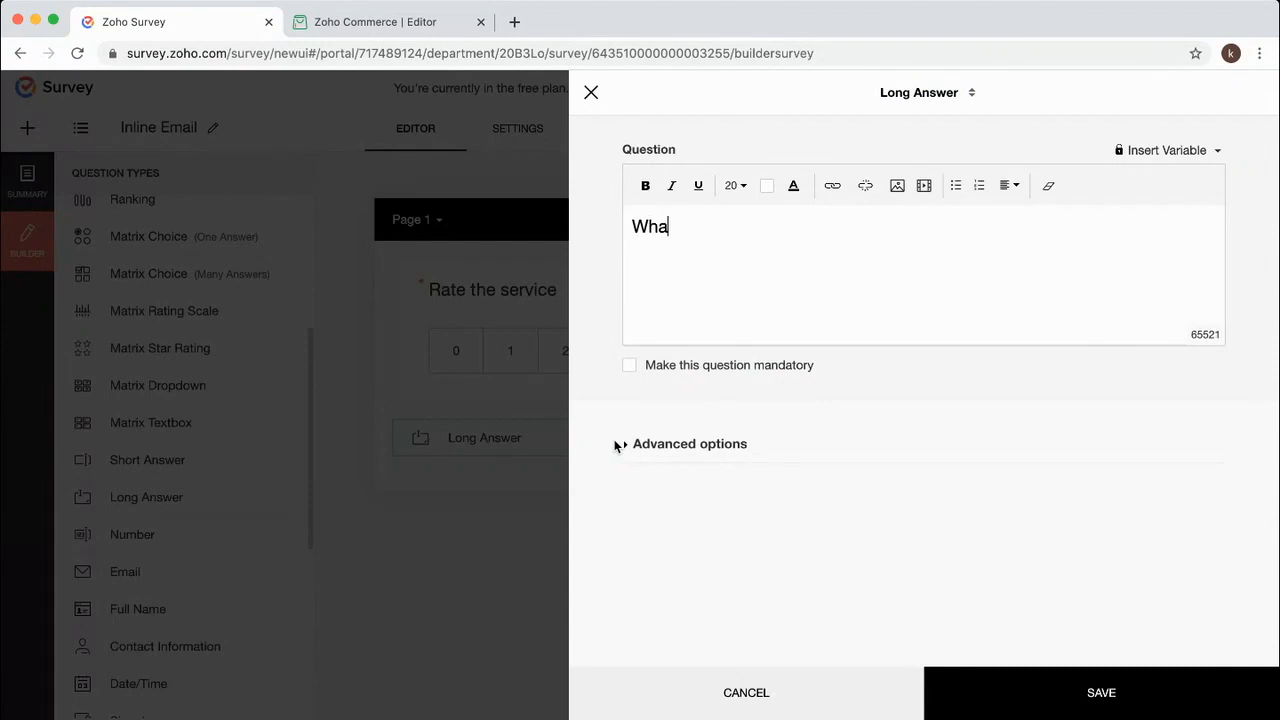
text(What wnent wrong)
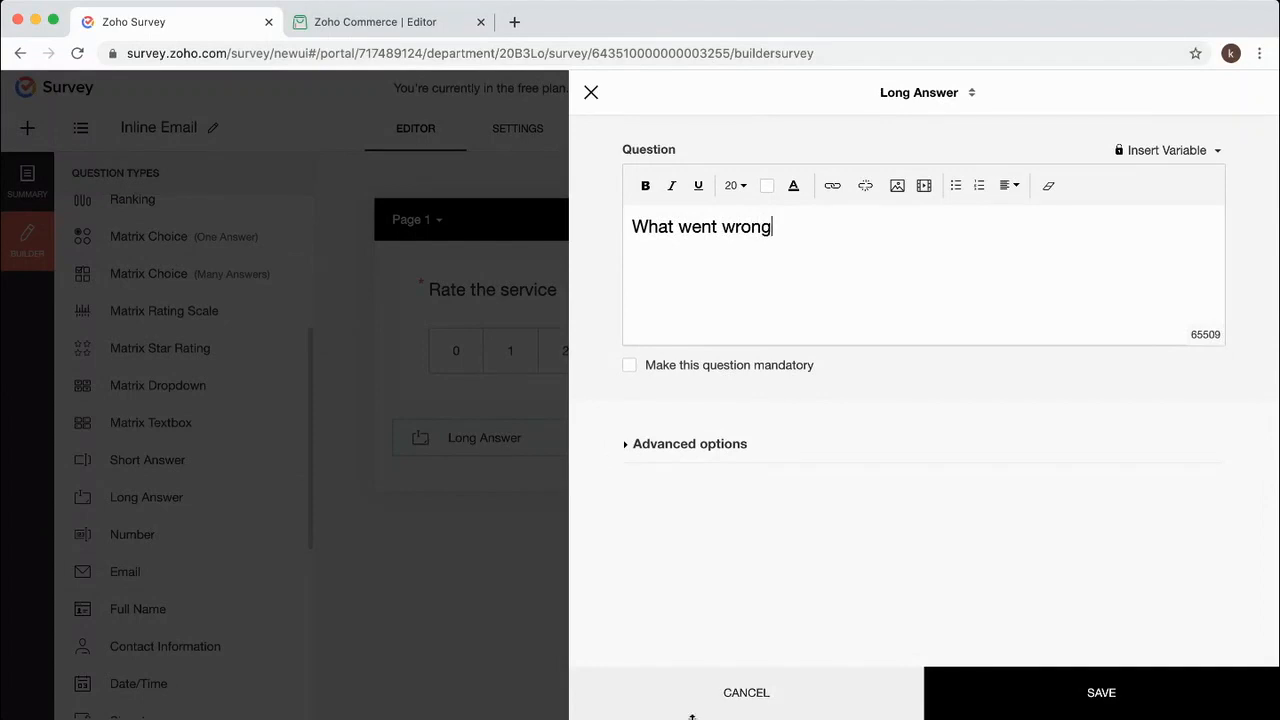
click(1006, 687)
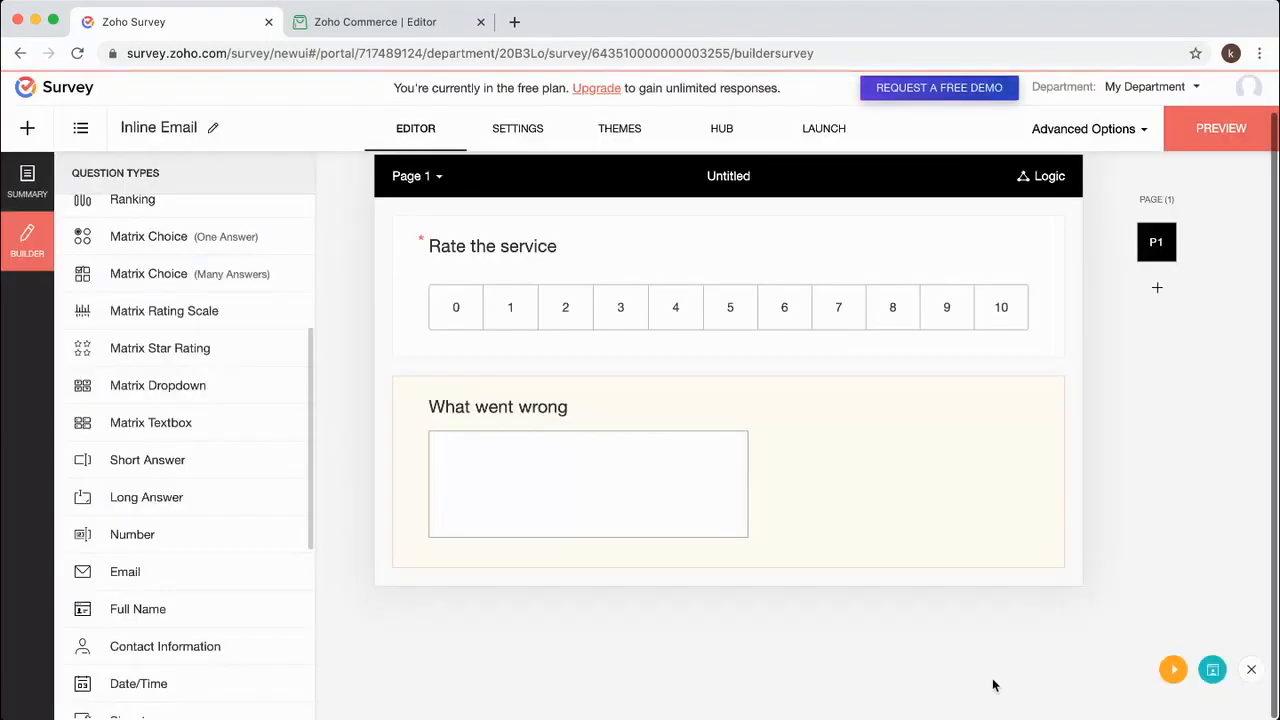
click(818, 134)
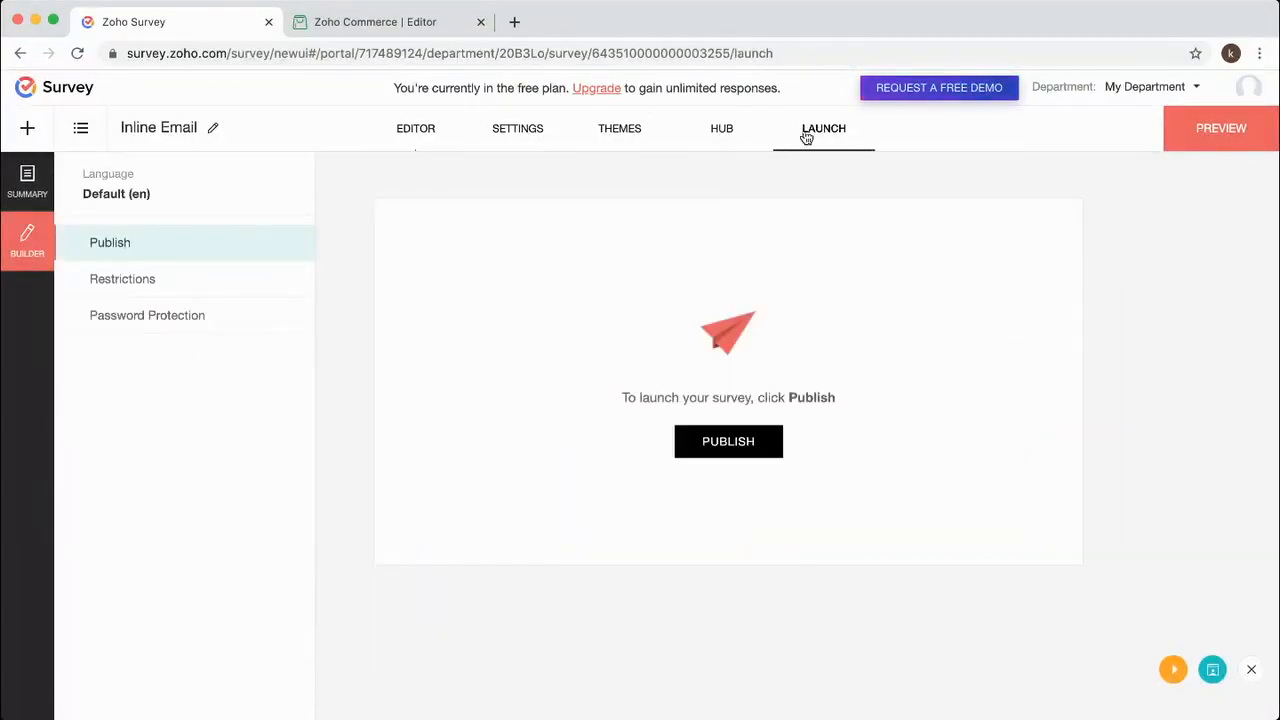
Publish the survey and set Inline Email to embed Rate the service via Zoho Commerce.
click(742, 440)
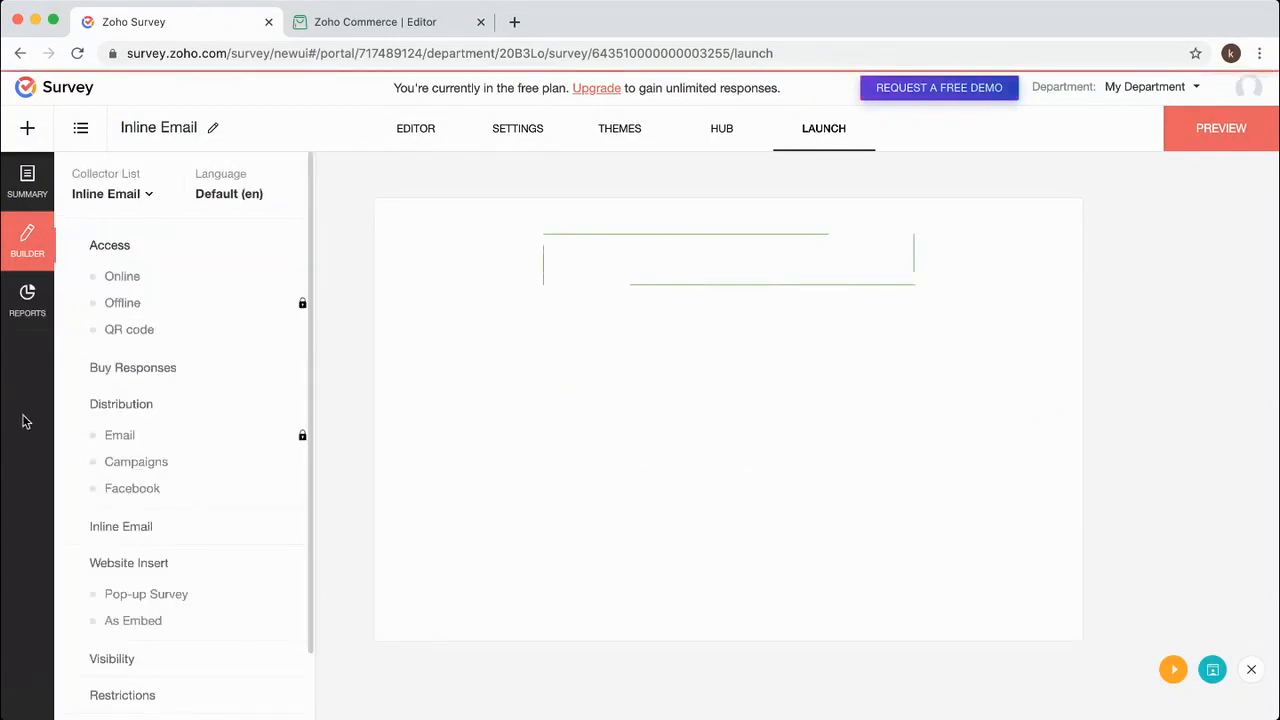
click(140, 526)
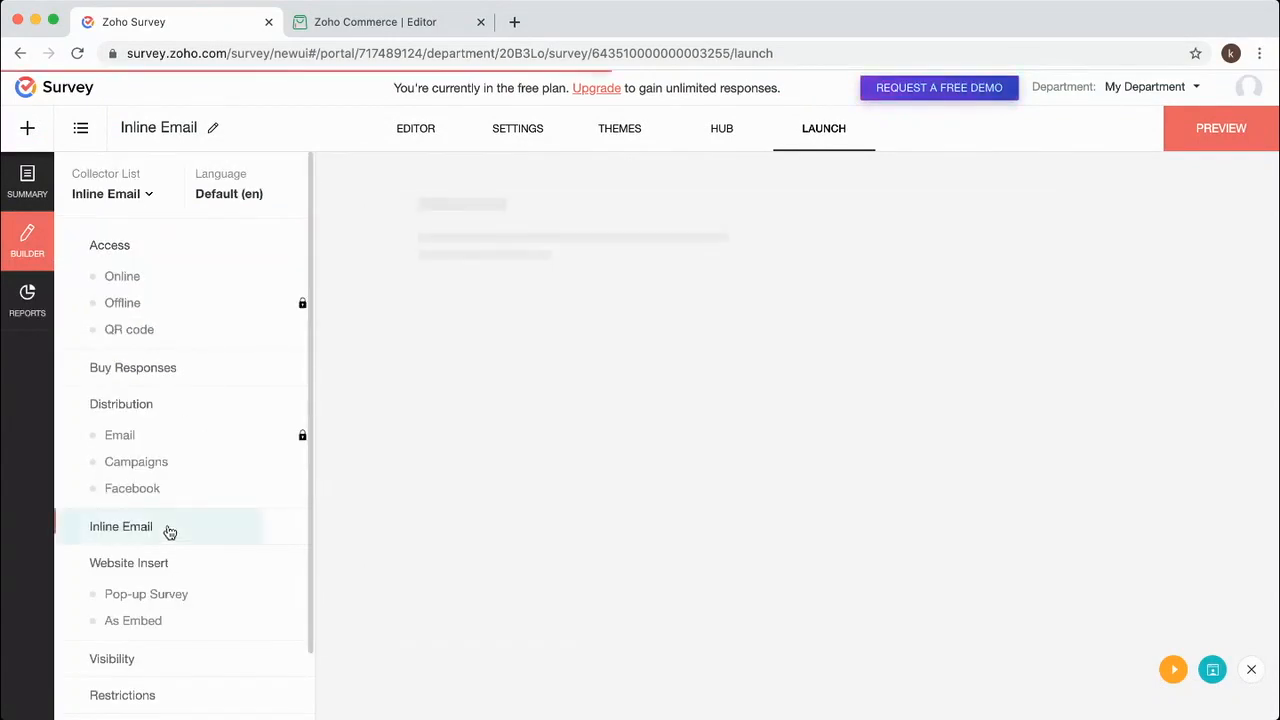
click(545, 347)
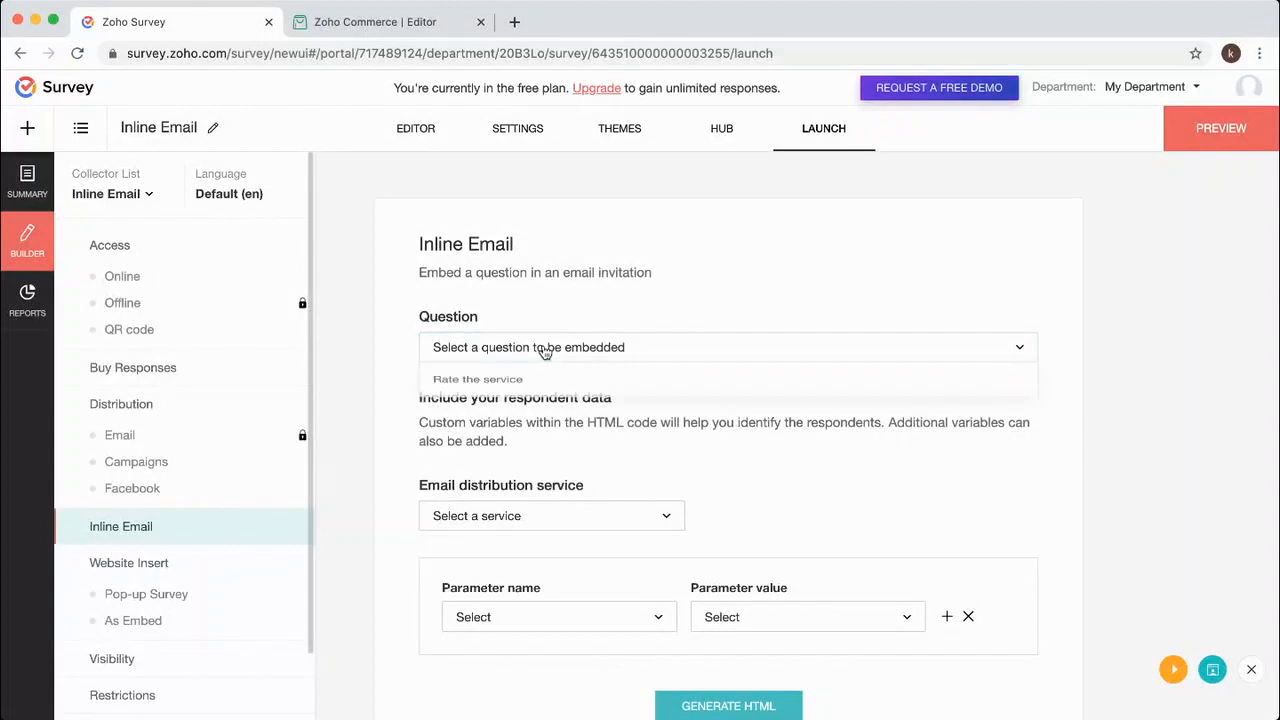
click(560, 390)
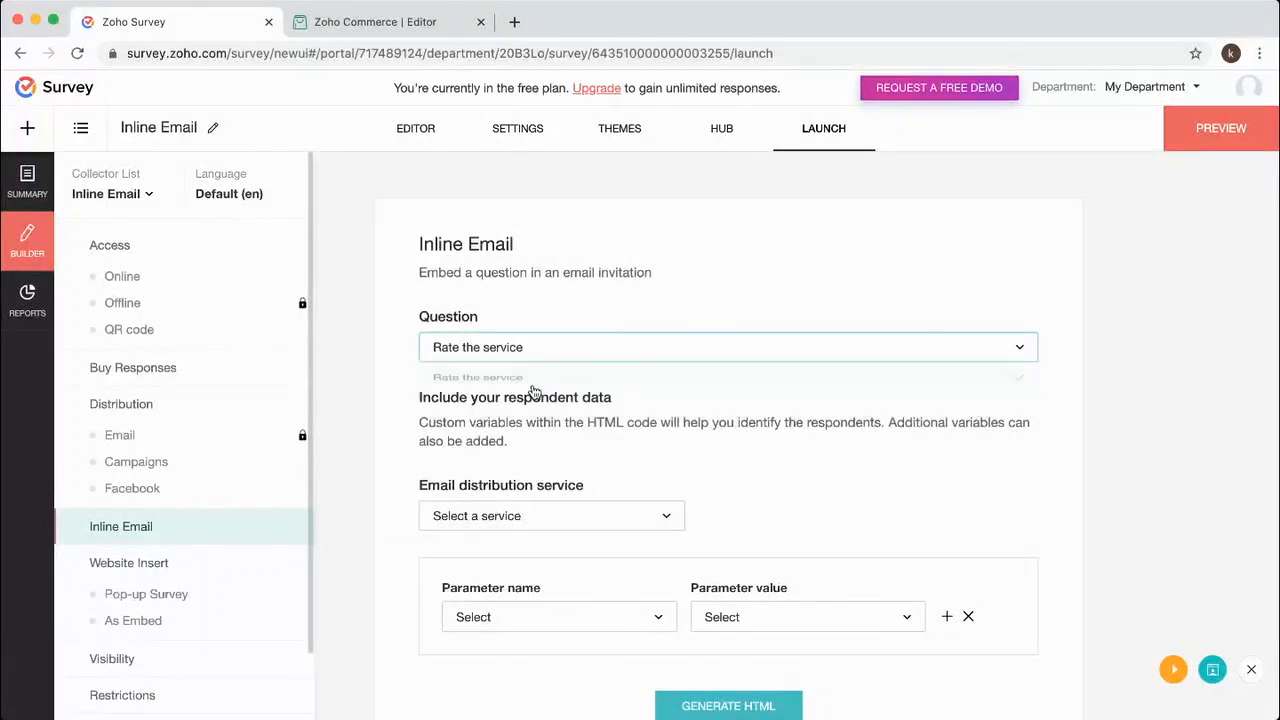
click(560, 516)
click(495, 426)
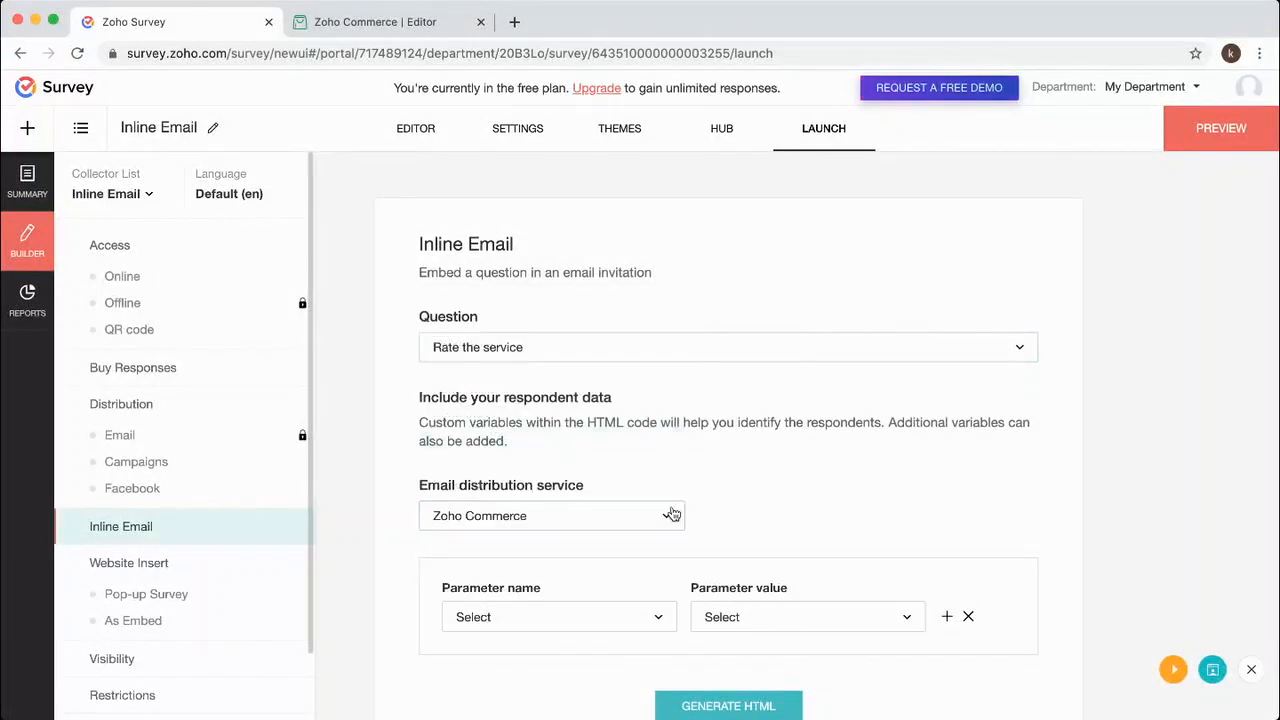
Generate and copy the inline-email HTML, leaving the parameter values unchanged.
scroll(846, 500, down, 3)
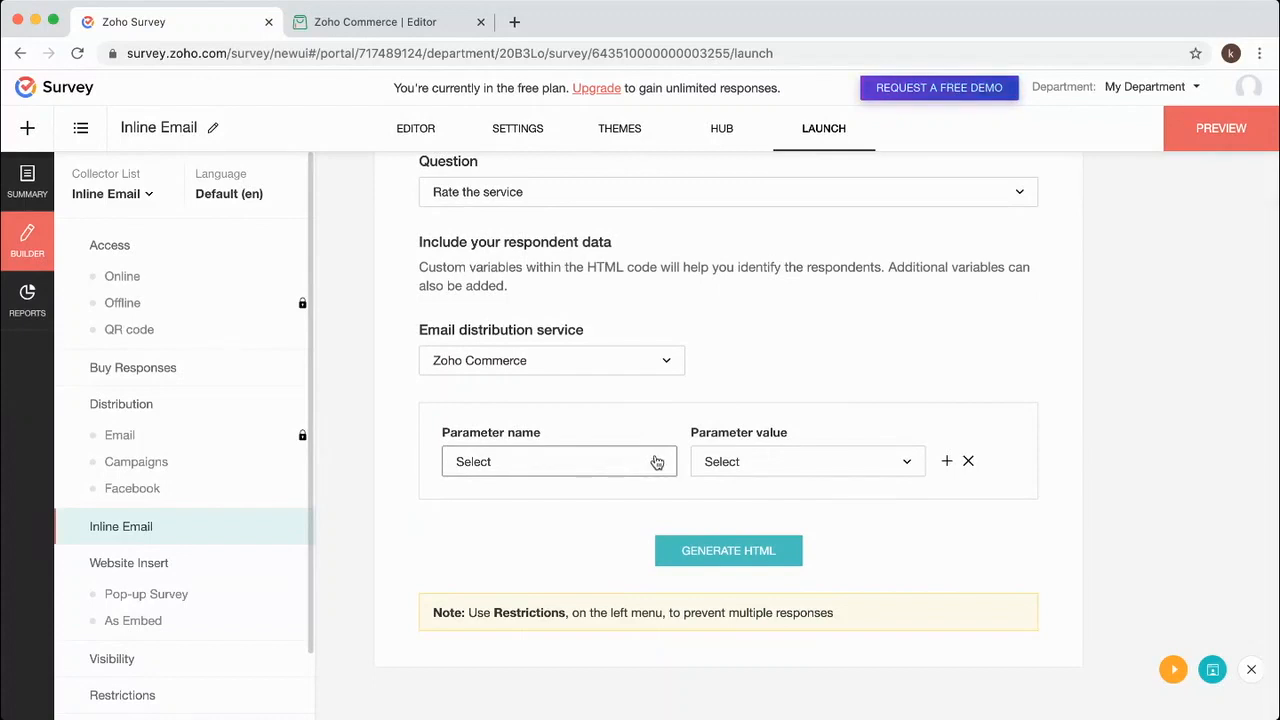
click(910, 465)
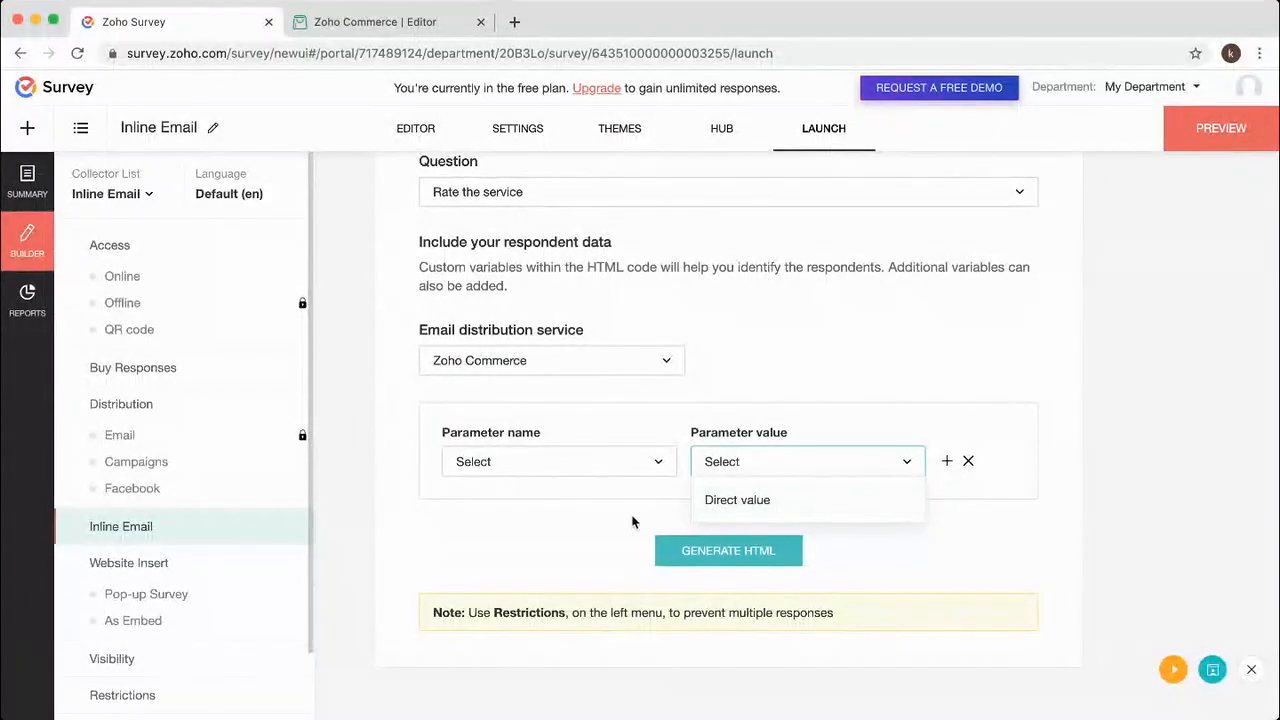
click(620, 493)
click(752, 555)
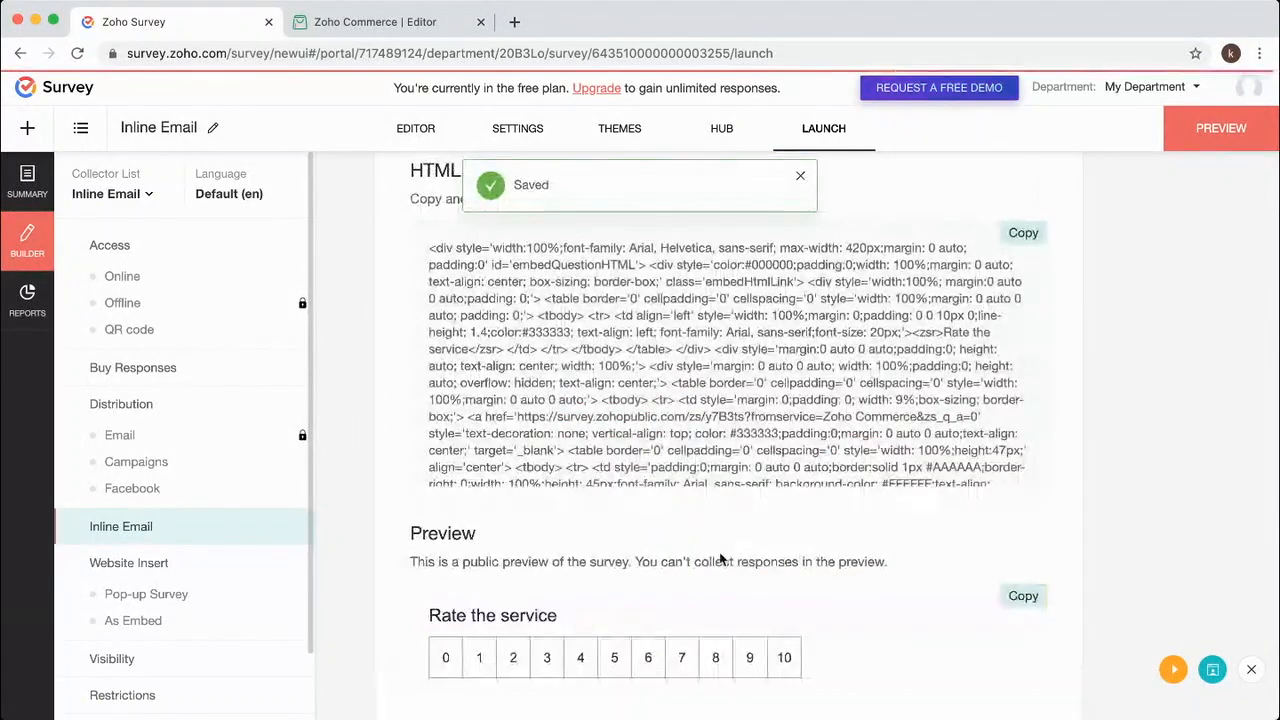
click(1025, 233)
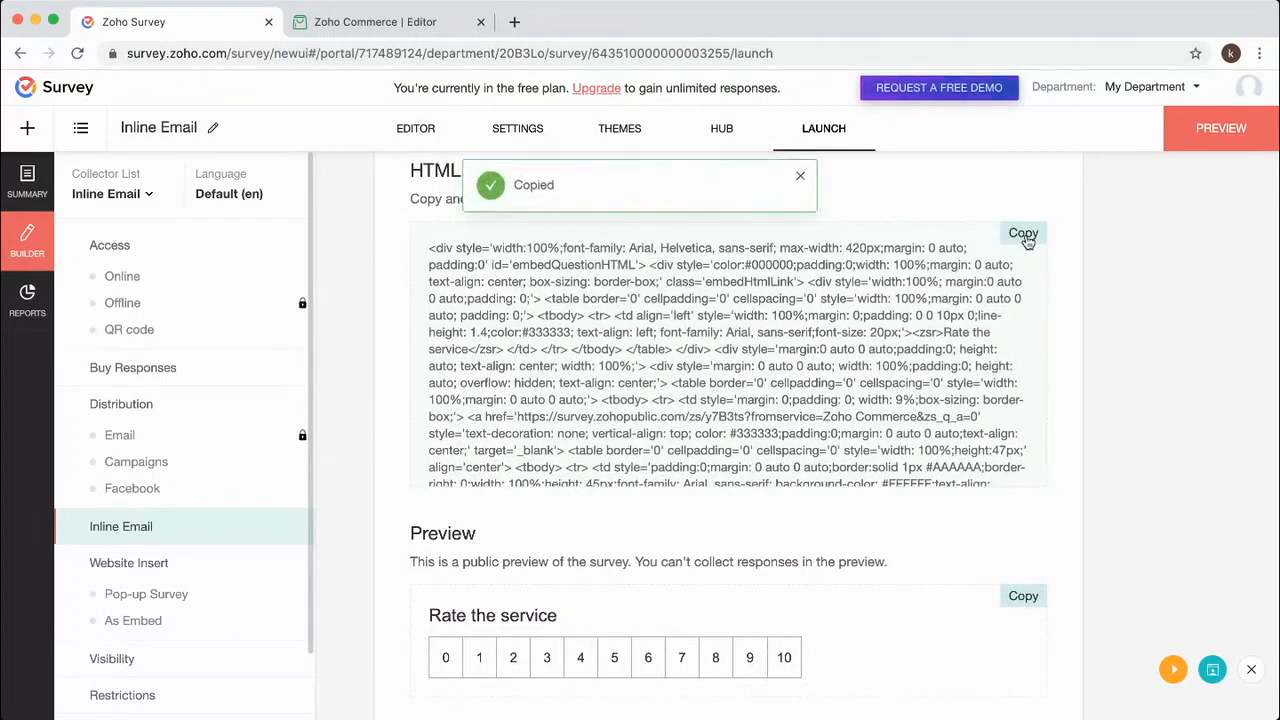
click(375, 21)
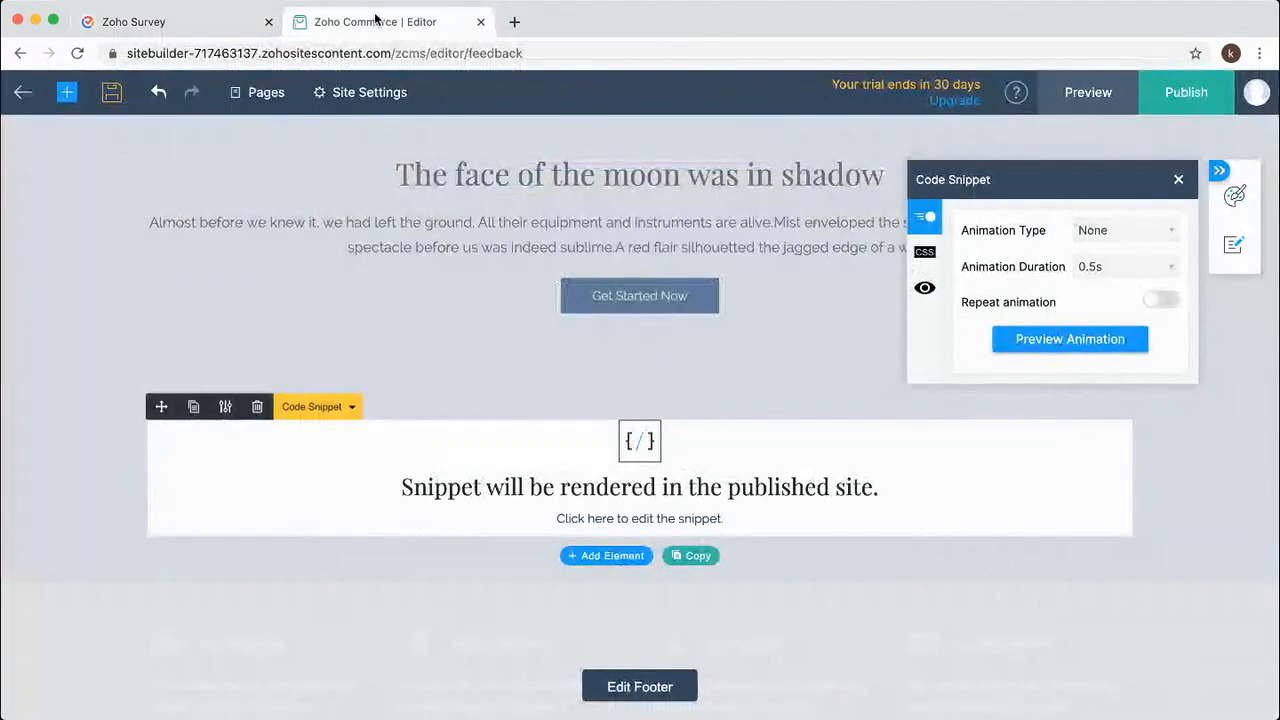
Close the Code Snippet and site settings panels, go to the Dashboard, then Settings > Email Notifications.
click(1179, 183)
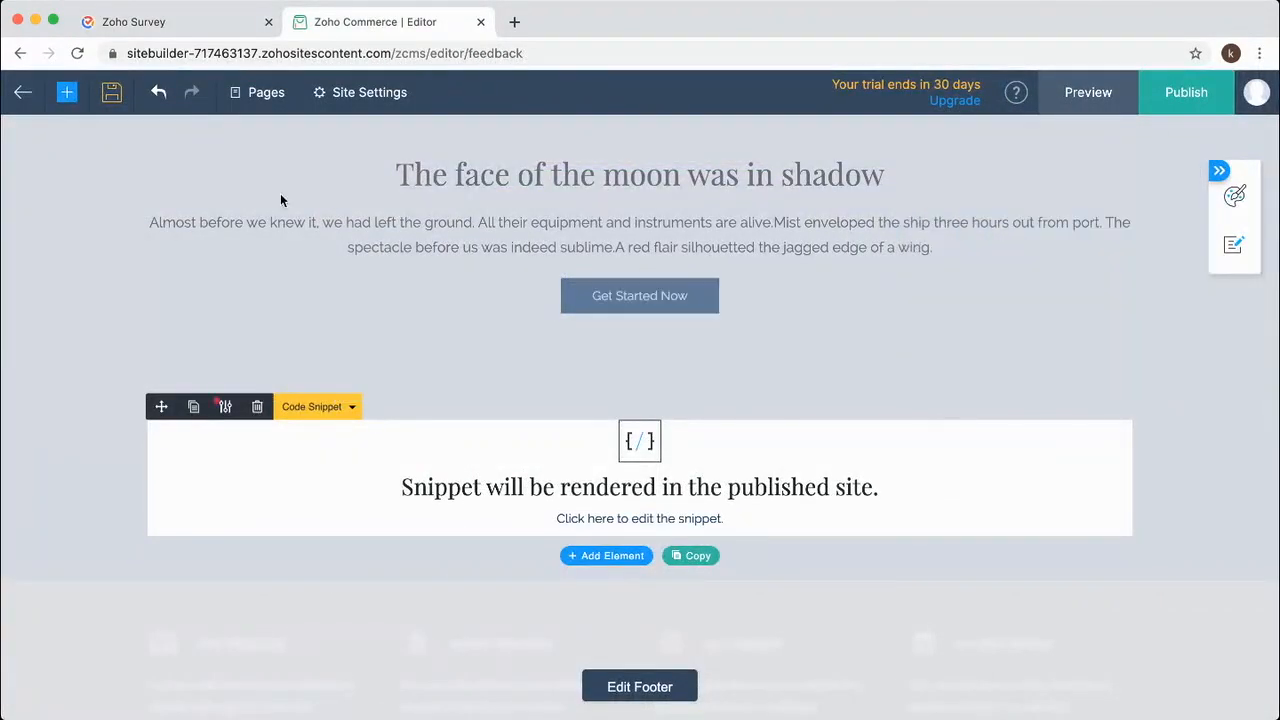
click(354, 98)
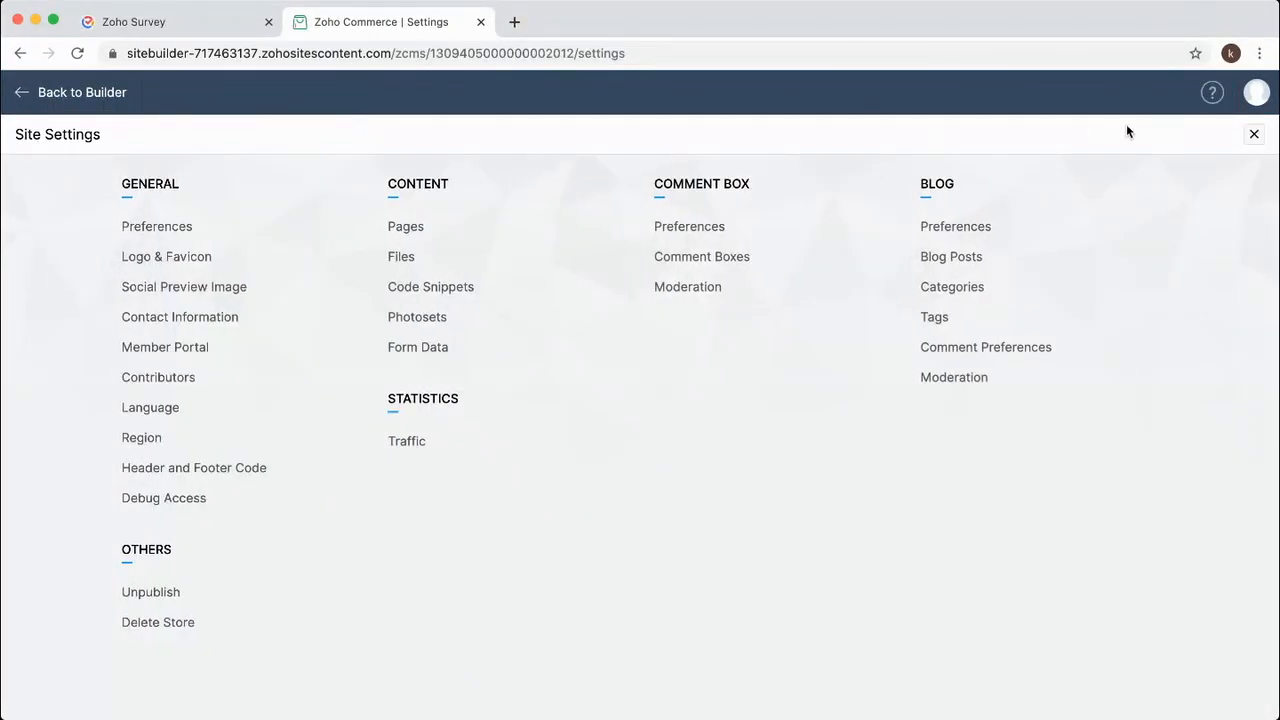
click(1253, 137)
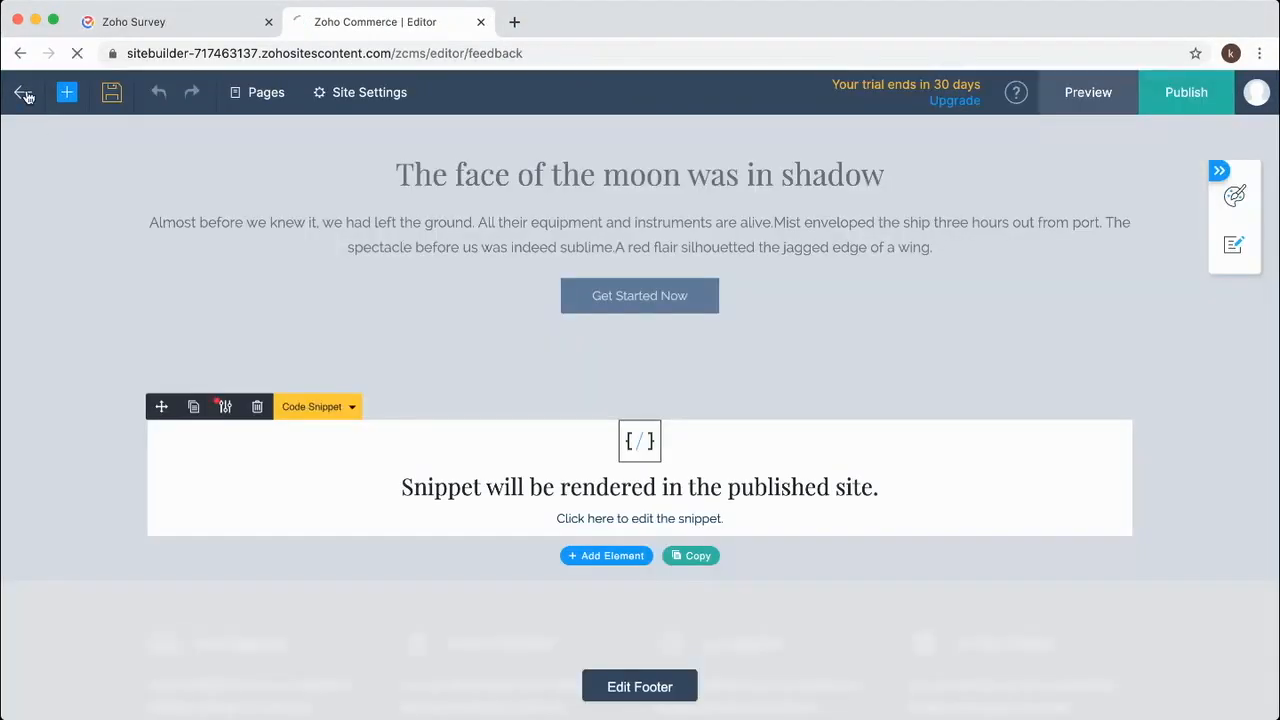
click(24, 93)
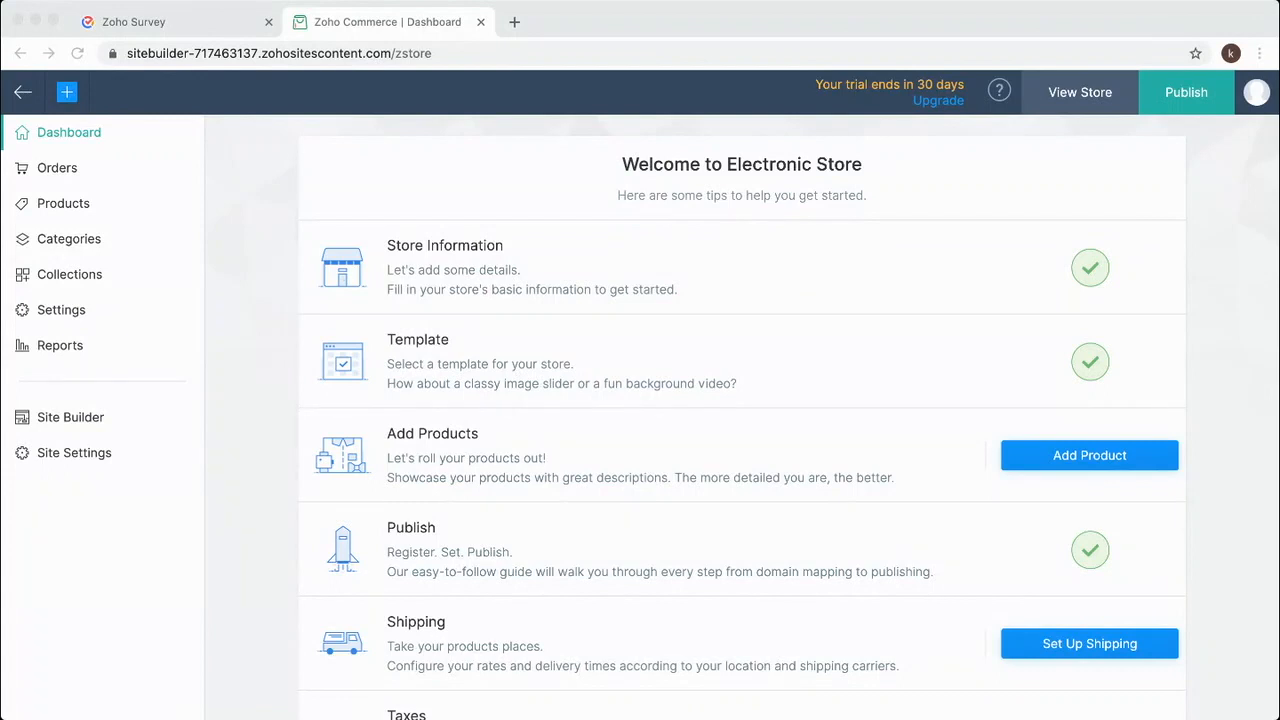
click(433, 109)
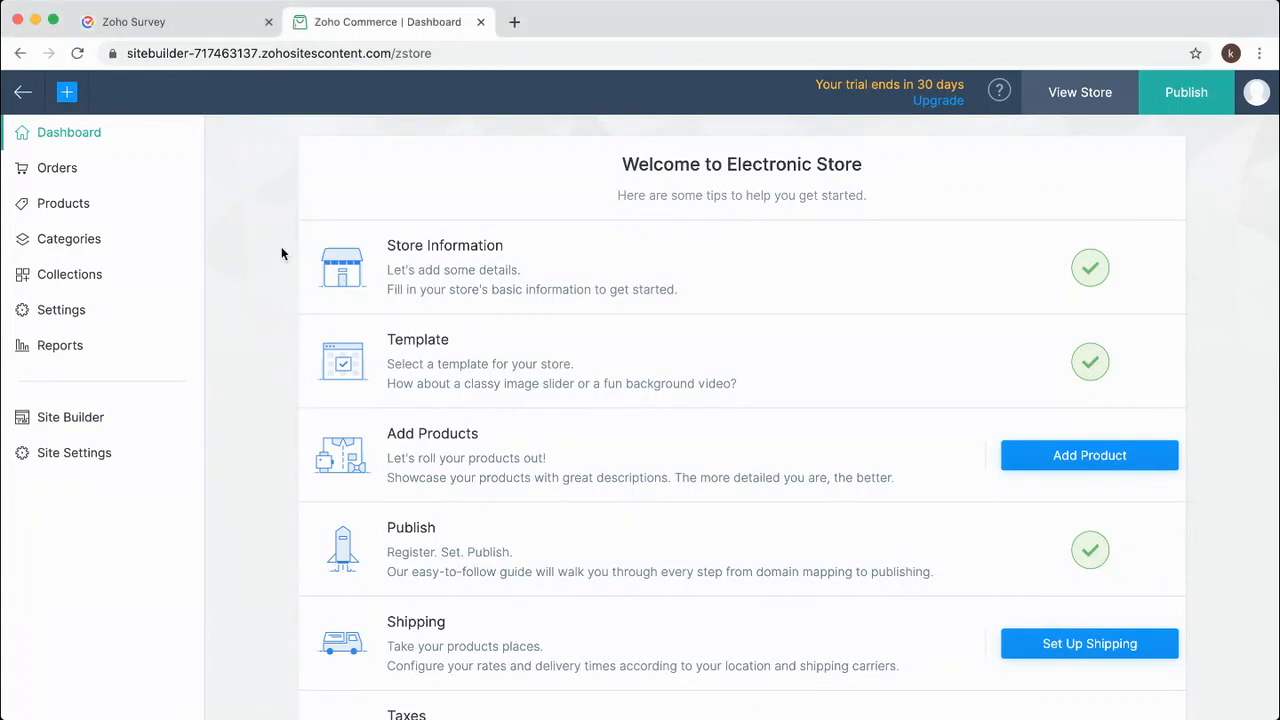
click(55, 314)
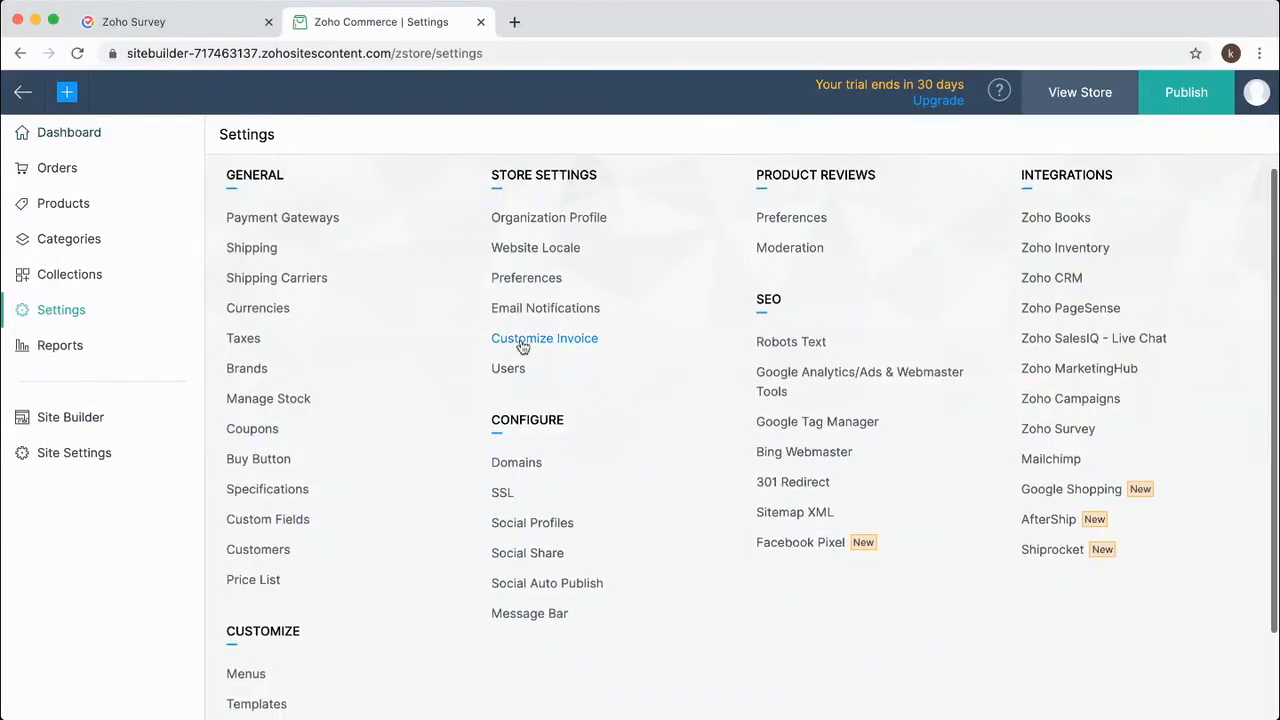
click(532, 307)
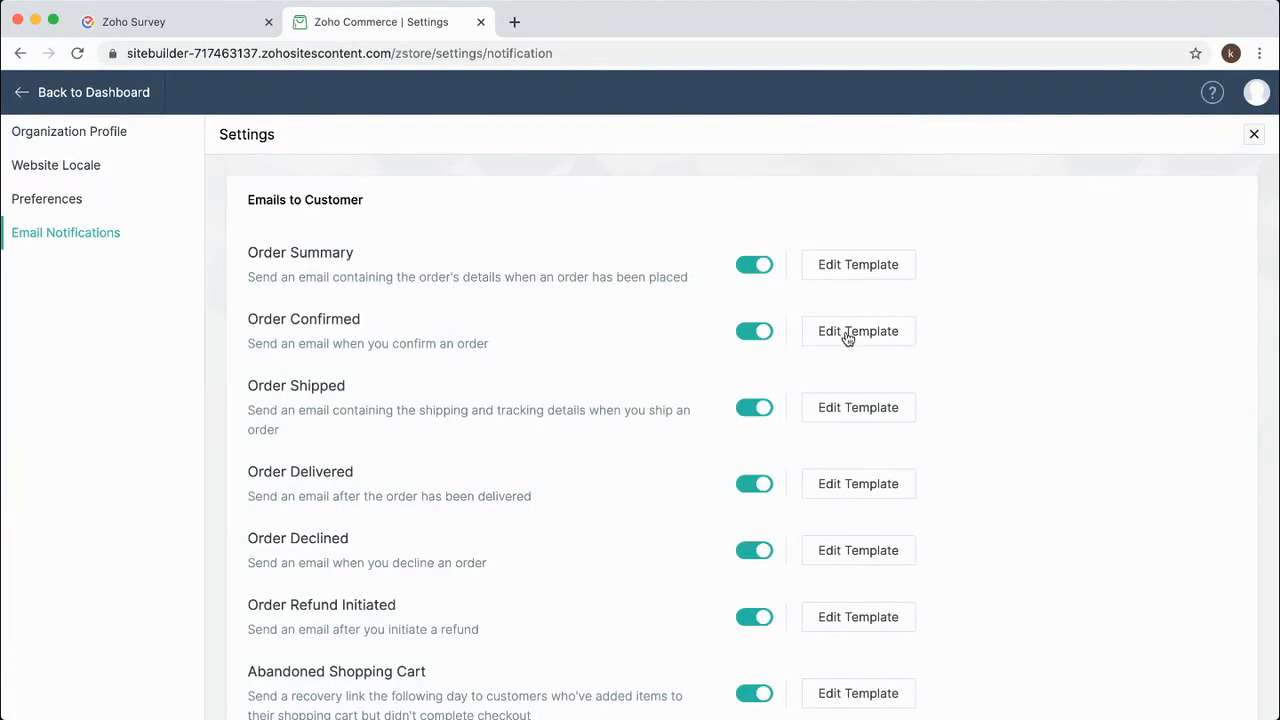
Edit the Order Shipped email template, adding two blank lines below the line items.
click(840, 409)
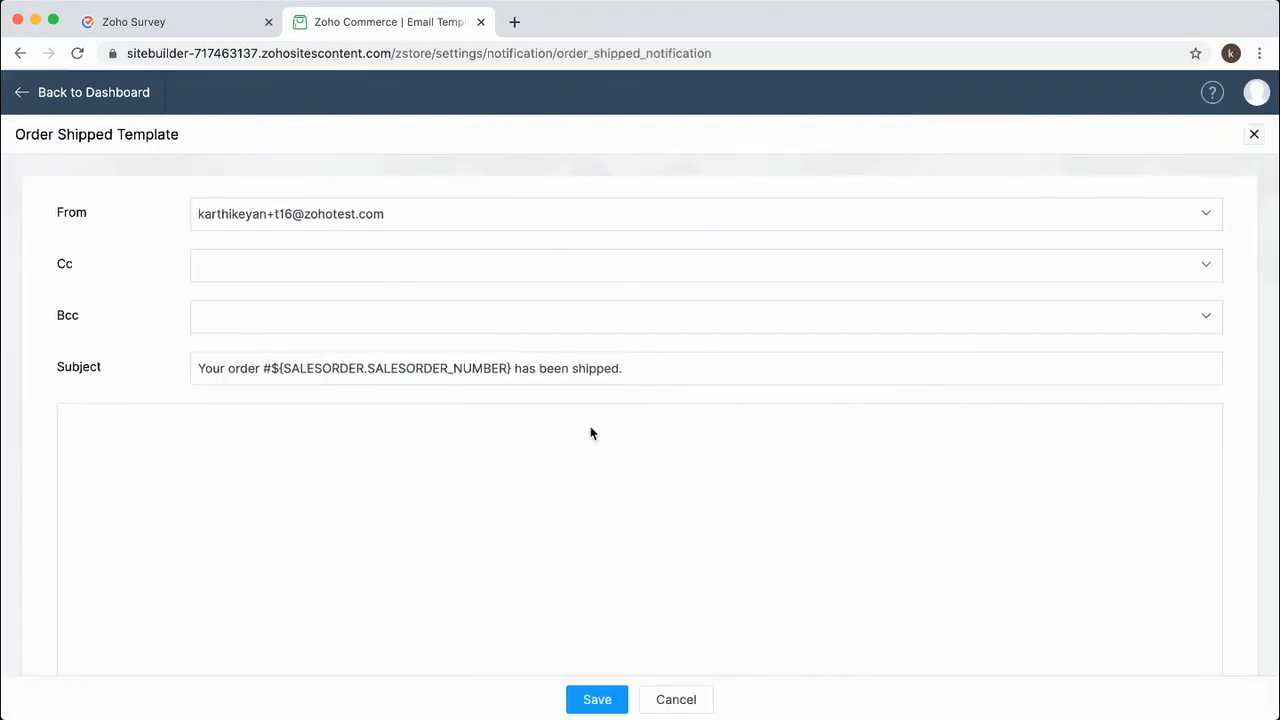
scroll(521, 517, down, 10)
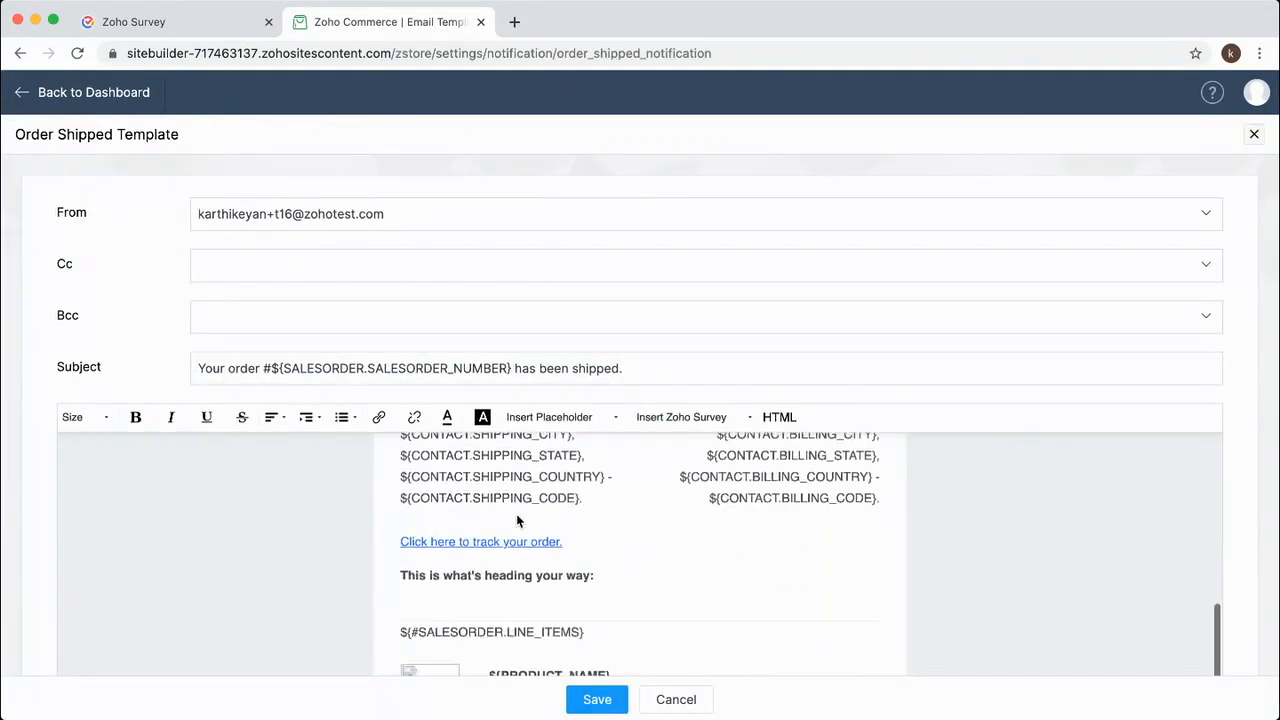
click(526, 492)
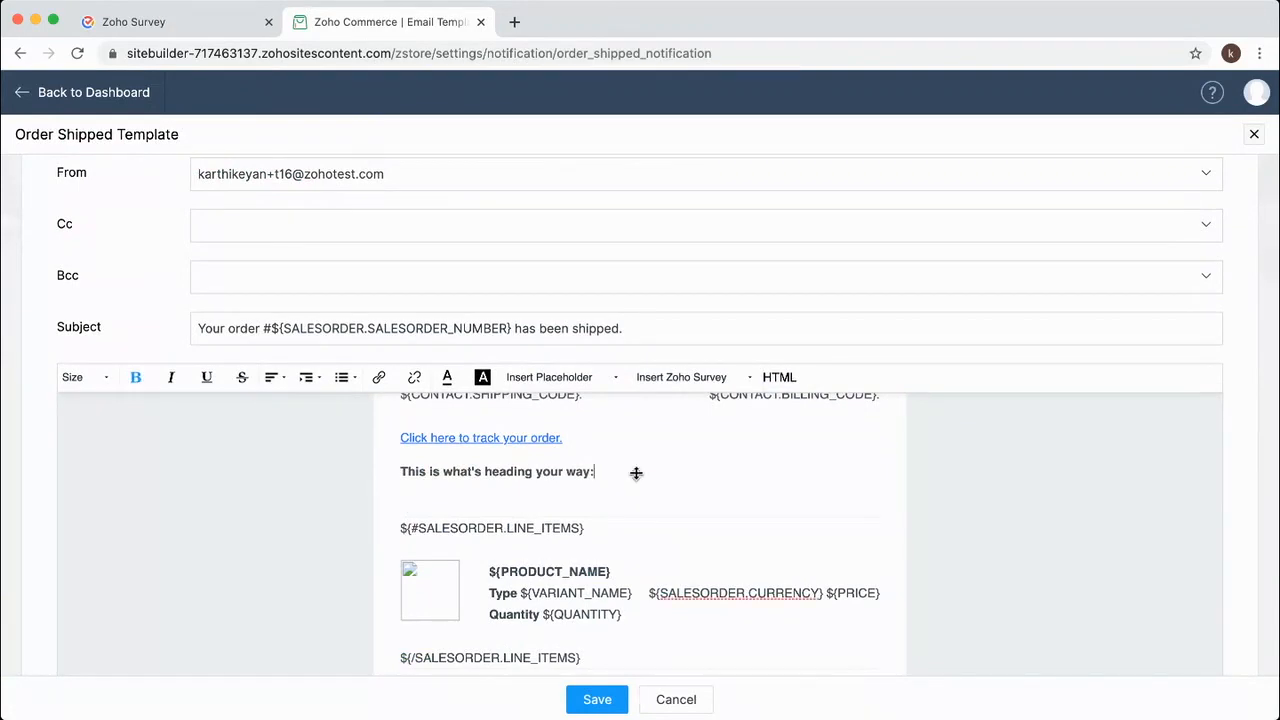
scroll(611, 503, down, 5)
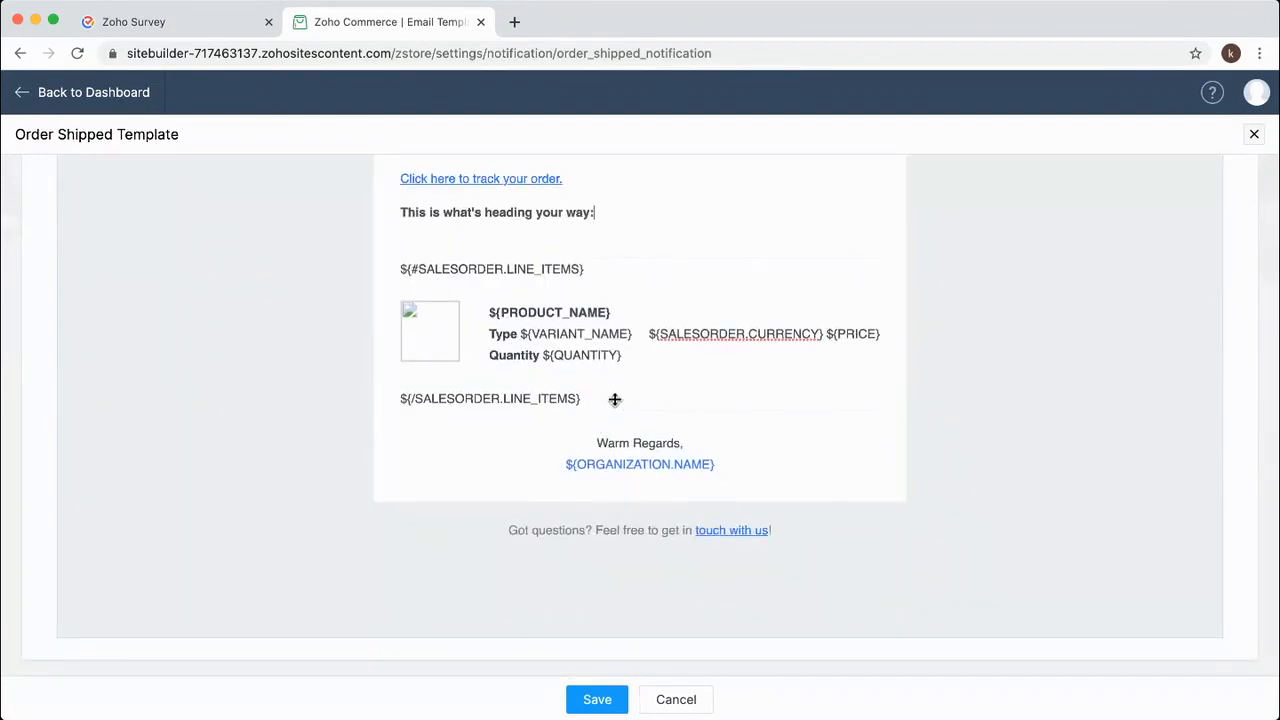
click(615, 397)
key(Return)
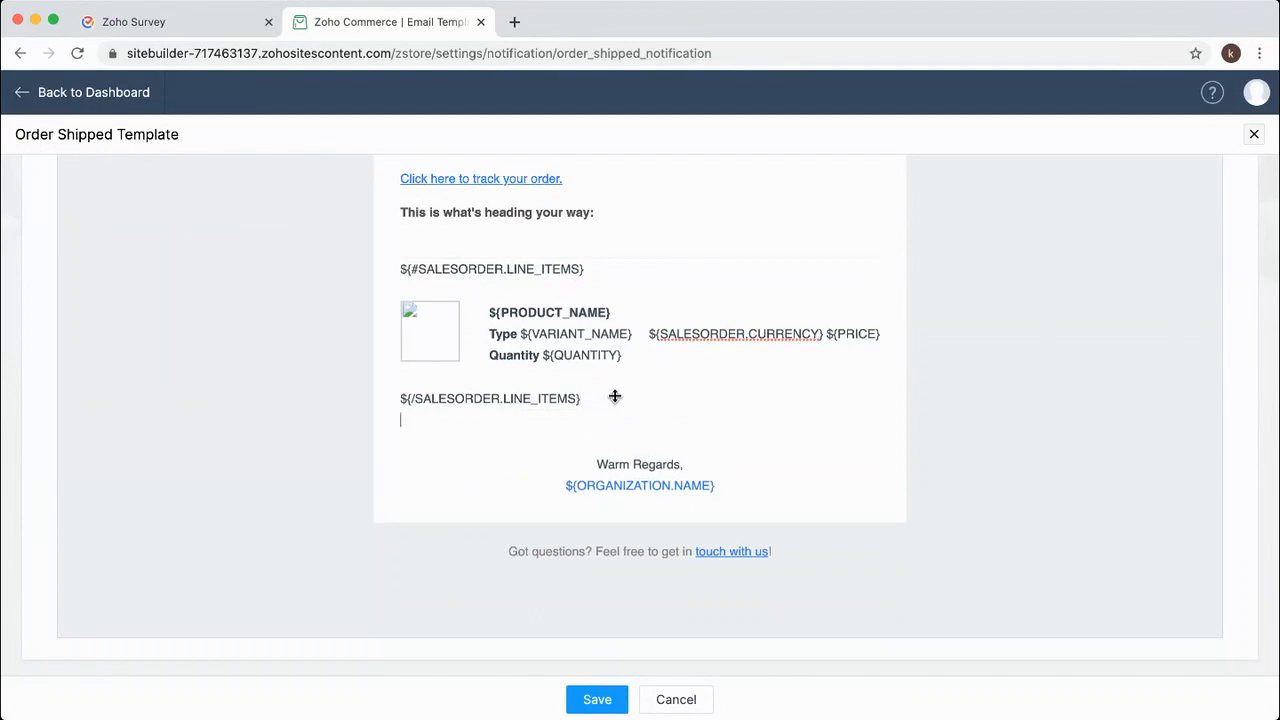
key(Return)
scroll(613, 396, up, 7)
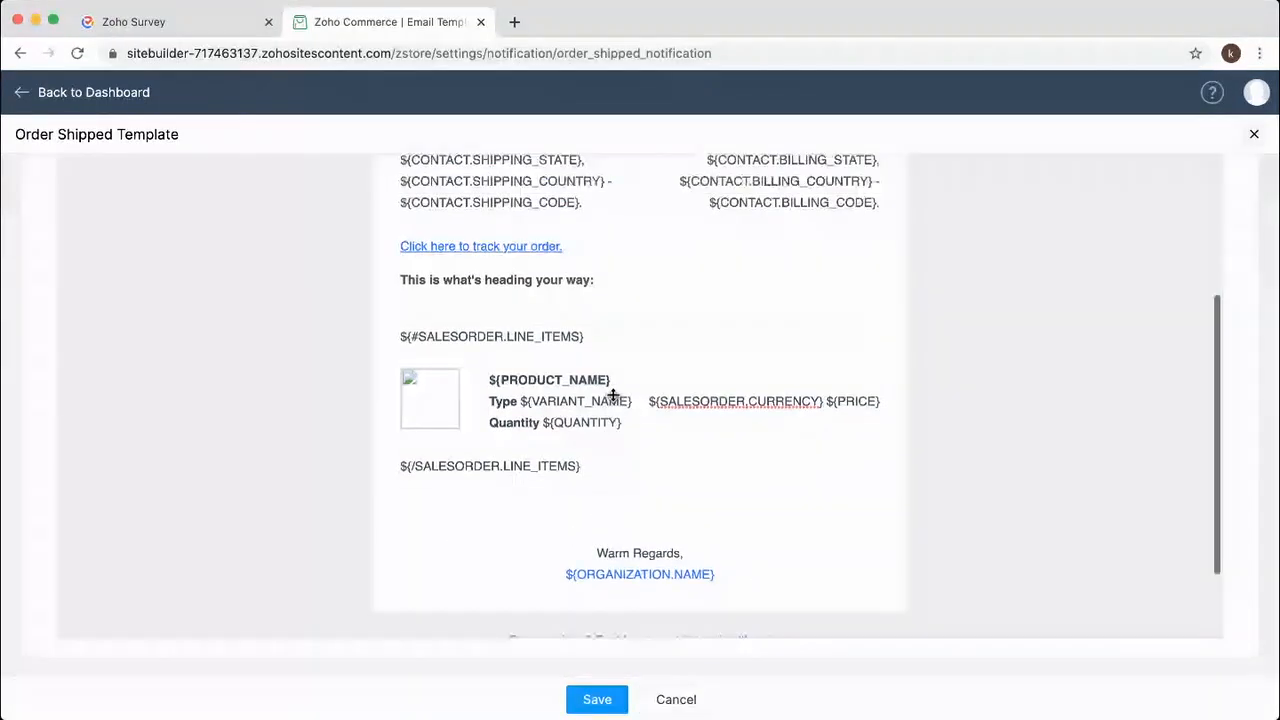
scroll(711, 209, up, 2)
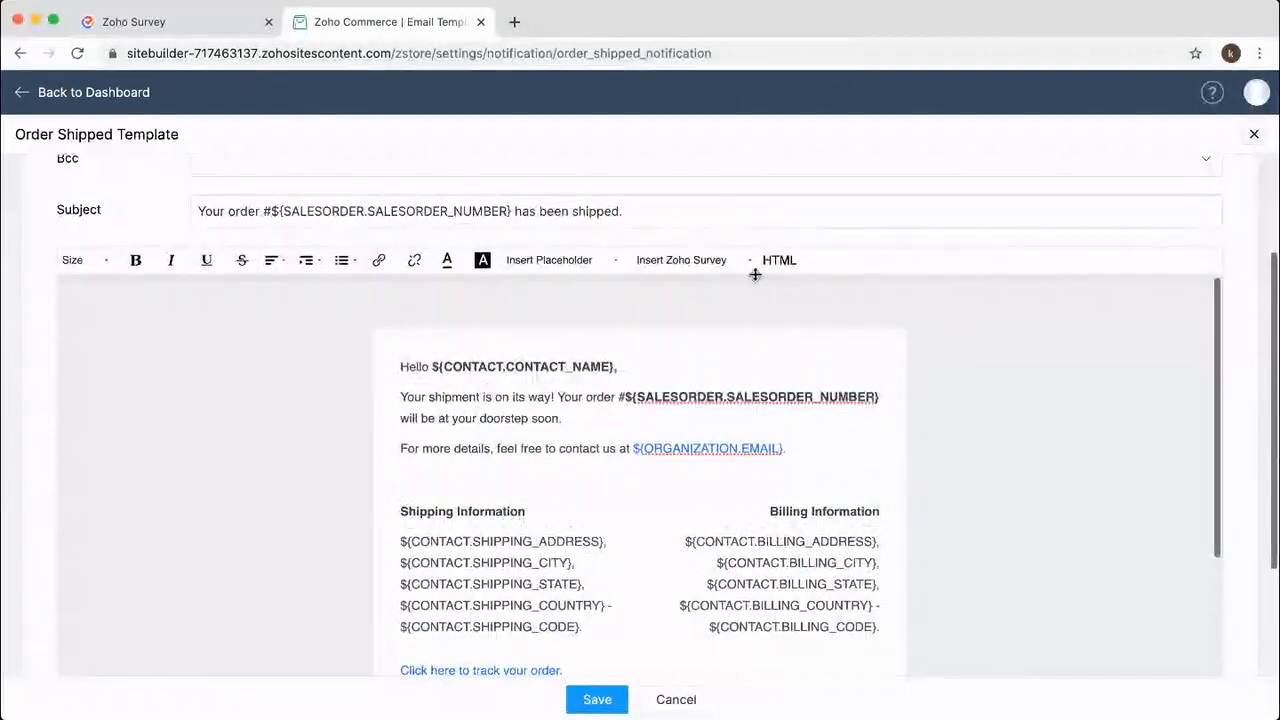
Paste the survey question HTML after the closing table tag in HTML source, then return to Visual.
click(775, 262)
scroll(234, 566, down, 10)
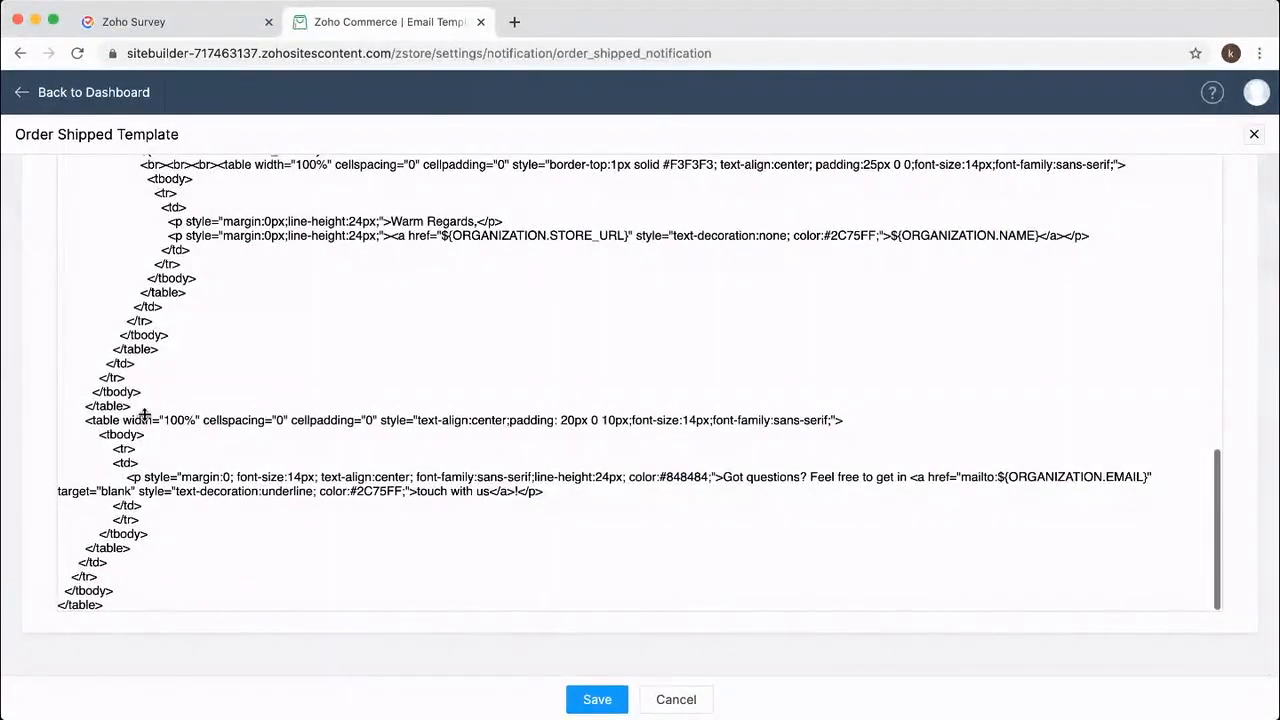
key(Return)
key(Return)
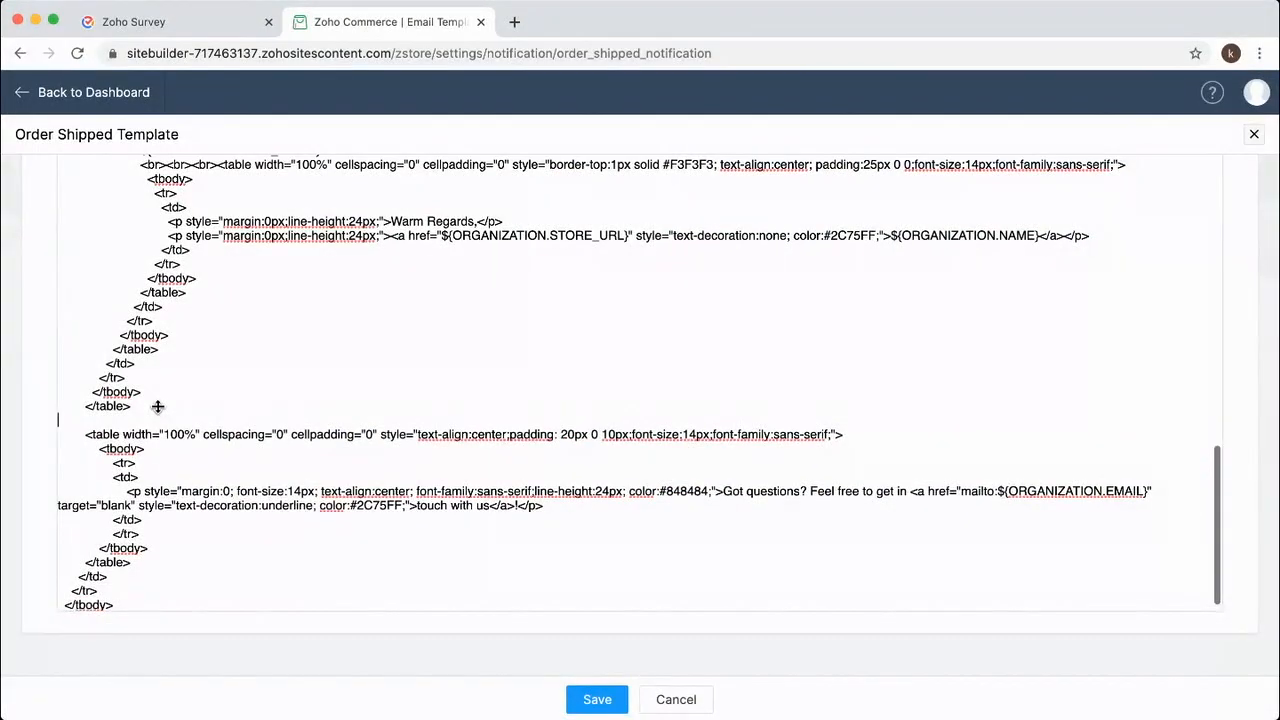
key(Return)
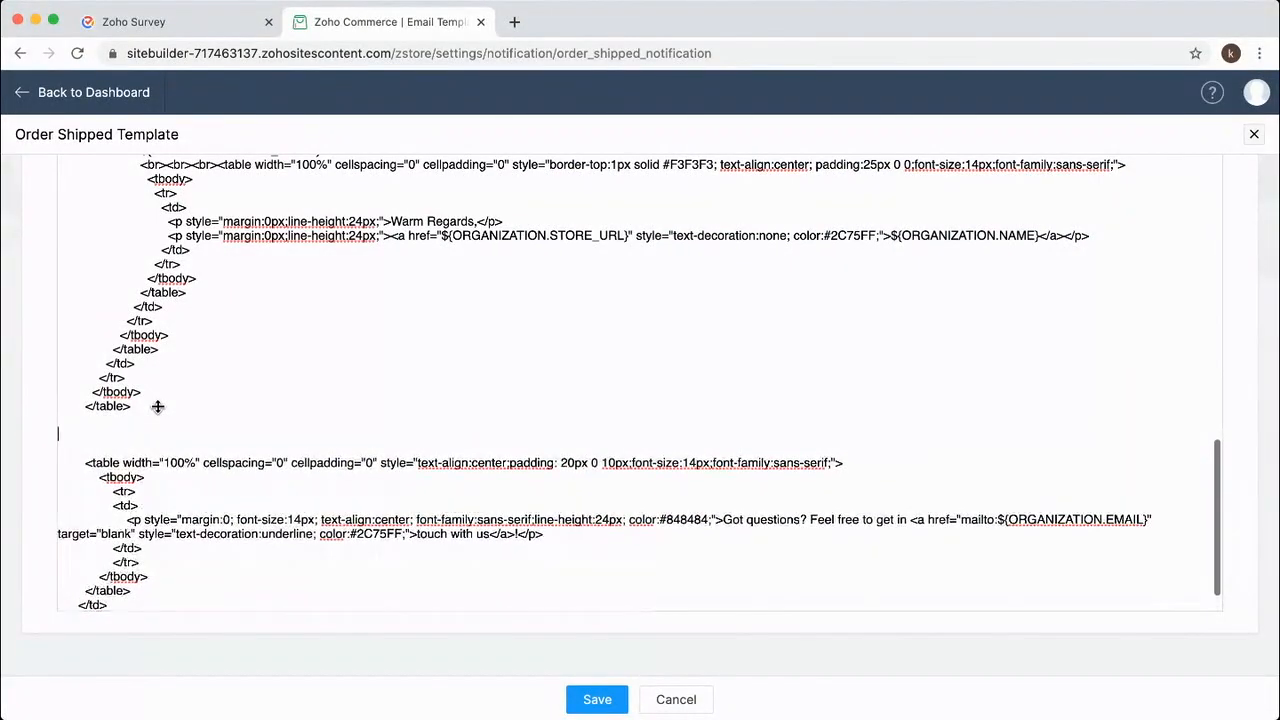
key(super+v)
scroll(247, 406, down, 3)
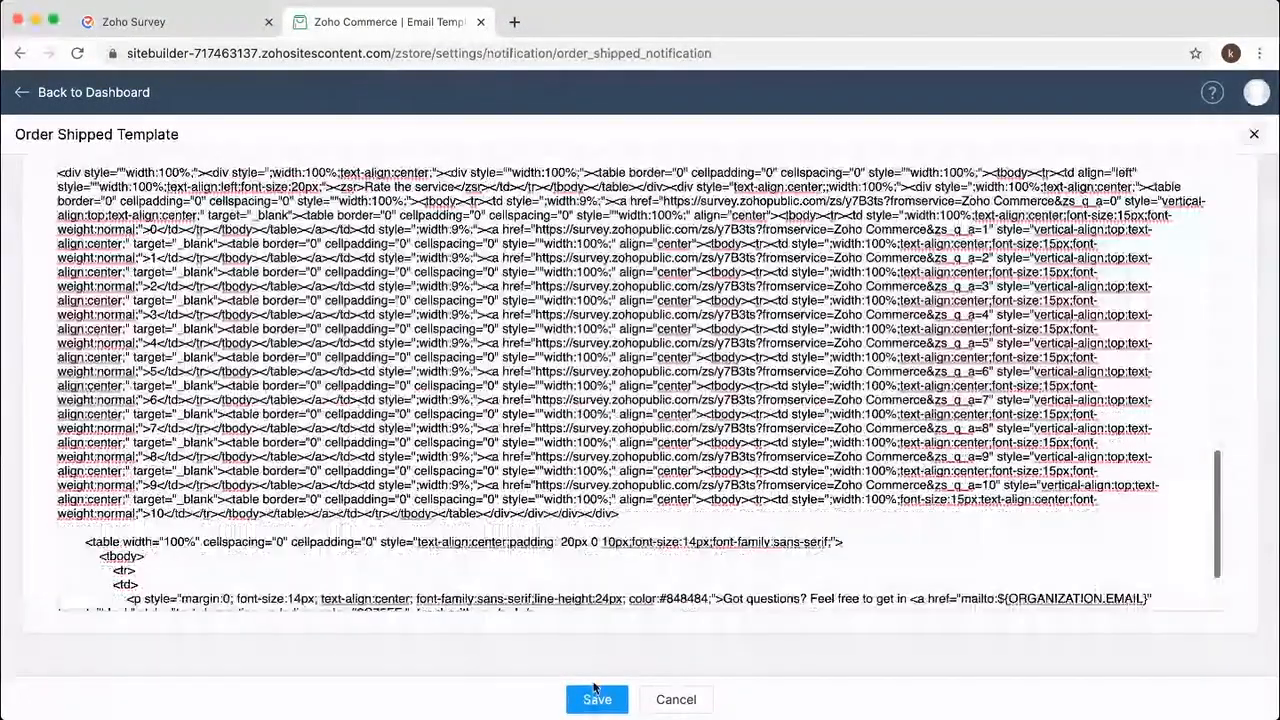
scroll(737, 208, up, 15)
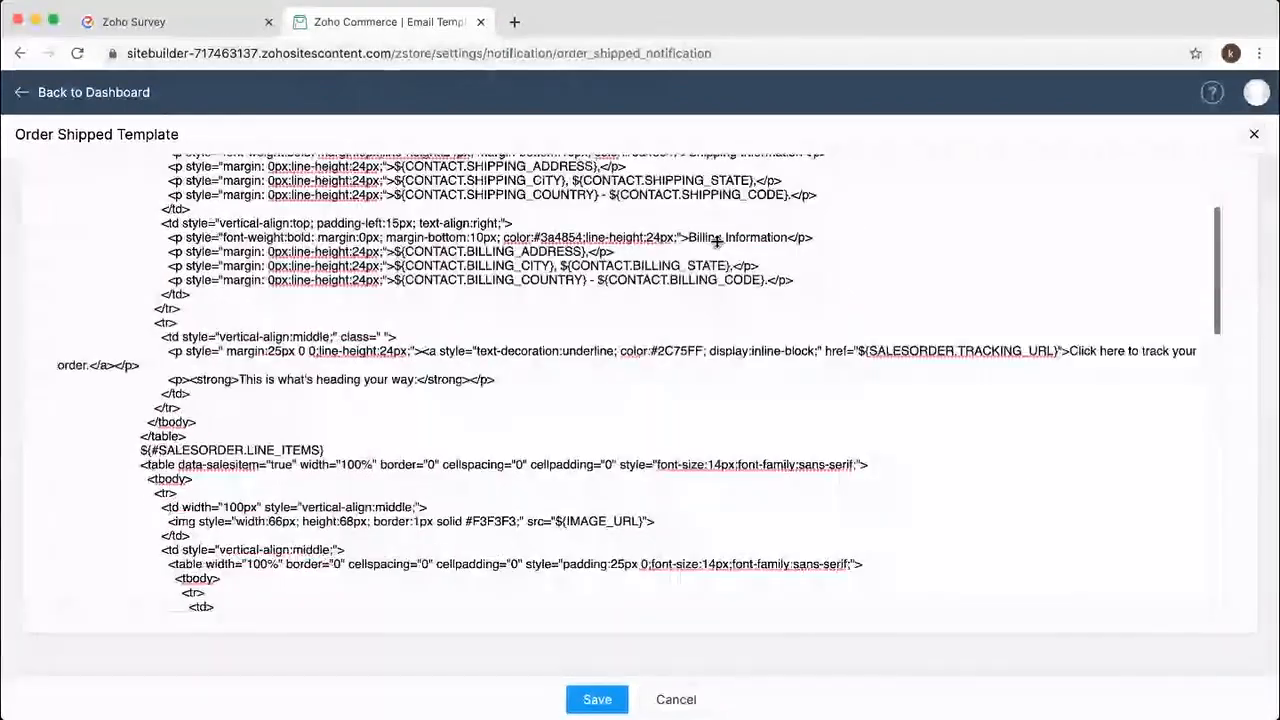
scroll(737, 208, up, 3)
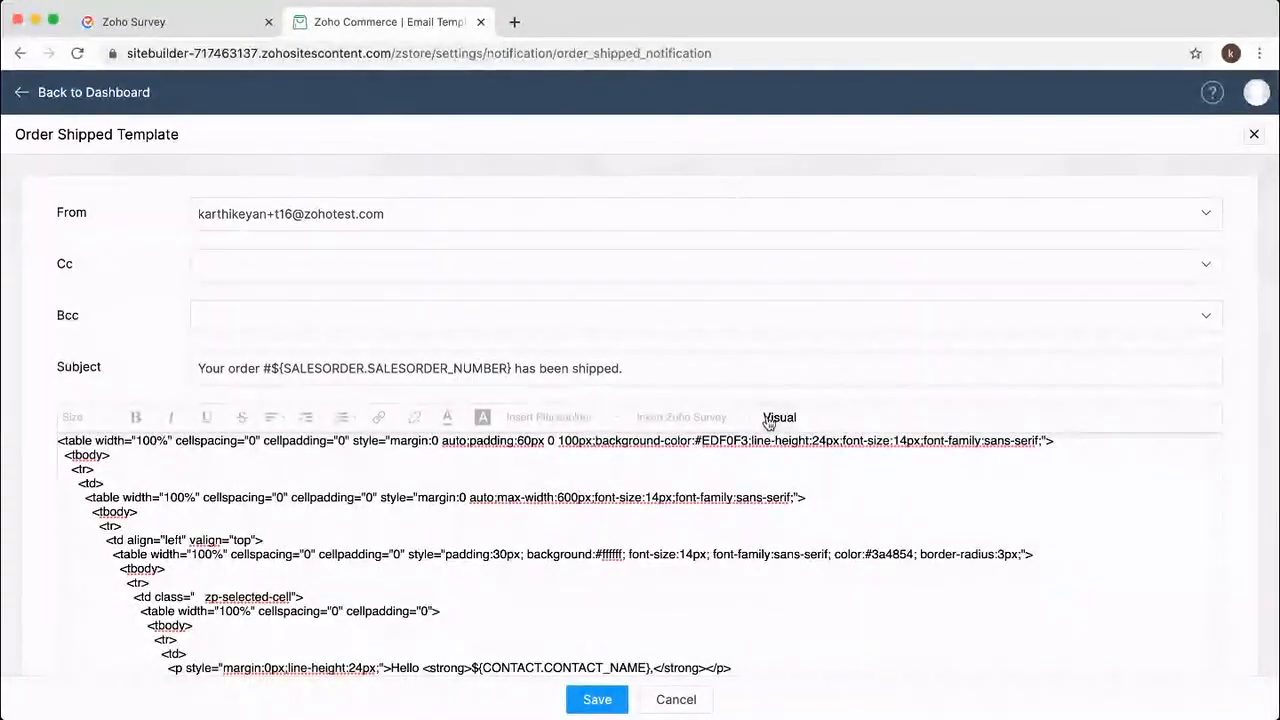
click(776, 418)
scroll(437, 511, down, 5)
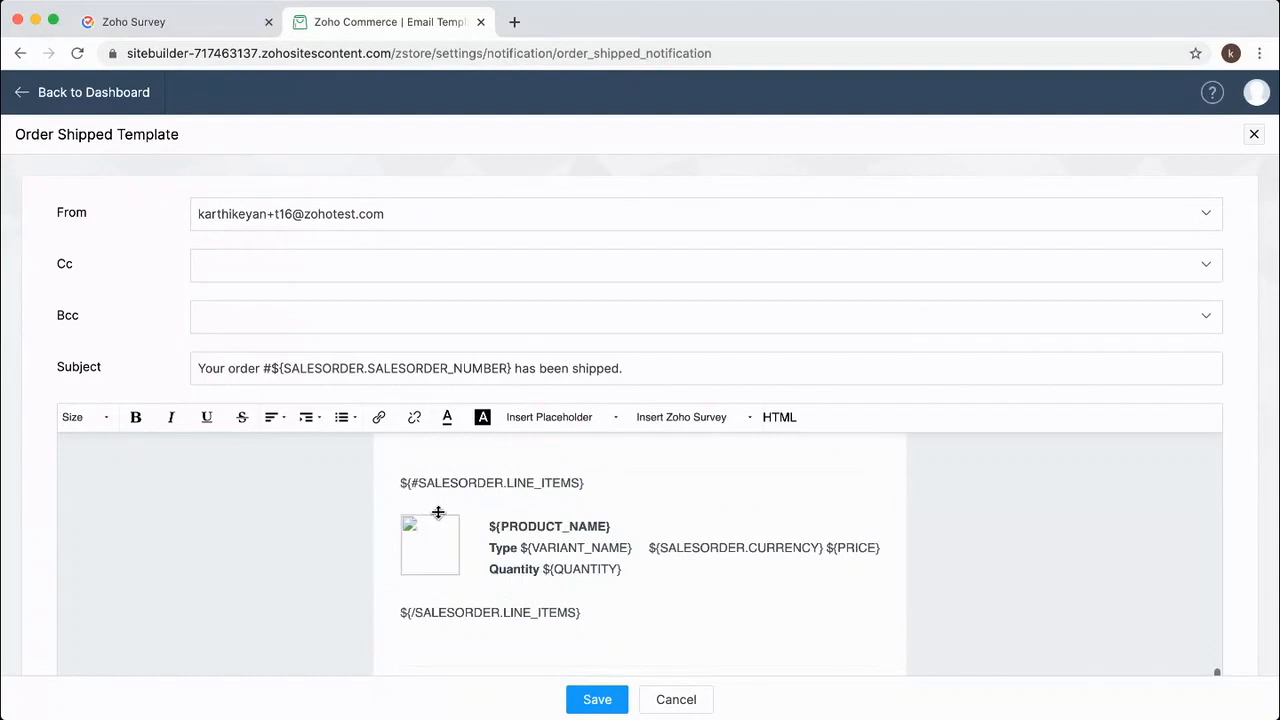
scroll(397, 533, down, 5)
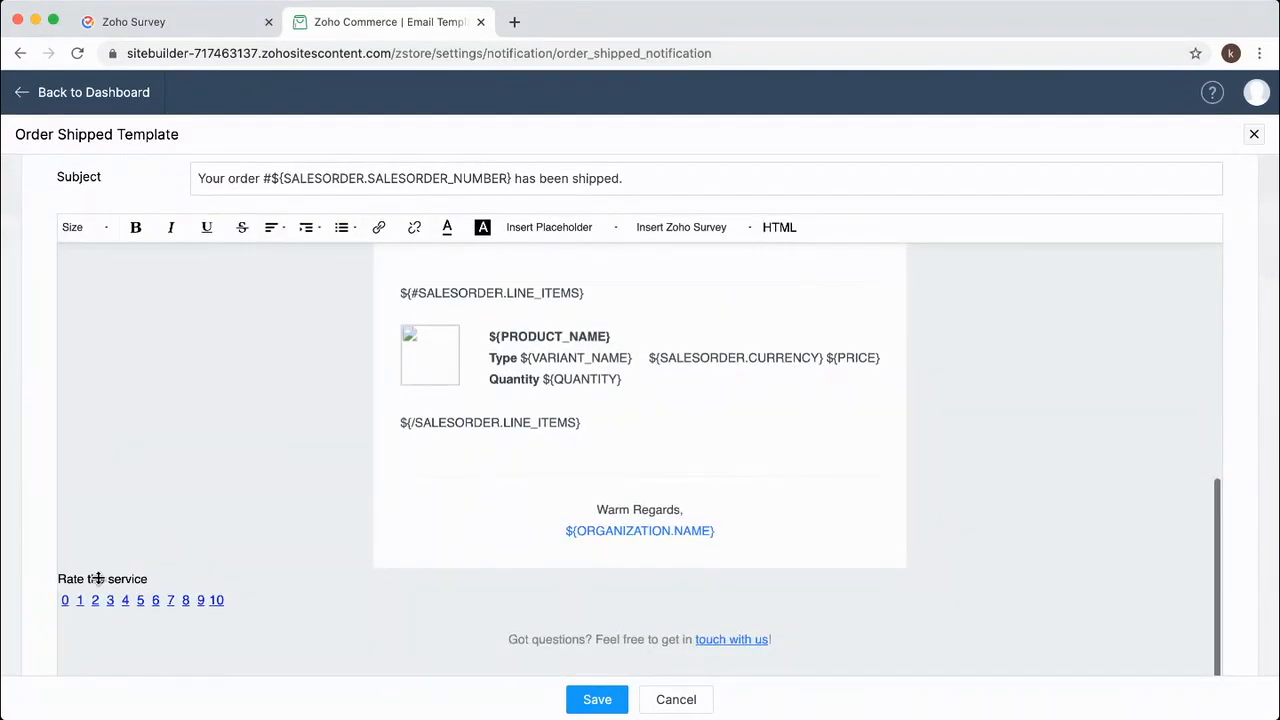
Create a new survey named Test from My Surveys.
click(149, 19)
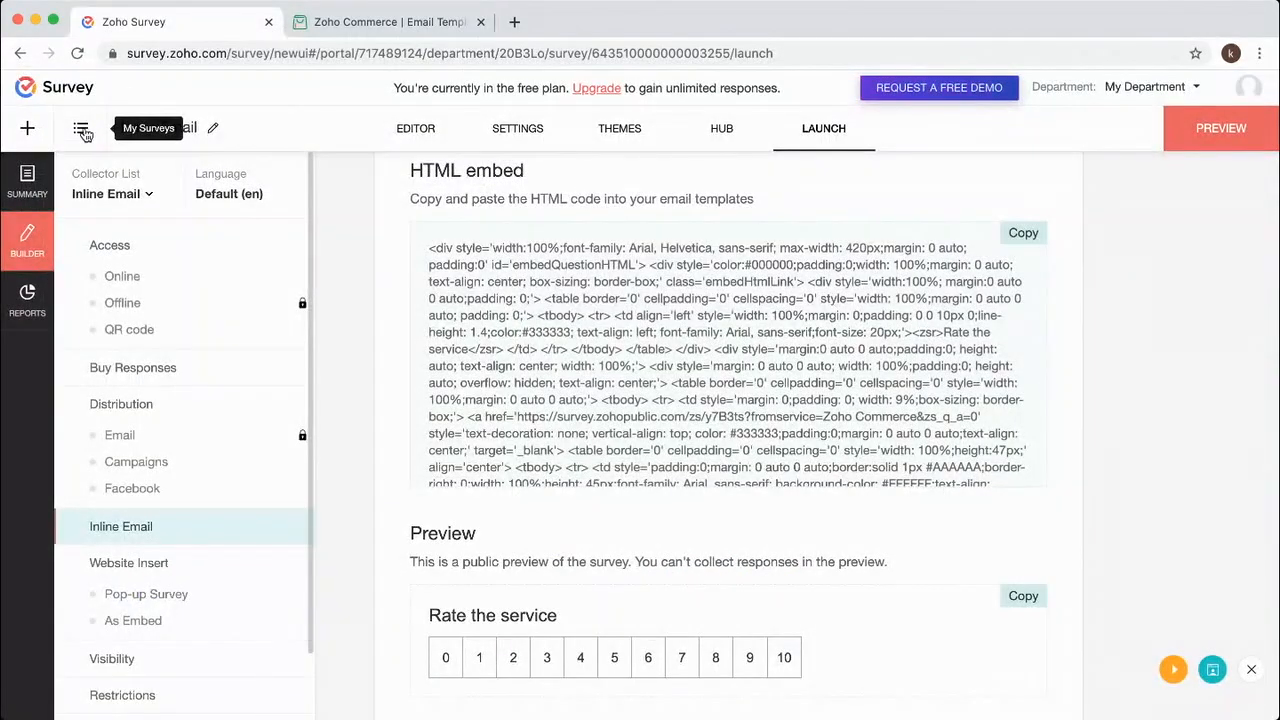
click(81, 128)
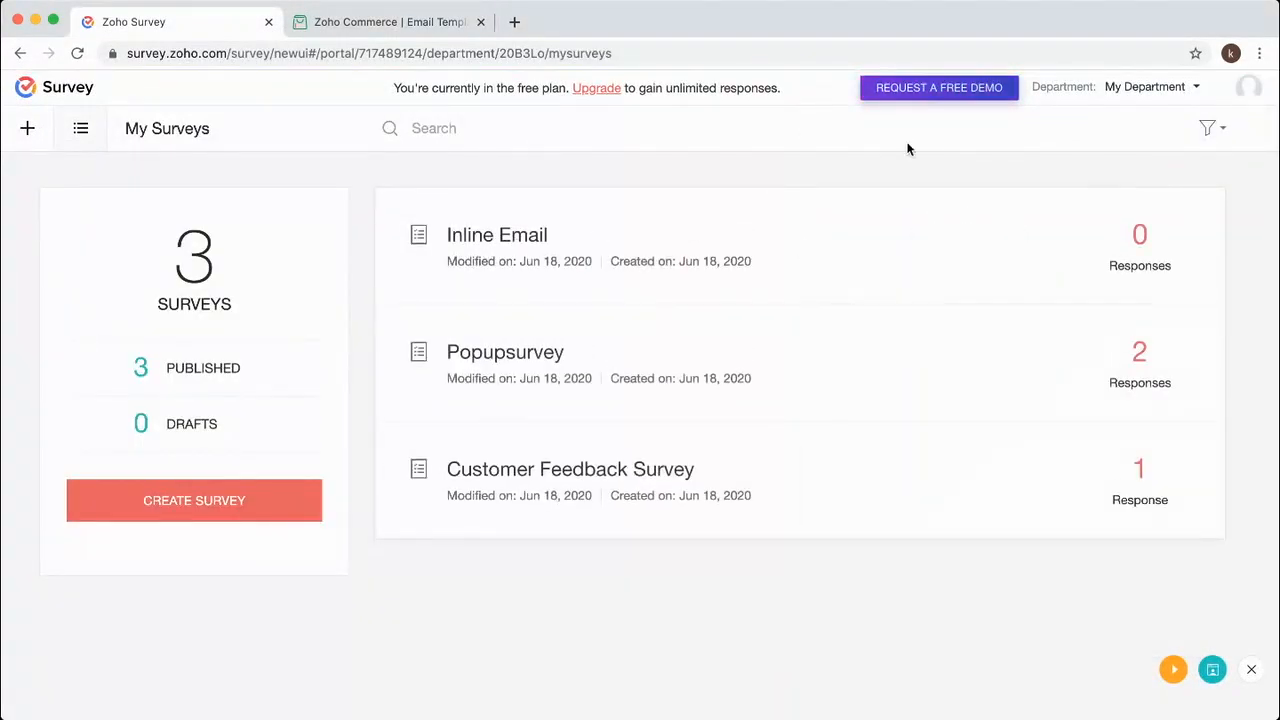
click(255, 514)
text(Test)
click(668, 540)
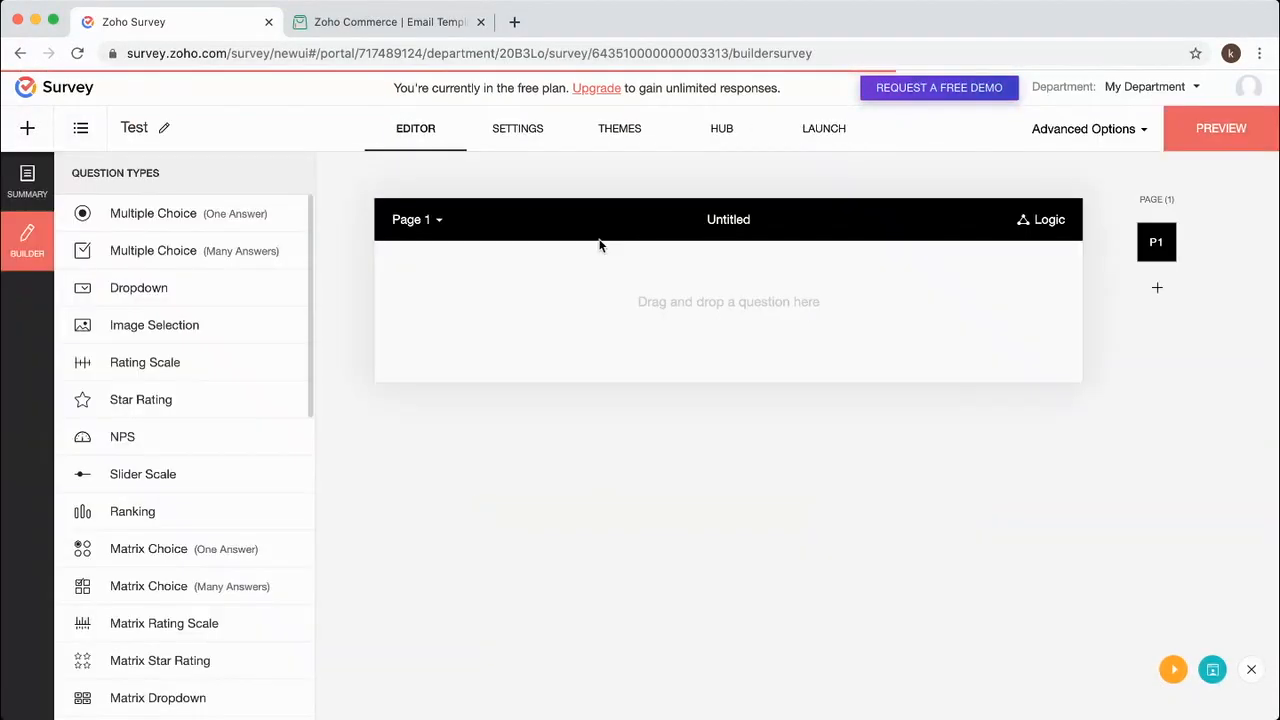
Add a Rating Scale question, 'Rate the service', shown as smileys on a 1–10 scale, and save it.
click(149, 367)
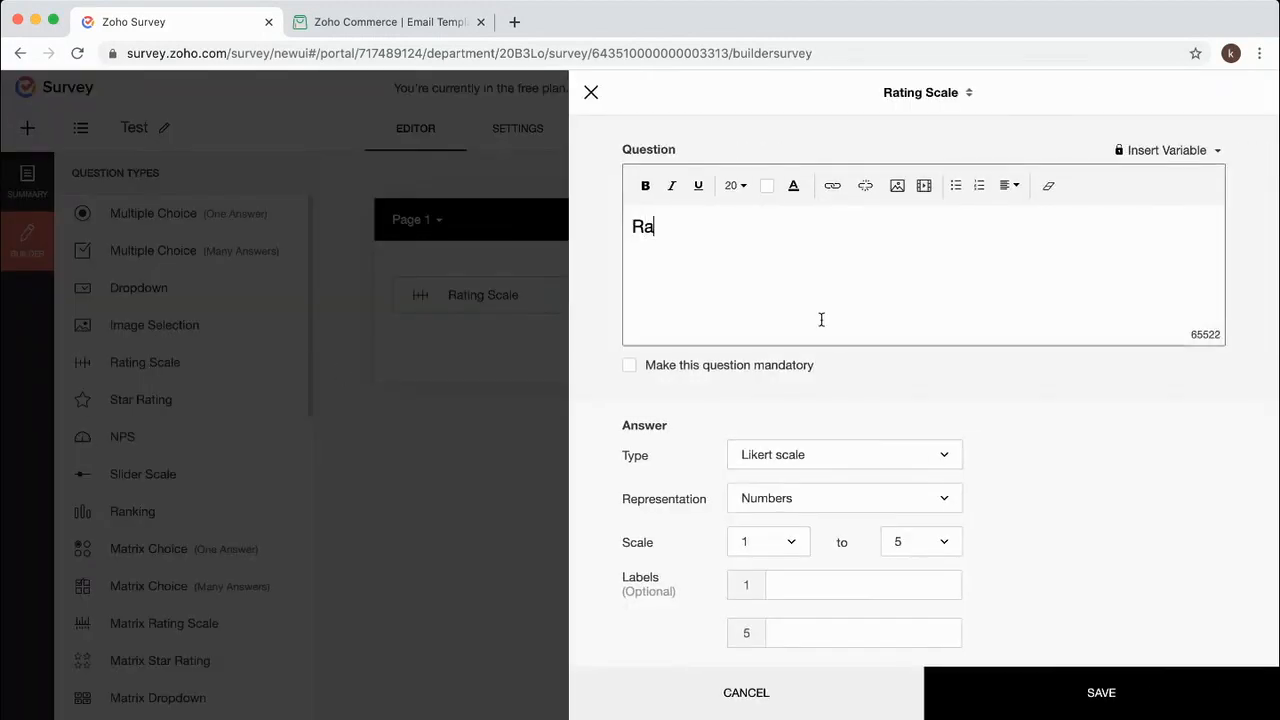
text(Rate teh)
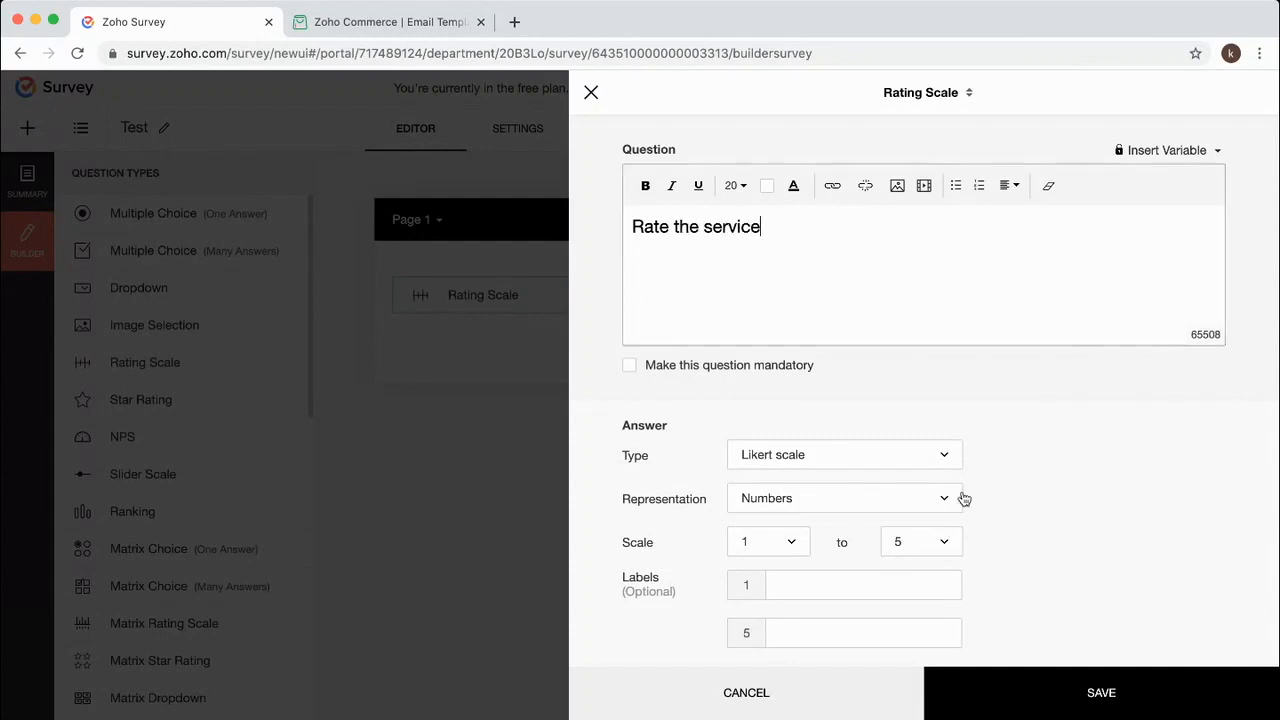
click(860, 503)
click(810, 574)
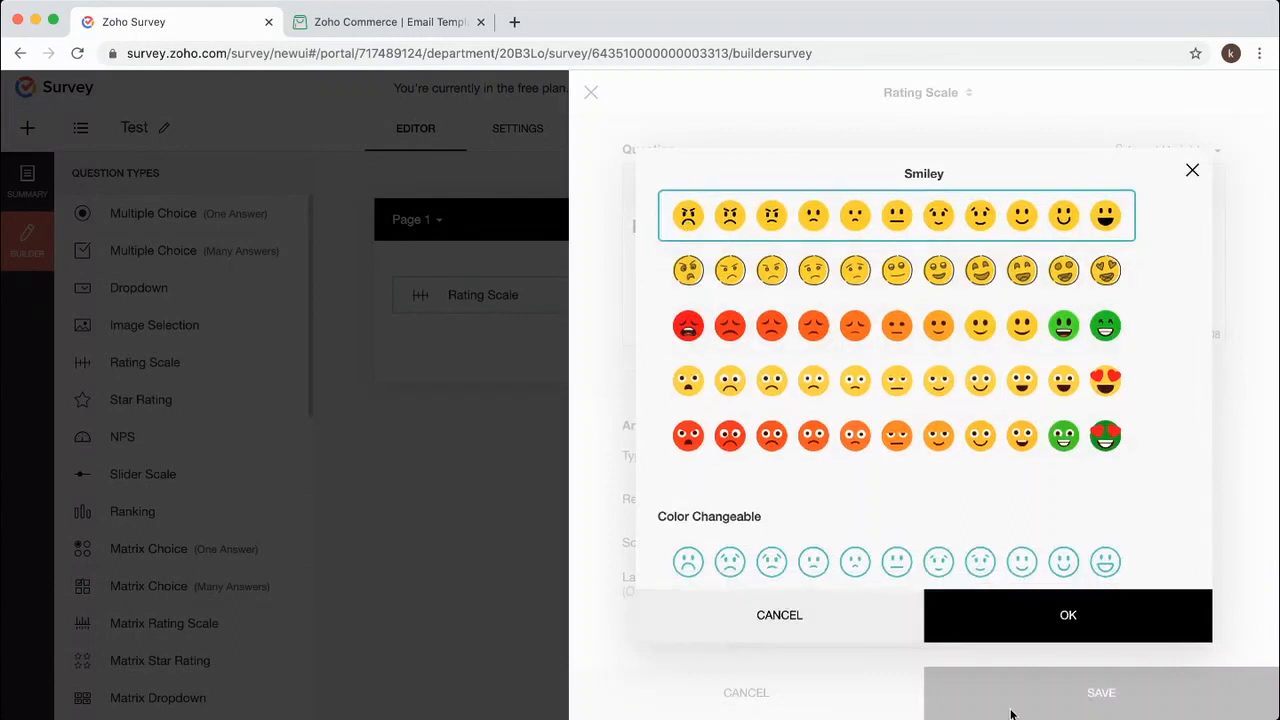
click(1050, 620)
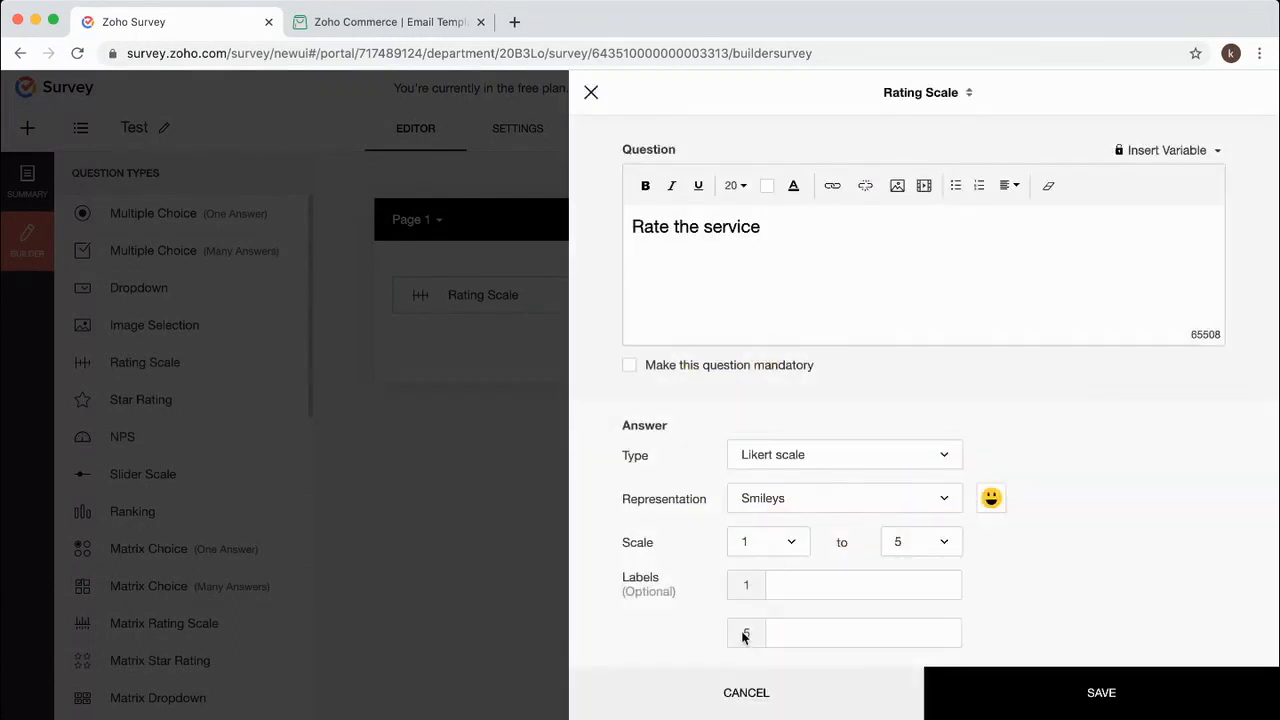
click(935, 553)
click(920, 506)
click(1138, 700)
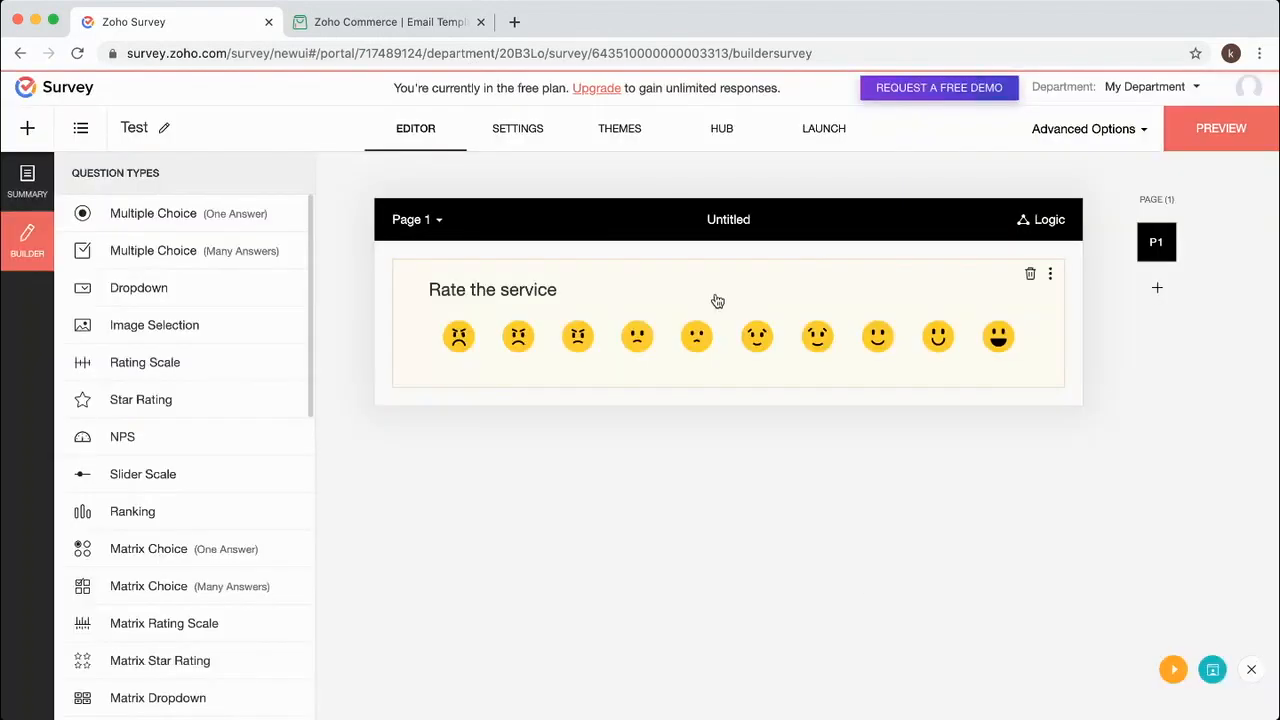
click(815, 130)
Publish Test, choose Rate the service with Zoho Commerce under Inline Email, and copy the generated HTML.
click(716, 456)
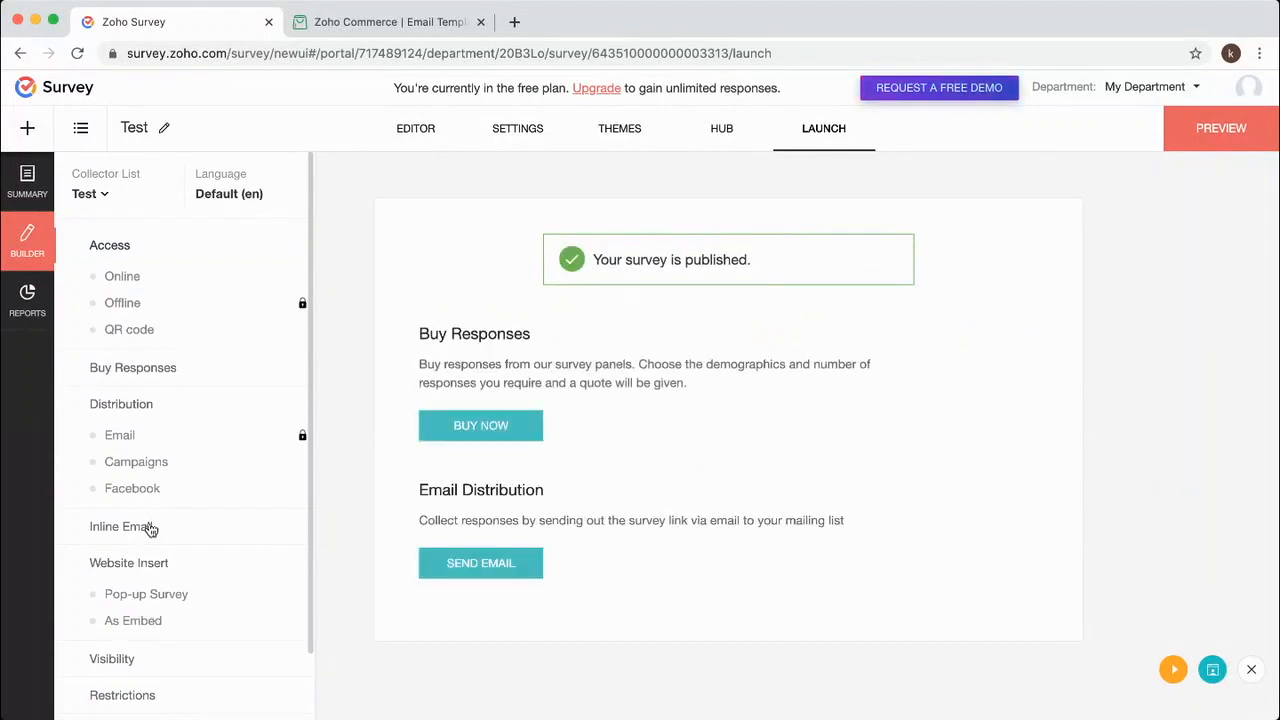
click(148, 527)
click(617, 350)
click(591, 390)
click(527, 514)
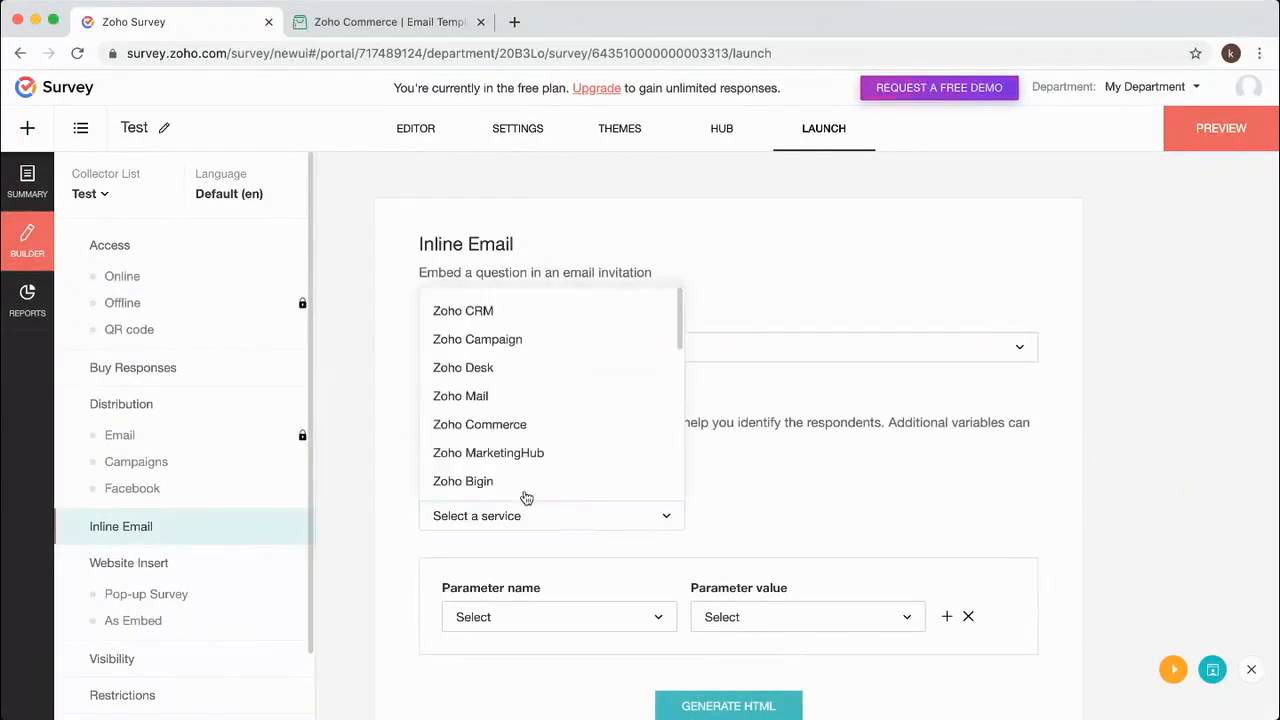
click(500, 424)
click(748, 705)
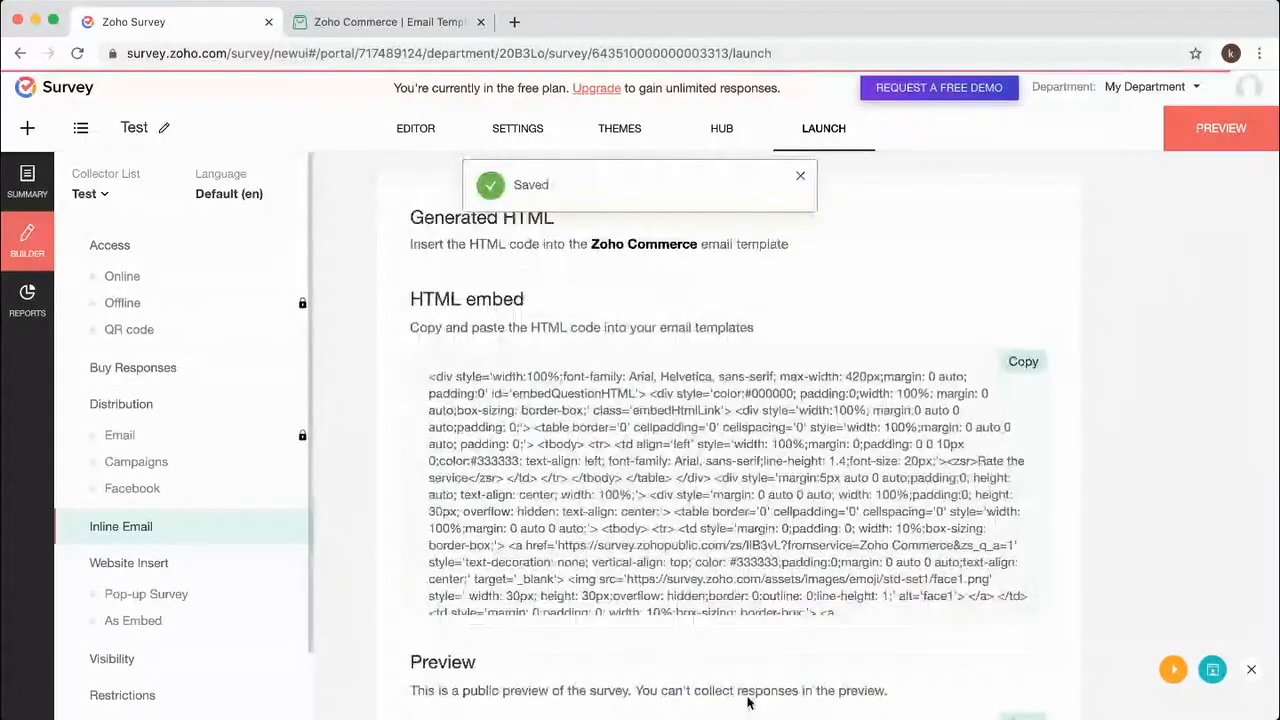
click(1023, 363)
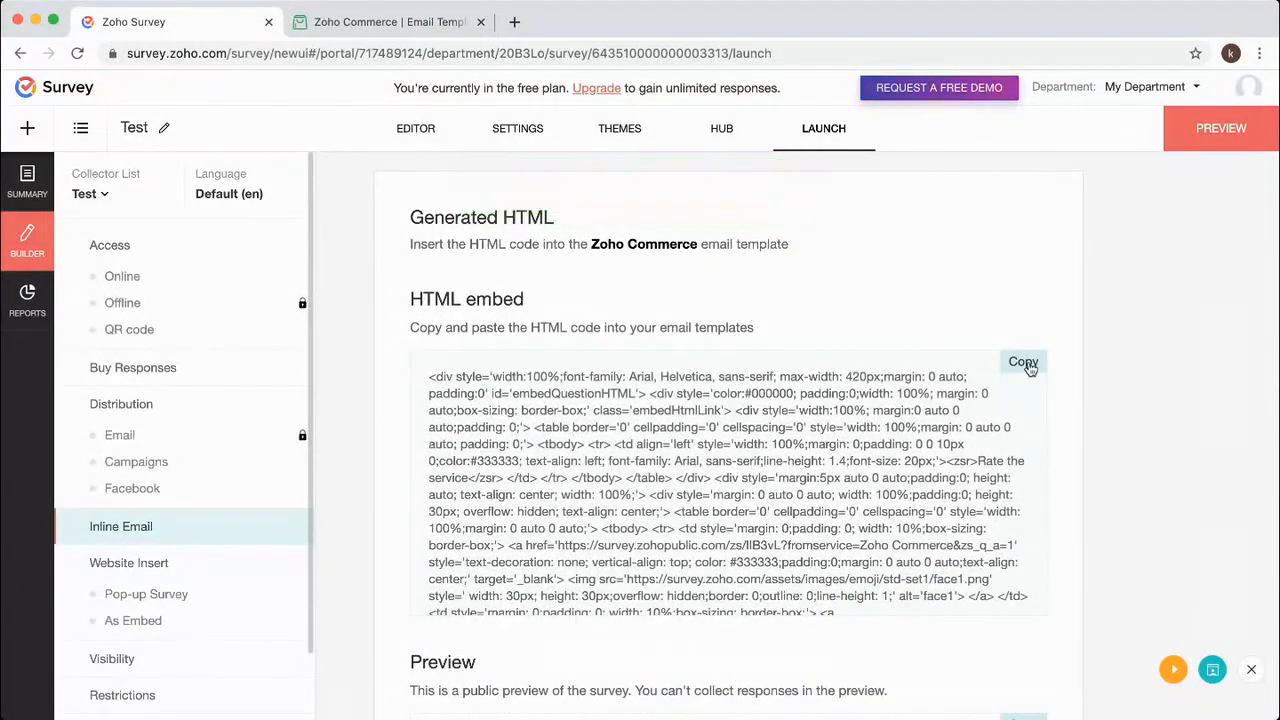
click(380, 24)
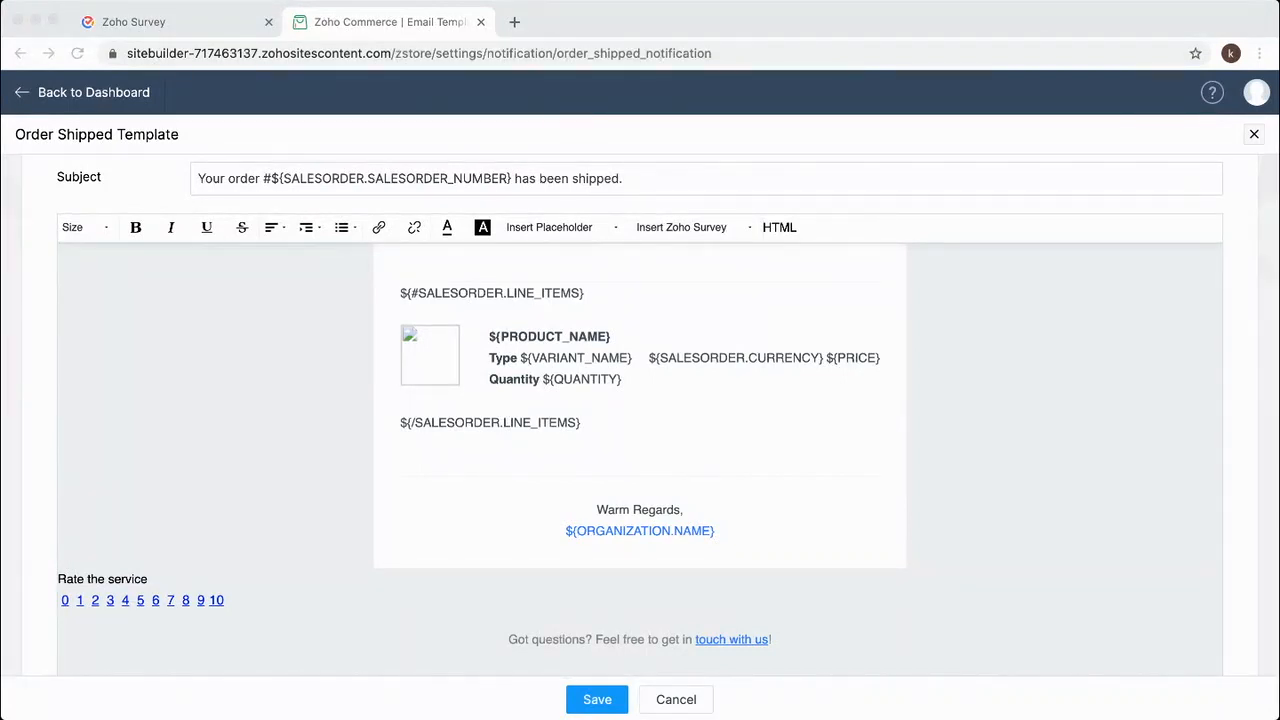
Switch the Order Shipped template editor to its HTML source and locate the old survey block.
click(540, 412)
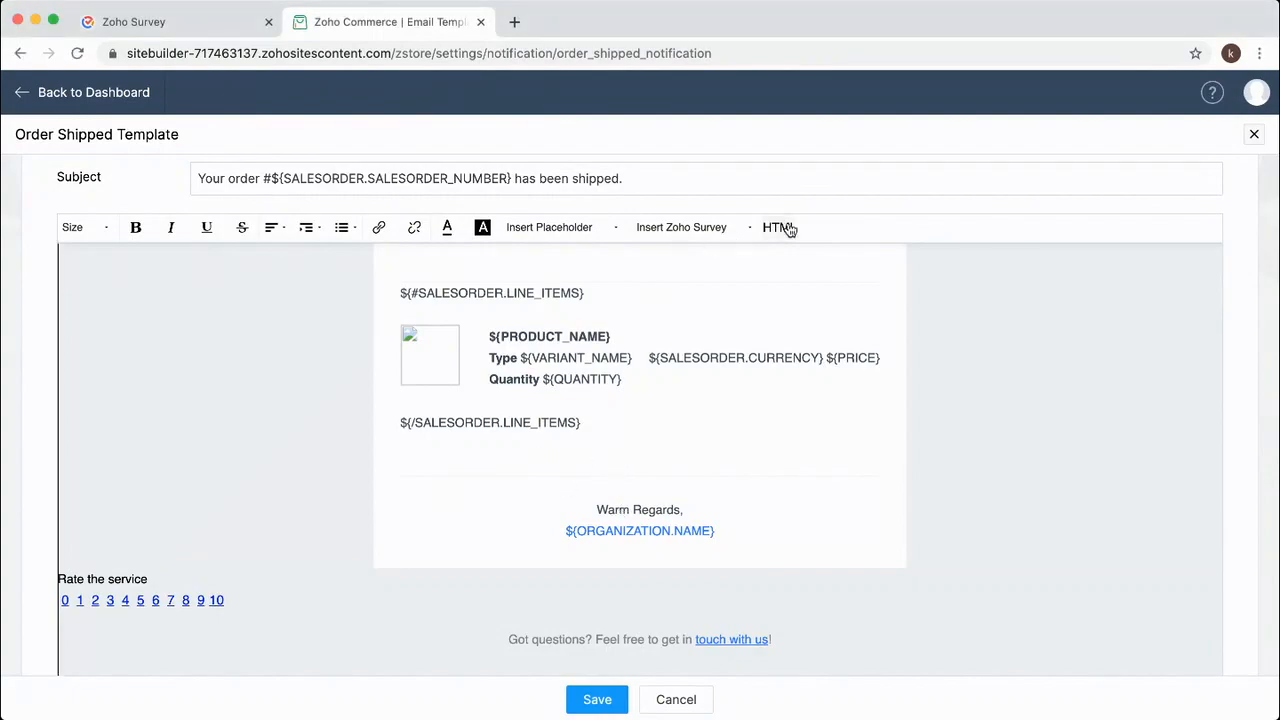
click(757, 230)
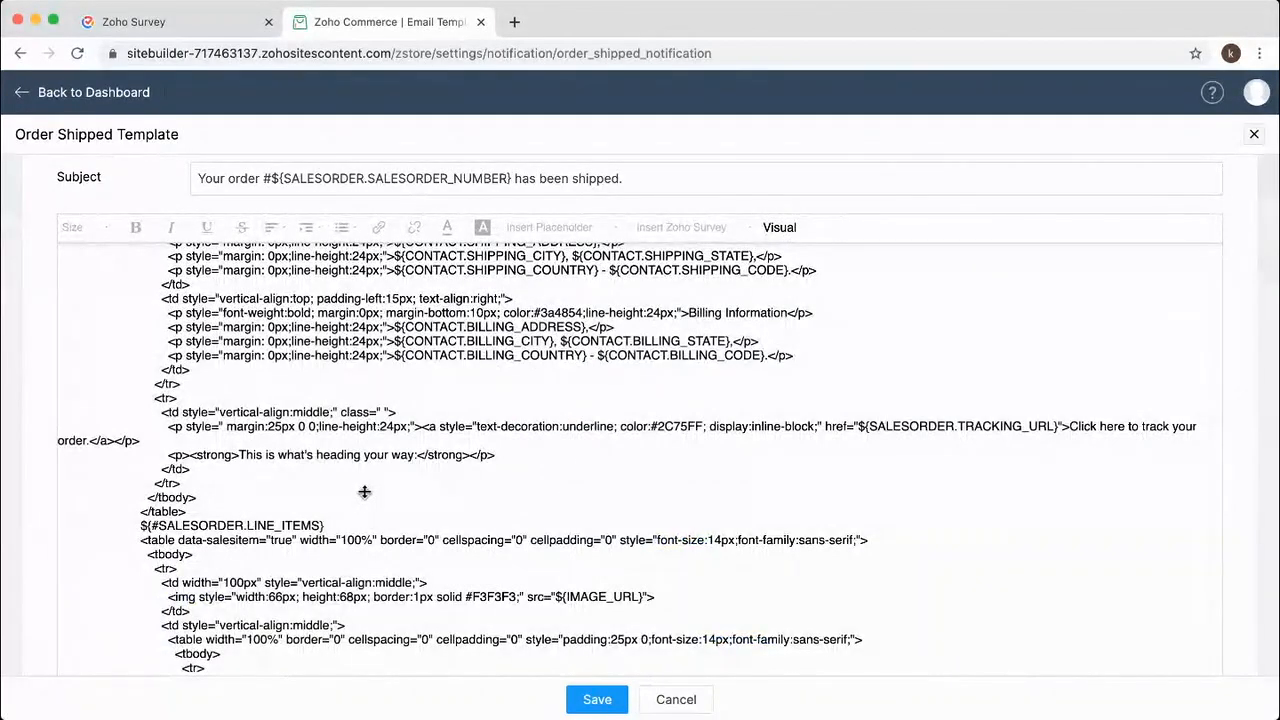
scroll(365, 488, down, 5)
scroll(365, 490, down, 5)
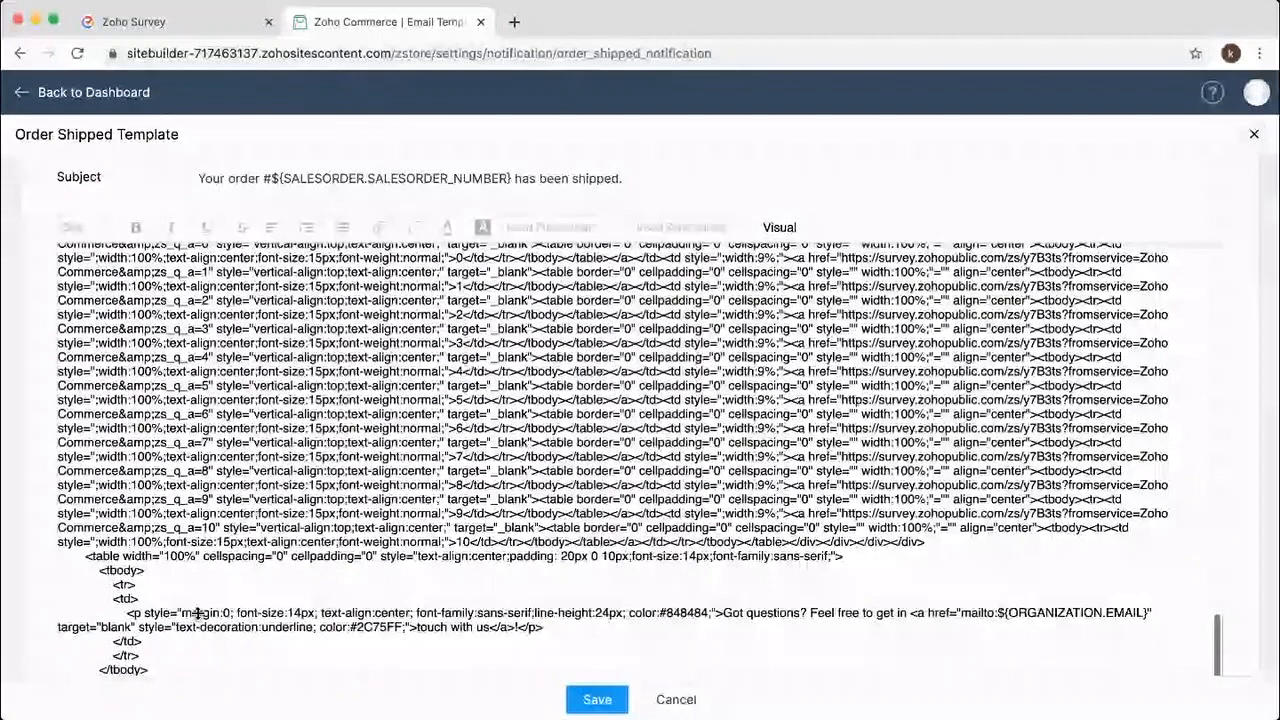
scroll(664, 529, up, 5)
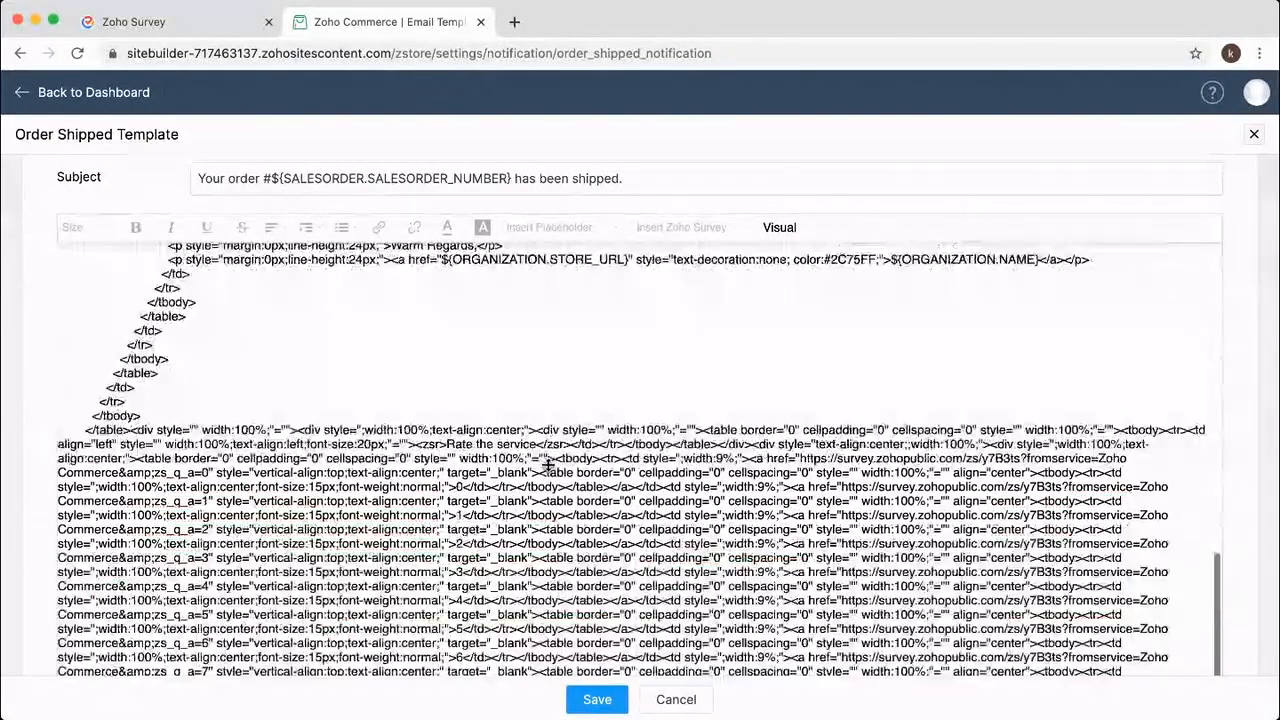
Replace the old 0–10 survey block with the pasted smiley survey HTML and save the template.
triple_click(130, 440)
key(BackSpace)
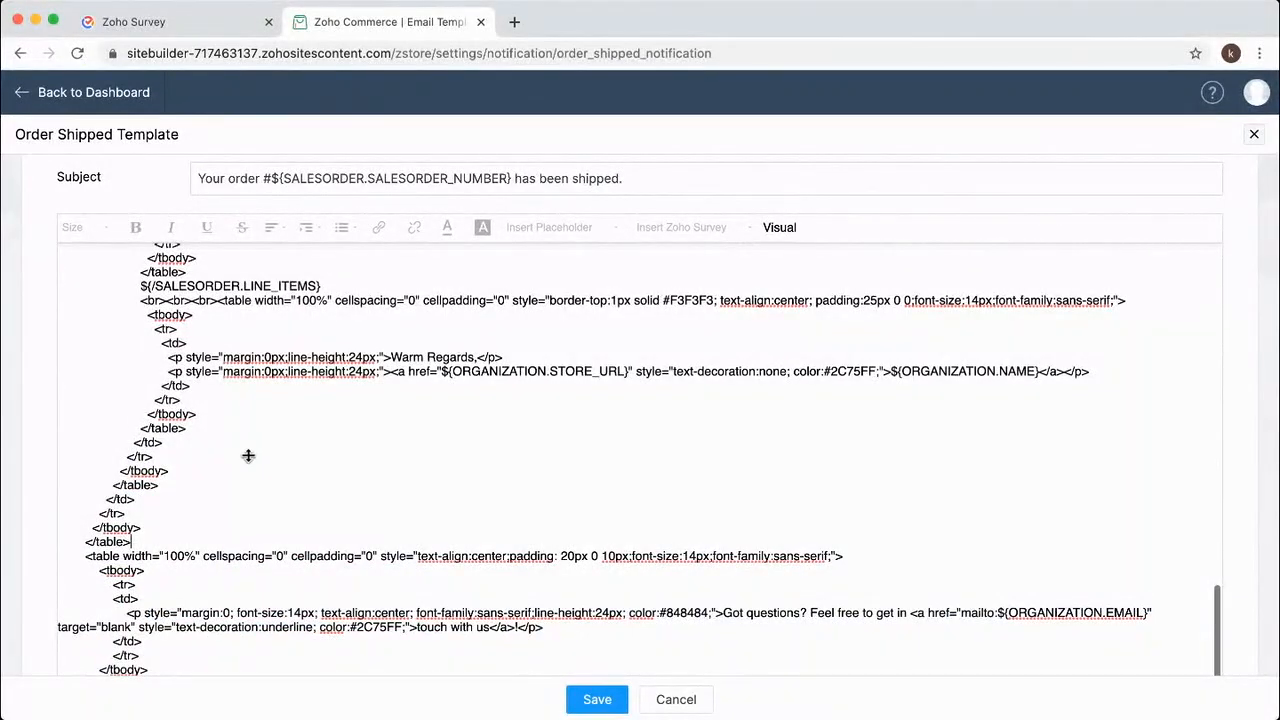
key(Return)
key(ctrl+v)
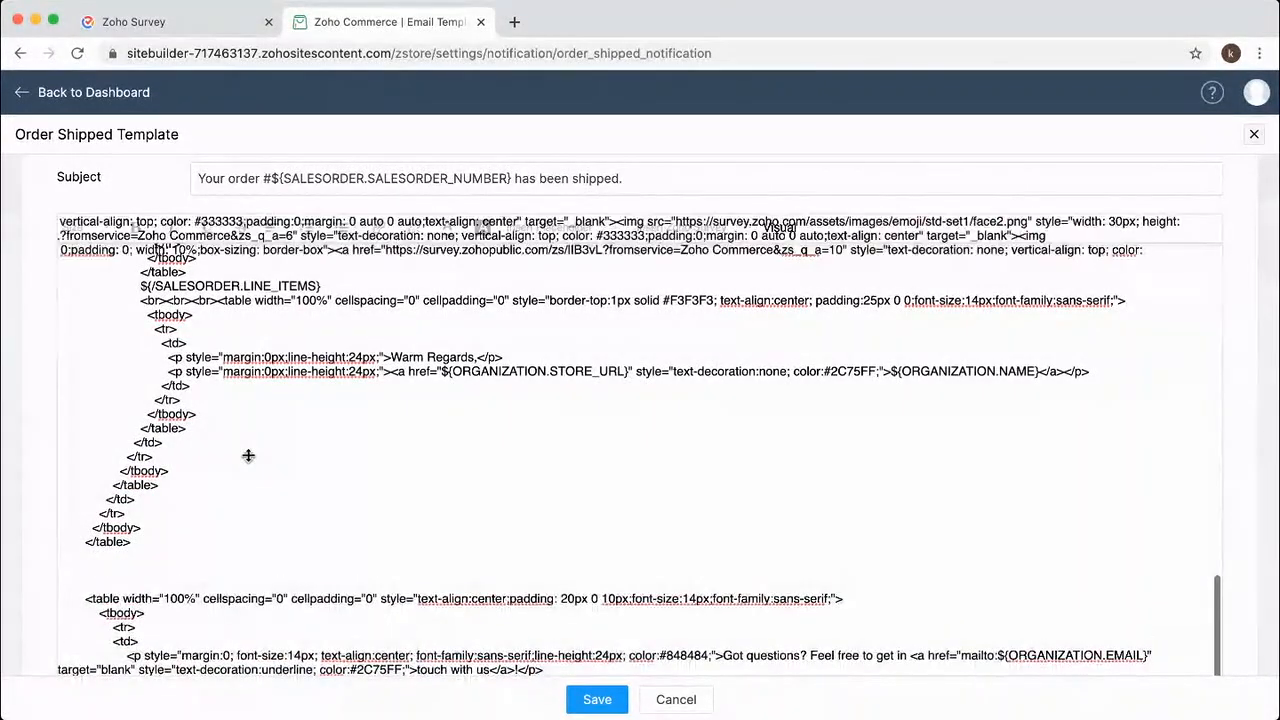
scroll(448, 390, down, 5)
click(600, 699)
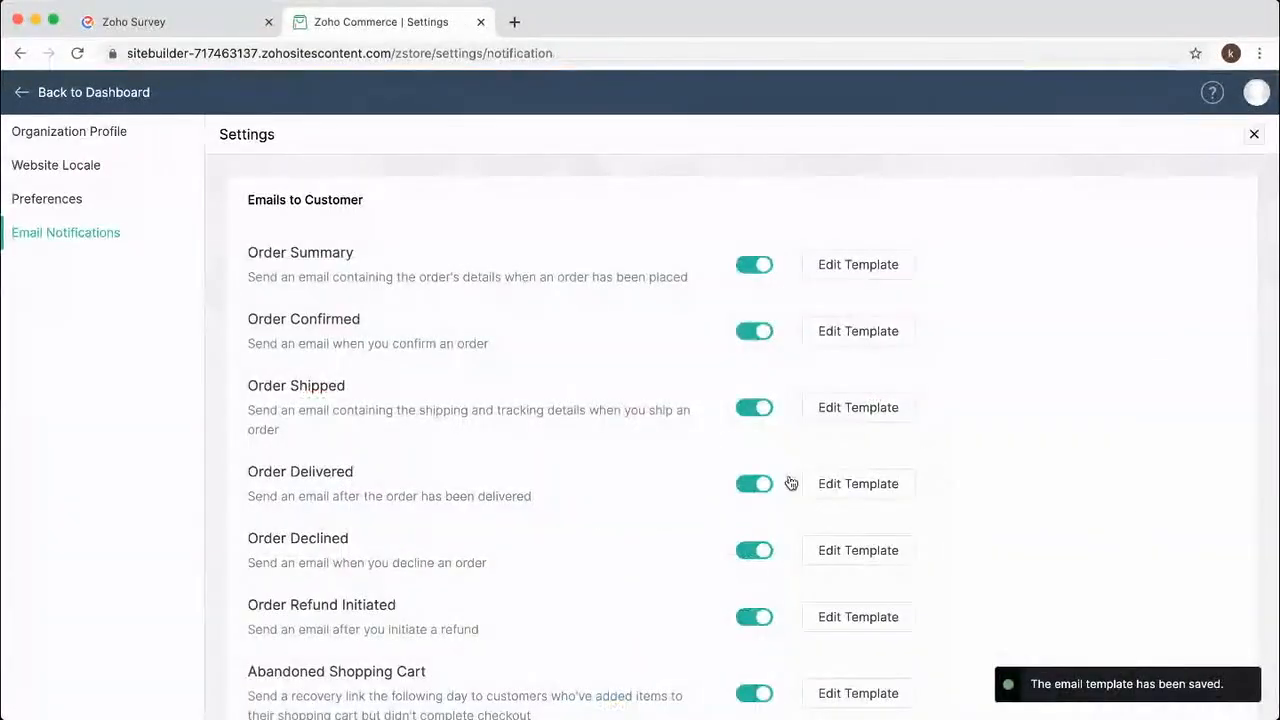
Reopen Order Shipped to verify its smiley rating footer, then cancel and return to the Electronic Store dashboard.
click(866, 408)
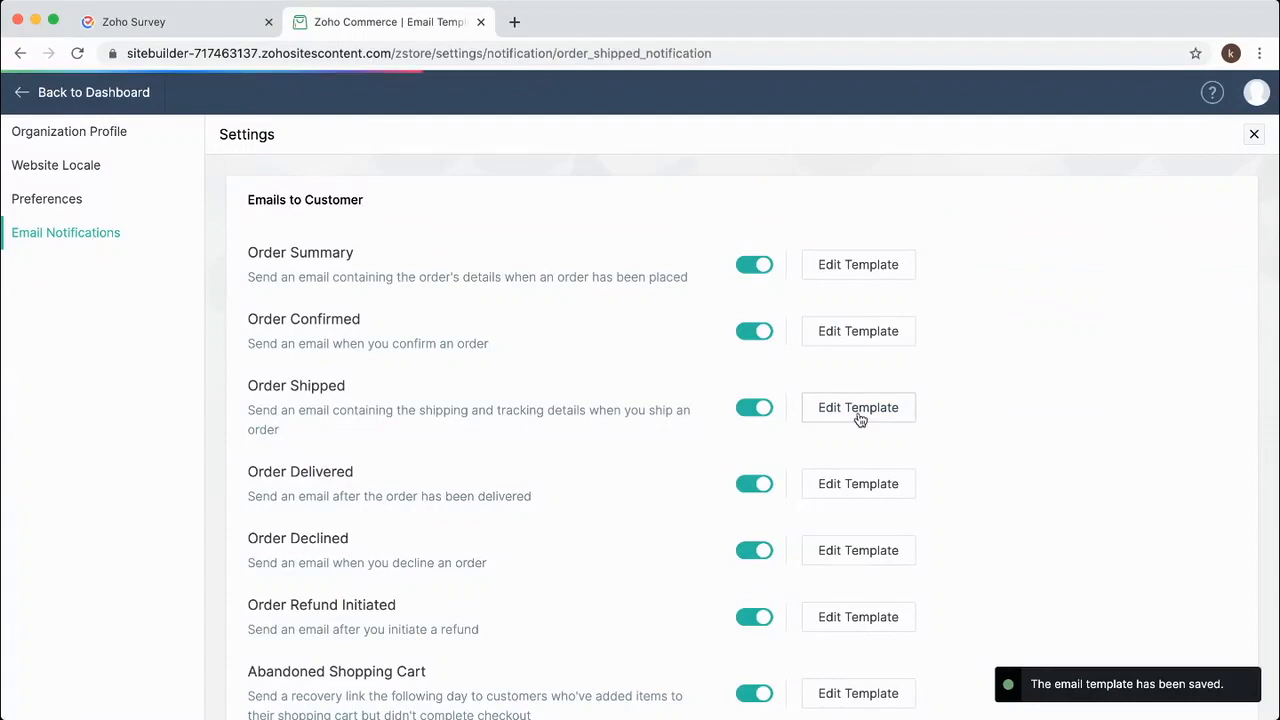
scroll(798, 473, down, 10)
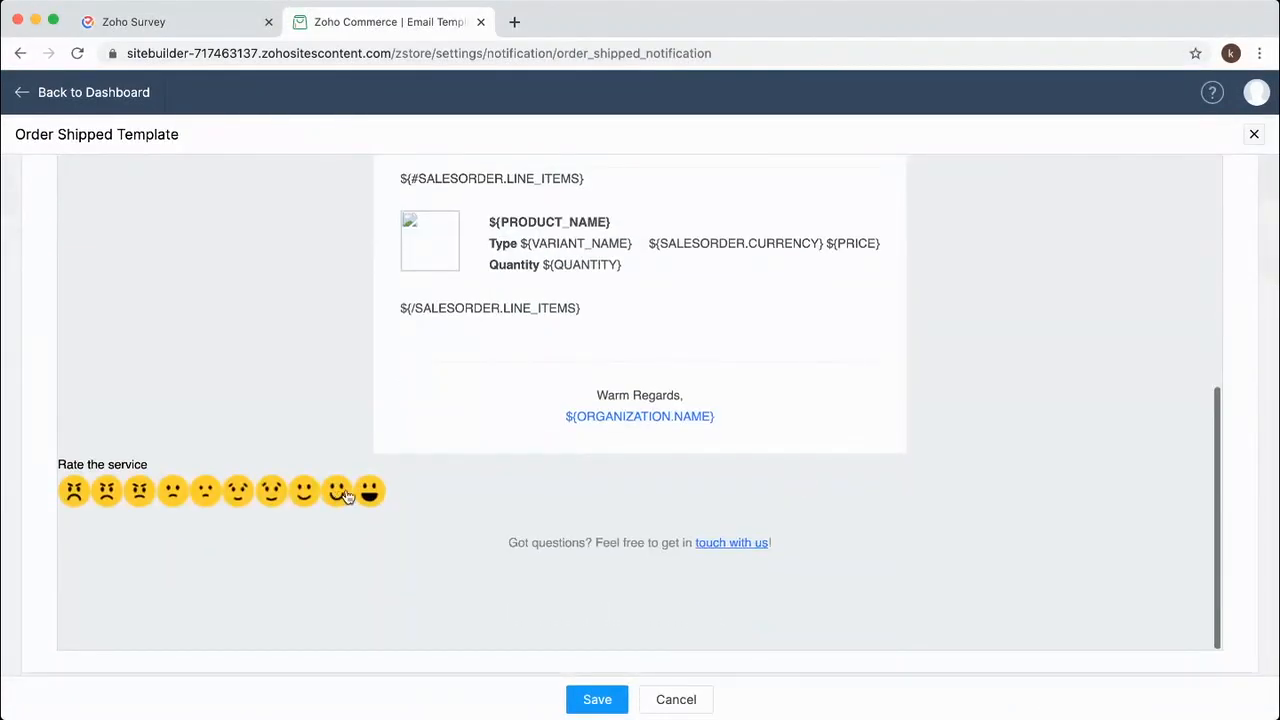
click(512, 343)
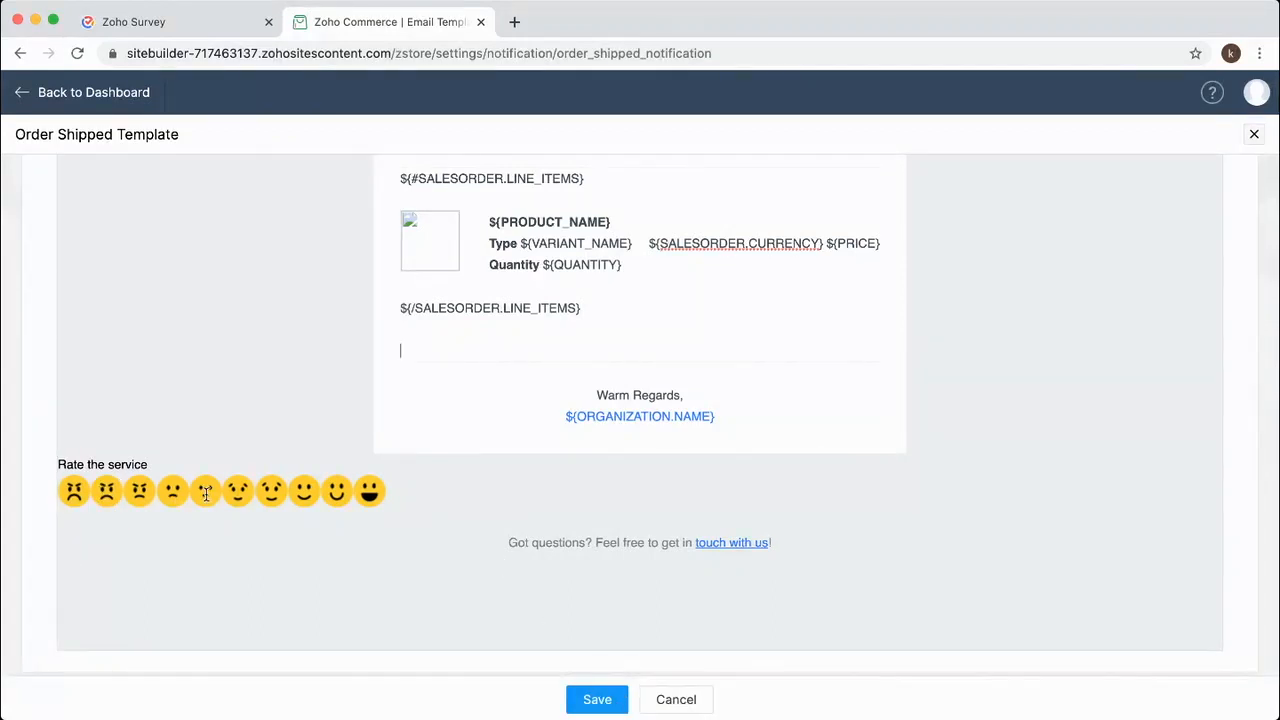
click(677, 700)
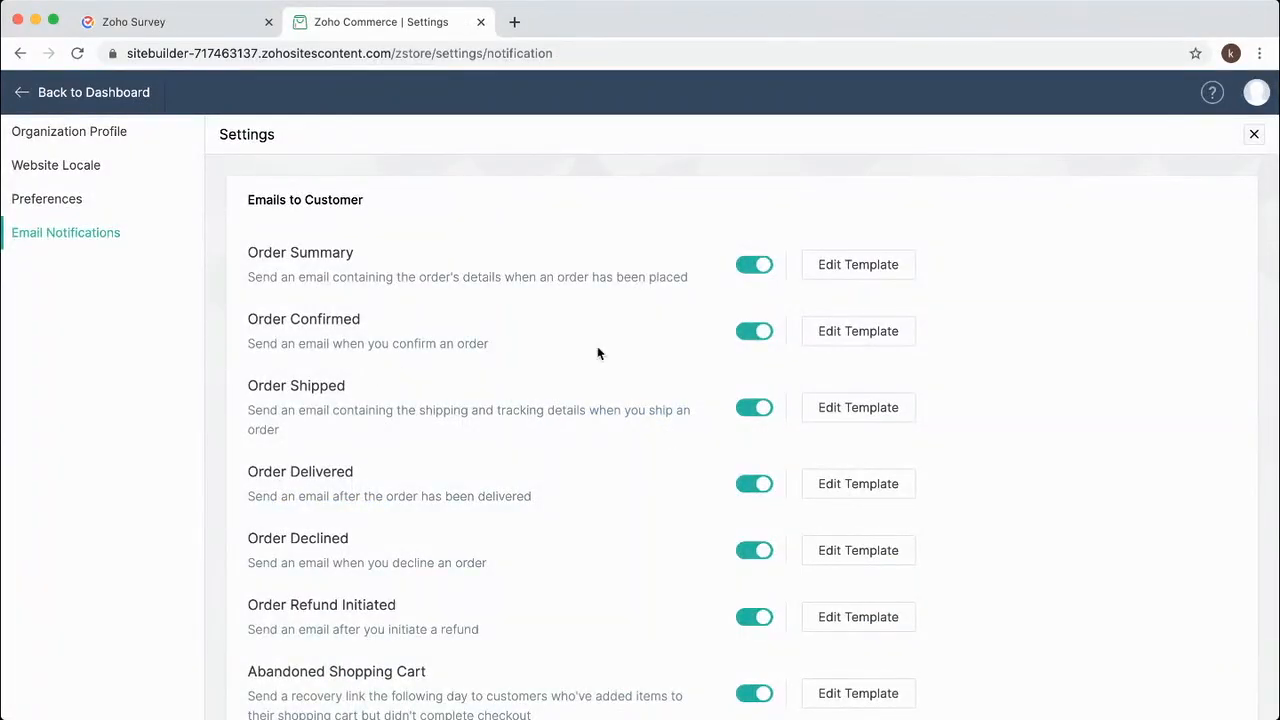
click(22, 95)
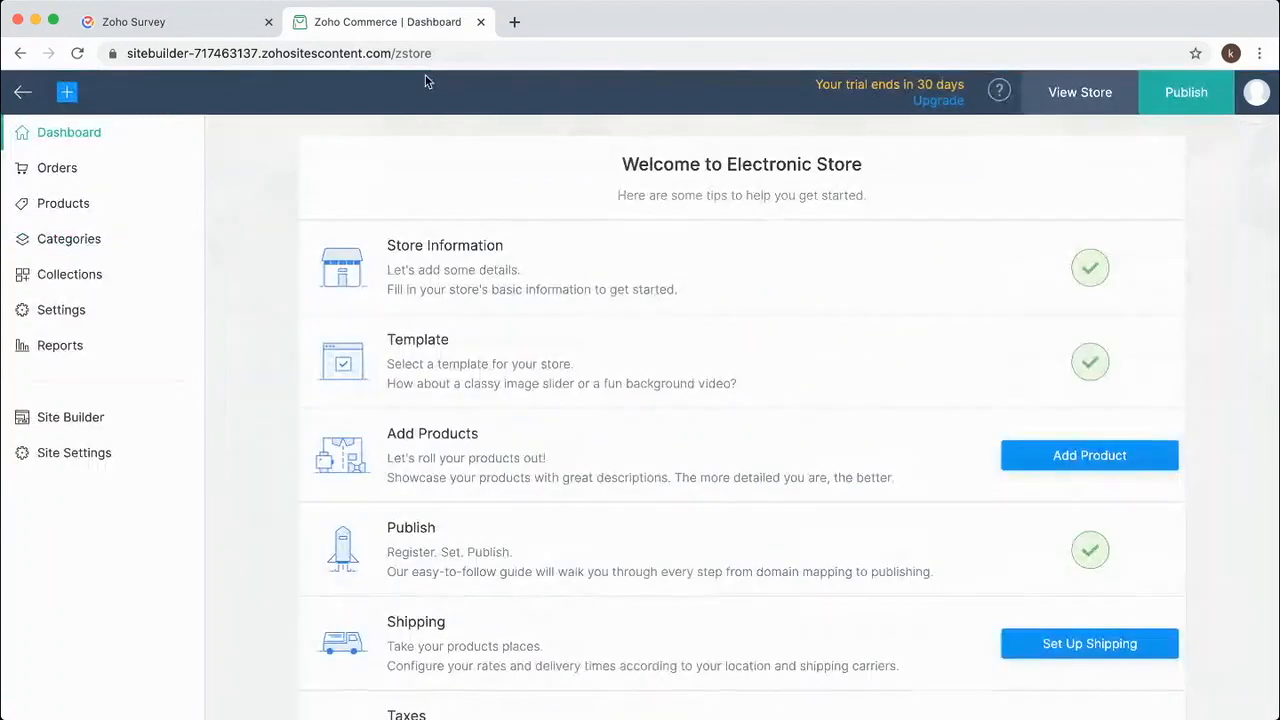